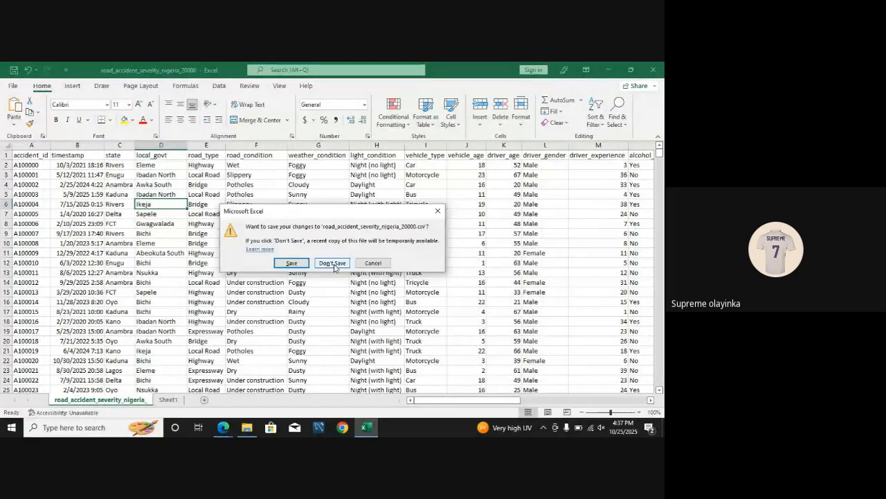
# Step: Close the road accident workbook without saving its changes and open student_performance_skewed_20000 from Downloads
pyautogui.click(333, 263)
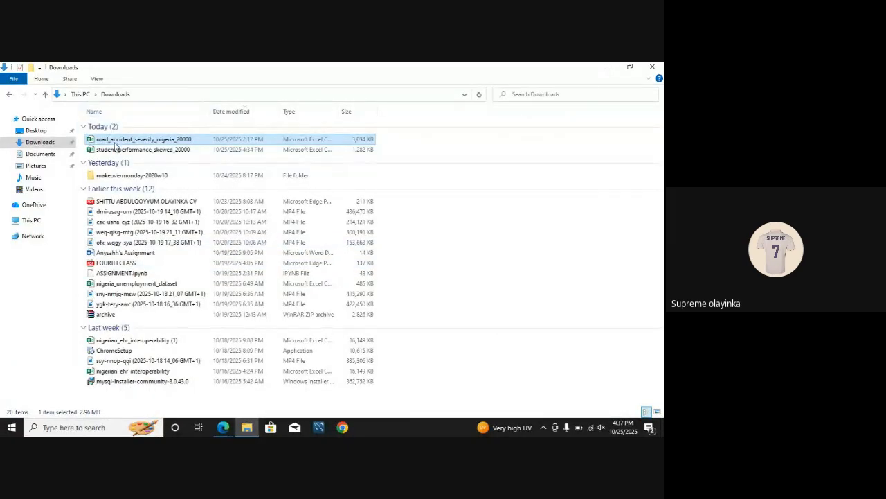
pyautogui.doubleClick(116, 151)
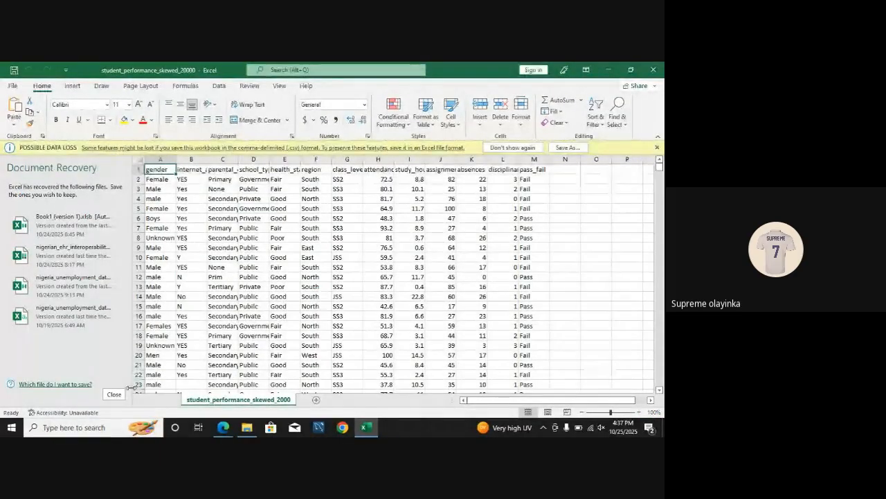
# Step: Close the document recovery list, removing the recovered files, and dismiss the possible data loss notice
pyautogui.click(114, 394)
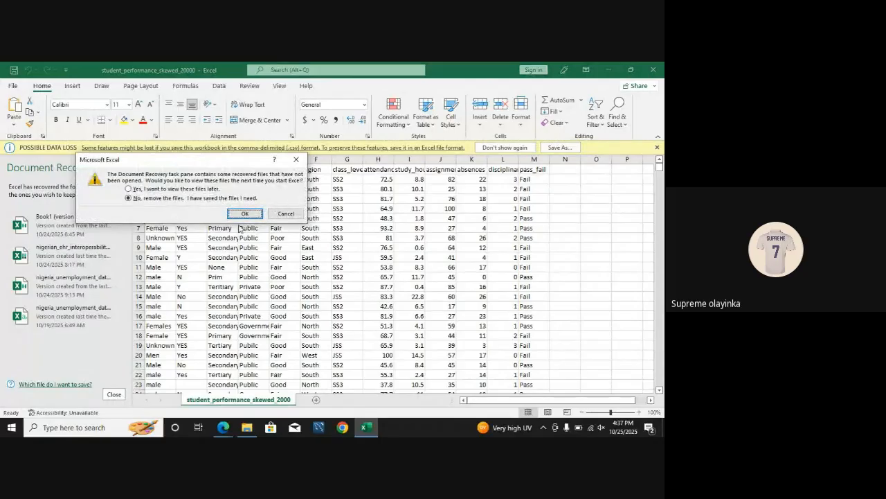
pyautogui.click(245, 213)
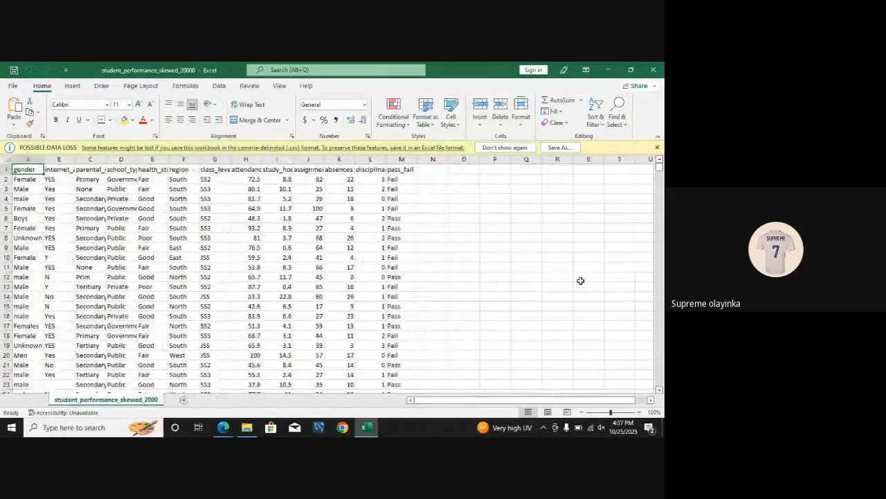
pyautogui.click(566, 277)
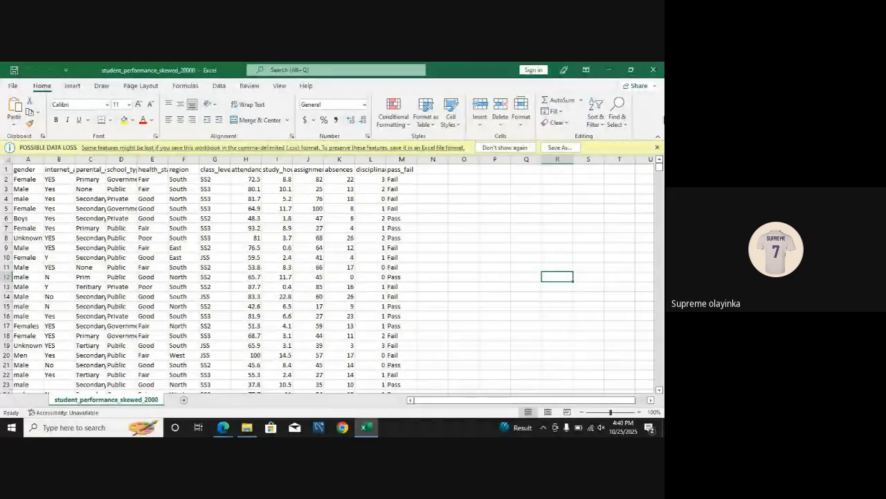
pyautogui.click(657, 147)
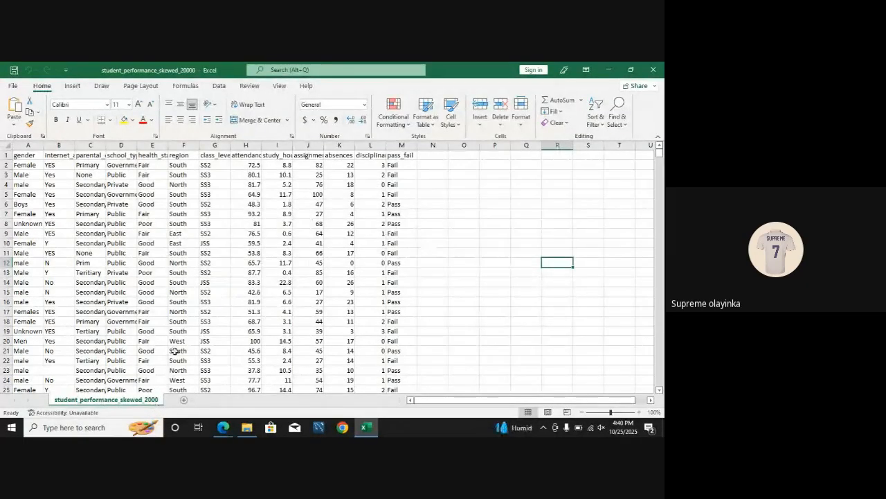
# Step: Rename the student_performance_skewed_2000 worksheet as Student Performance
pyautogui.doubleClick(139, 400)
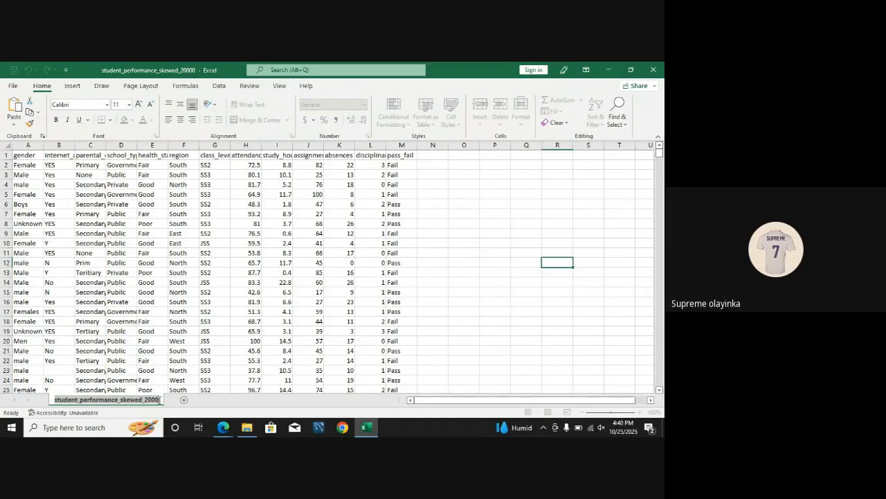
pyautogui.press('BackSpace')
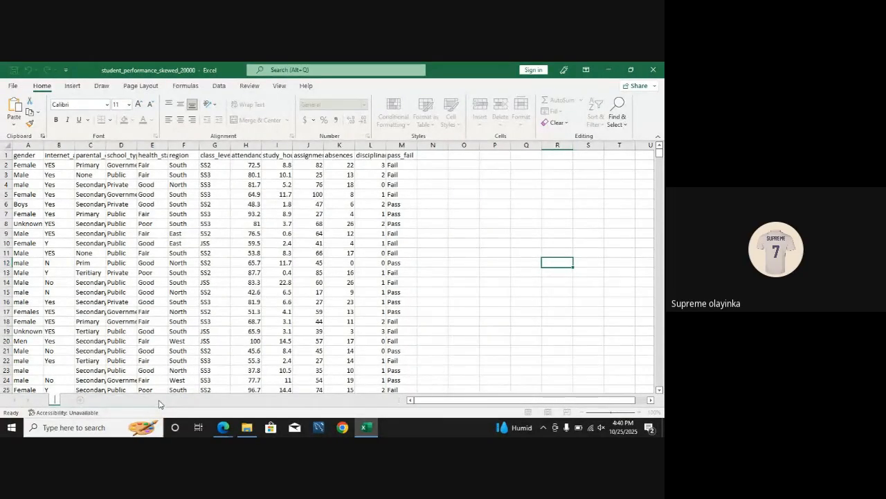
pyautogui.write('Student Performance')
pyautogui.click(153, 361)
pyautogui.rightClick(101, 401)
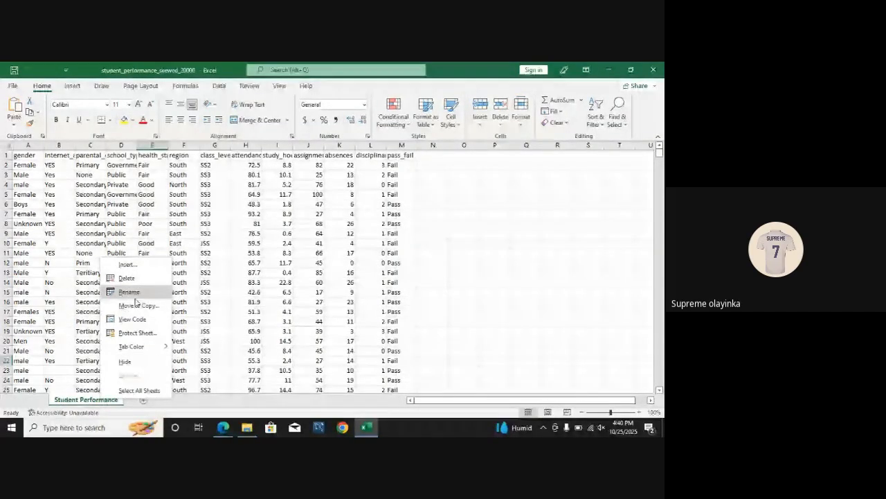
pyautogui.click(244, 284)
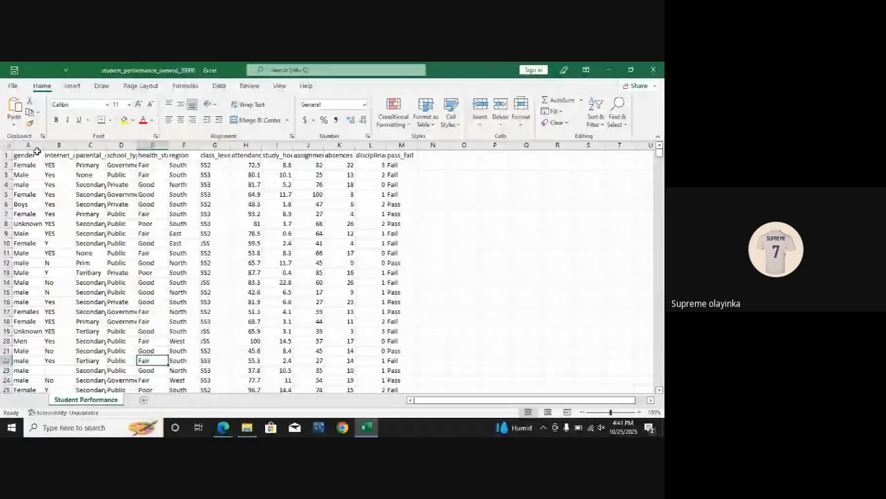
# Step: Autofit the width of all columns in the Student Performance sheet so every header fits
pyautogui.click(59, 165)
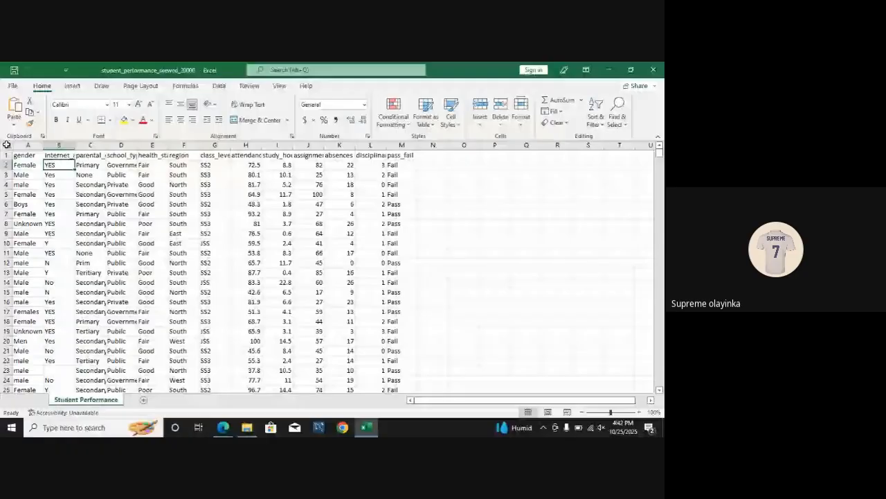
pyautogui.click(6, 144)
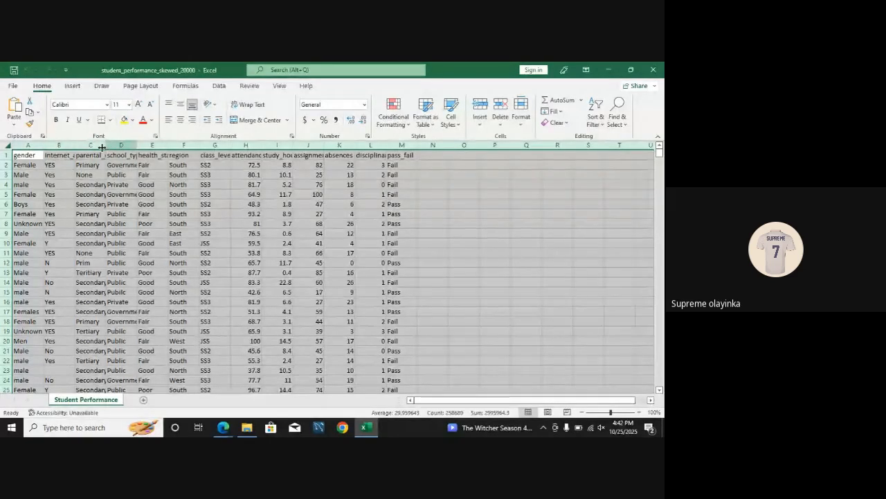
pyautogui.doubleClick(137, 144)
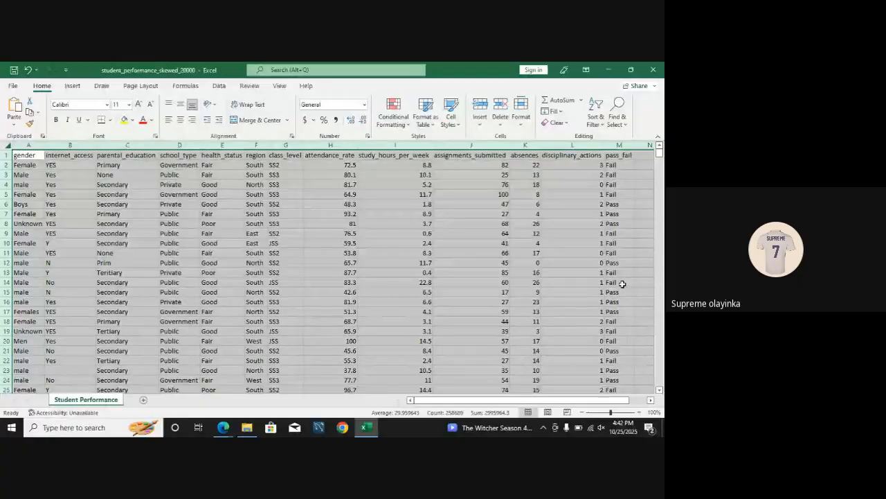
pyautogui.click(385, 243)
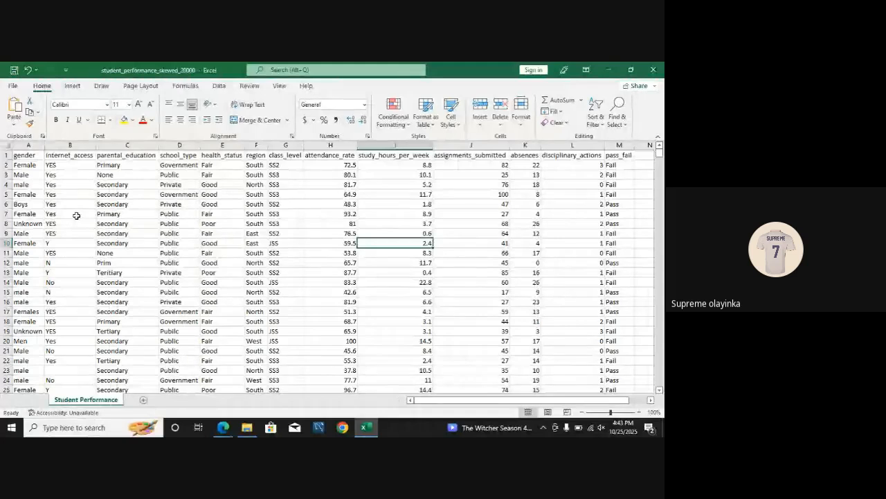
# Step: Examine the headers and sample records across the student dataset, from gender through pass_fail
pyautogui.click(127, 156)
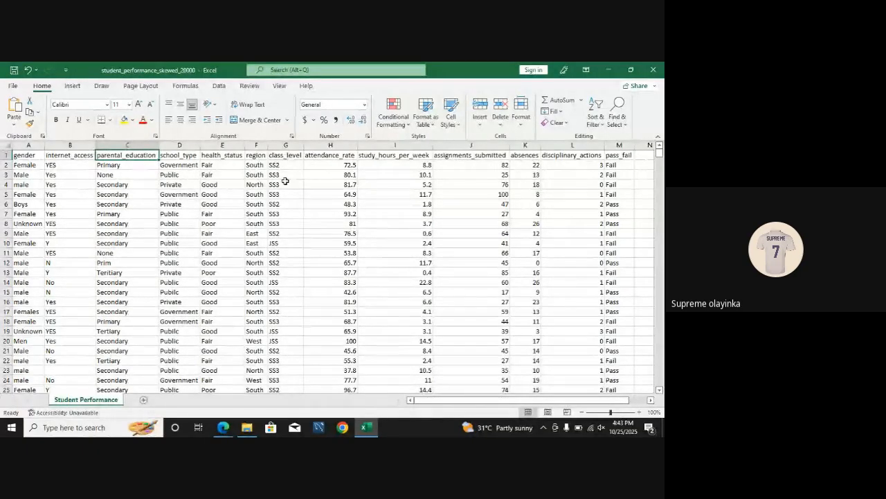
pyautogui.hscroll(1, 404, 187)
pyautogui.hscroll(5, 404, 187)
pyautogui.hscroll(-5, 403, 187)
pyautogui.hscroll(3, 404, 188)
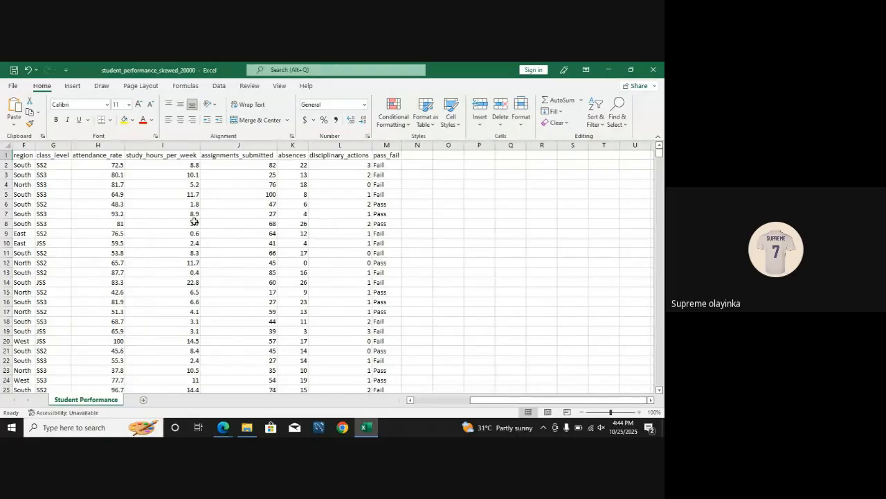
pyautogui.hscroll(-3, 195, 222)
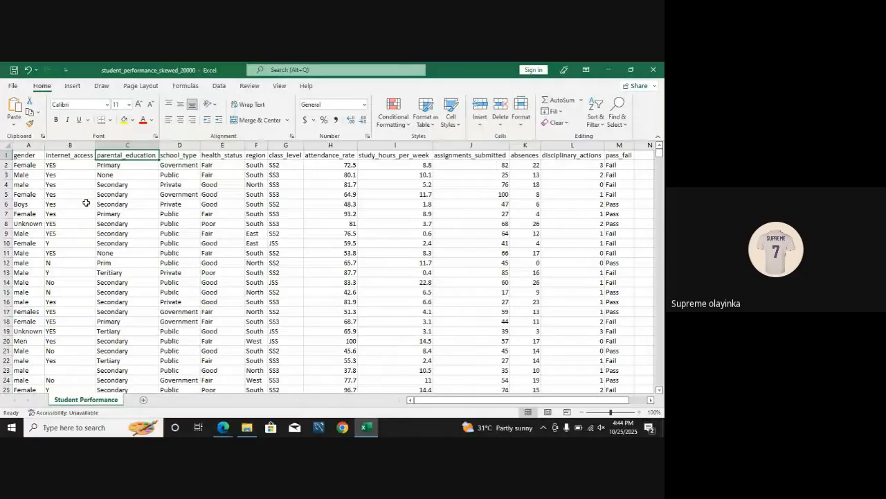
pyautogui.click(114, 194)
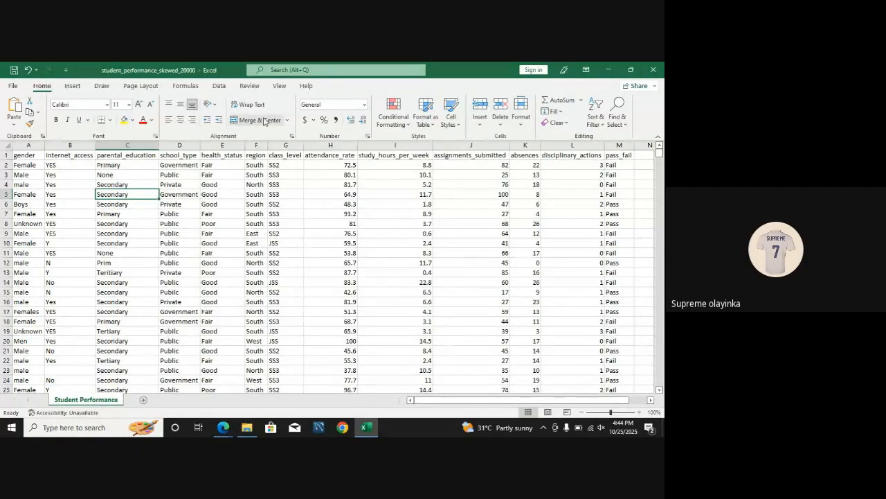
# Step: Add filters to the header row and check the distinct values in the gender column
pyautogui.click(216, 88)
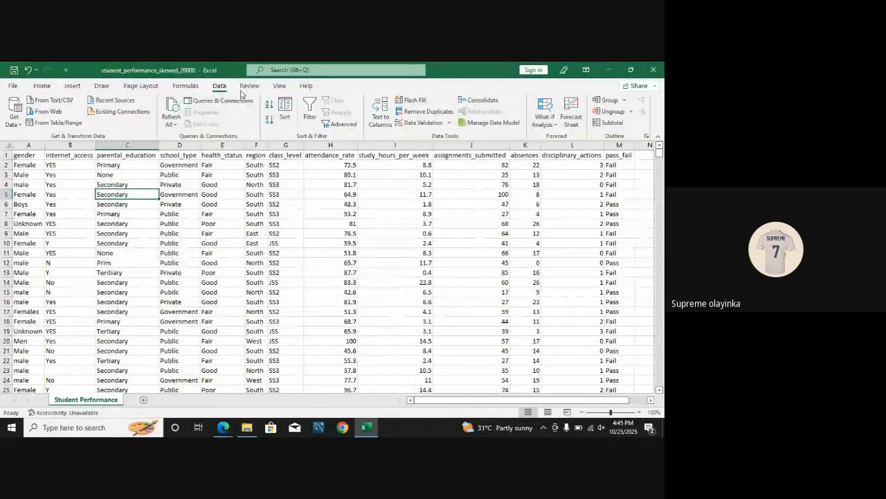
pyautogui.click(310, 110)
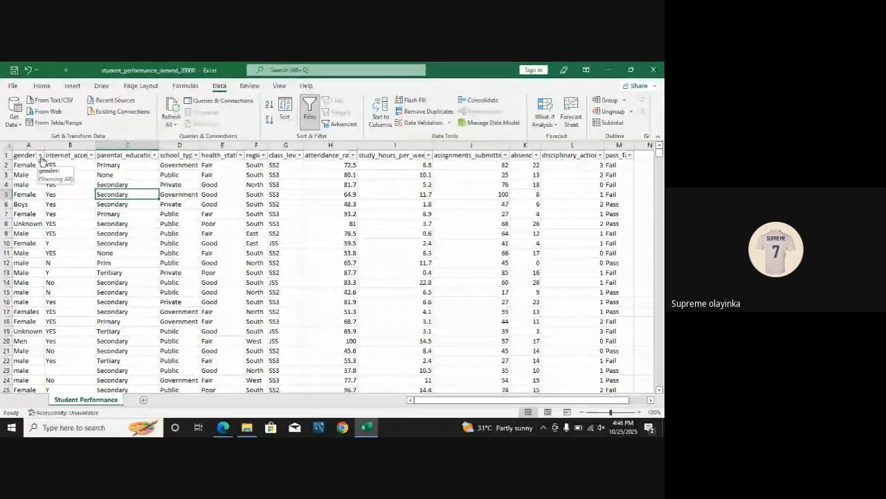
pyautogui.click(41, 158)
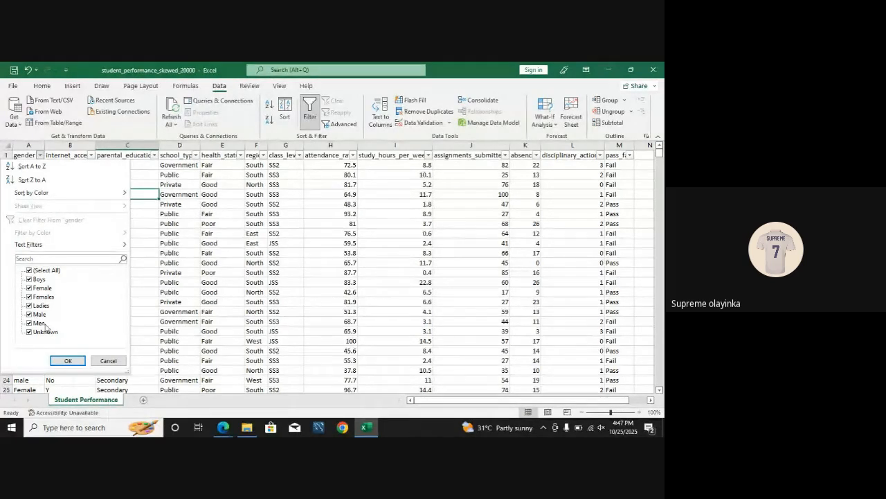
pyautogui.click(270, 309)
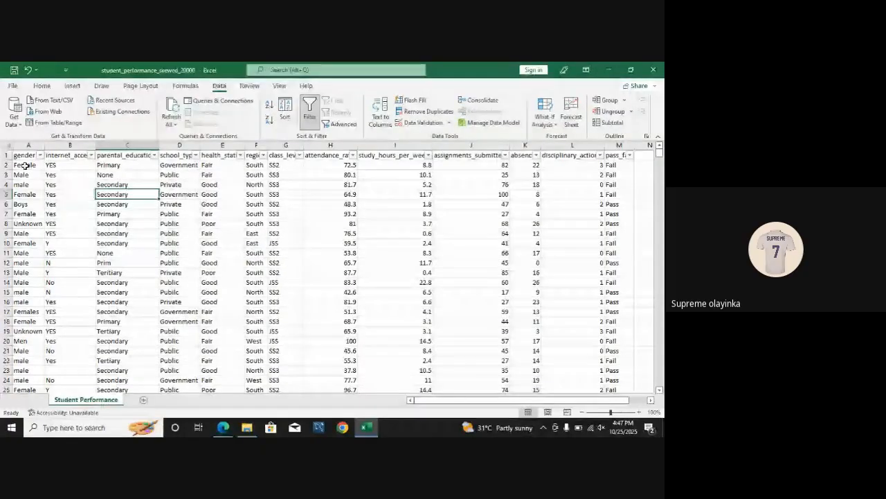
# Step: Copy the gender values in A2:A19 into a new worksheet, starting at cell A2
pyautogui.moveTo(24, 165); pyautogui.dragTo(21, 186)
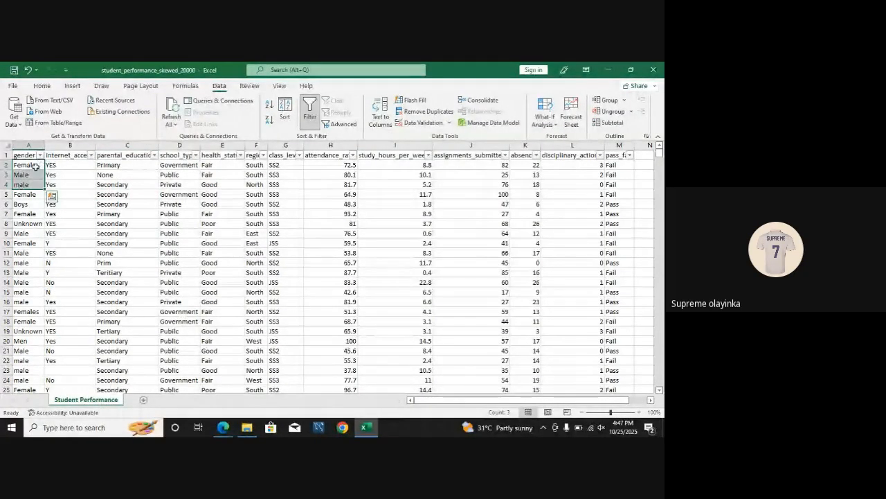
pyautogui.click(32, 166)
pyautogui.moveTo(32, 166); pyautogui.dragTo(22, 331)
pyautogui.hotkey('ctrl', 'c')
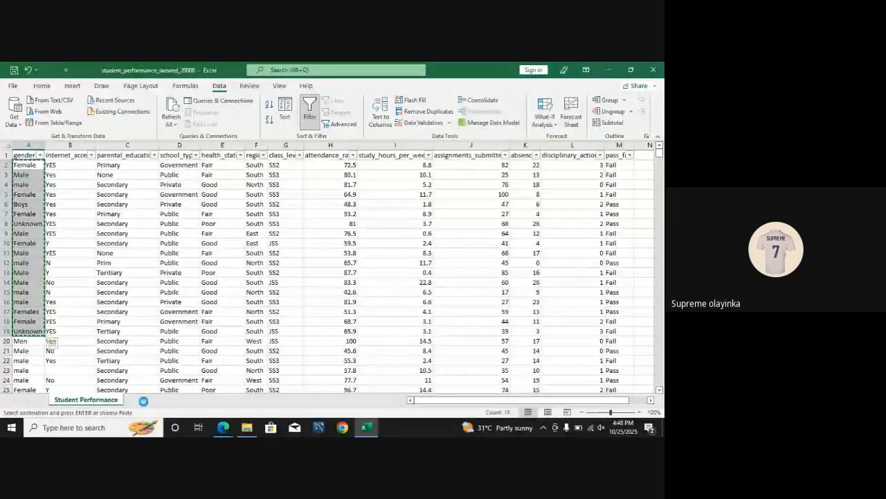
pyautogui.click(142, 399)
pyautogui.click(30, 165)
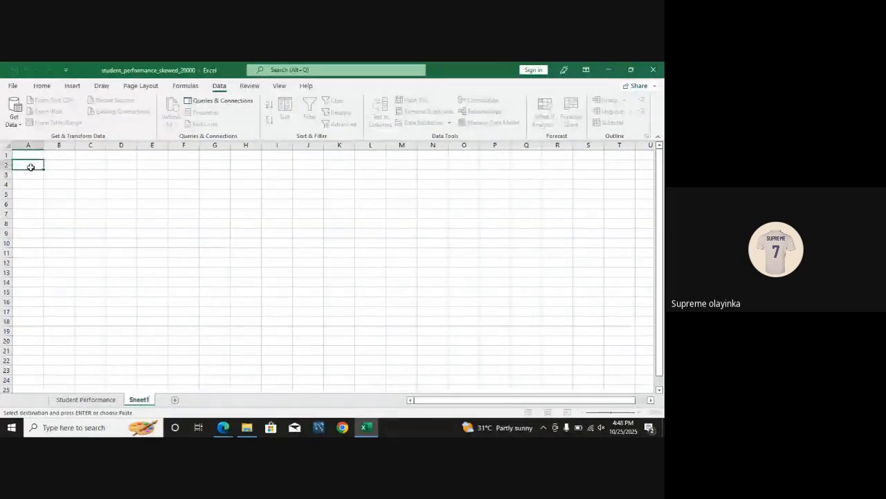
pyautogui.hotkey('ctrl', 'v')
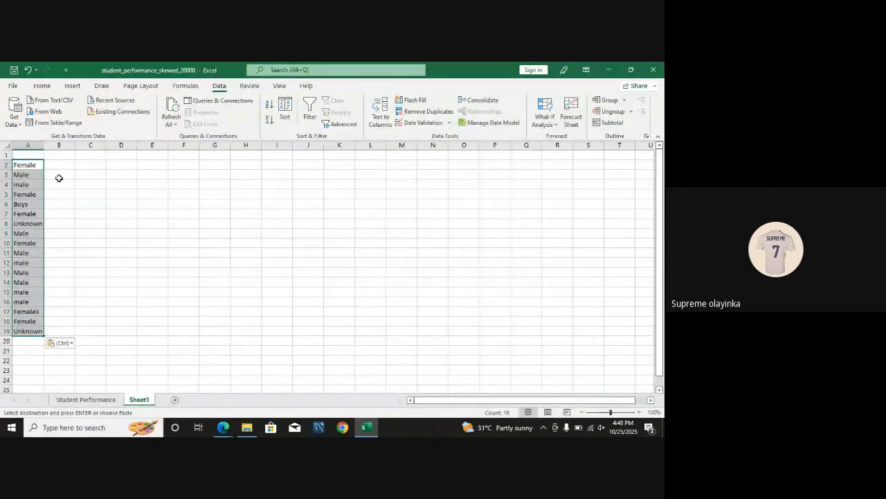
# Step: Change the gender entry in cell A5 of Sheet1 to Females
pyautogui.click(34, 184)
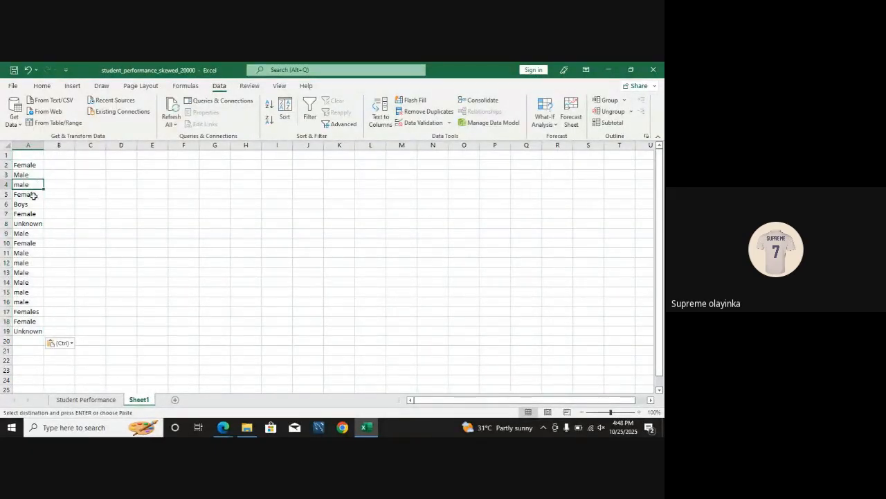
pyautogui.click(38, 195)
pyautogui.write('s')
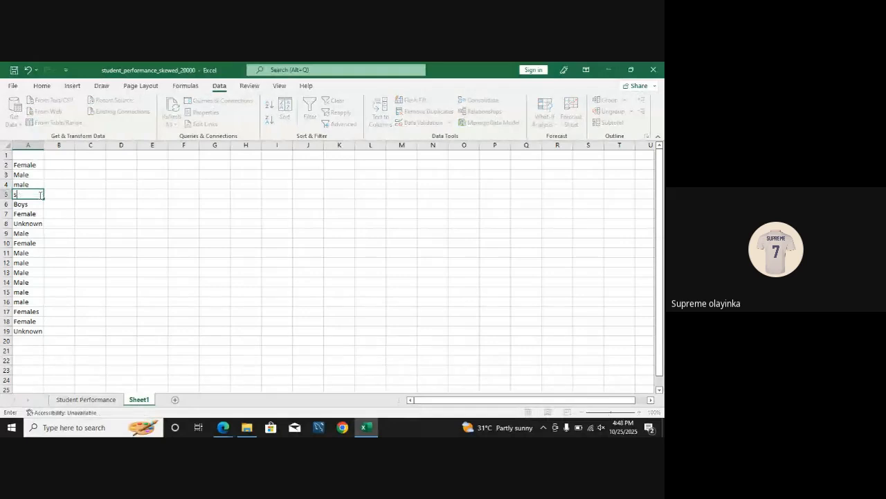
pyautogui.press('BackSpace')
pyautogui.write('Female')
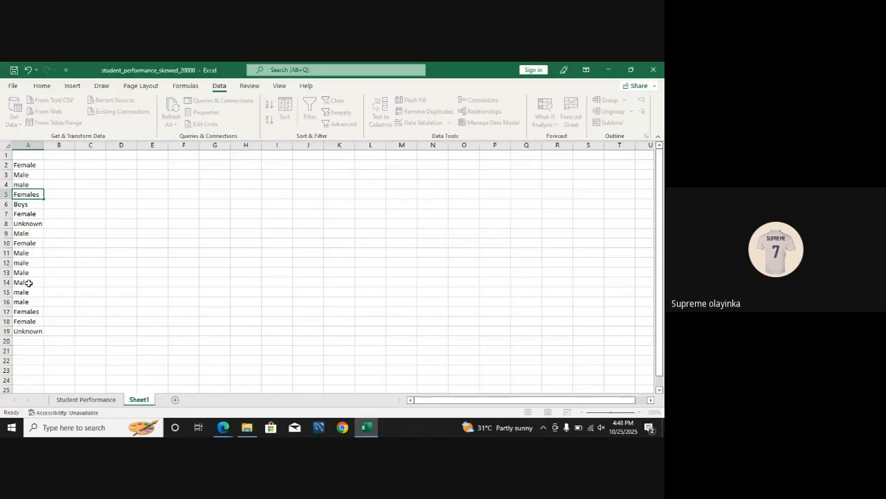
# Step: Change the gender entry in cell A14 of Sheet1 to Men
pyautogui.click(30, 283)
pyautogui.doubleClick(30, 284)
pyautogui.press('BackSpace')
pyautogui.press('BackSpace')
pyautogui.write('en')
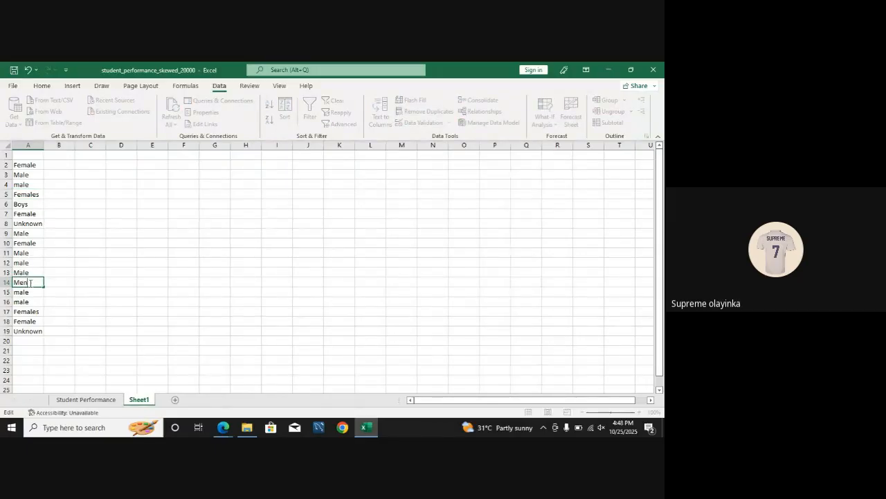
pyautogui.click(87, 307)
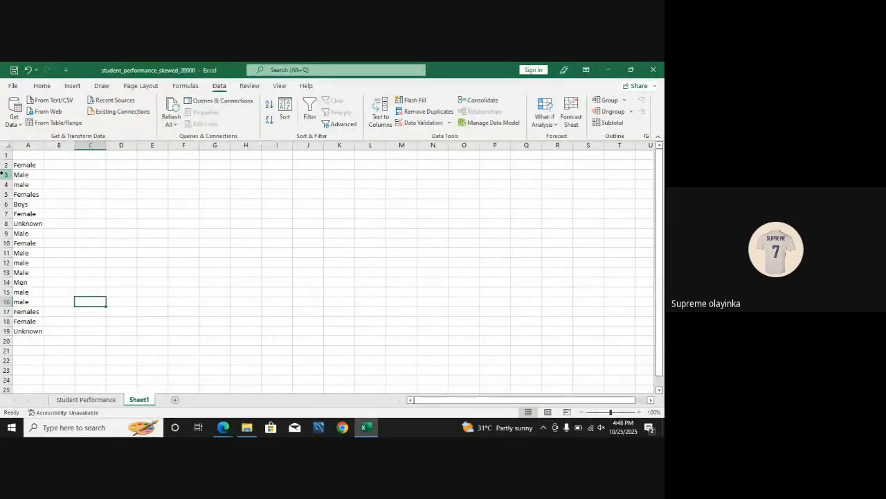
# Step: Start an IF formula in cell B2 beside the first gender value
pyautogui.click(51, 164)
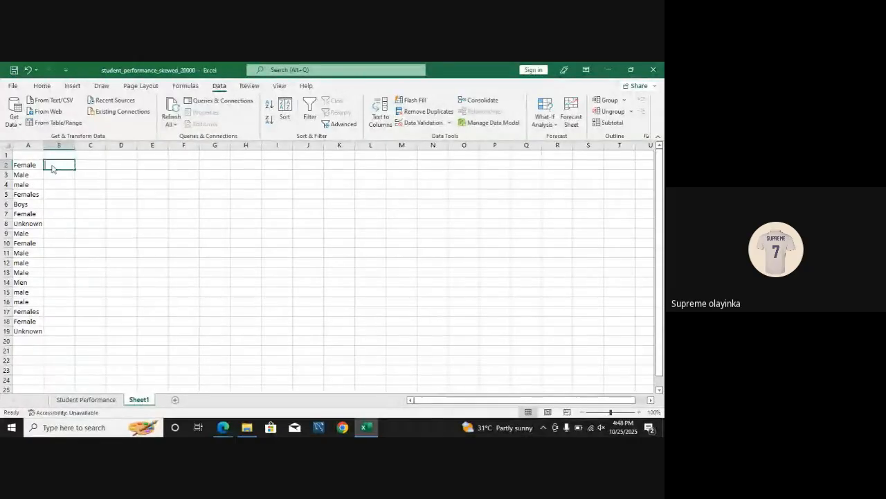
pyautogui.write('=if')
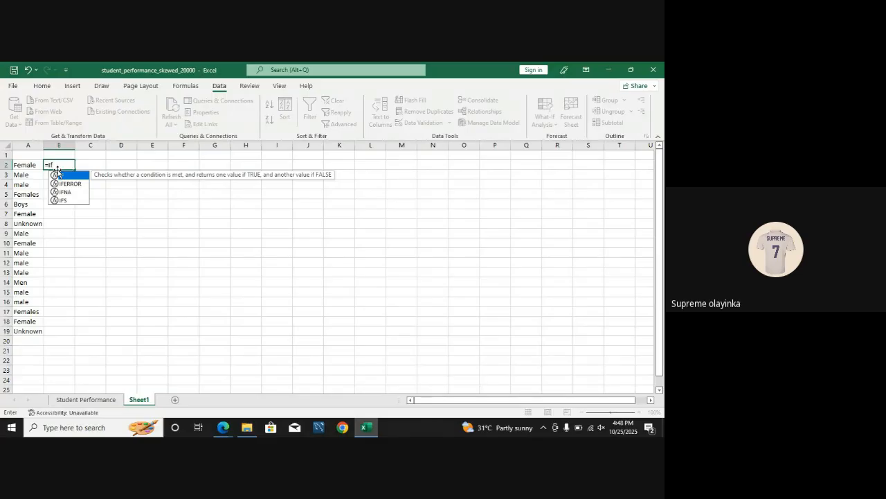
# Step: Enter the sample values 0 in cell J8 and 1 in cell J9
pyautogui.click(296, 223)
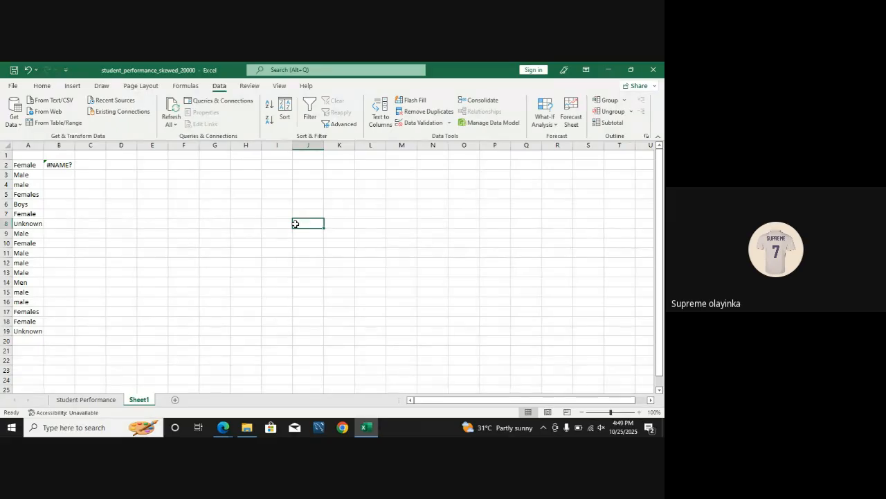
pyautogui.write('0')
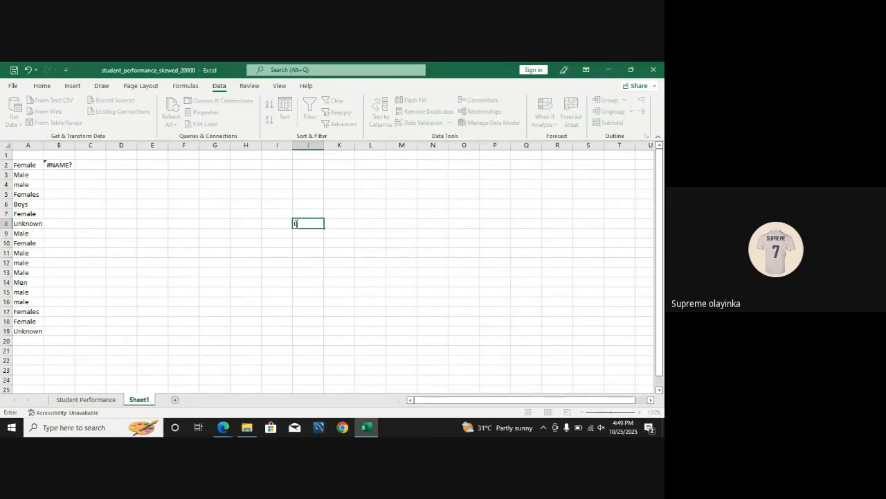
pyautogui.press('Return')
pyautogui.write('1')
pyautogui.press('Return')
# Step: Start an IF formula in K8 that tests whether J8 equals 0, with "Yes" as the value if true
pyautogui.click(338, 223)
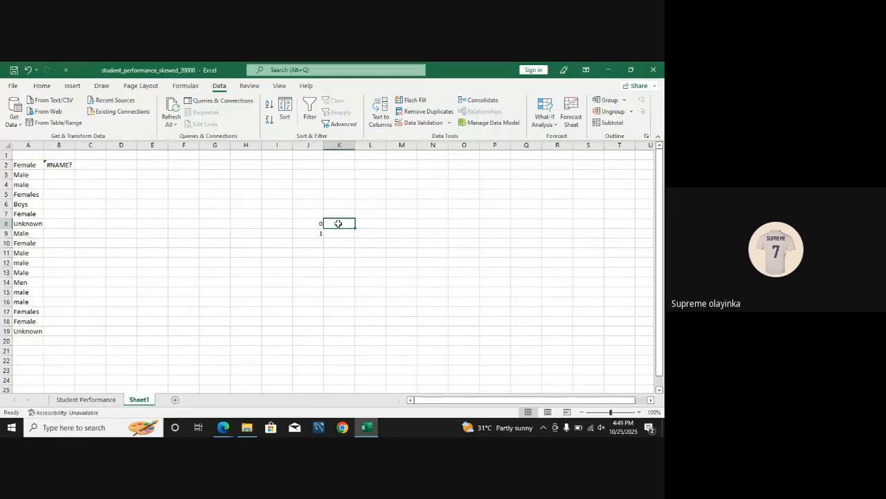
pyautogui.write('=if')
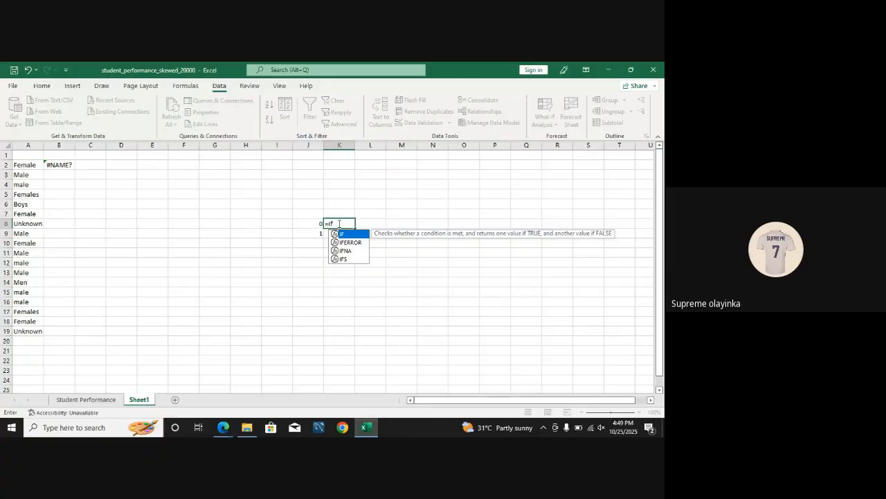
pyautogui.press('Tab')
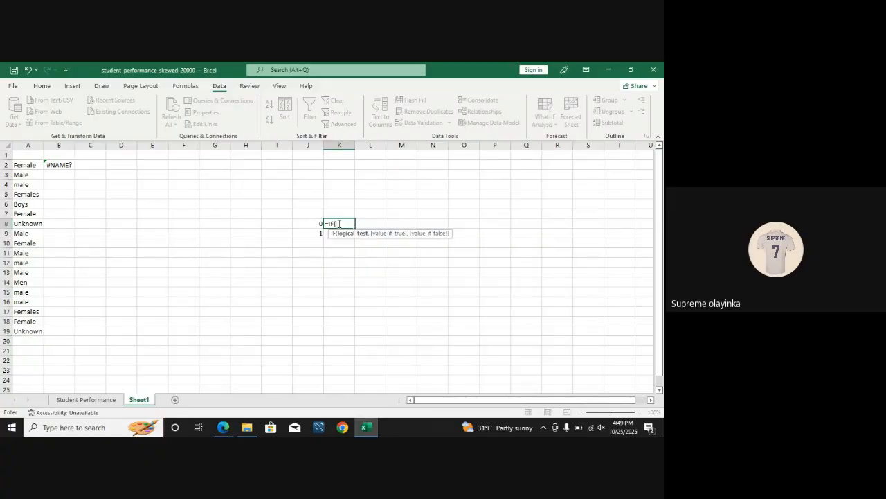
pyautogui.click(317, 224)
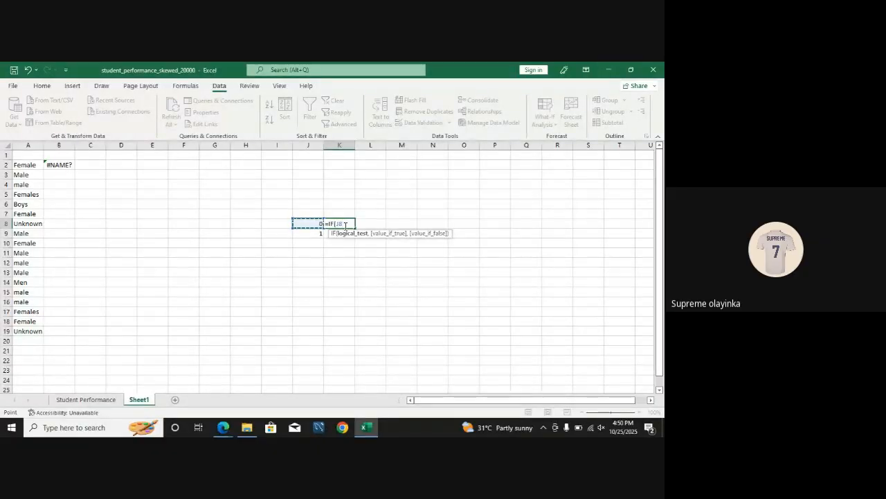
pyautogui.write('0')
pyautogui.write(',')
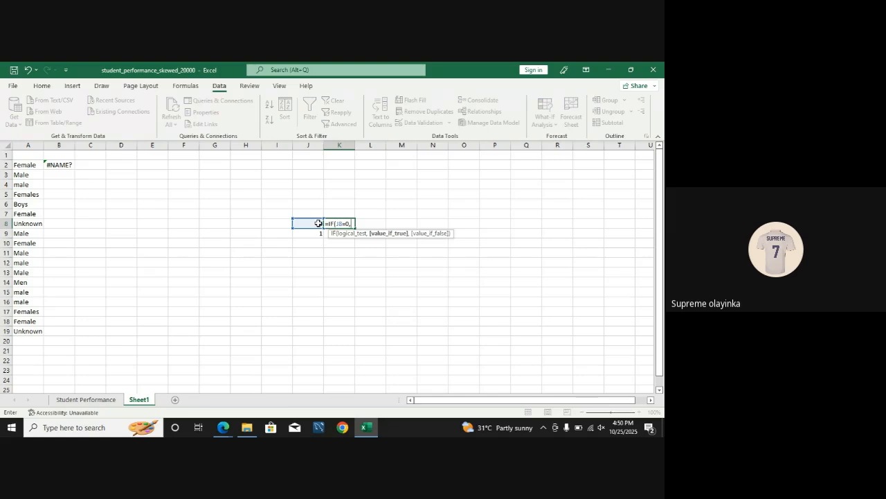
pyautogui.write('"Yes')
pyautogui.write(',')
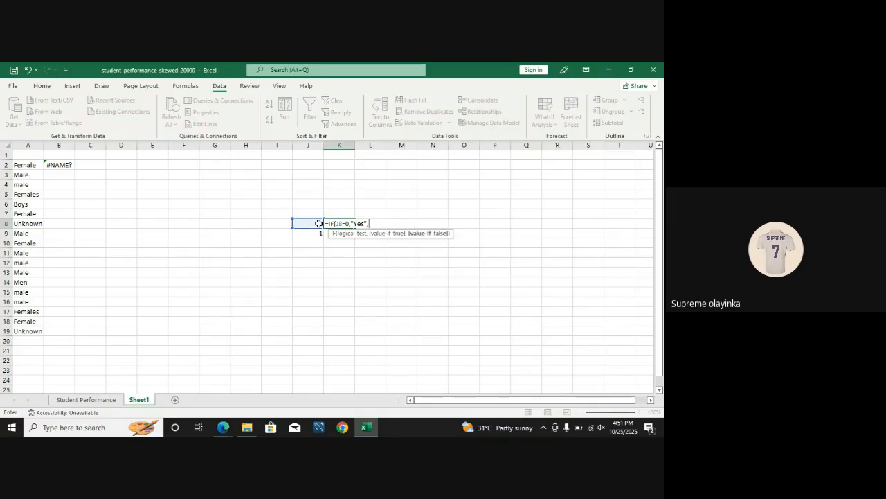
# Step: Replace the value if true with "No" and complete the K8 formula as =IF(J8=0,"No", Yes)
pyautogui.doubleClick(358, 223)
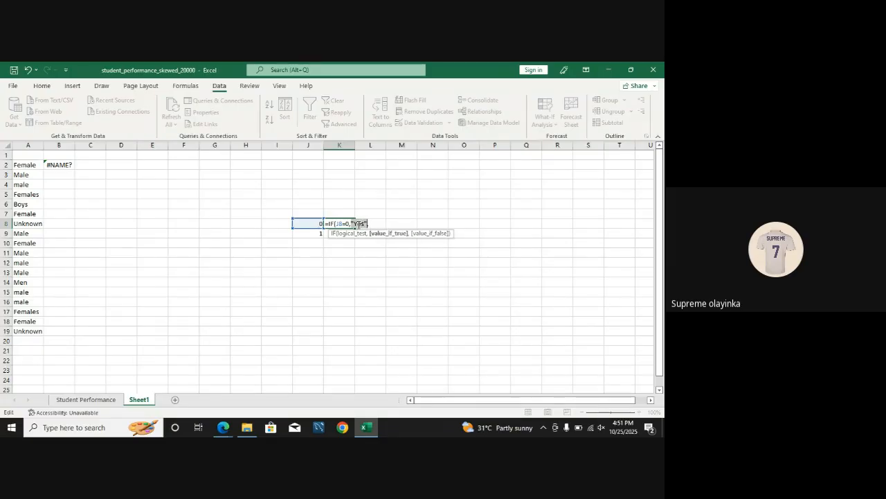
pyautogui.press('BackSpace')
pyautogui.write('No",')
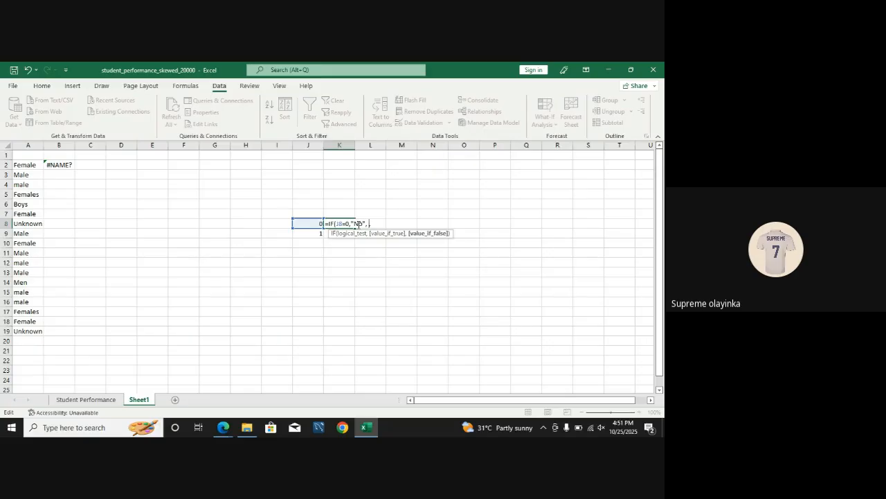
pyautogui.write(' Yes,')
pyautogui.press('BackSpace')
pyautogui.write(')')
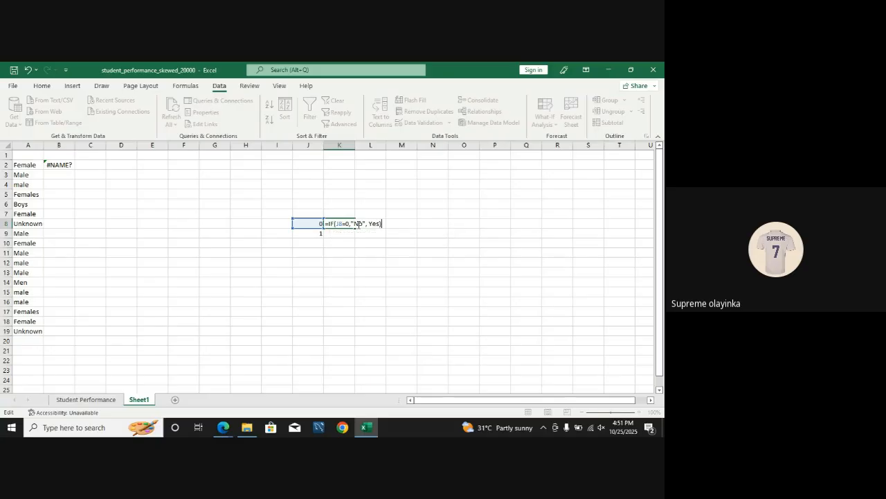
pyautogui.press('Return')
# Step: Fill the IF formula from K8 down to K9
pyautogui.click(338, 225)
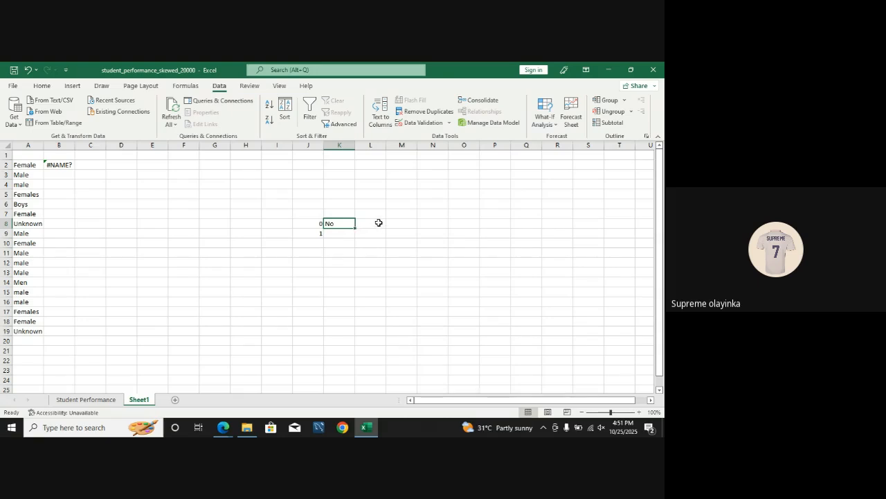
pyautogui.moveTo(354, 228); pyautogui.dragTo(354, 237)
pyautogui.click(342, 233)
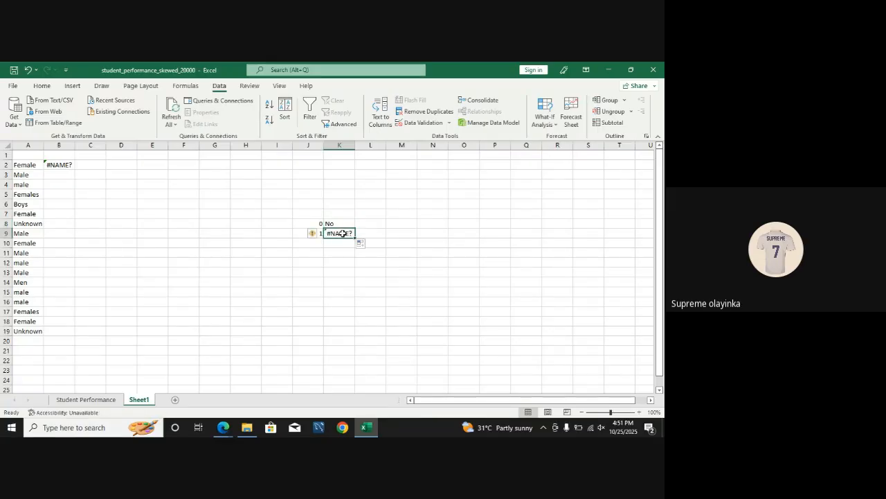
# Step: Show the formula bar and inspect the formula in cell K9
pyautogui.click(279, 86)
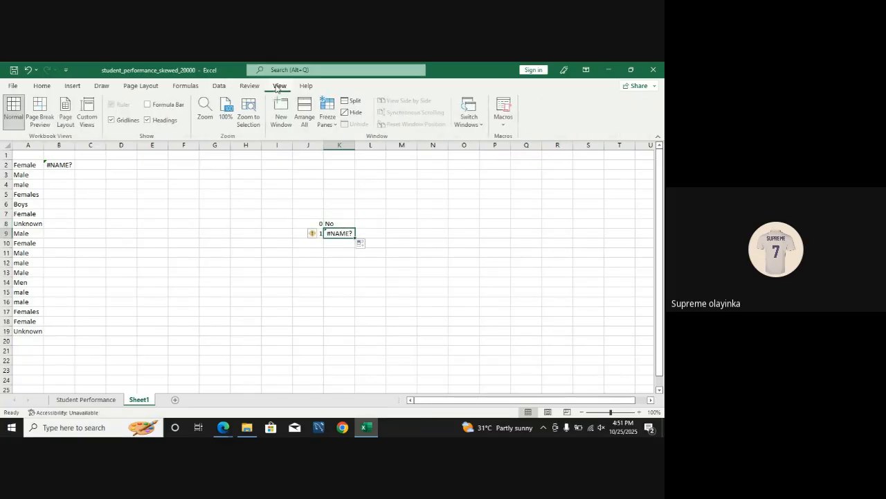
pyautogui.click(149, 104)
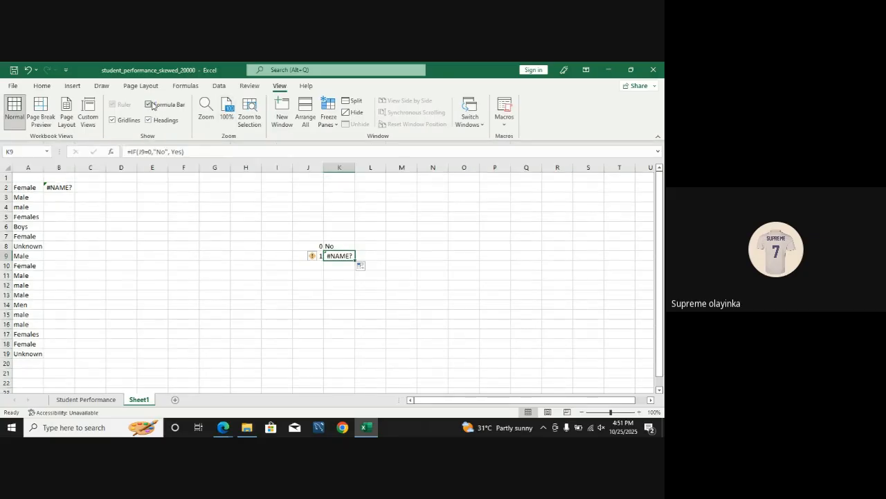
pyautogui.click(385, 272)
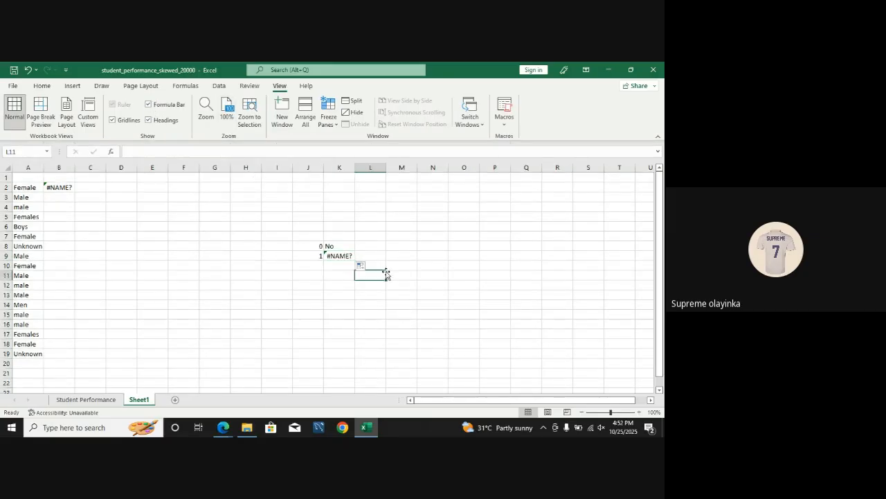
pyautogui.click(338, 256)
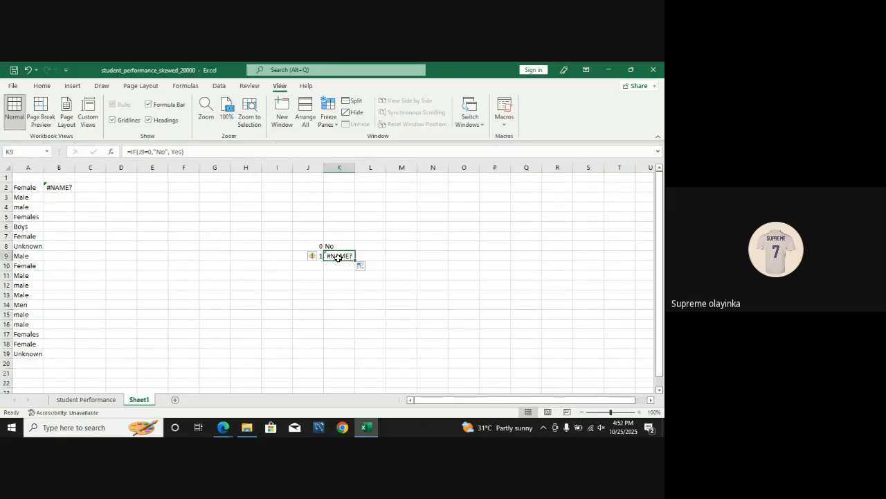
pyautogui.click(412, 285)
pyautogui.click(344, 256)
# Step: Put the Yes value in quotation marks in the K8 formula so it reads =IF(J8=0,"No", "Yes")
pyautogui.write('"')
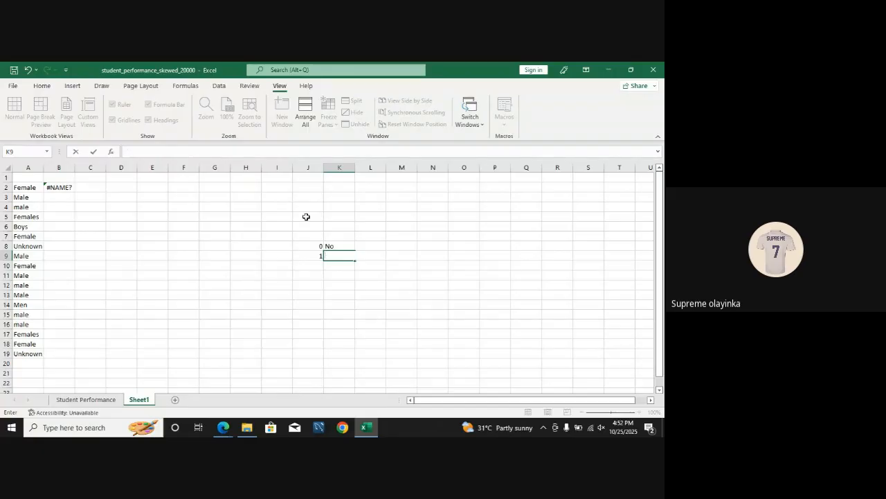
pyautogui.click(331, 244)
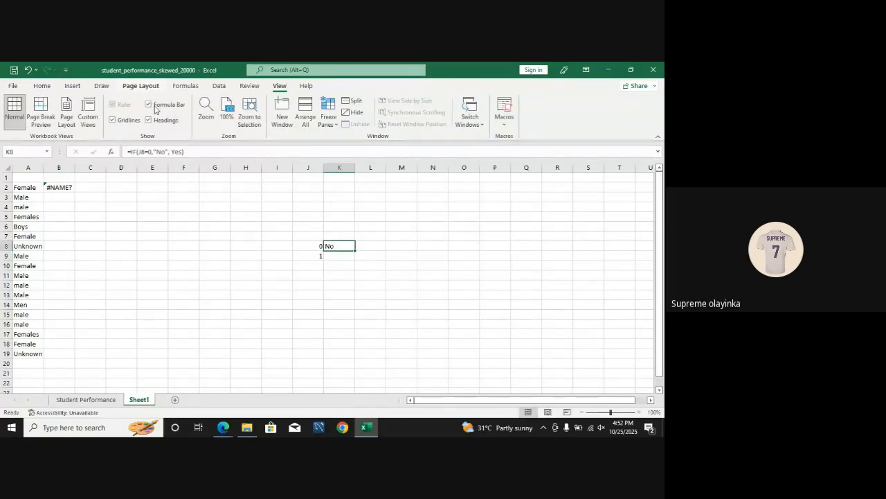
pyautogui.doubleClick(182, 151)
pyautogui.click(182, 151)
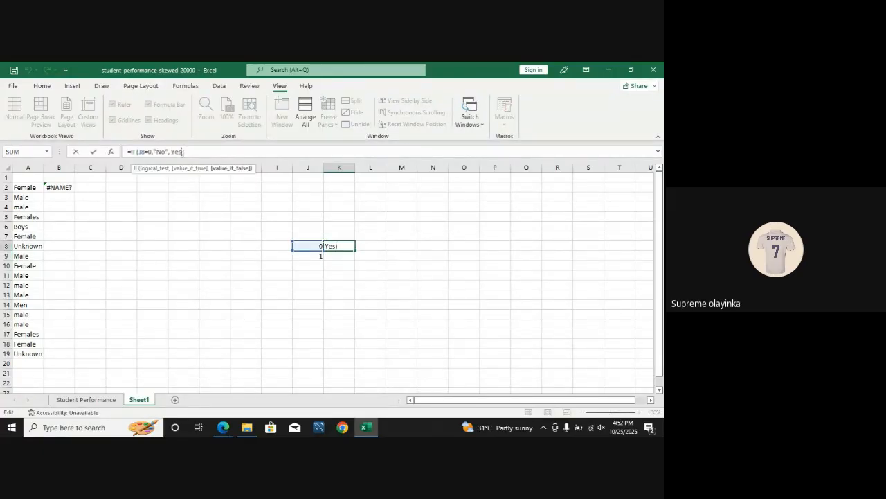
pyautogui.write('"')
pyautogui.click(172, 151)
pyautogui.write('","')
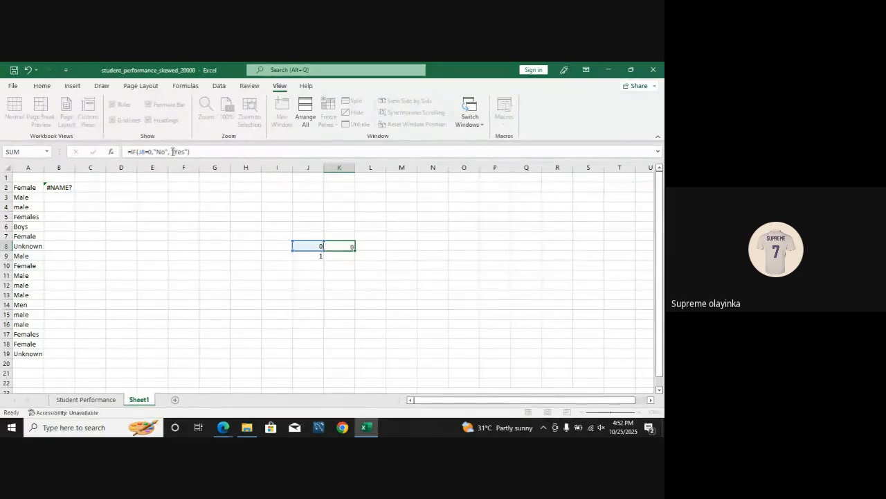
pyautogui.press('Return')
# Step: Fill the corrected IF formula from K8 down to K9
pyautogui.click(349, 248)
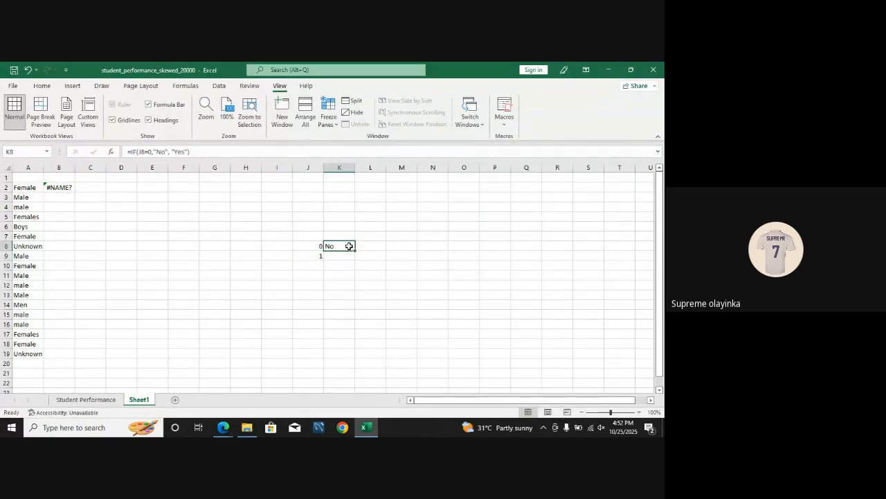
pyautogui.moveTo(354, 250); pyautogui.dragTo(354, 261)
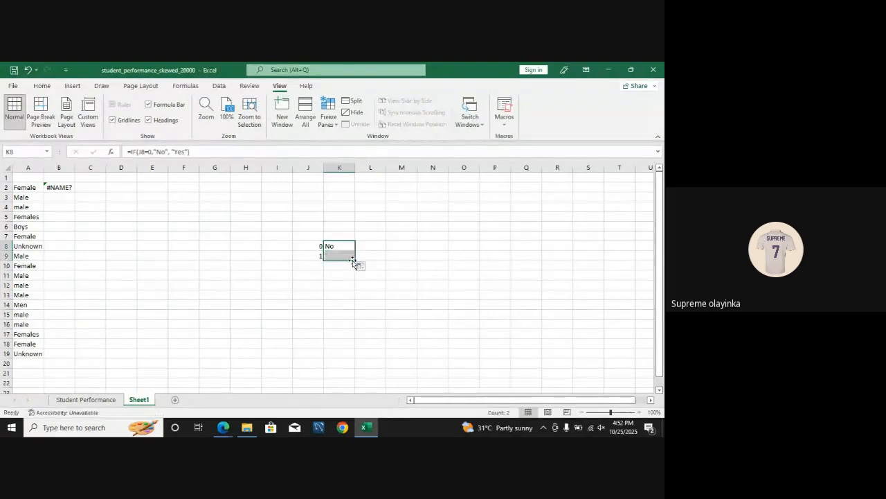
pyautogui.click(401, 285)
# Step: Compare the sample values in J8:J9 with the formulas and results in K8:K9
pyautogui.click(332, 256)
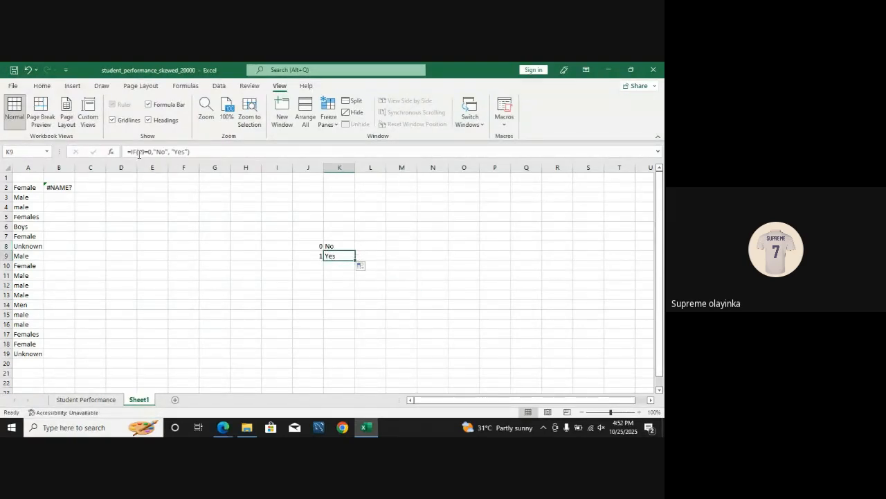
pyautogui.click(314, 257)
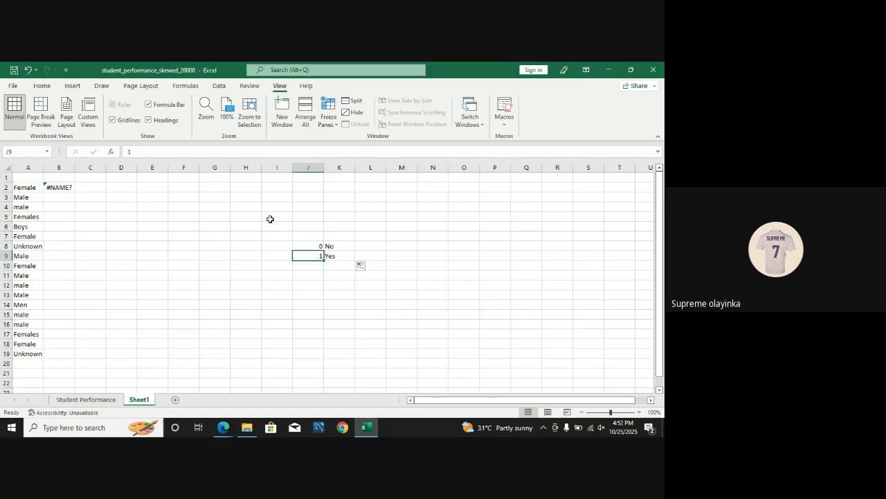
pyautogui.click(337, 254)
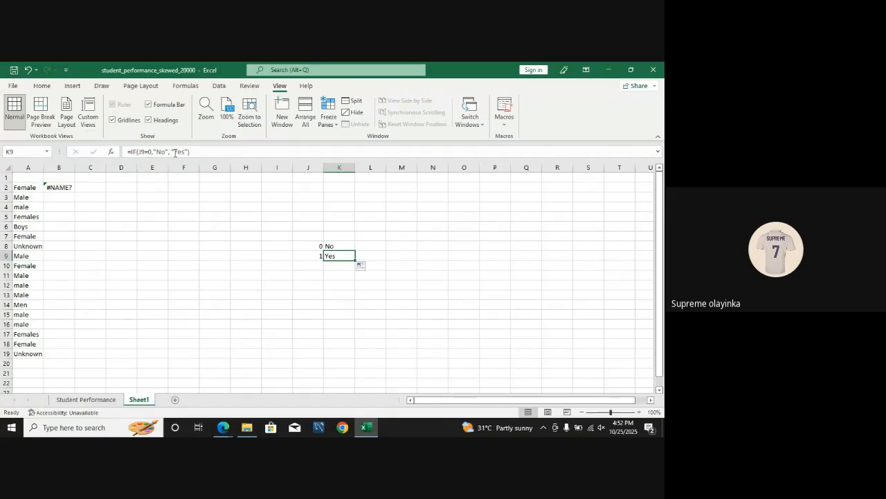
pyautogui.click(318, 246)
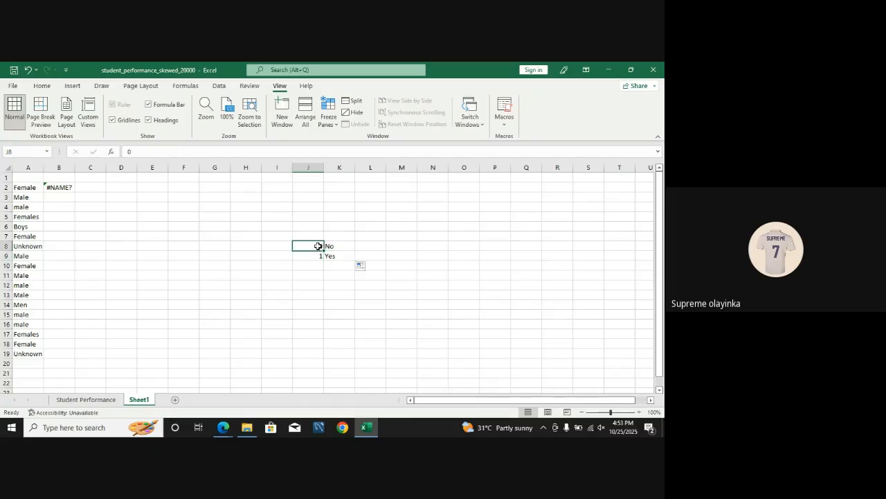
pyautogui.click(338, 246)
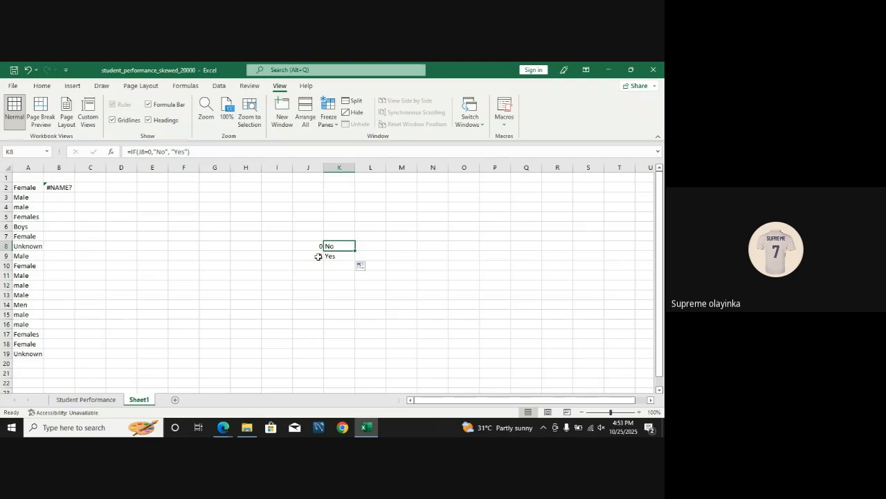
pyautogui.click(318, 255)
pyautogui.click(335, 256)
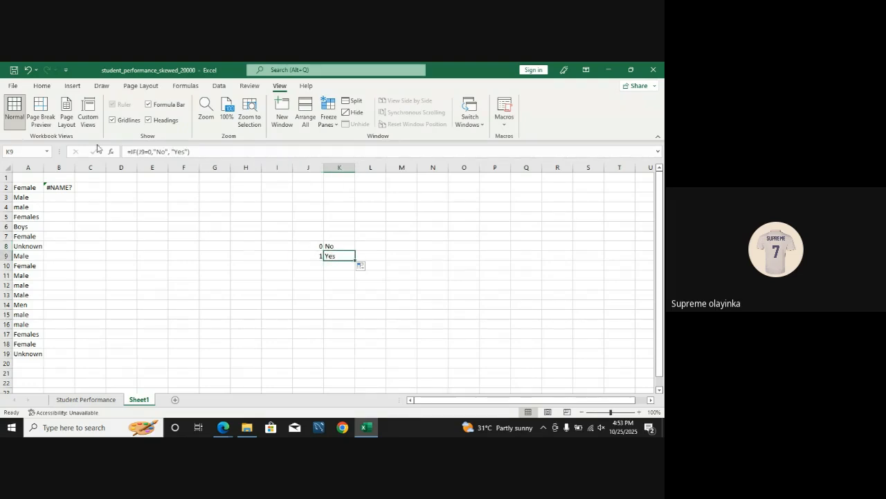
# Step: Replace every 0 on the sheet with No using Find and Replace
pyautogui.click(47, 89)
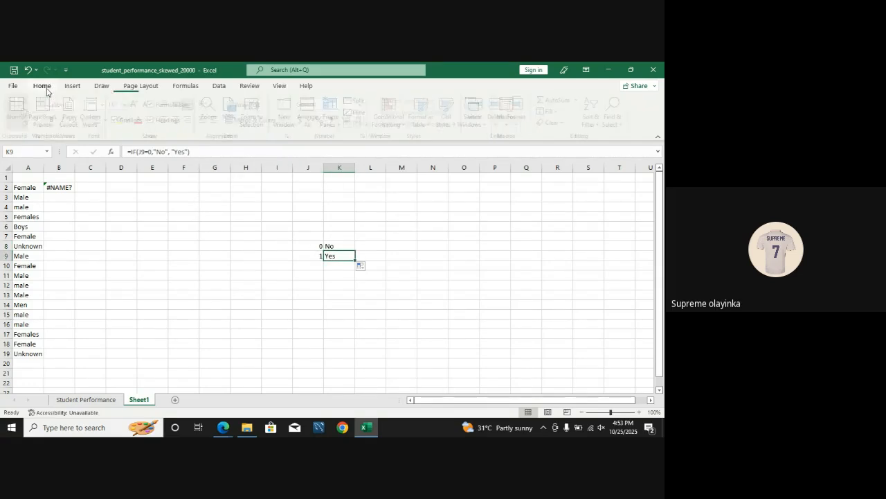
pyautogui.click(308, 246)
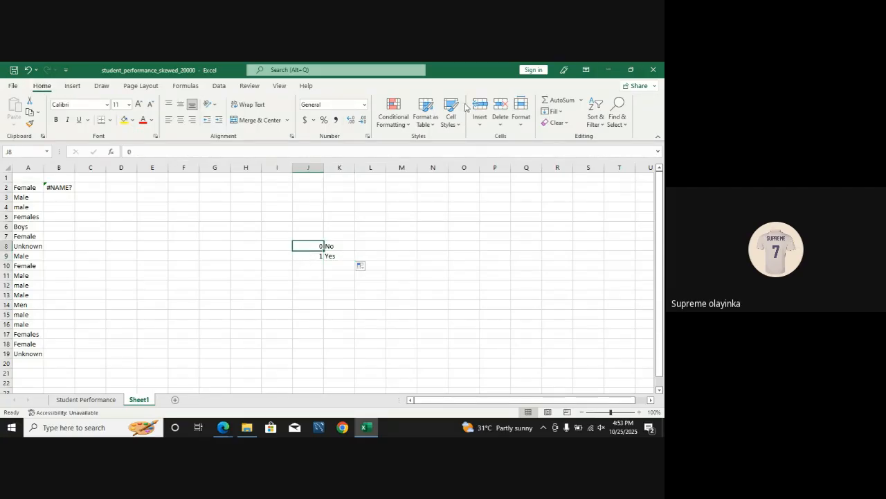
pyautogui.click(616, 114)
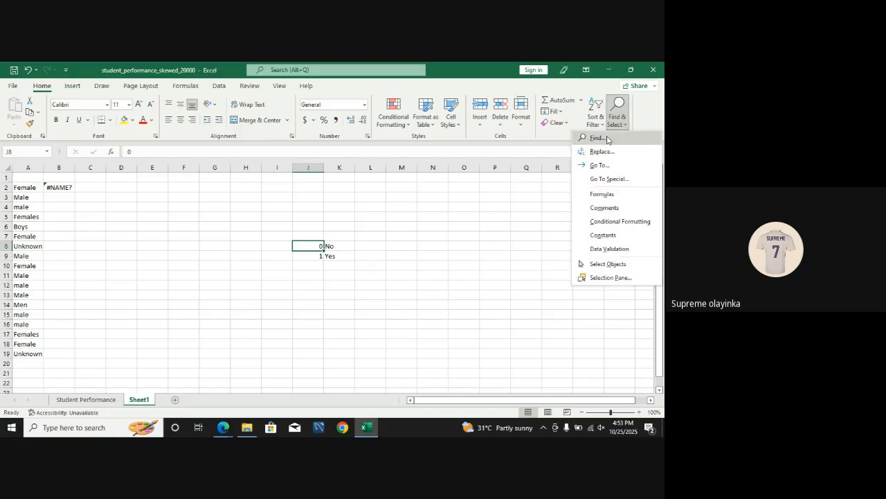
pyautogui.click(606, 151)
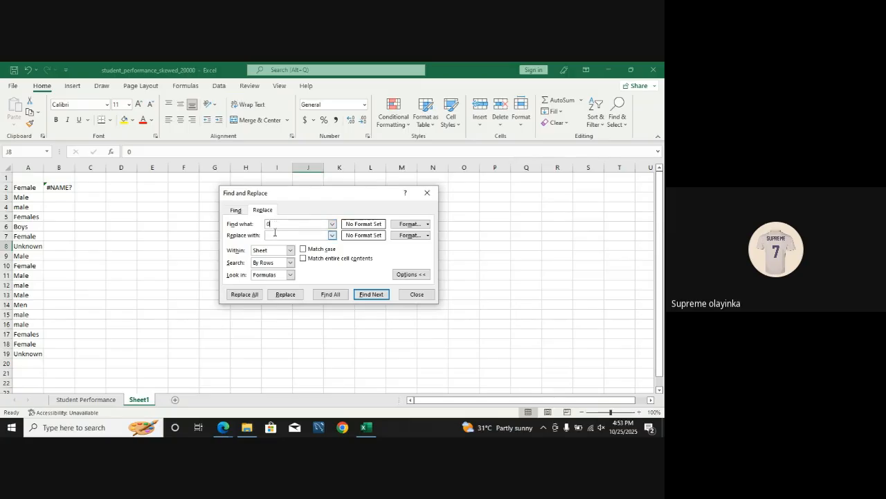
pyautogui.click(274, 232)
pyautogui.write('No')
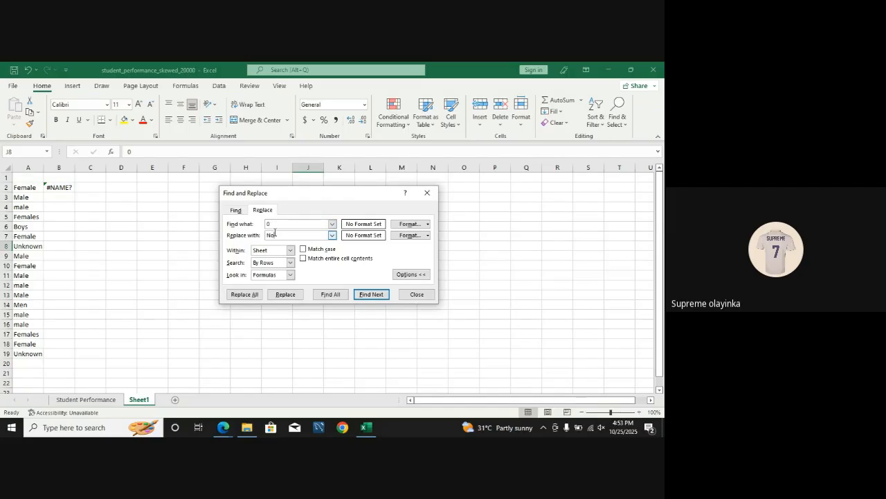
pyautogui.click(253, 296)
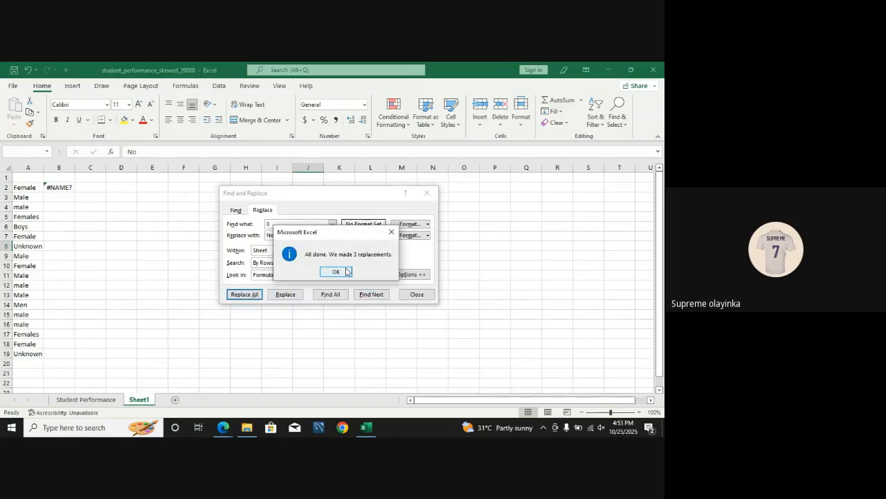
pyautogui.click(391, 232)
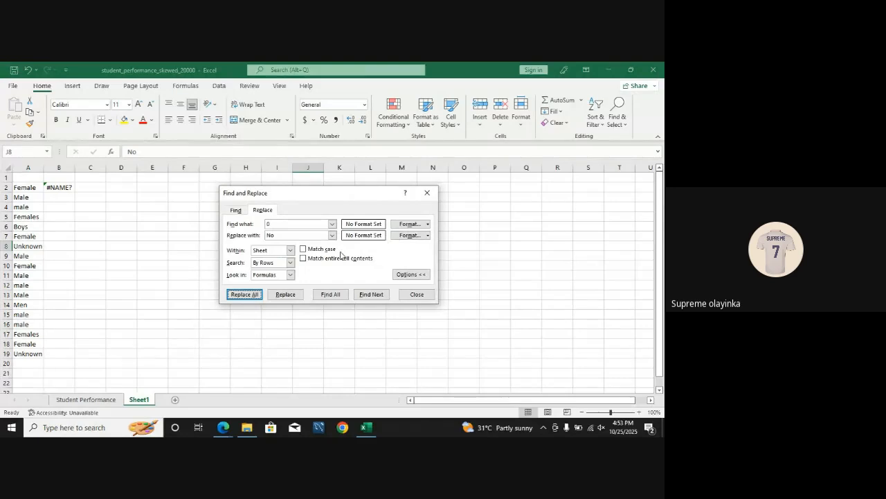
pyautogui.click(427, 193)
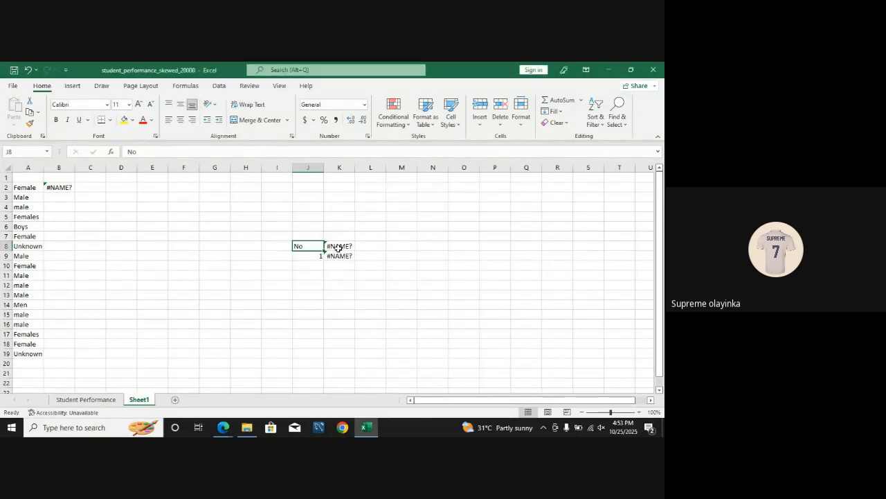
# Step: Undo the replacement of 0 with No, comparing the sample cells with and without it
pyautogui.hotkey('ctrl', 'z')
pyautogui.hotkey('ctrl', 'y')
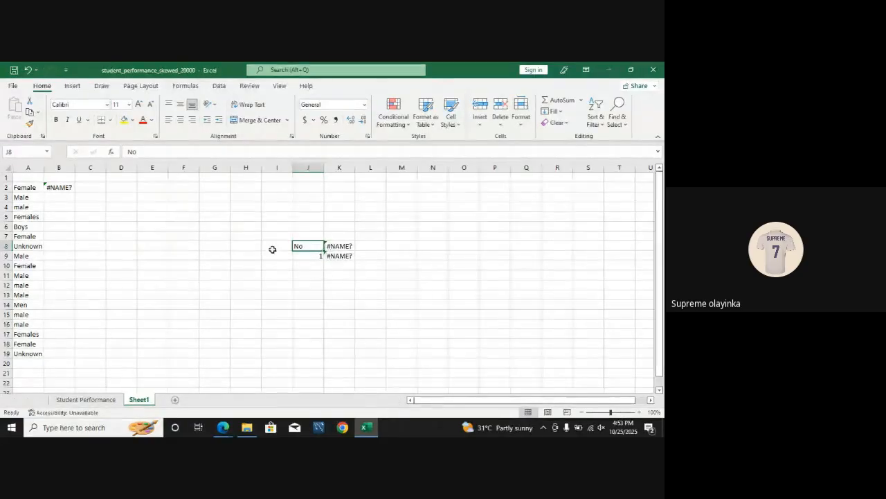
pyautogui.click(311, 255)
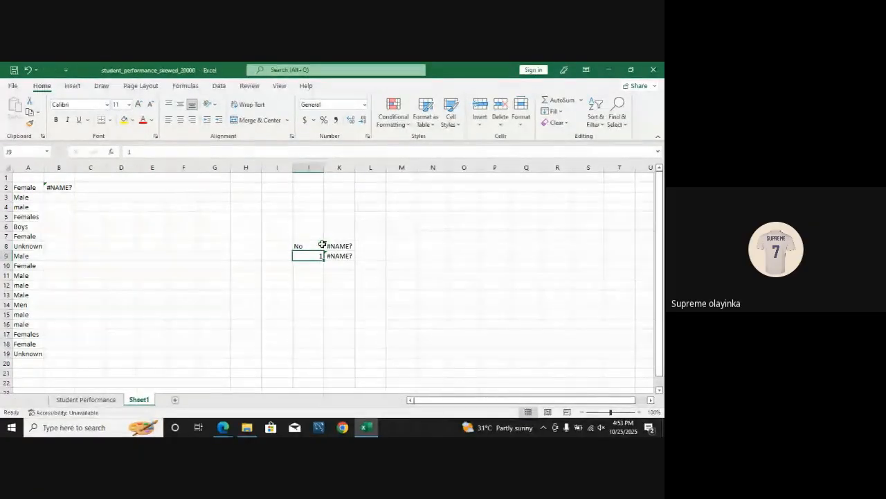
pyautogui.click(306, 245)
pyautogui.hotkey('ctrl', 'z')
# Step: Enter a second pair of sample values, 0 in J11 and 1 in J12
pyautogui.click(312, 275)
pyautogui.write('0')
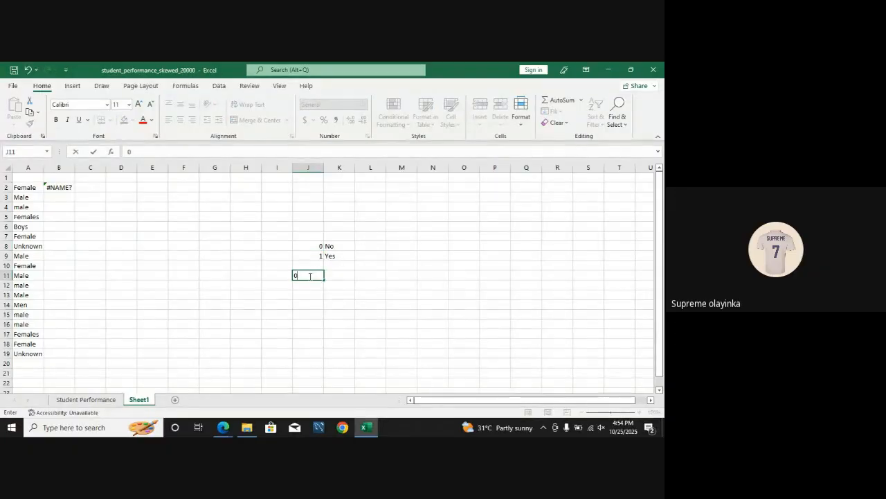
pyautogui.click(309, 284)
pyautogui.write('1')
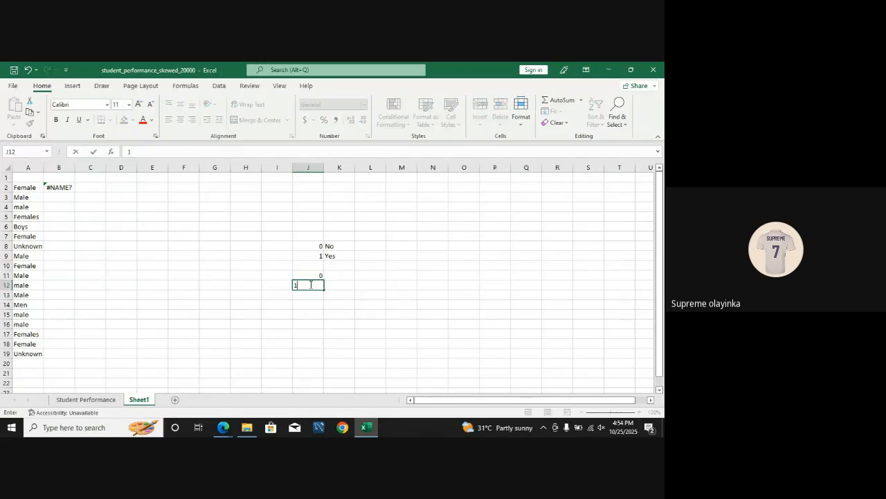
pyautogui.click(313, 246)
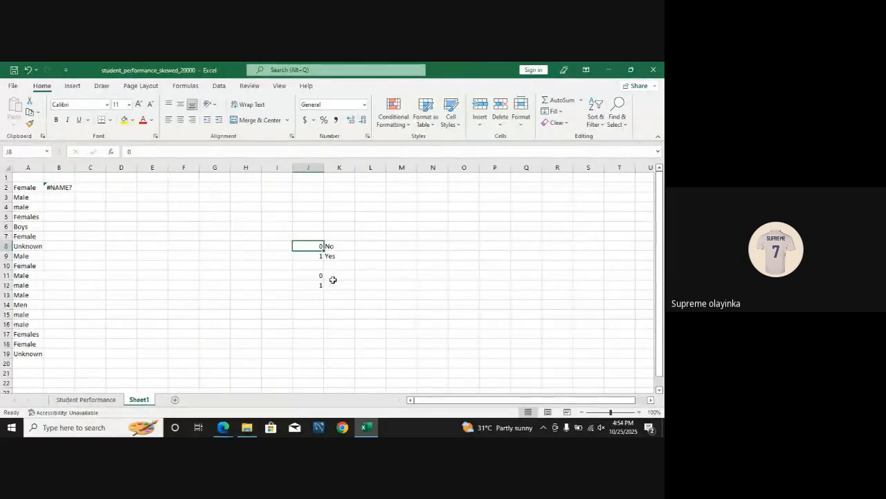
pyautogui.click(319, 275)
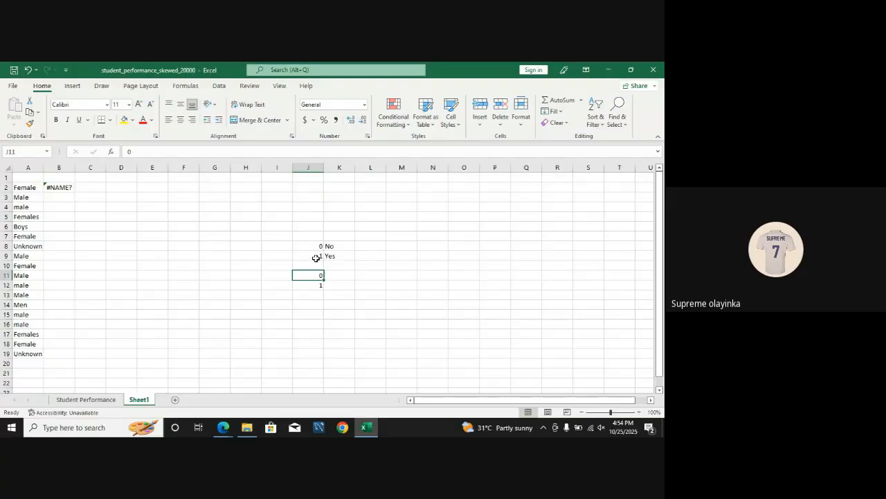
# Step: Clear the faulty formula from cell B2
pyautogui.click(51, 187)
pyautogui.press('BackSpace')
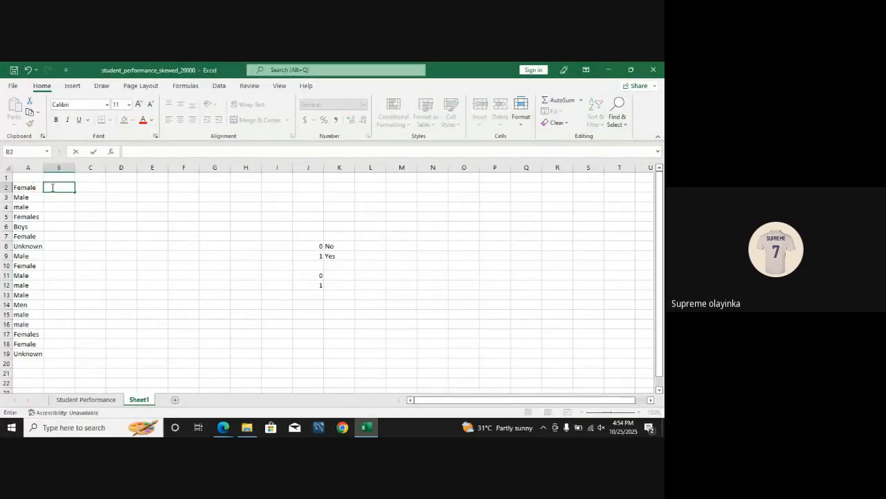
pyautogui.write('=ifs')
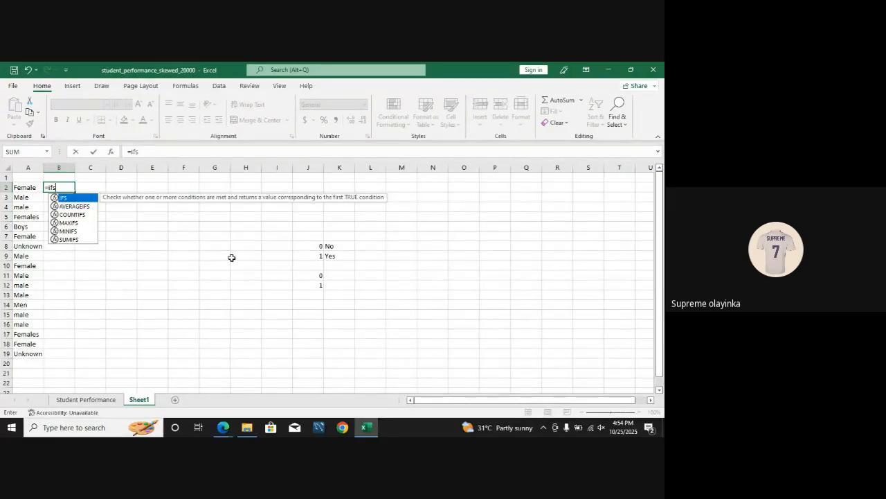
pyautogui.press('Tab')
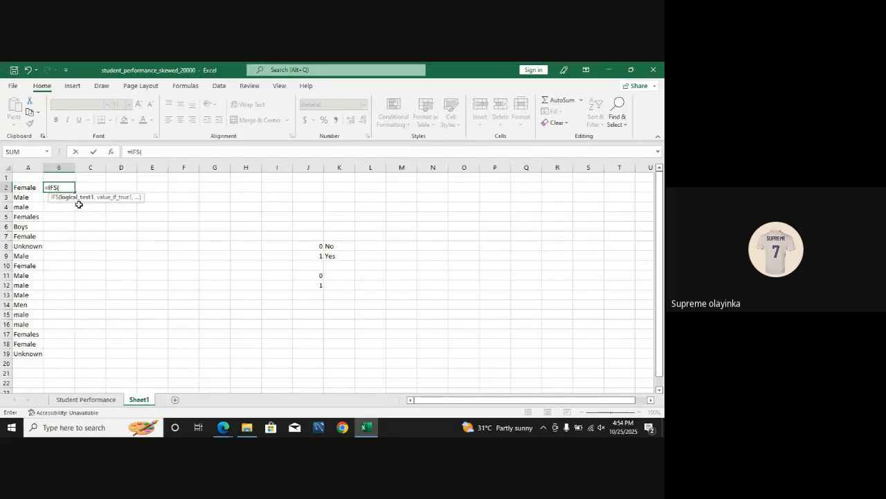
pyautogui.click(31, 188)
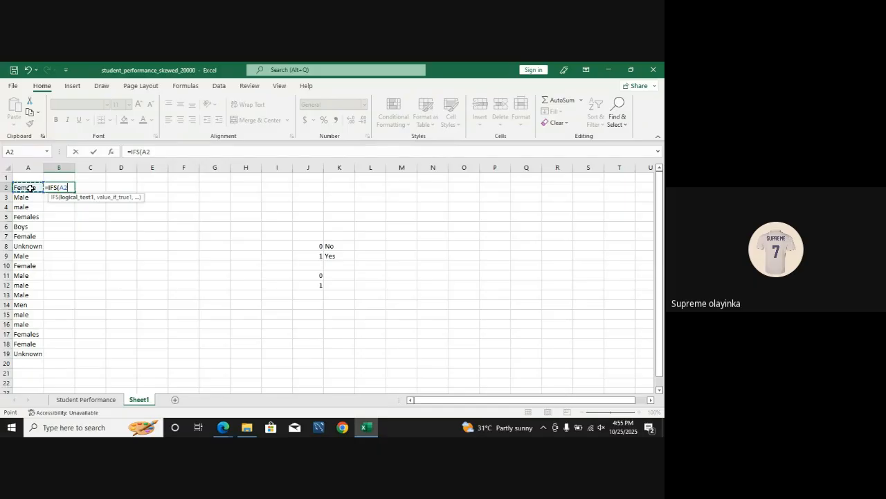
pyautogui.write('= "Female')
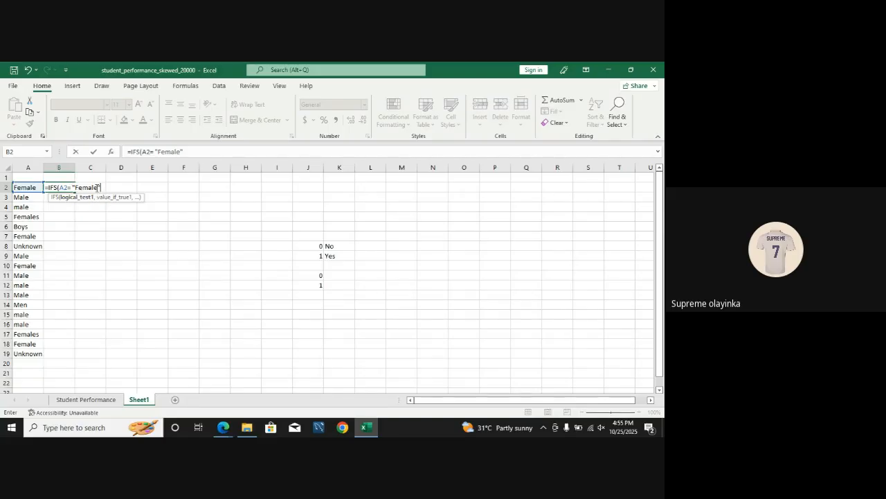
pyautogui.write(',')
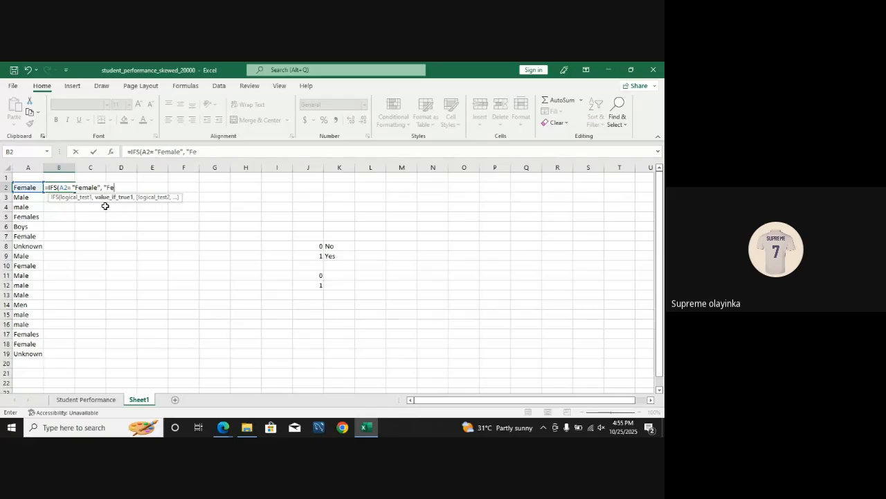
pyautogui.write('"Female')
pyautogui.press('BackSpace')
pyautogui.press('BackSpace')
pyautogui.press('BackSpace')
pyautogui.press('BackSpace')
pyautogui.press('BackSpace')
pyautogui.press('BackSpace')
pyautogui.press('BackSpace')
pyautogui.press('BackSpace')
pyautogui.press('BackSpace')
pyautogui.press('BackSpace')
pyautogui.press('BackSpace')
pyautogui.press('BackSpace')
pyautogui.press('BackSpace')
pyautogui.press('BackSpace')
pyautogui.press('BackSpace')
pyautogui.press('BackSpace')
pyautogui.press('BackSpace')
pyautogui.press('BackSpace')
pyautogui.press('BackSpace')
pyautogui.press('BackSpace')
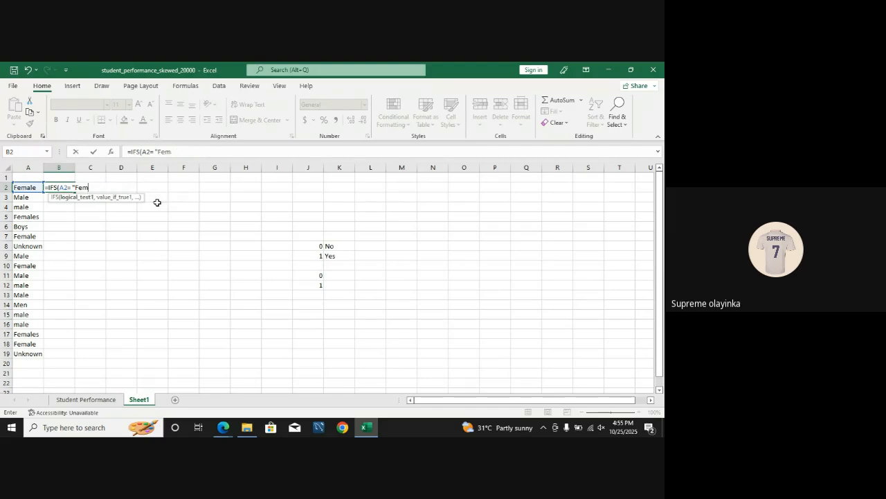
pyautogui.press('Escape')
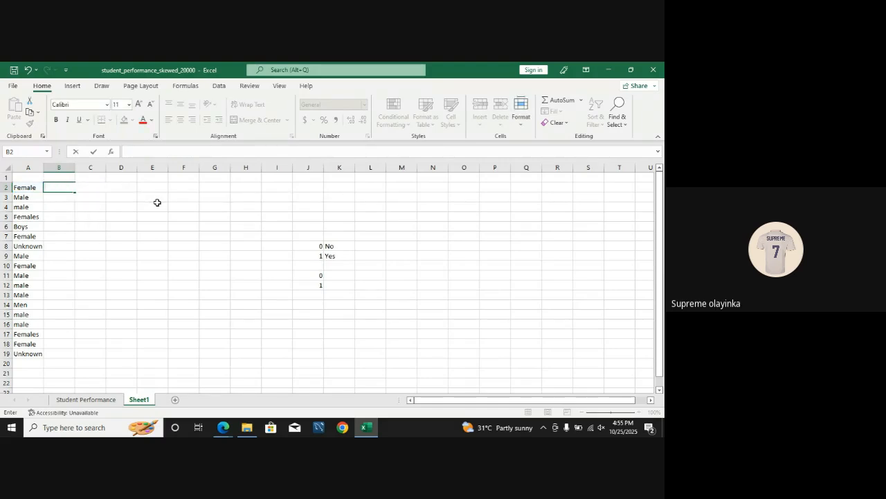
pyautogui.click(157, 203)
pyautogui.click(62, 186)
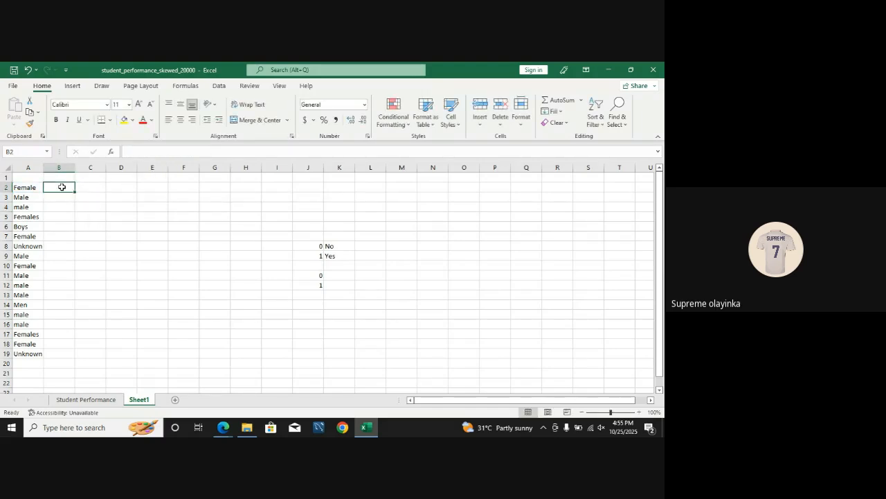
# Step: Open Find and Replace for the gender values in A2:A19 and set the search text to Females
pyautogui.moveTo(33, 188); pyautogui.dragTo(32, 349)
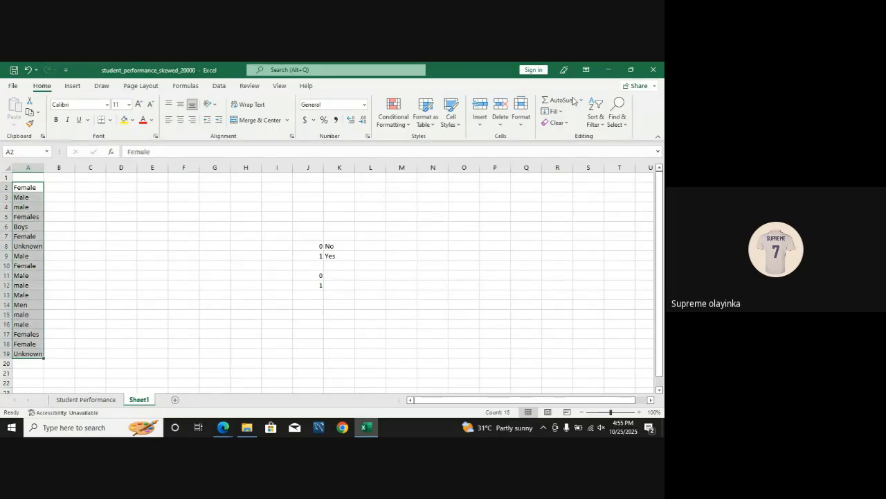
pyautogui.click(617, 115)
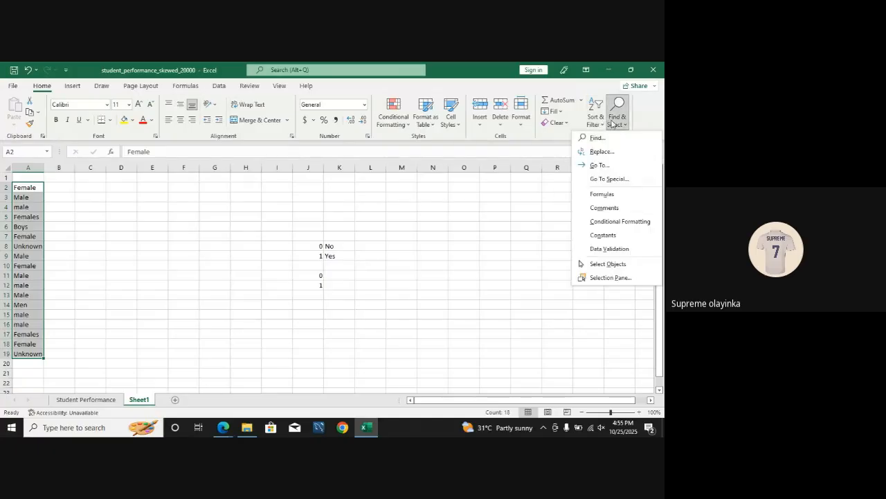
pyautogui.click(607, 151)
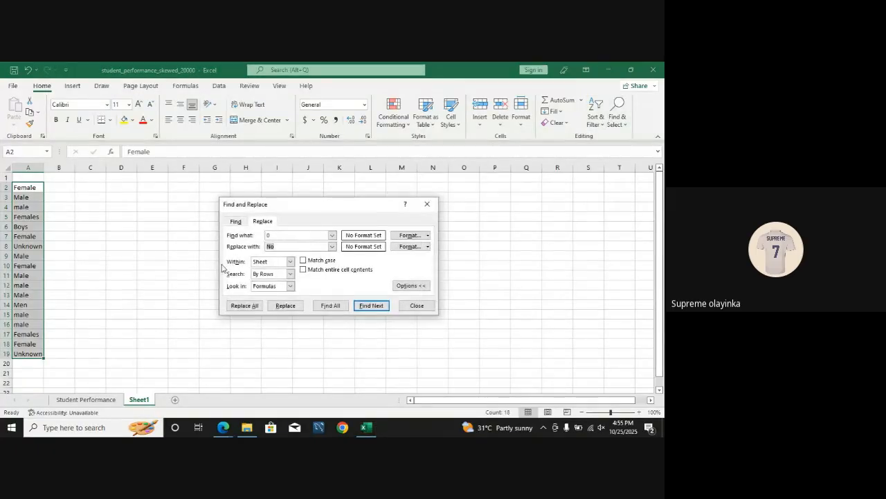
pyautogui.click(282, 236)
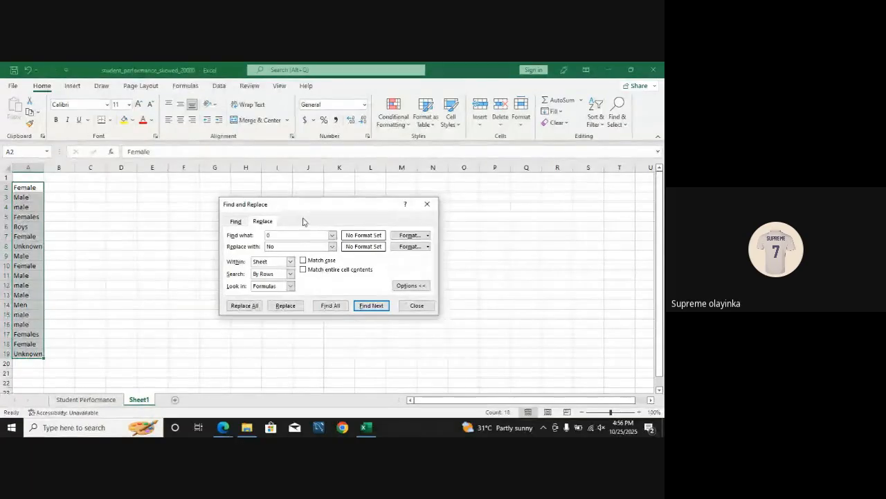
pyautogui.press('BackSpace')
pyautogui.write('fe')
pyautogui.press('Return')
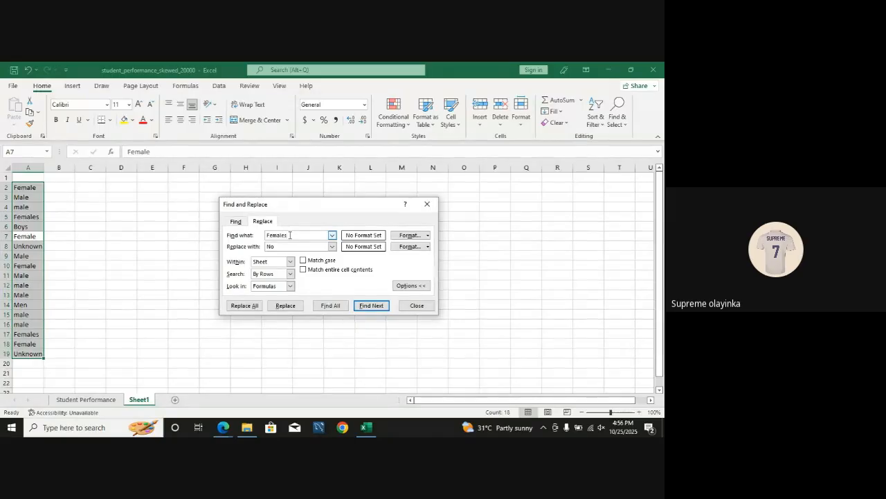
# Step: Set the replacement text to Female and replace all occurrences of Females in A2:A19
pyautogui.click(279, 246)
pyautogui.press('BackSpace')
pyautogui.press('BackSpace')
pyautogui.write('Female')
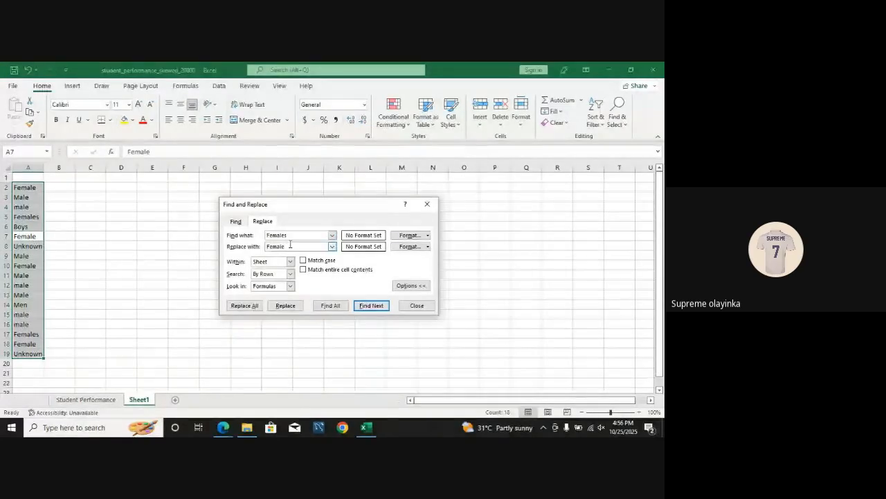
pyautogui.click(283, 306)
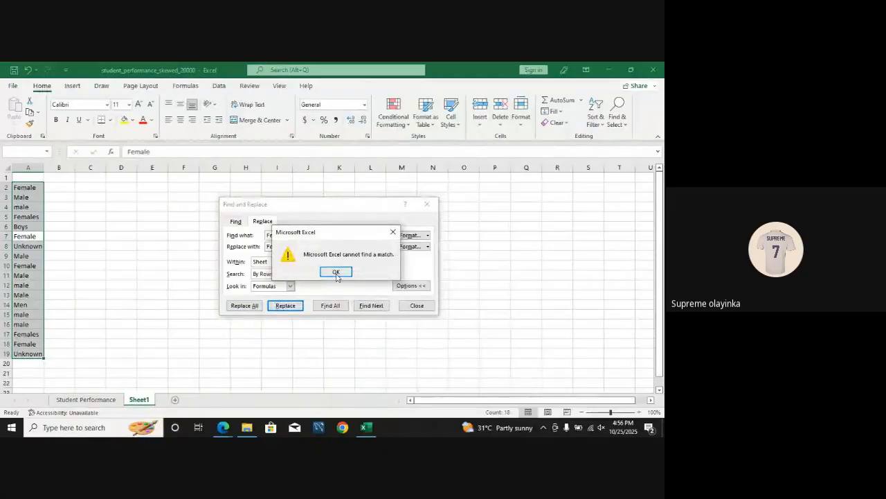
pyautogui.click(336, 272)
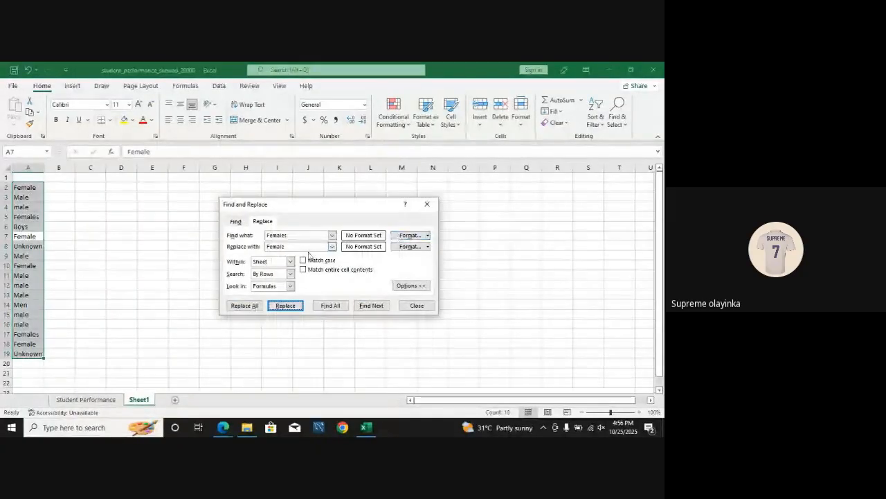
pyautogui.click(249, 307)
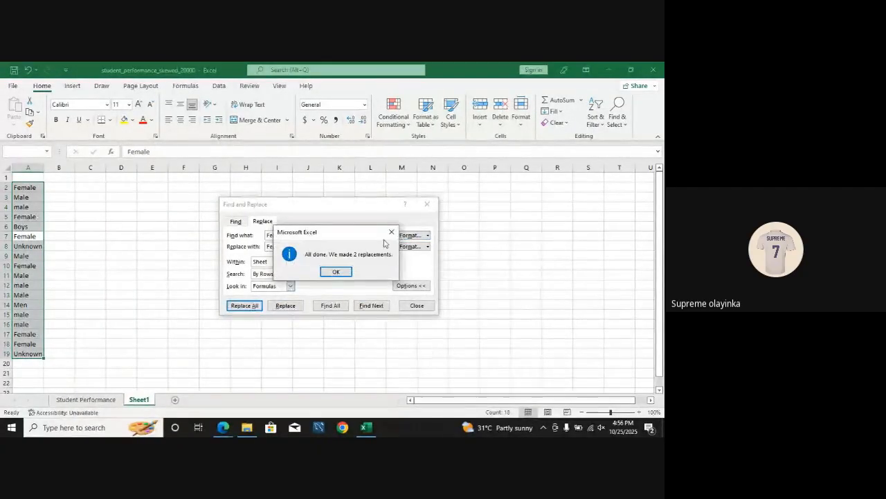
pyautogui.click(333, 271)
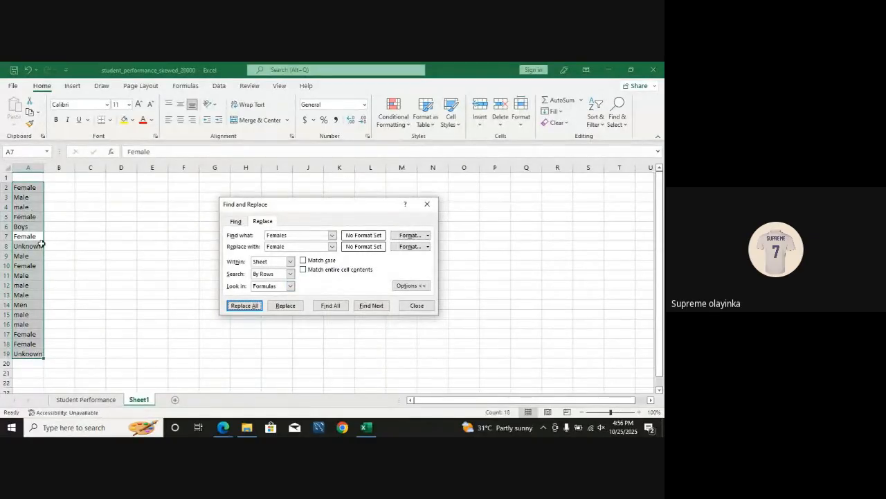
pyautogui.click(427, 204)
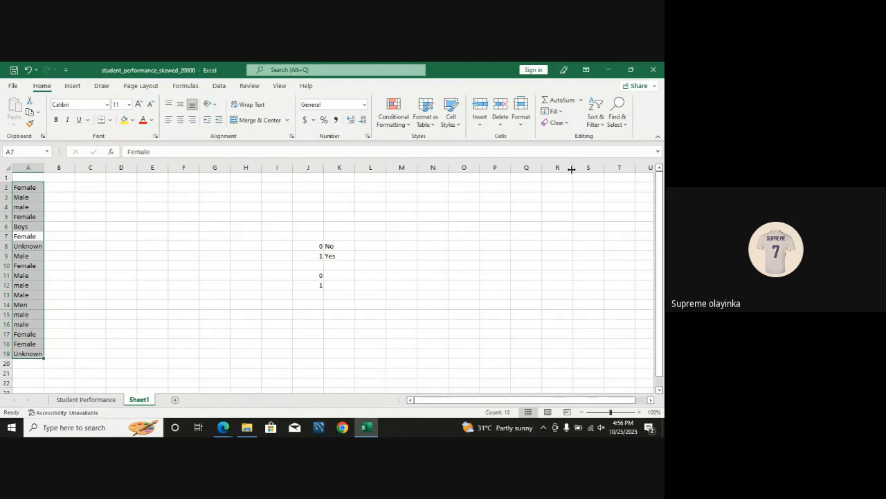
# Step: Open Find and Replace for A2:A19, setting the search text to male and the replacement text to Male
pyautogui.click(616, 114)
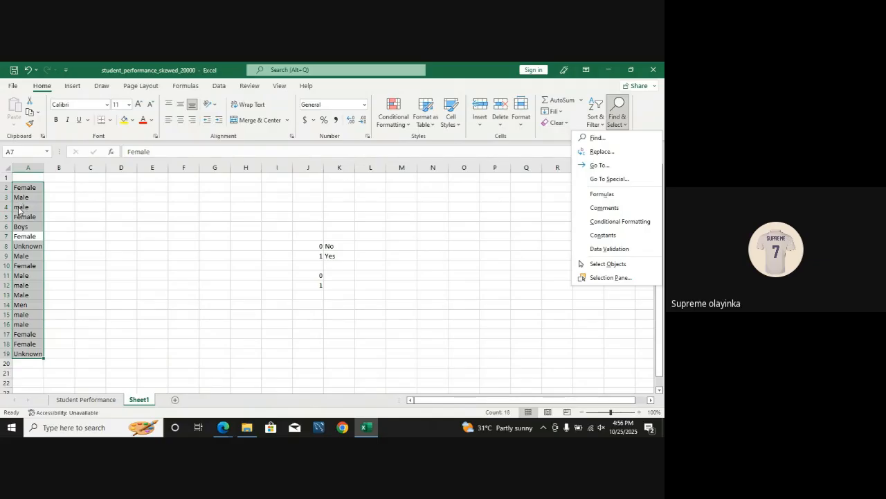
pyautogui.click(606, 151)
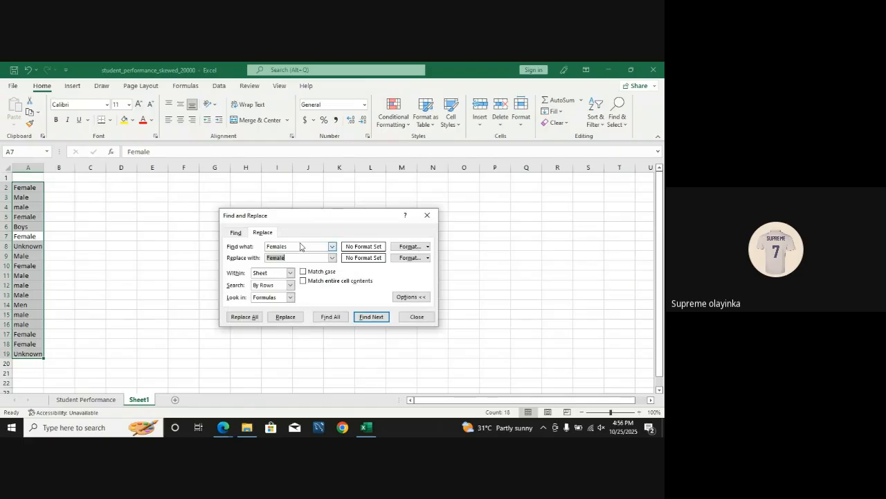
pyautogui.moveTo(299, 247); pyautogui.dragTo(267, 248)
pyautogui.write('male')
pyautogui.press('Tab')
pyautogui.write('Male')
# Step: Try to replace all occurrences of male with Male without whole-cell matching, and undo the replacement
pyautogui.click(246, 318)
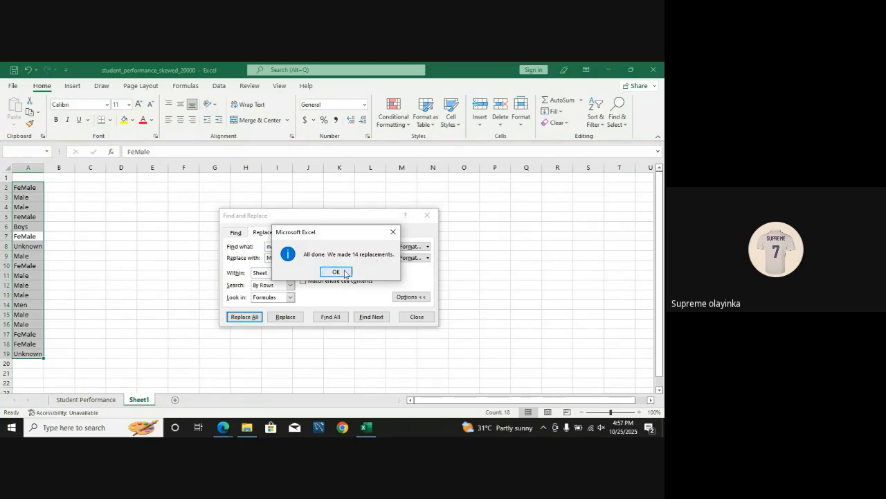
pyautogui.click(345, 273)
pyautogui.click(427, 215)
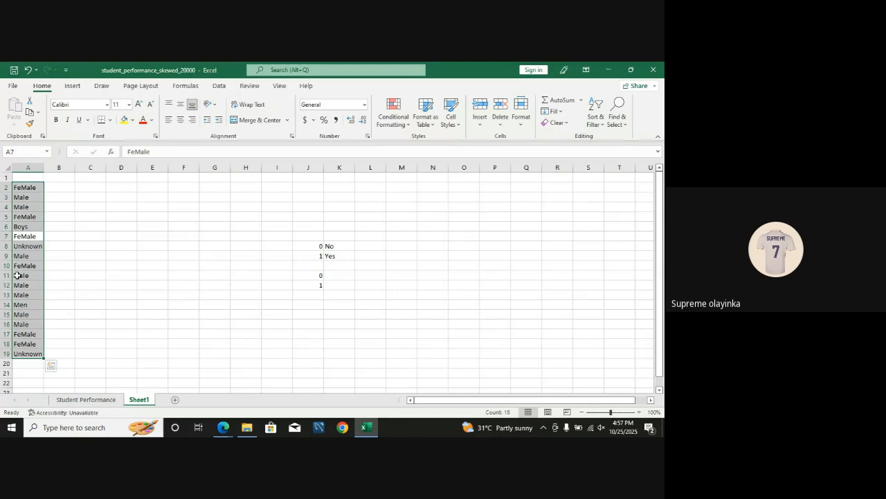
pyautogui.hotkey('ctrl', 'z')
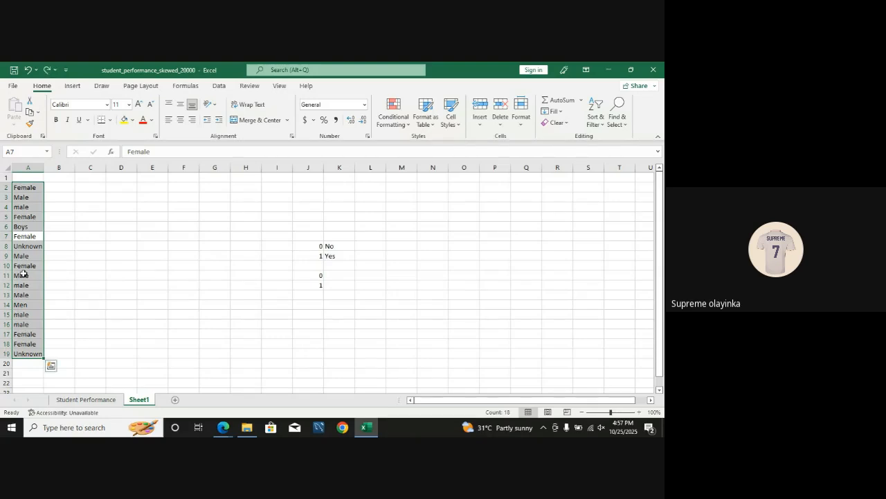
# Step: Replace all occurrences of male with Male in A2:A19, matching entire cell contents
pyautogui.click(614, 122)
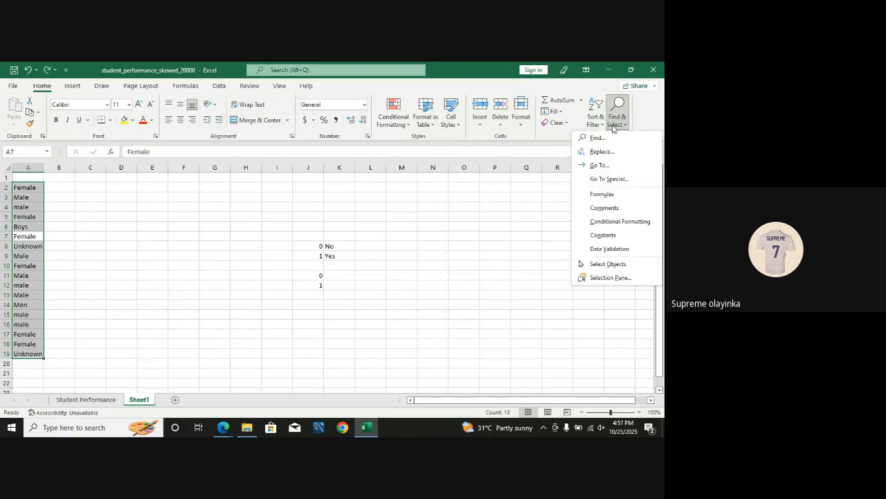
pyautogui.click(609, 151)
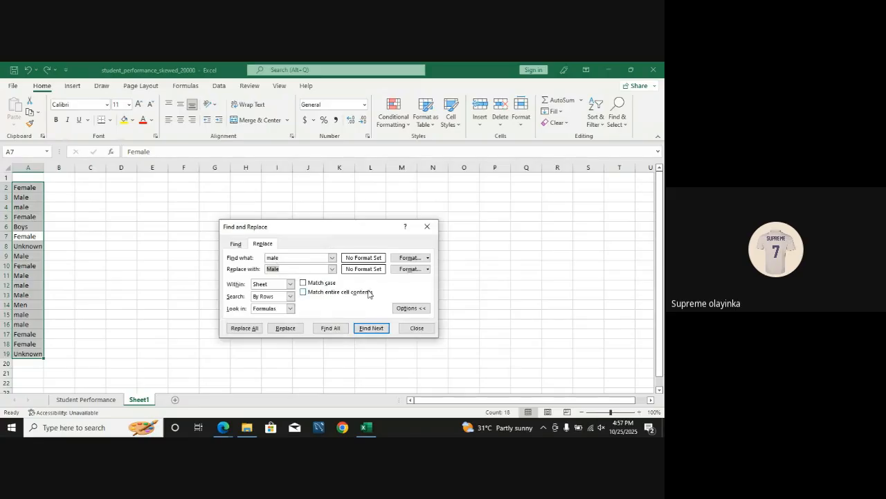
pyautogui.click(304, 292)
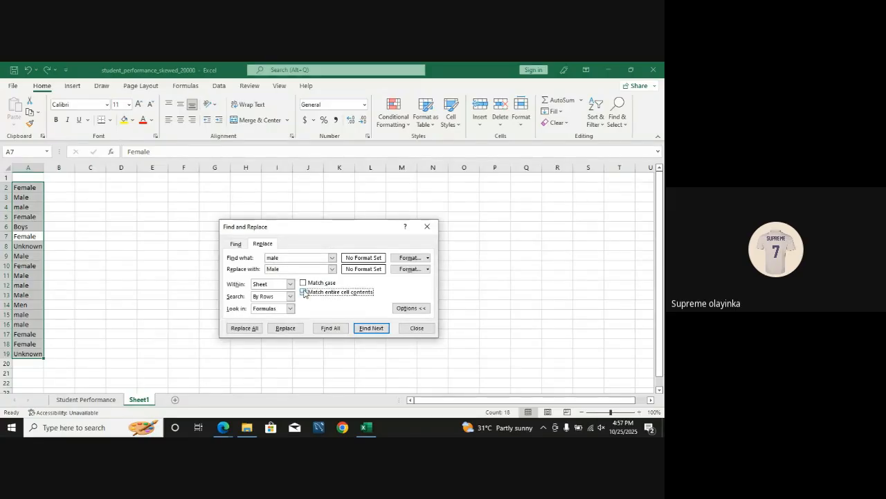
pyautogui.click(366, 329)
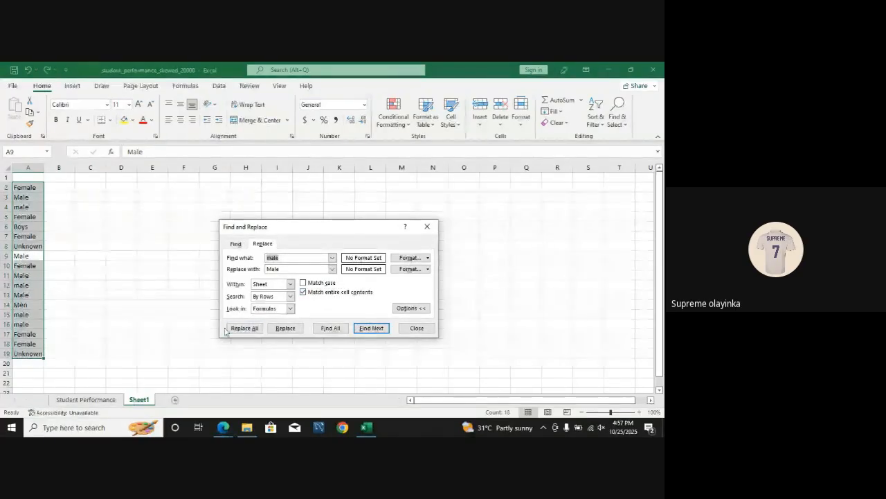
pyautogui.click(251, 329)
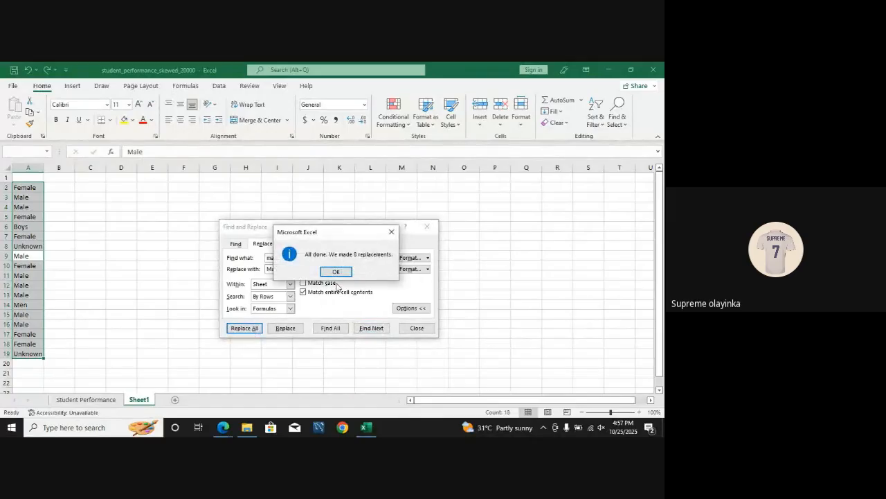
pyautogui.click(333, 273)
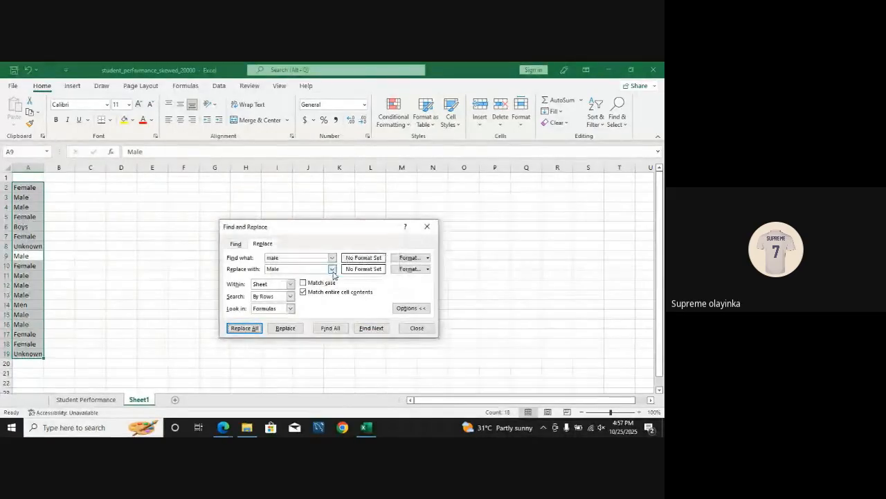
pyautogui.click(425, 228)
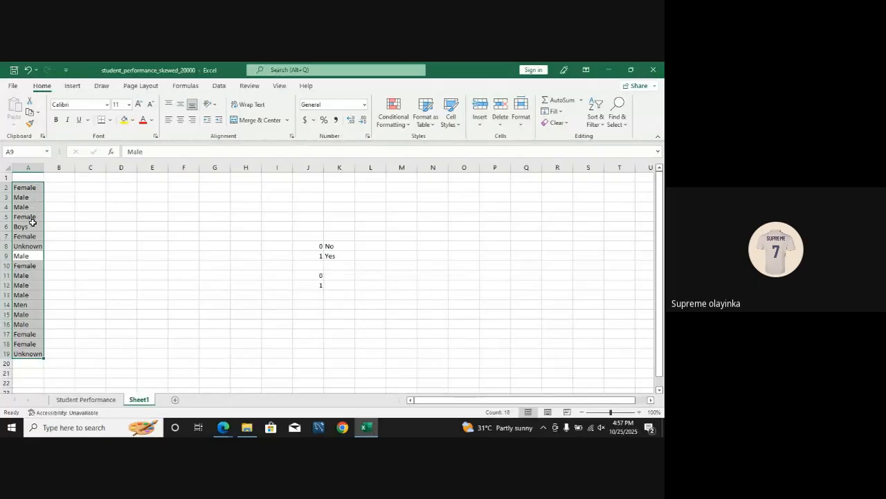
# Step: Replace all occurrences of Boys with Male in the gender values in A2:A19
pyautogui.click(28, 226)
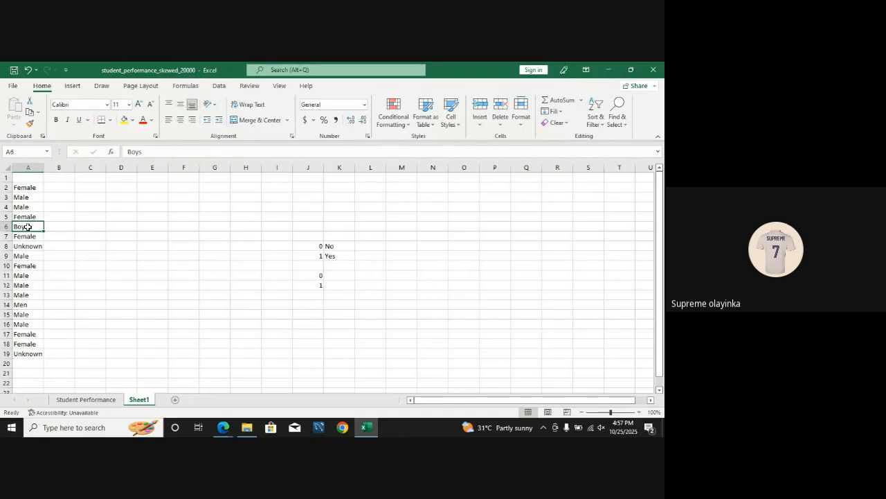
pyautogui.moveTo(28, 186); pyautogui.dragTo(34, 353)
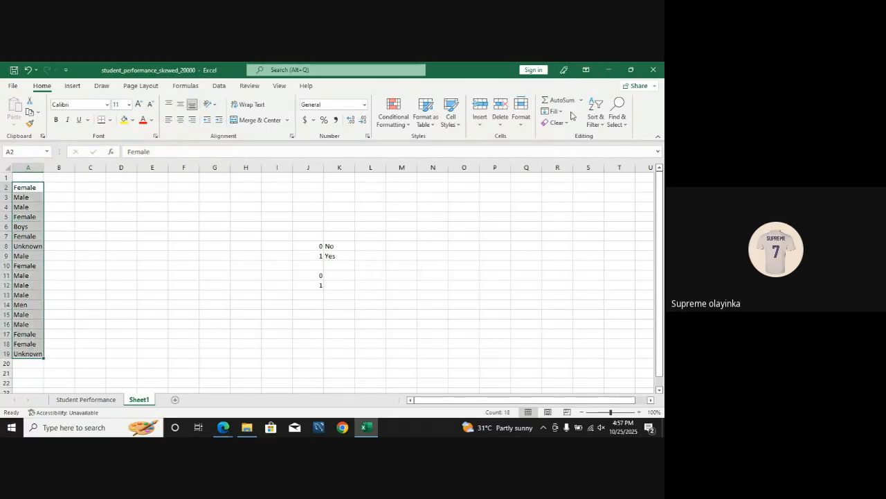
pyautogui.click(619, 110)
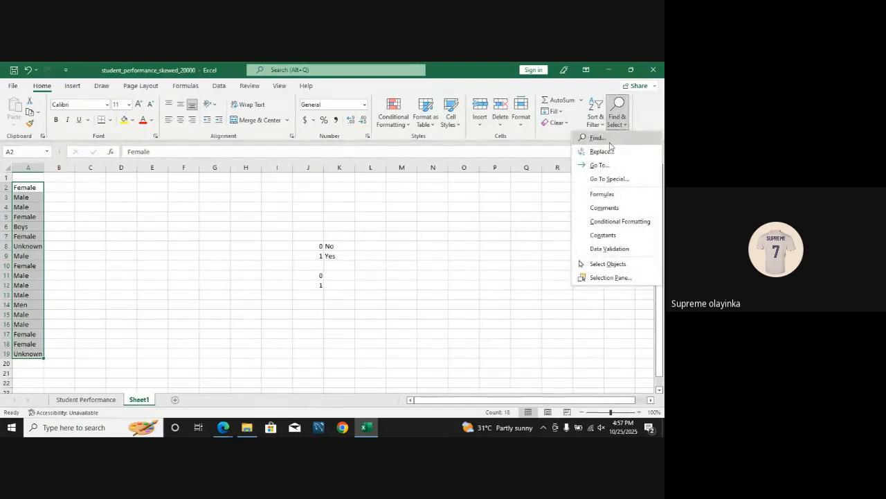
pyautogui.click(609, 148)
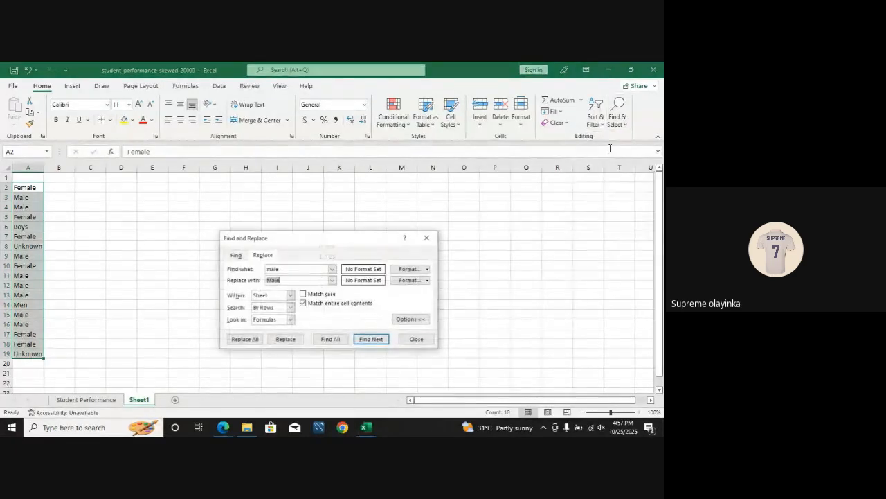
pyautogui.click(282, 271)
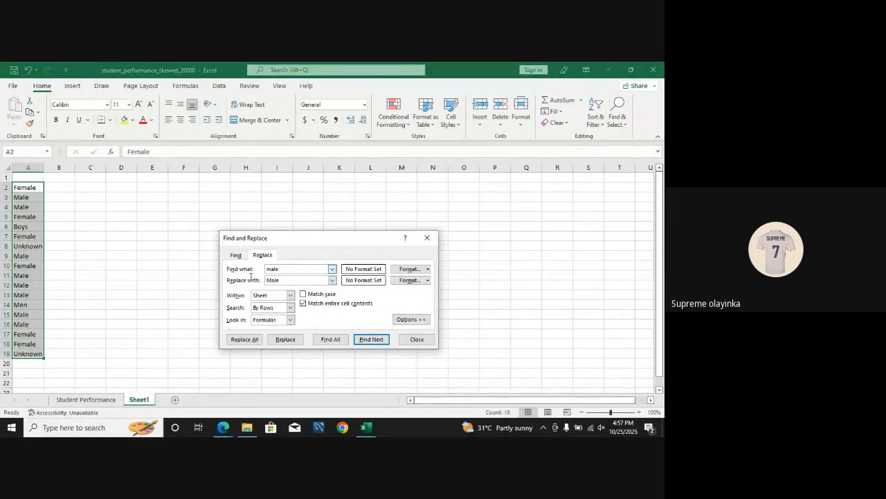
pyautogui.moveTo(279, 268); pyautogui.dragTo(261, 269)
pyautogui.write('Boys')
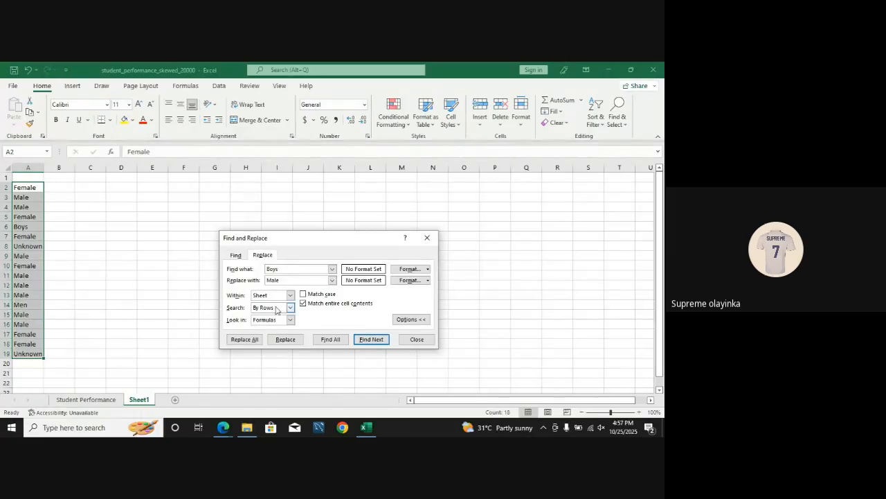
pyautogui.click(284, 280)
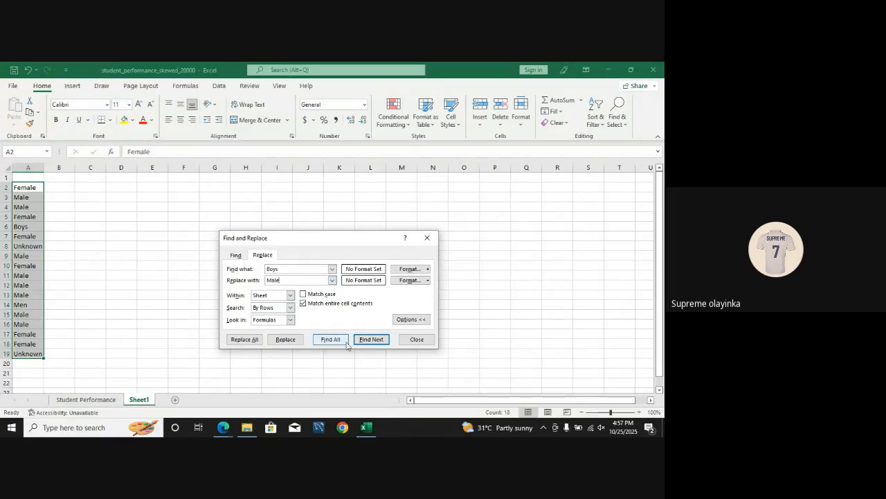
pyautogui.click(244, 339)
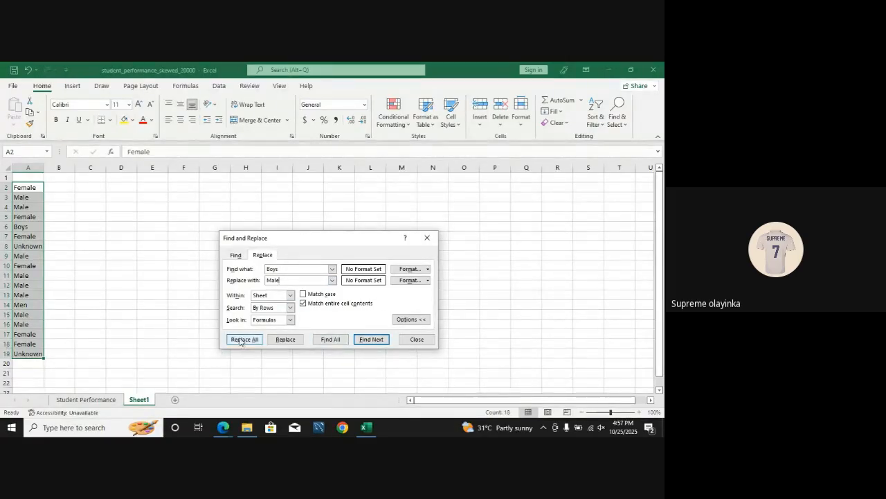
pyautogui.click(336, 272)
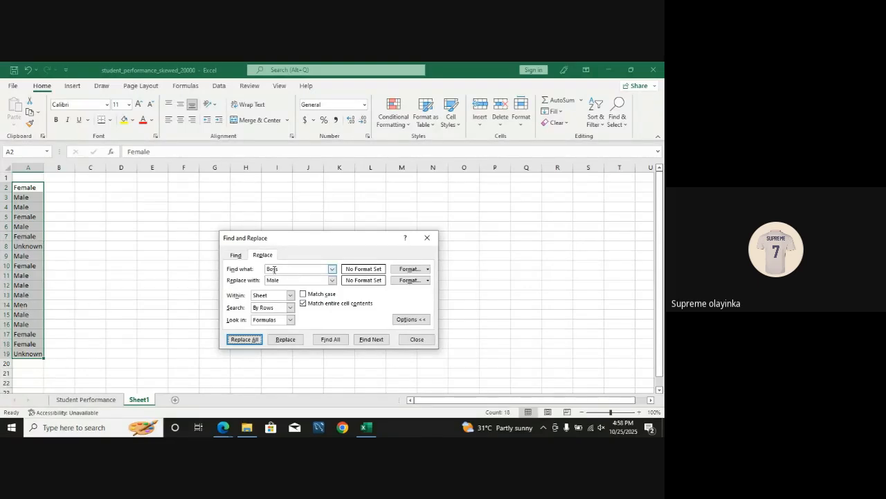
# Step: Replace all occurrences of Men with Male in A2:A19 and close Find and Replace
pyautogui.moveTo(283, 268); pyautogui.dragTo(259, 273)
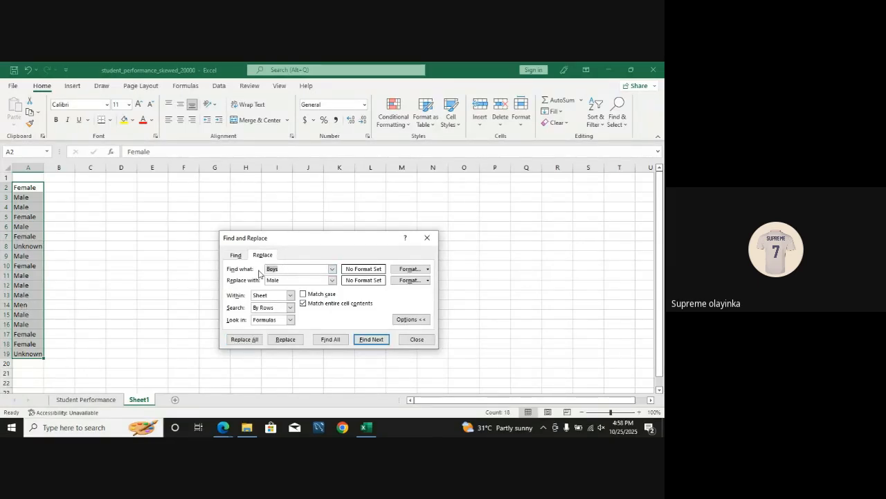
pyautogui.write('Men')
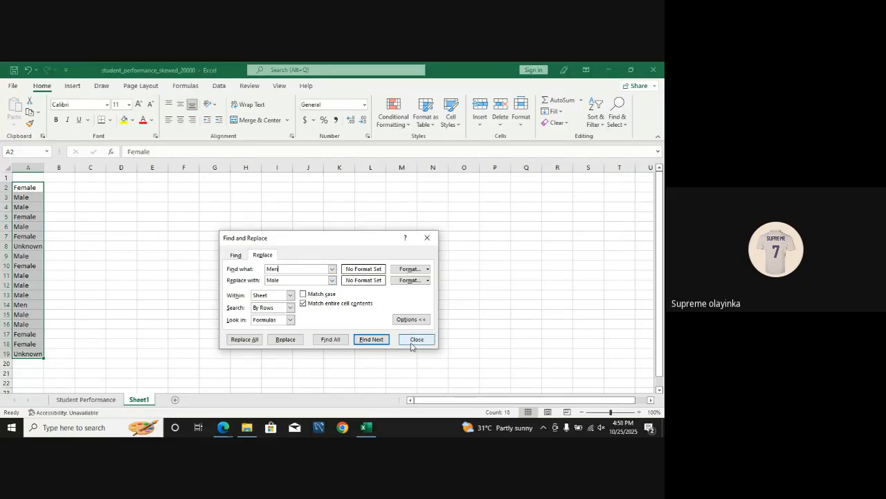
pyautogui.click(254, 340)
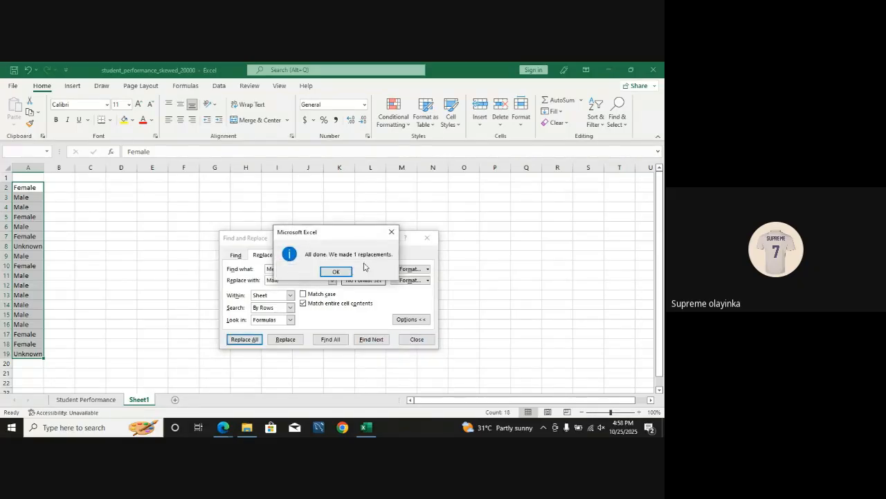
pyautogui.click(346, 270)
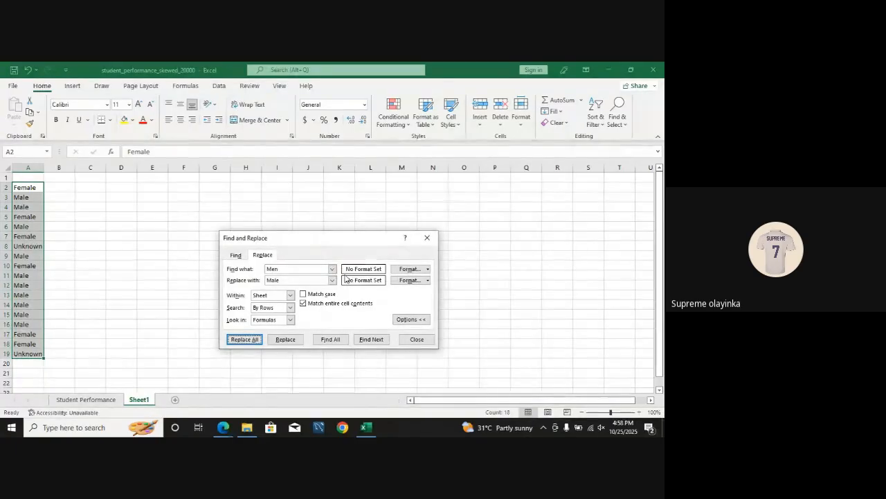
pyautogui.click(424, 239)
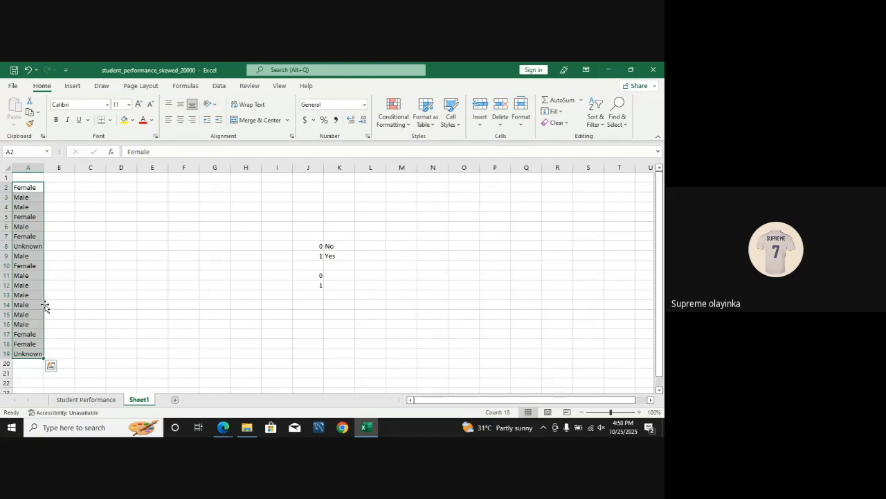
# Step: Try to replace all occurrences of Men with Male in the gender column of the Student Performance sheet
pyautogui.click(84, 400)
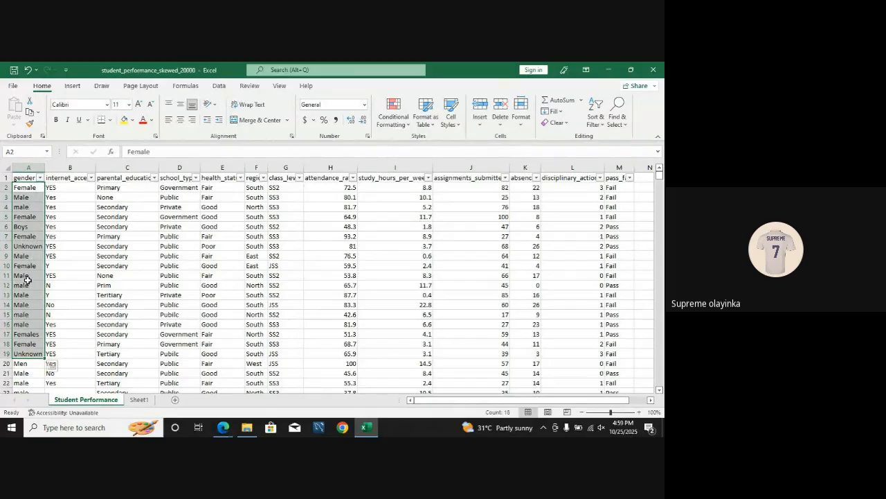
pyautogui.click(28, 167)
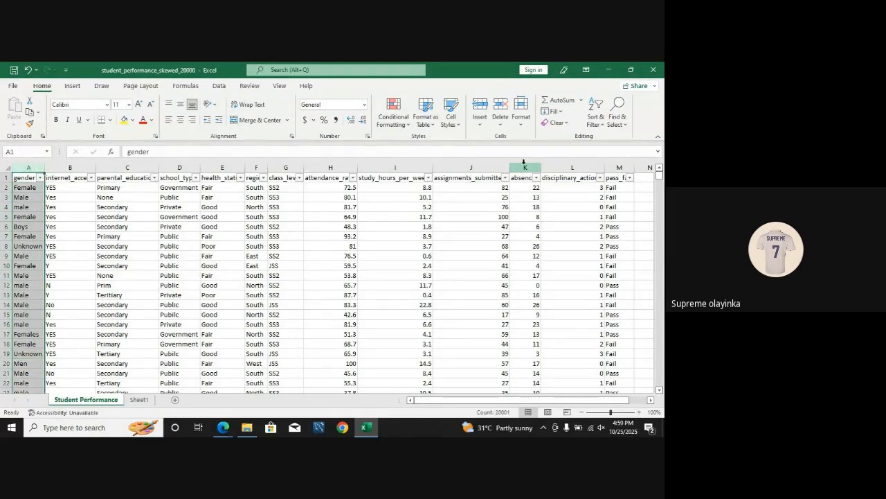
pyautogui.click(615, 115)
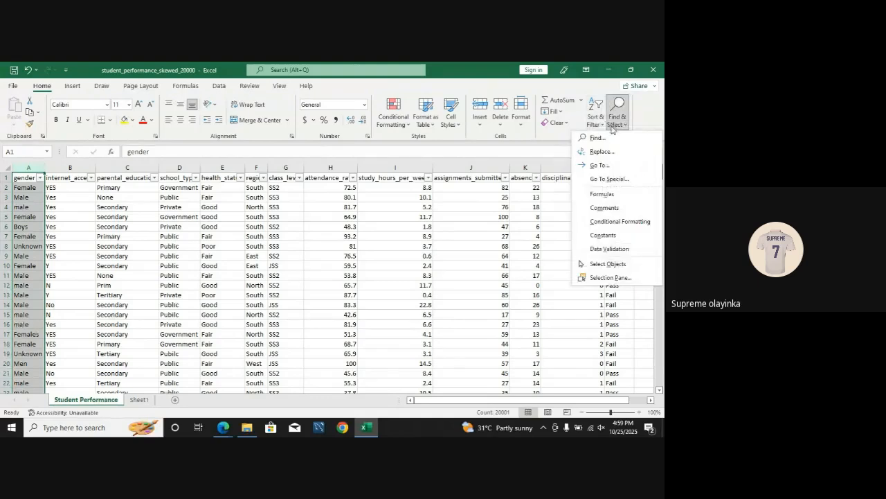
pyautogui.click(602, 152)
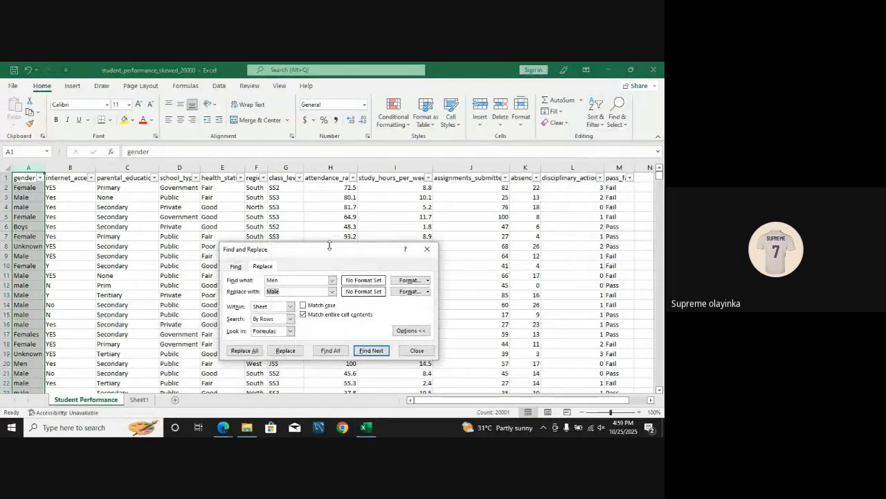
pyautogui.moveTo(325, 251); pyautogui.dragTo(300, 179)
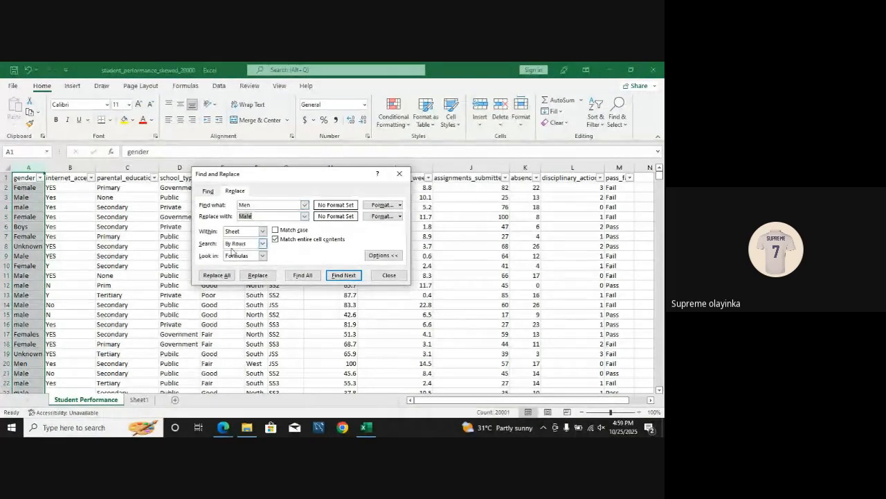
pyautogui.click(216, 275)
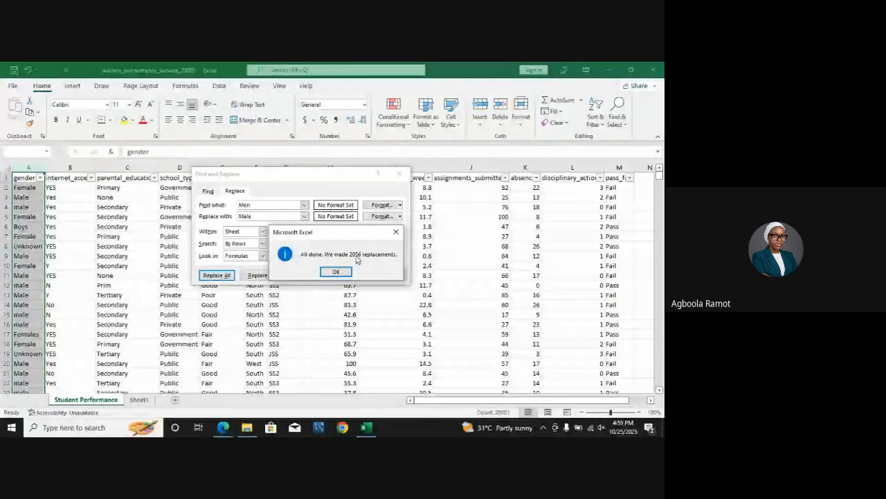
pyautogui.click(335, 272)
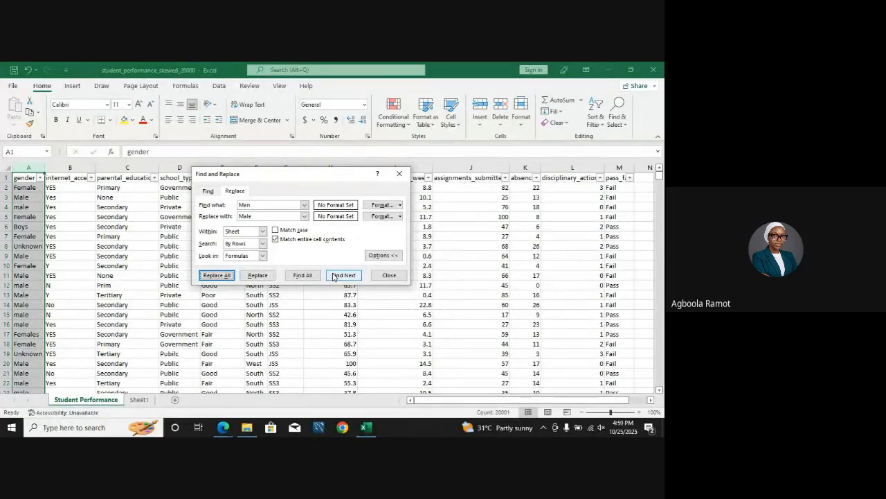
pyautogui.click(399, 174)
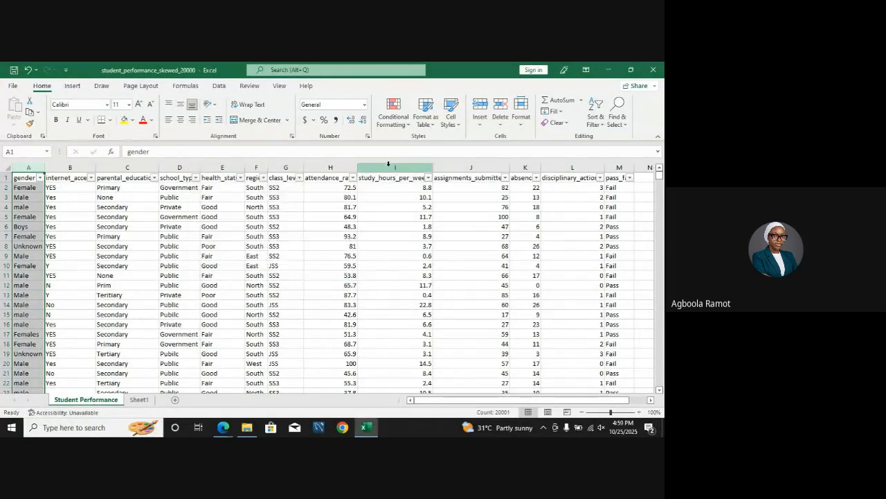
# Step: Insert a PivotTable on a new worksheet from the Student Performance data range A1:M20001
pyautogui.click(126, 236)
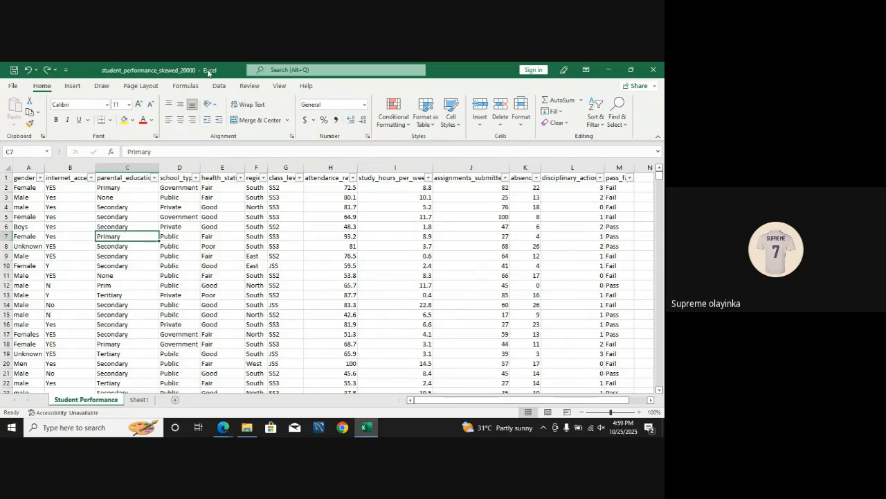
pyautogui.click(70, 88)
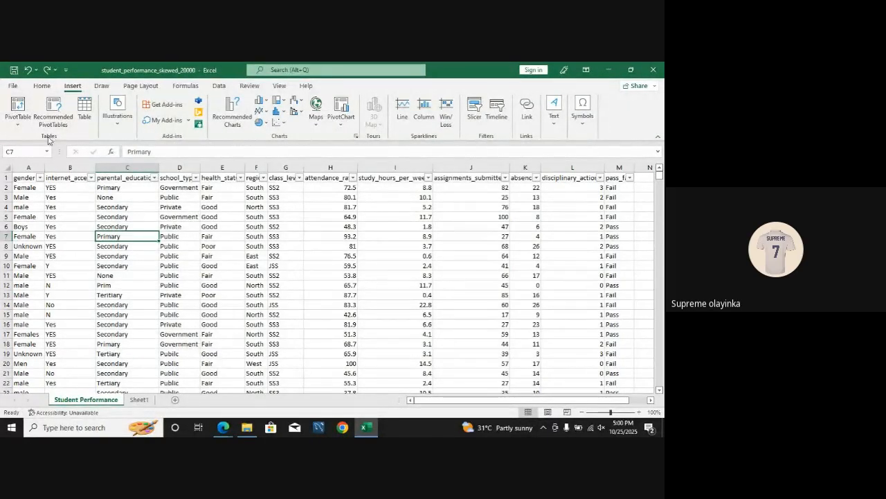
pyautogui.click(18, 108)
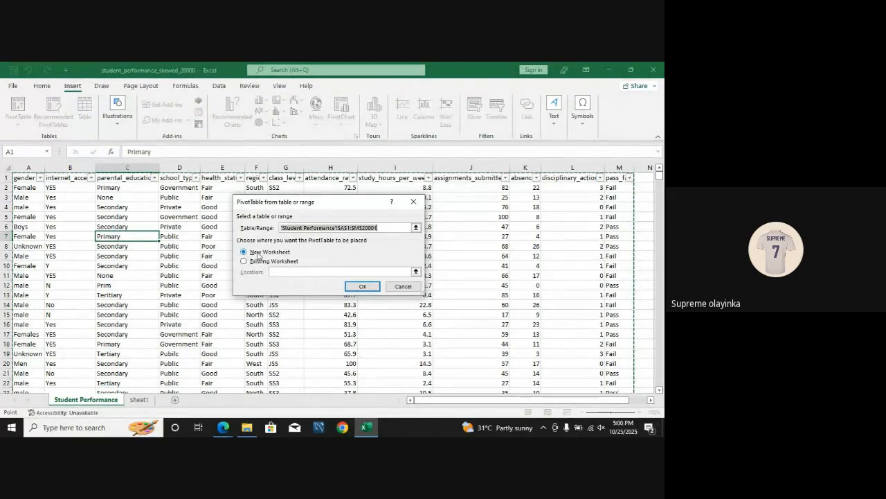
pyautogui.click(365, 287)
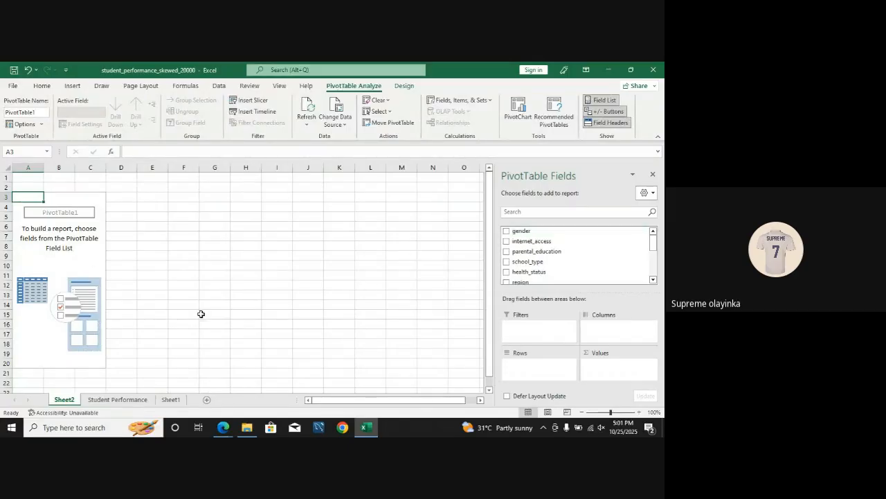
# Step: Place the gender field in both Rows and Values of the PivotTable on Sheet2 to count each gender category
pyautogui.click(118, 399)
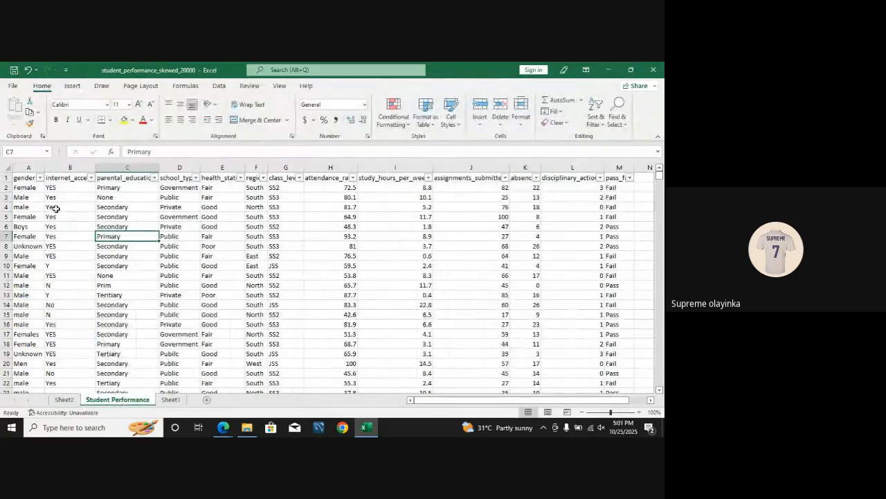
pyautogui.click(63, 399)
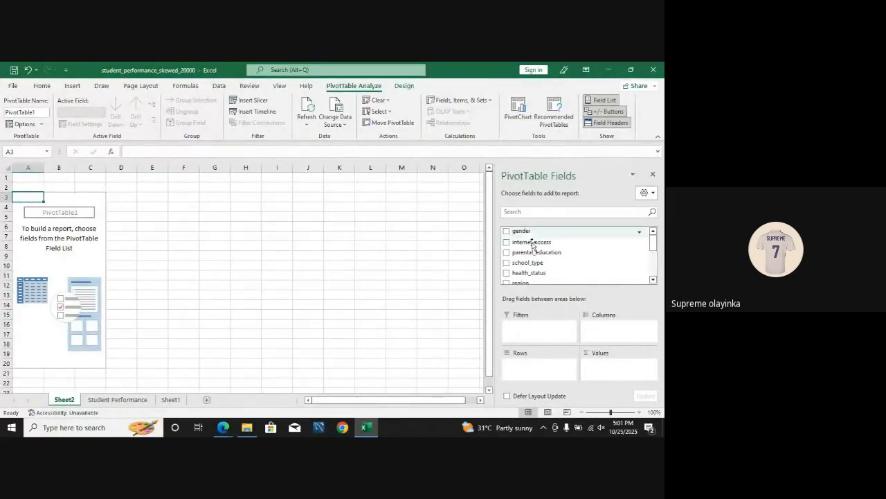
pyautogui.moveTo(512, 234); pyautogui.dragTo(533, 365)
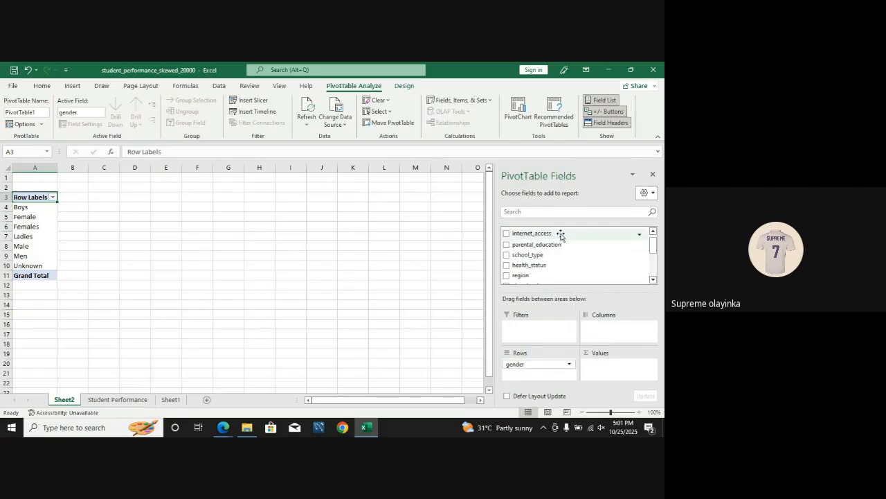
pyautogui.scroll(2, 653, 239)
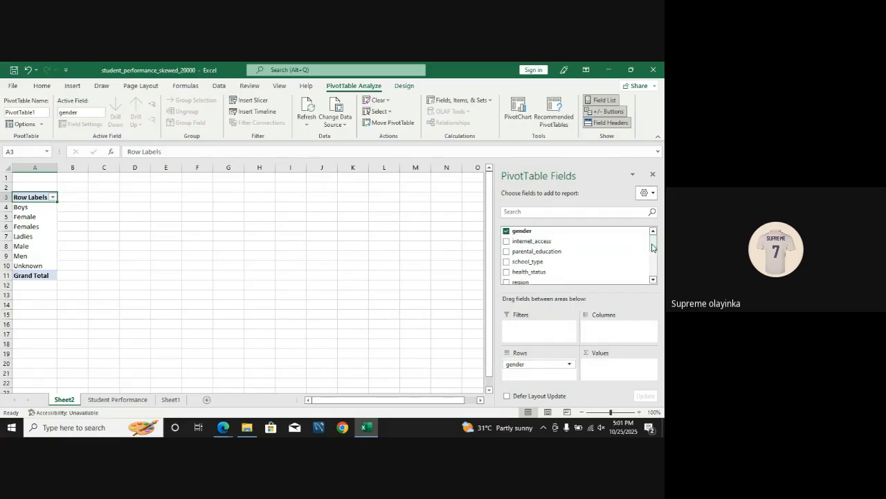
pyautogui.moveTo(577, 231); pyautogui.dragTo(620, 363)
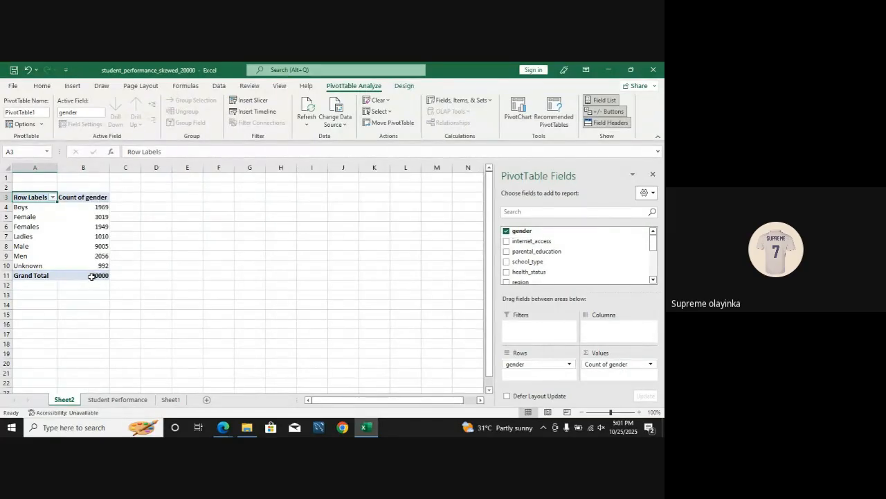
pyautogui.click(117, 400)
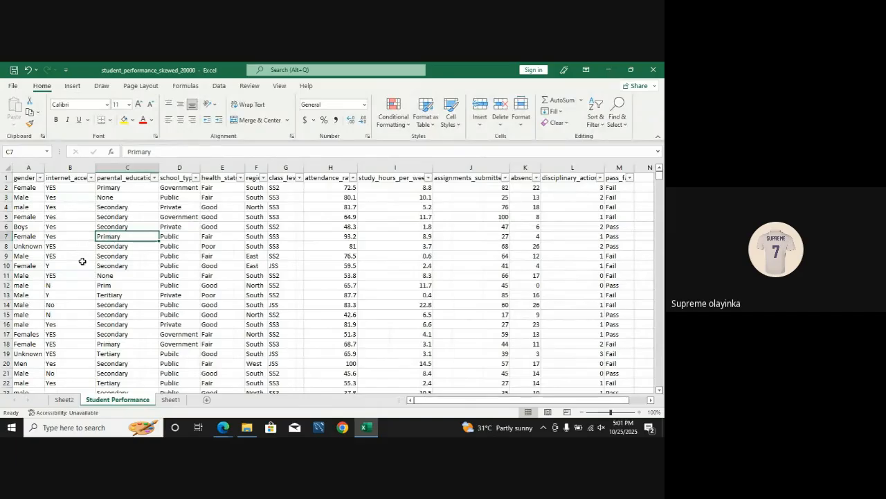
pyautogui.click(66, 400)
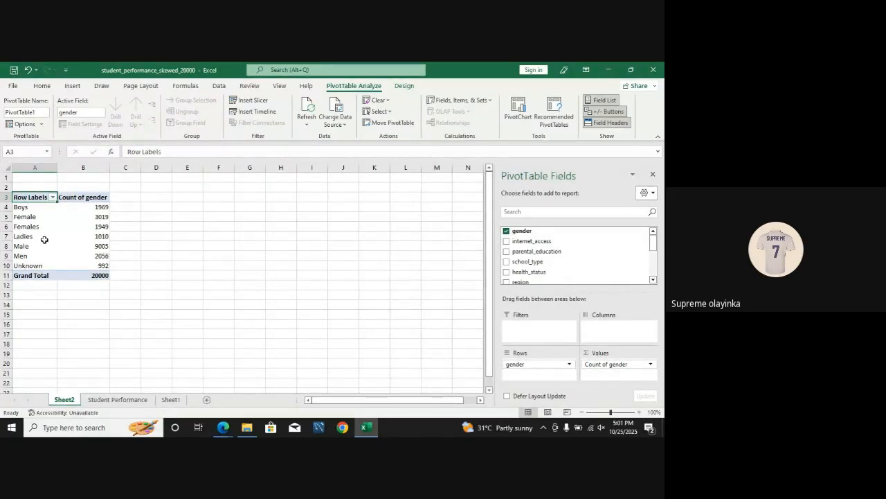
# Step: Enter the labels Male, female and unknown in cells B13 to B15 below the PivotTable
pyautogui.click(67, 294)
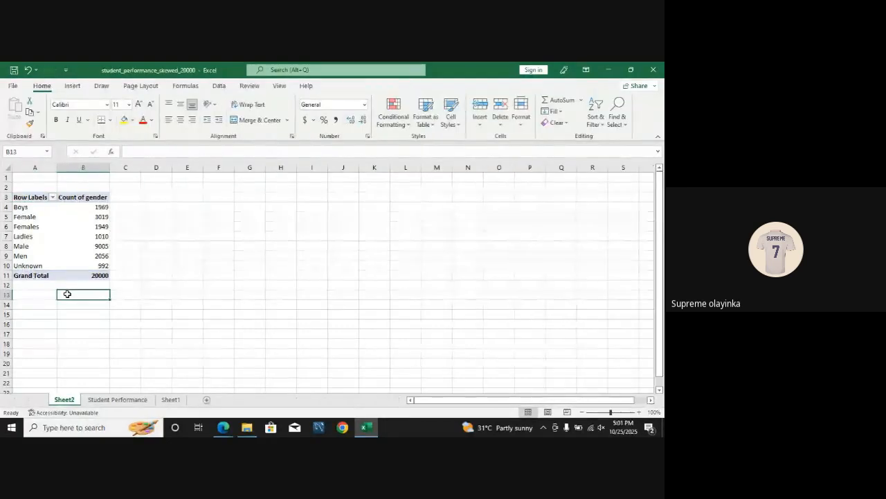
pyautogui.write('B')
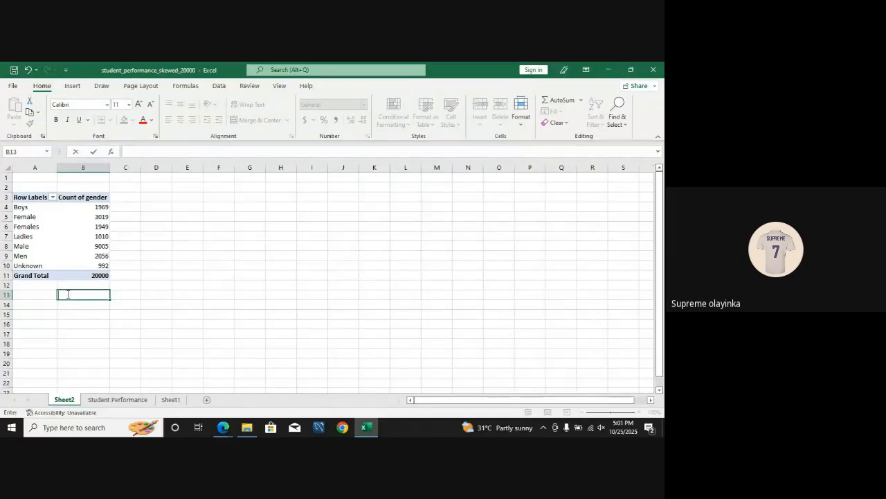
pyautogui.write('Male')
pyautogui.click(71, 303)
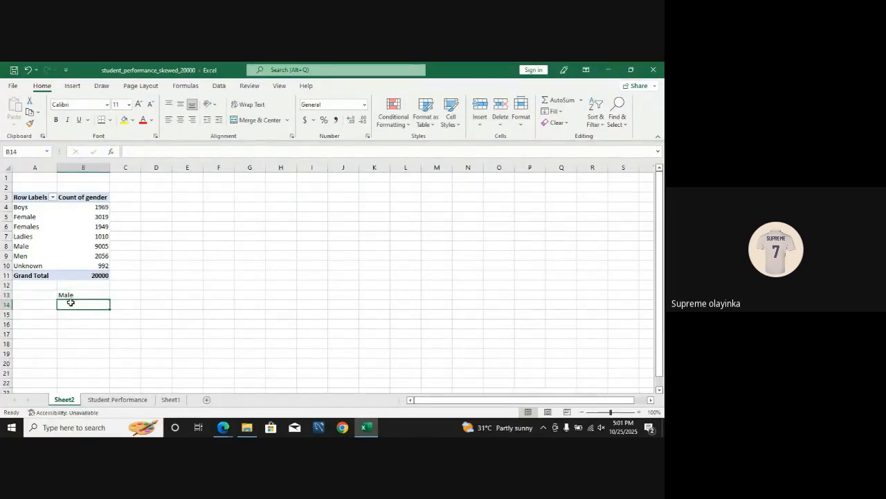
pyautogui.write('fem')
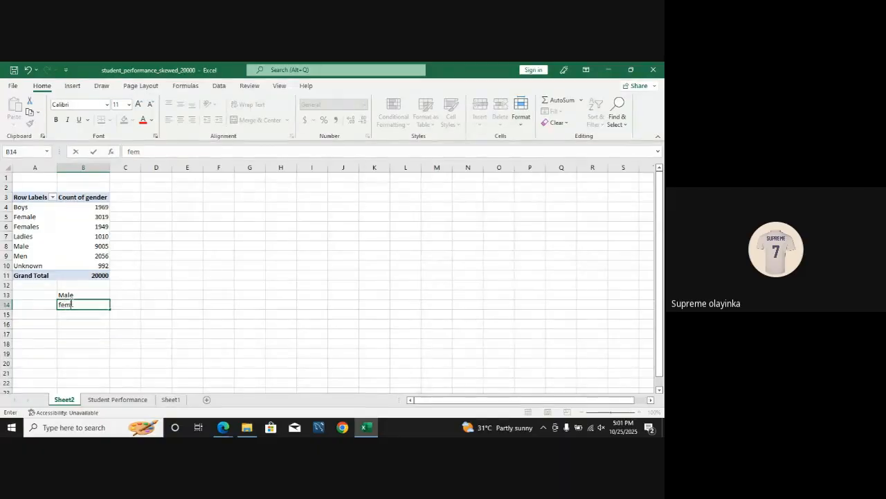
pyautogui.write('ale')
pyautogui.press('Return')
pyautogui.write('unknown')
# Step: Enter a formula in C13 that adds the PivotTable counts for Boys, Male and Men, accepting the suggested formula correction
pyautogui.click(133, 294)
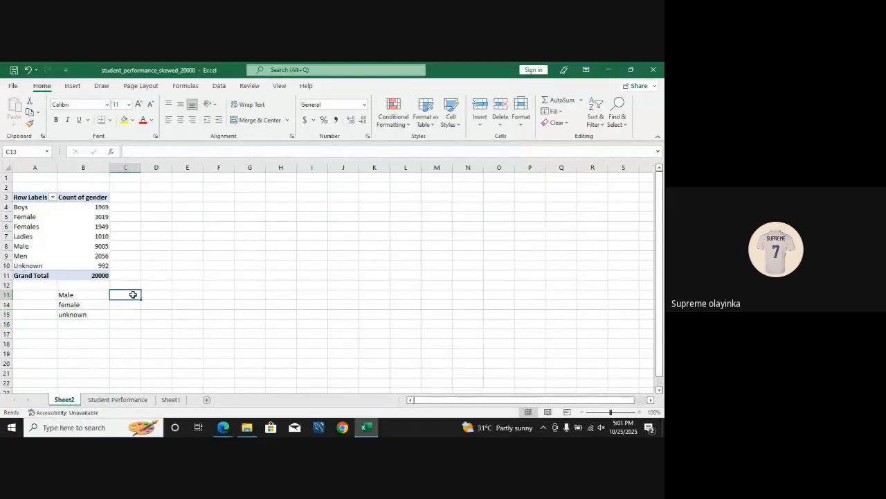
pyautogui.write('=')
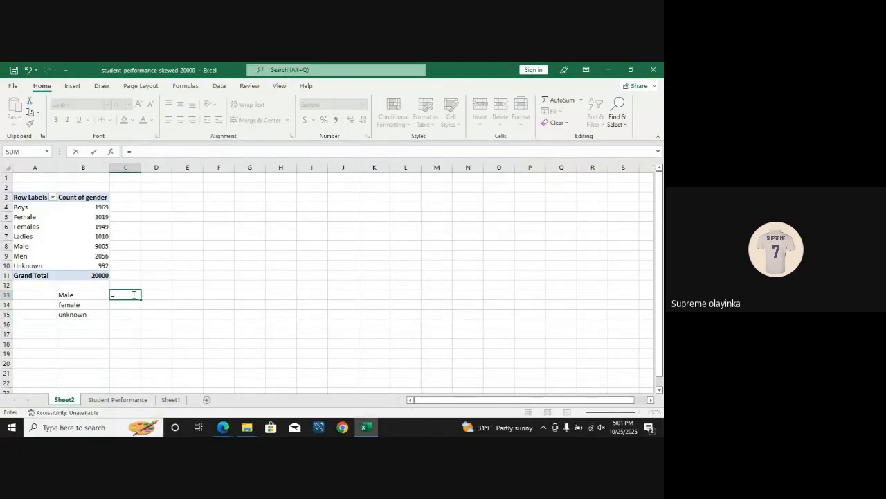
pyautogui.click(97, 207)
pyautogui.write('+')
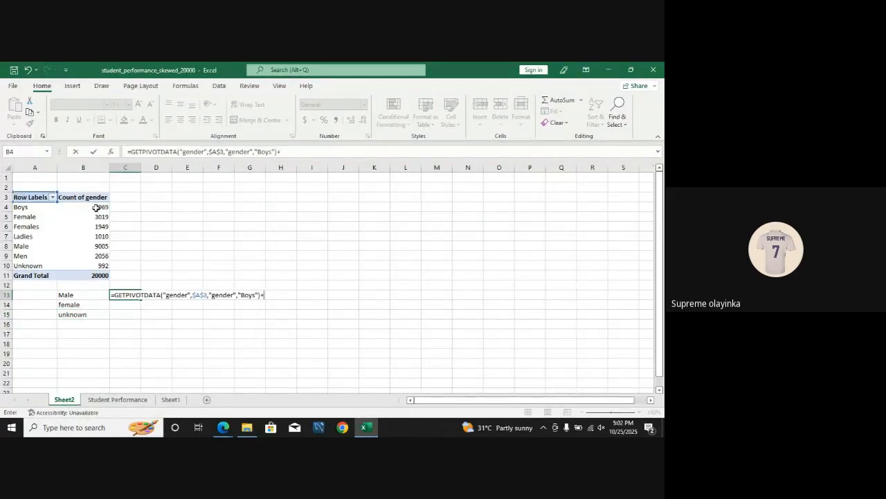
pyautogui.click(106, 246)
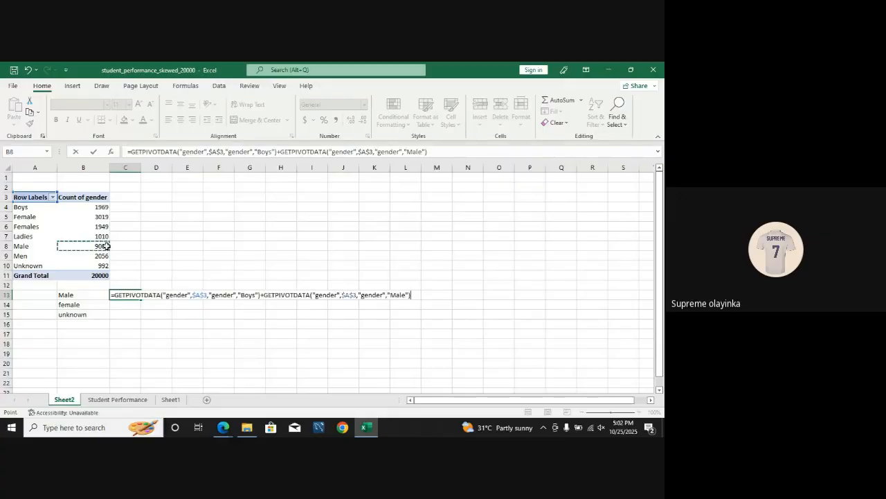
pyautogui.write('+')
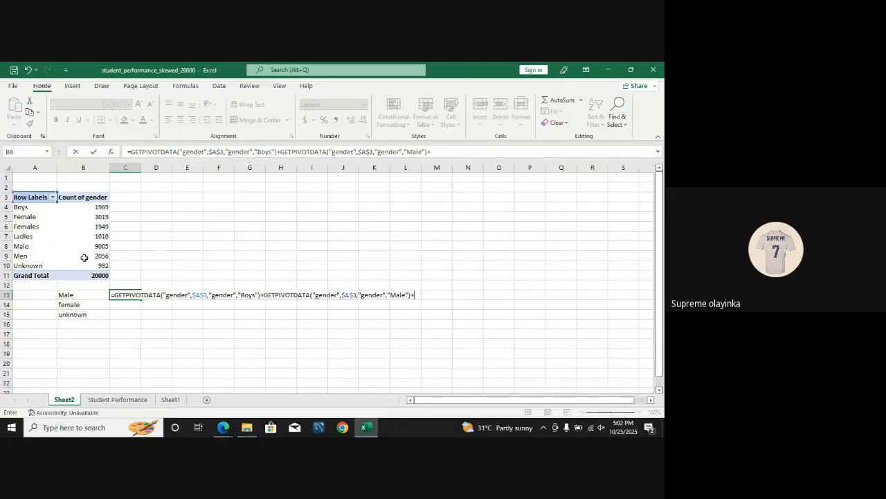
pyautogui.click(101, 257)
pyautogui.write('+')
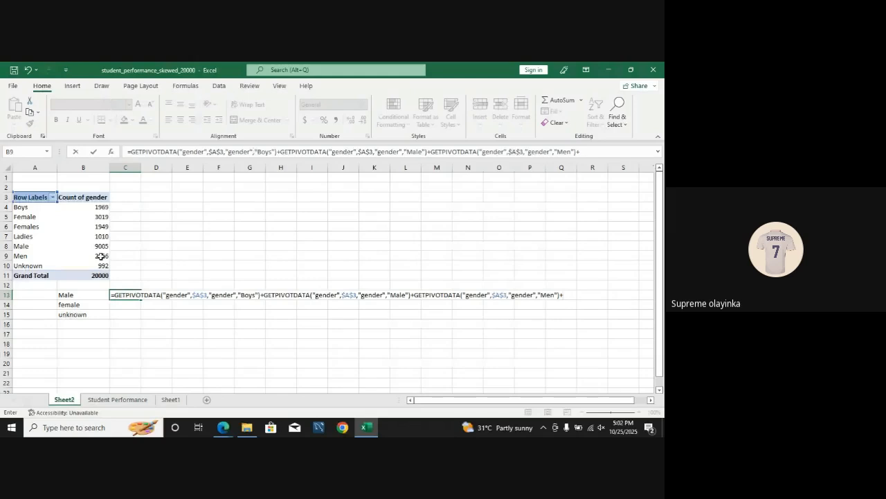
pyautogui.press('Return')
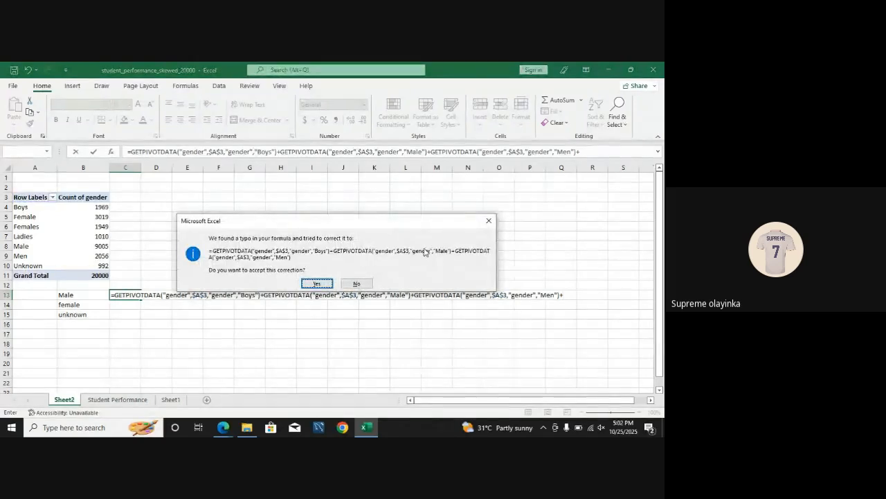
pyautogui.click(315, 283)
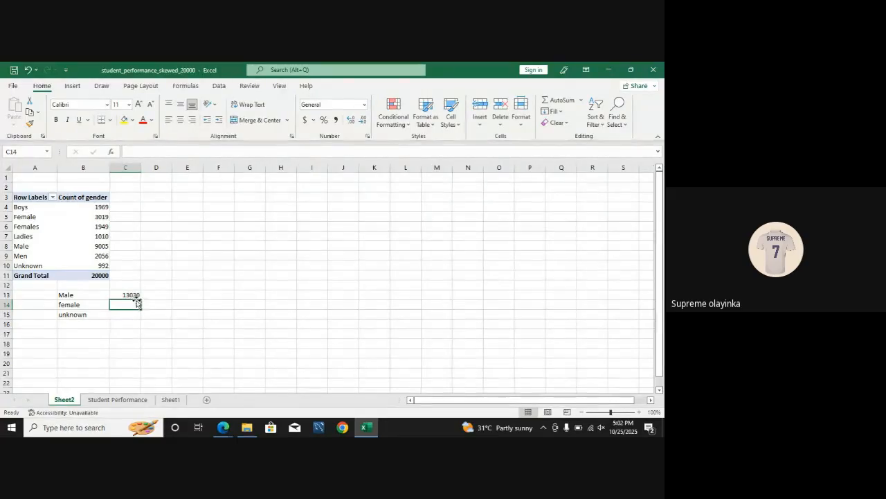
# Step: Enter a formula in C14 that adds the PivotTable counts for Female, Females and Ladies, accepting the suggested formula correction
pyautogui.write('=')
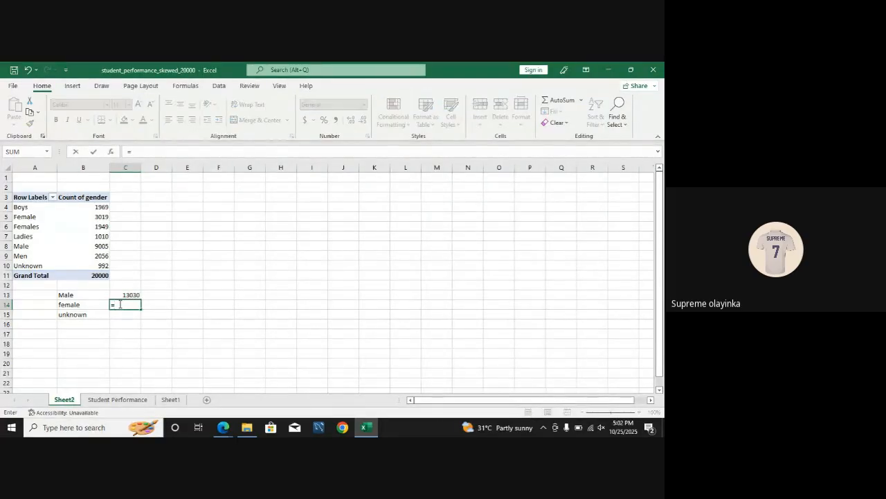
pyautogui.click(100, 216)
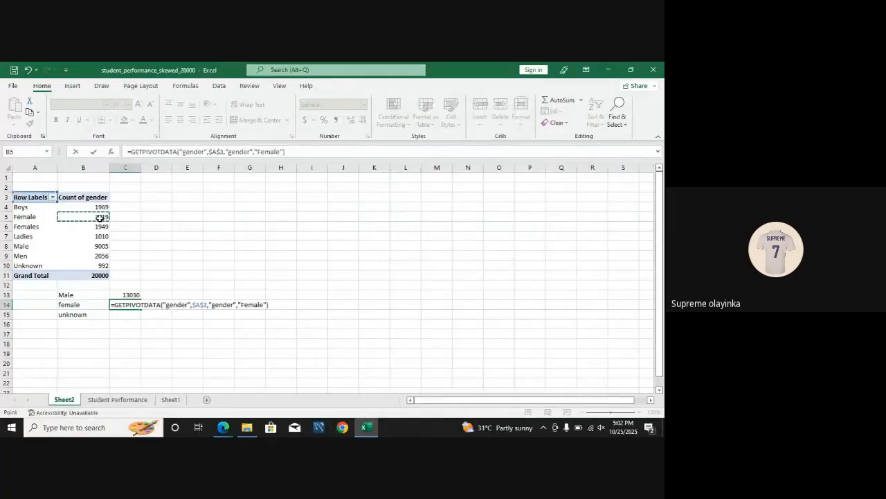
pyautogui.write('+')
pyautogui.click(101, 227)
pyautogui.write('+')
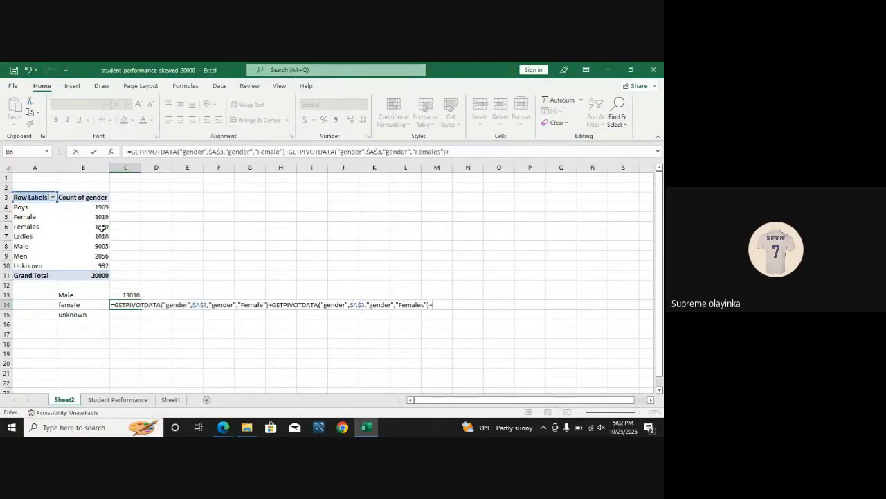
pyautogui.click(102, 236)
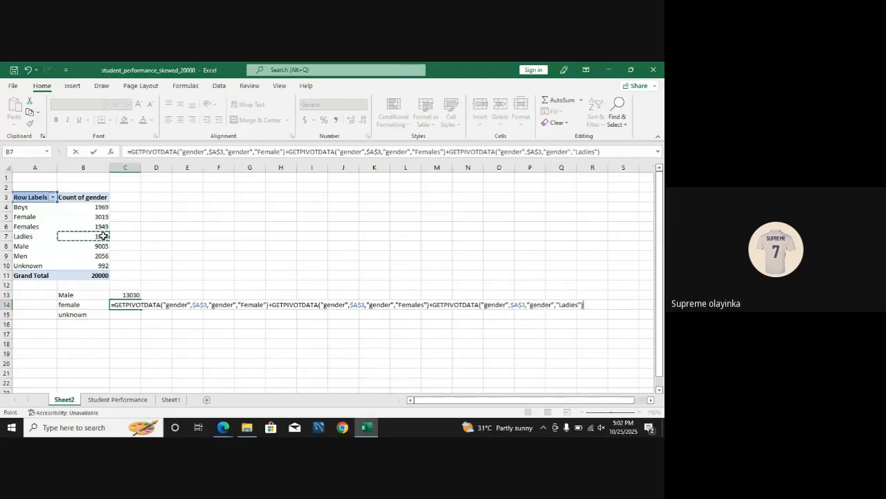
pyautogui.write(')')
pyautogui.press('Return')
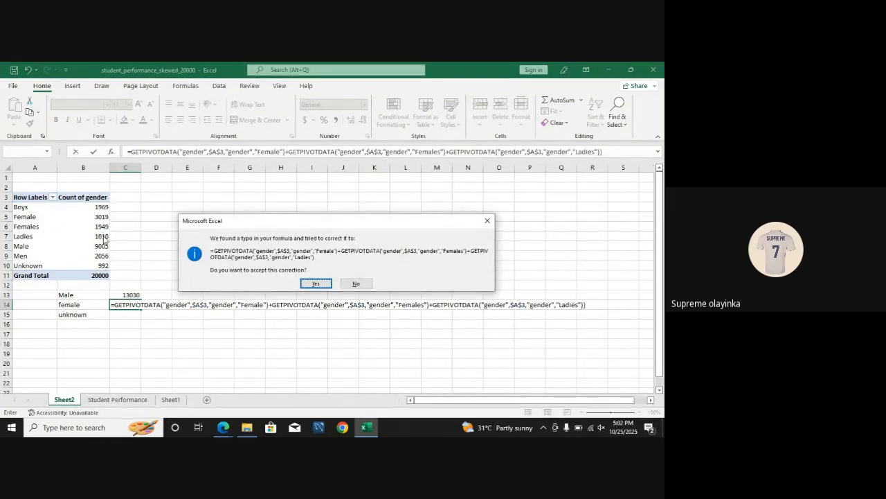
pyautogui.click(323, 282)
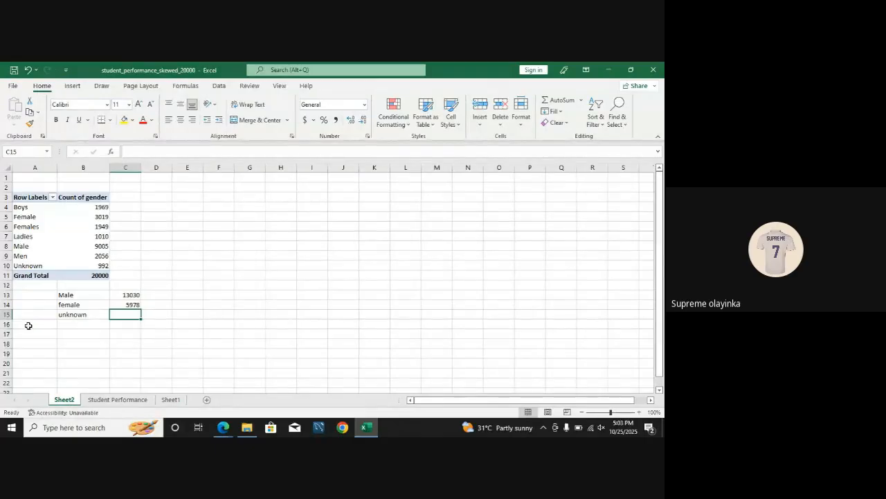
# Step: Replace every Men entry in the gender column of the Student Performance sheet with Male, matching entire cell contents
pyautogui.click(101, 401)
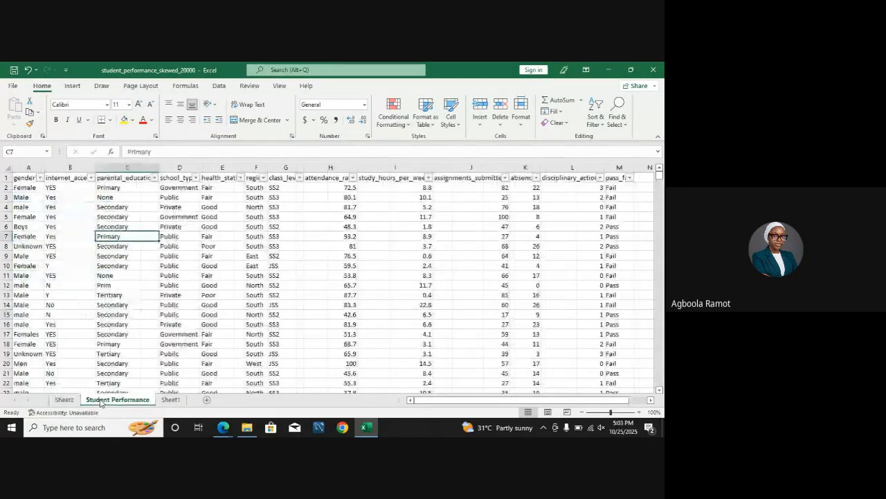
pyautogui.click(31, 167)
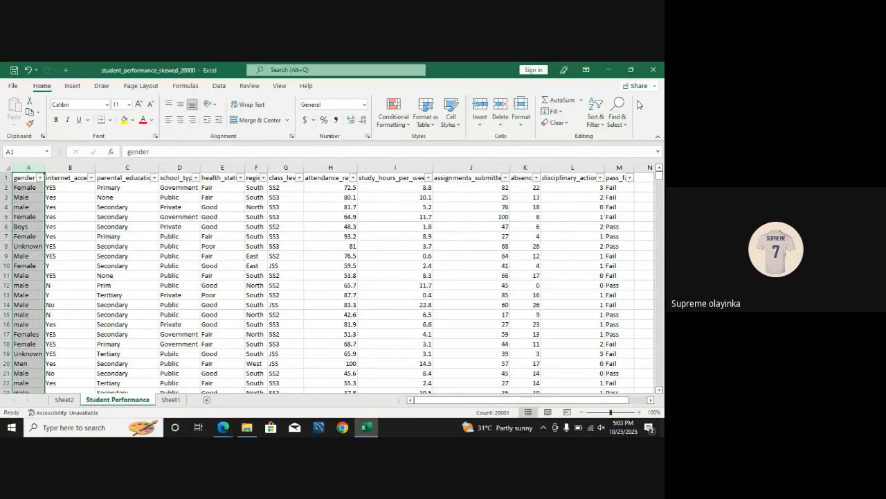
pyautogui.click(617, 112)
pyautogui.click(602, 152)
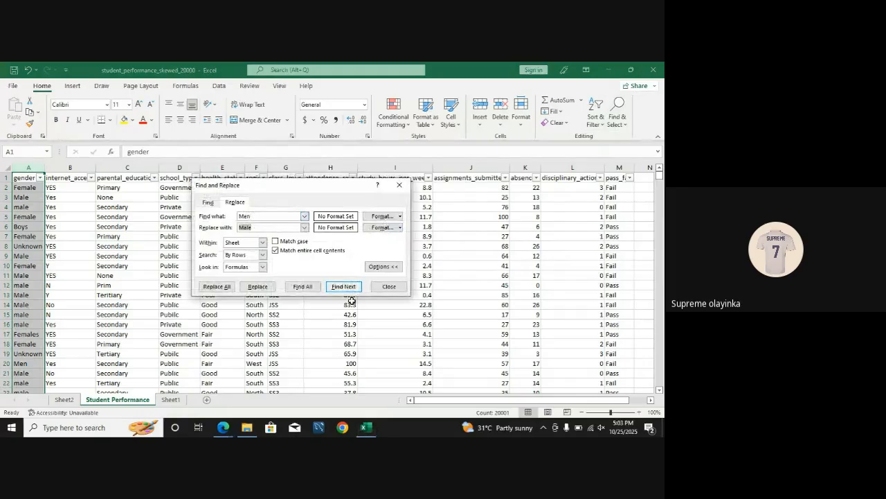
pyautogui.click(229, 287)
pyautogui.click(267, 269)
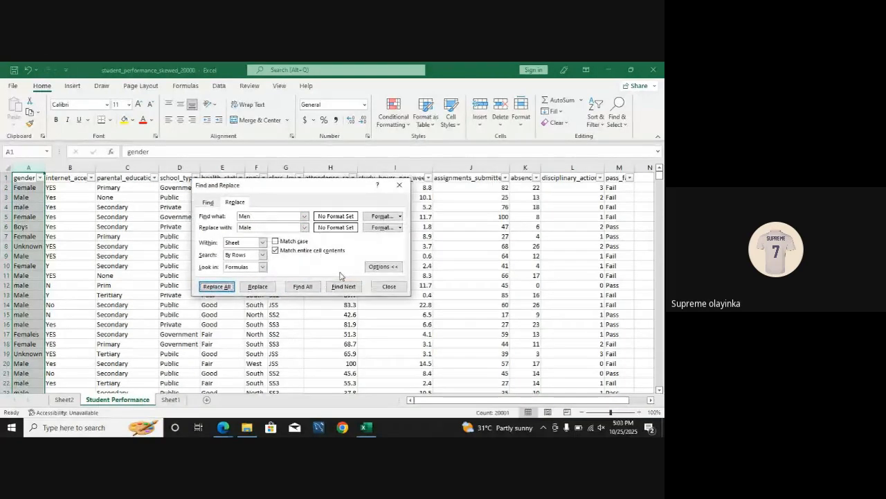
# Step: Replace every Boys entry in the gender column with Male
pyautogui.doubleClick(245, 217)
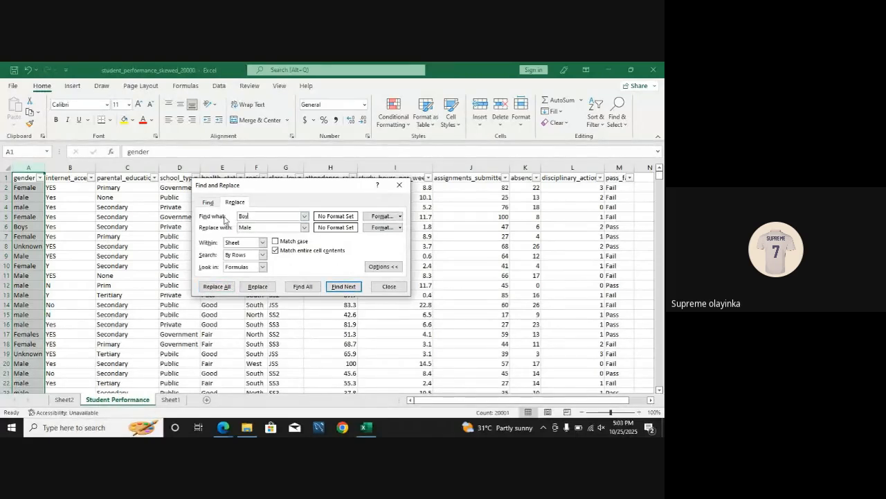
pyautogui.click(228, 286)
pyautogui.click(336, 271)
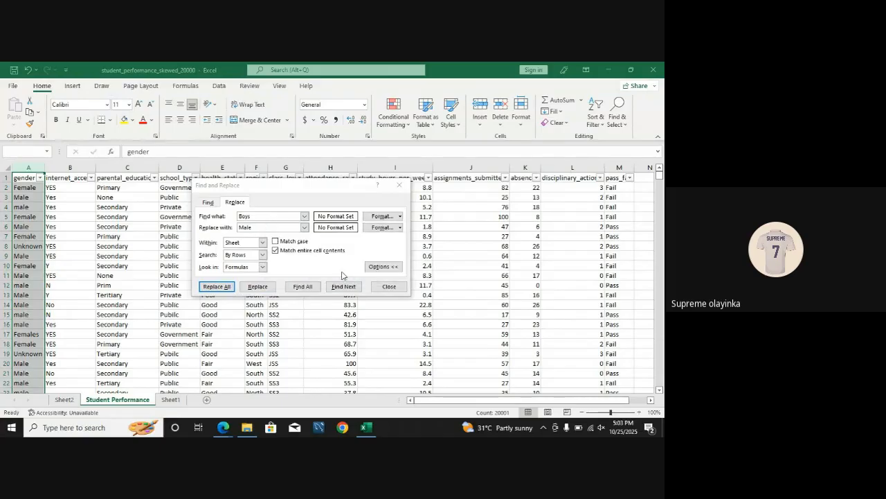
# Step: Replace every Females entry in the gender column with Female
pyautogui.moveTo(262, 217); pyautogui.dragTo(235, 220)
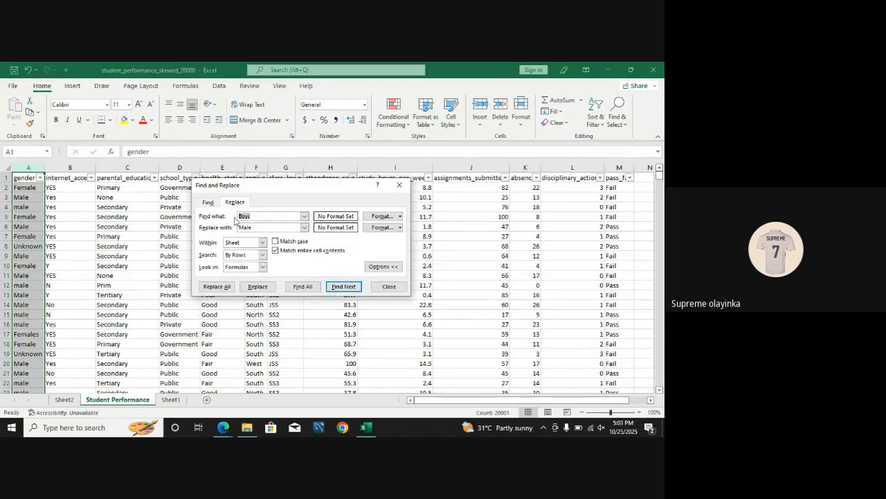
pyautogui.write('Femal')
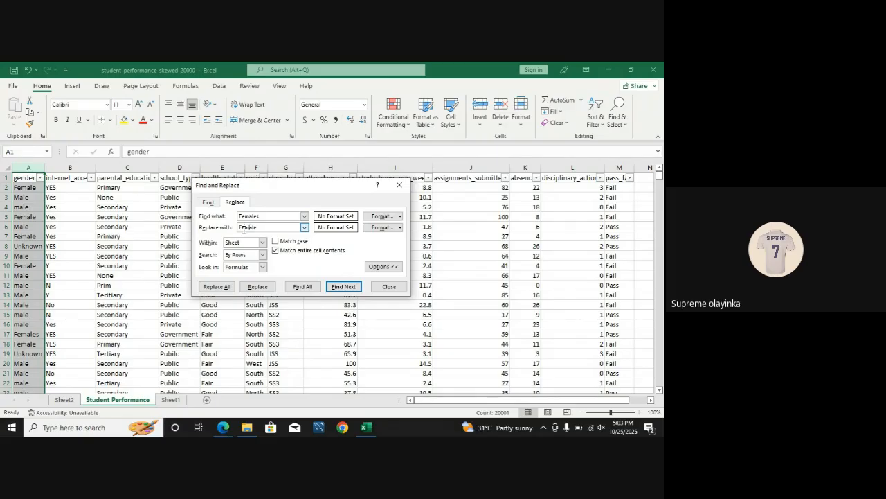
pyautogui.click(217, 286)
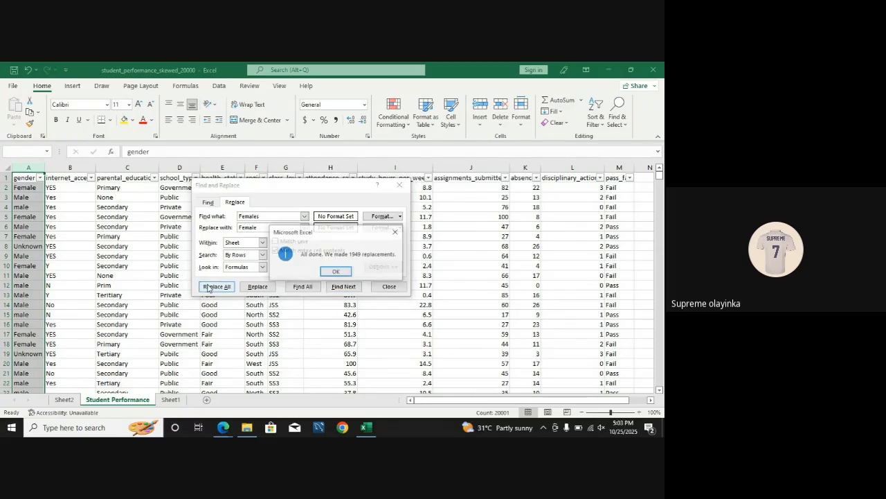
pyautogui.click(339, 270)
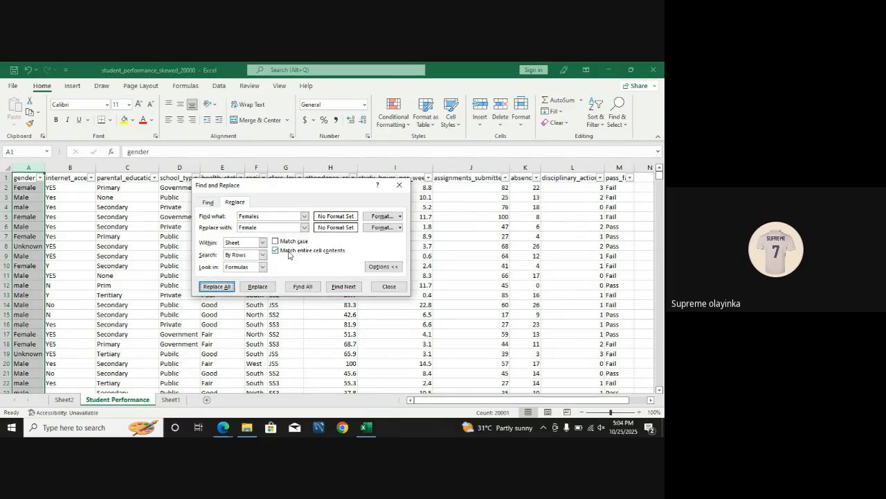
# Step: Replace every Ladies entry in the gender column with Female and close Find and Replace
pyautogui.click(264, 216)
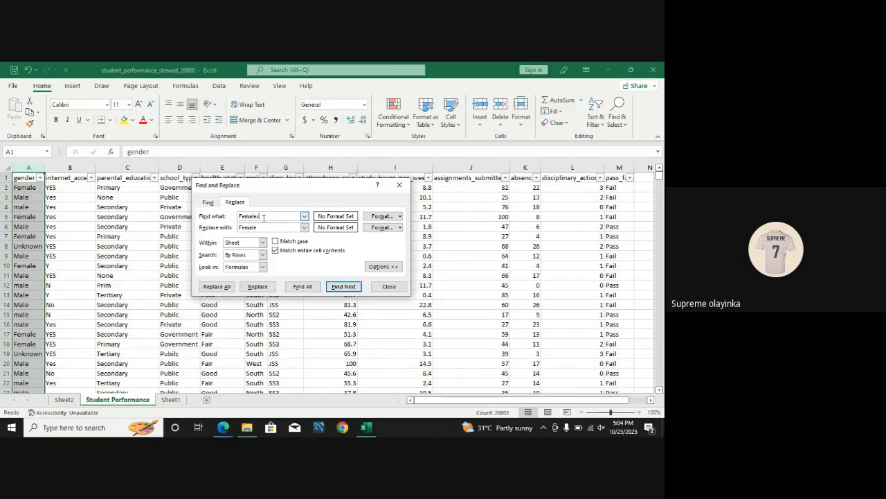
pyautogui.doubleClick(262, 216)
pyautogui.press('BackSpace')
pyautogui.click(220, 286)
pyautogui.click(336, 272)
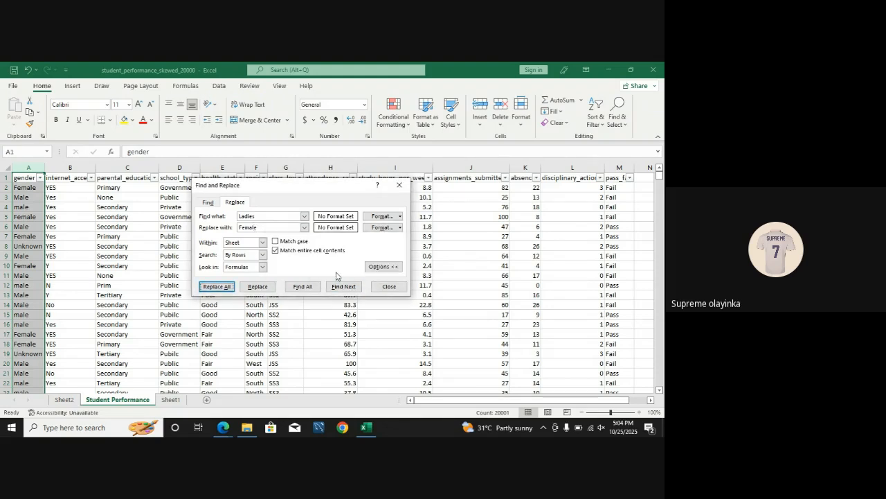
pyautogui.click(399, 185)
# Step: Check the distinct values in the filter lists of the gender and internet_access columns without filtering anything
pyautogui.click(41, 178)
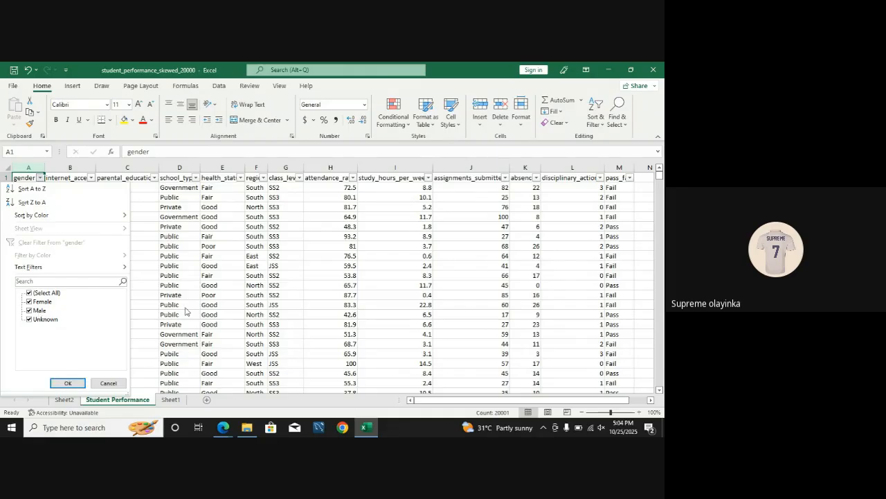
pyautogui.click(68, 383)
pyautogui.click(91, 178)
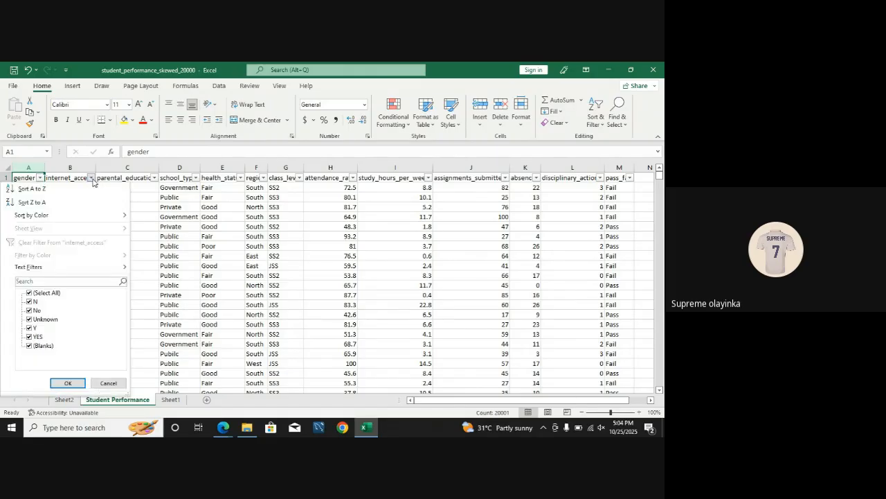
pyautogui.click(268, 229)
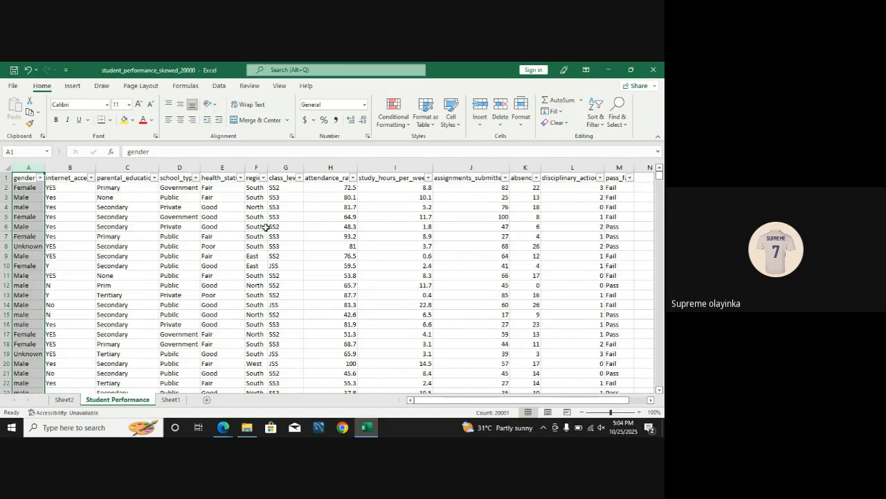
pyautogui.click(90, 178)
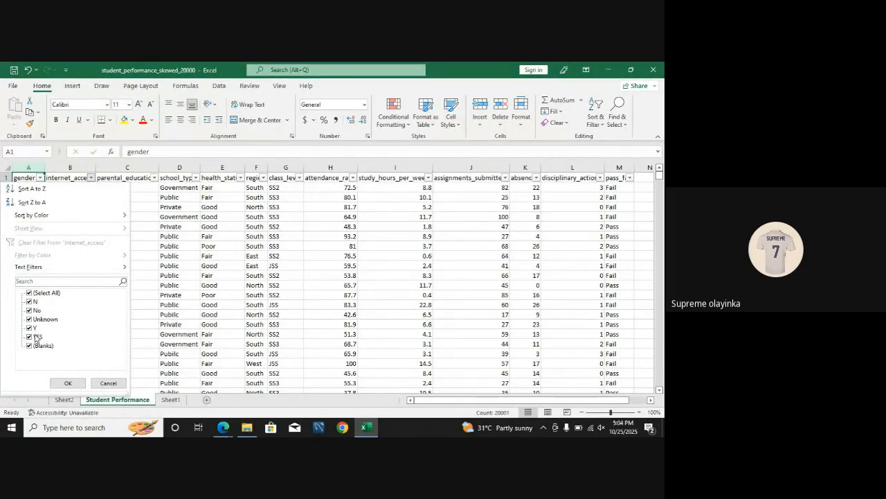
pyautogui.click(68, 383)
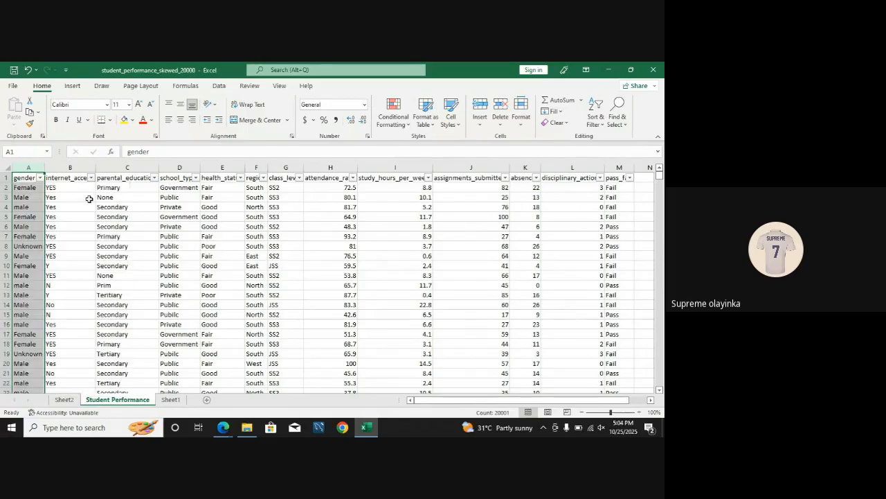
# Step: Replace every N entry in the internet_access column with NO, matching entire cell contents
pyautogui.click(72, 177)
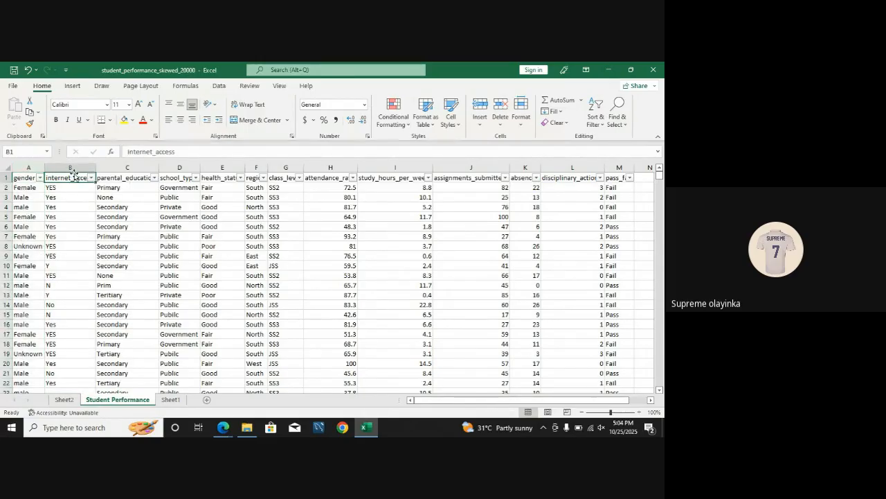
pyautogui.click(72, 167)
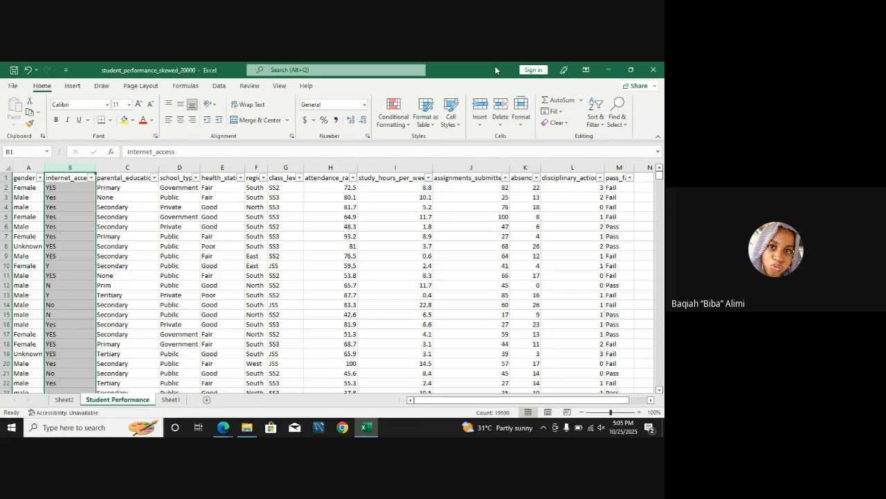
pyautogui.click(622, 115)
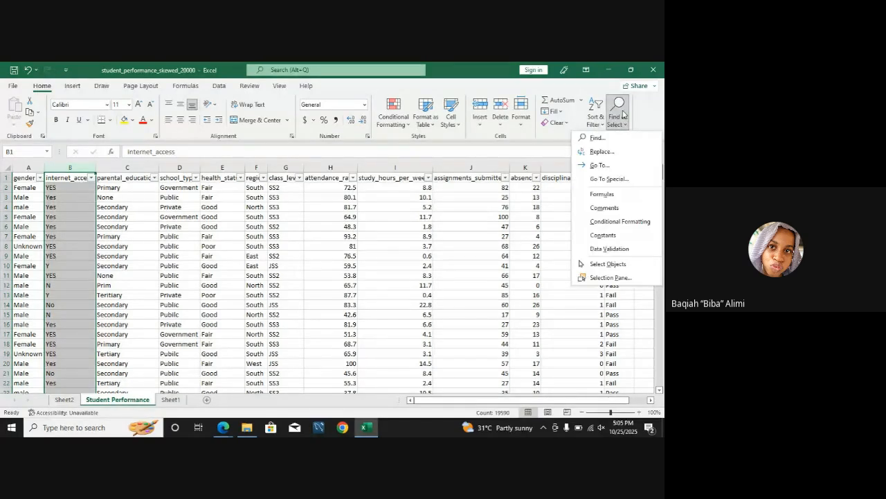
pyautogui.click(602, 151)
pyautogui.moveTo(256, 227); pyautogui.dragTo(228, 241)
pyautogui.write('N')
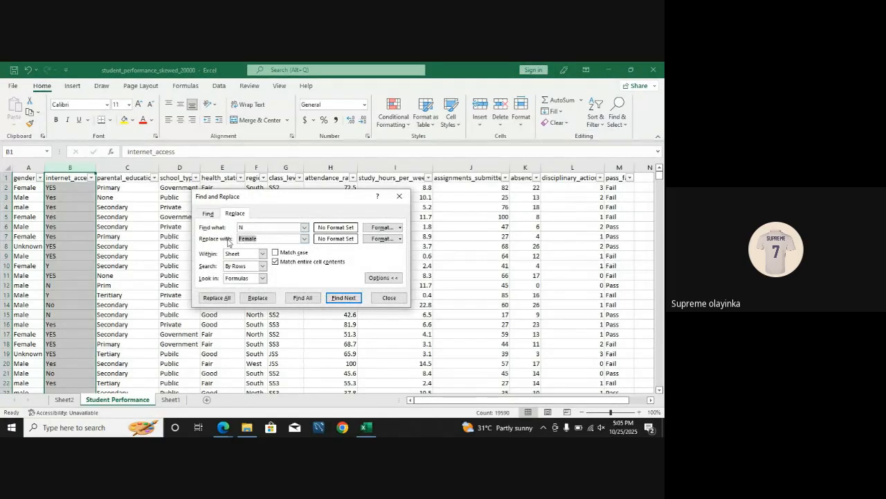
pyautogui.write('NO')
pyautogui.click(216, 298)
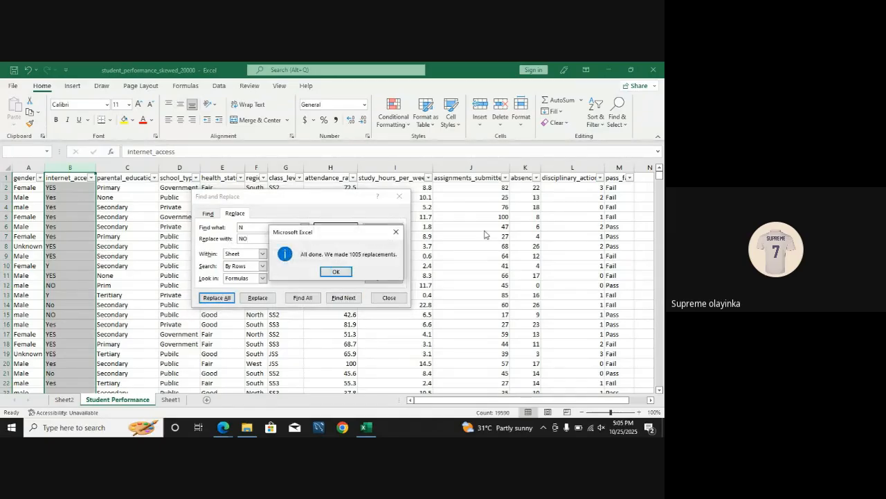
pyautogui.click(342, 272)
# Step: Replace every Y entry in the internet_access column with YES and close Find and Replace
pyautogui.click(255, 228)
pyautogui.press('BackSpace')
pyautogui.press('Tab')
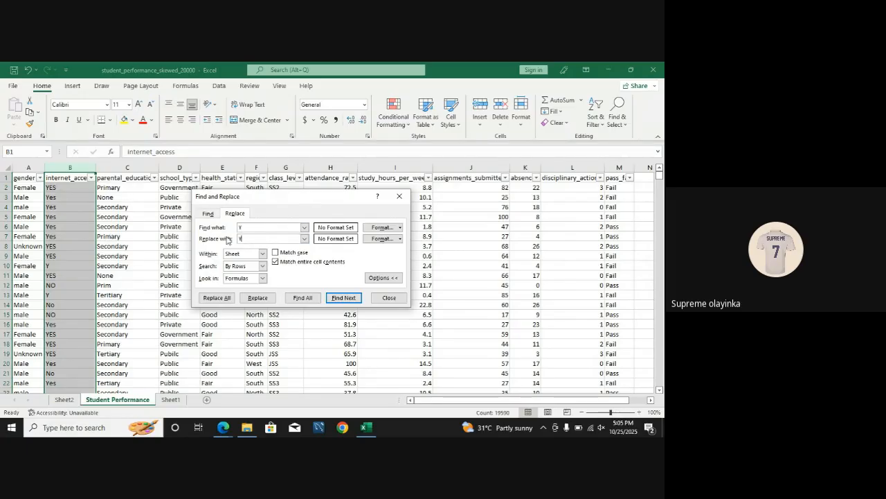
pyautogui.click(214, 295)
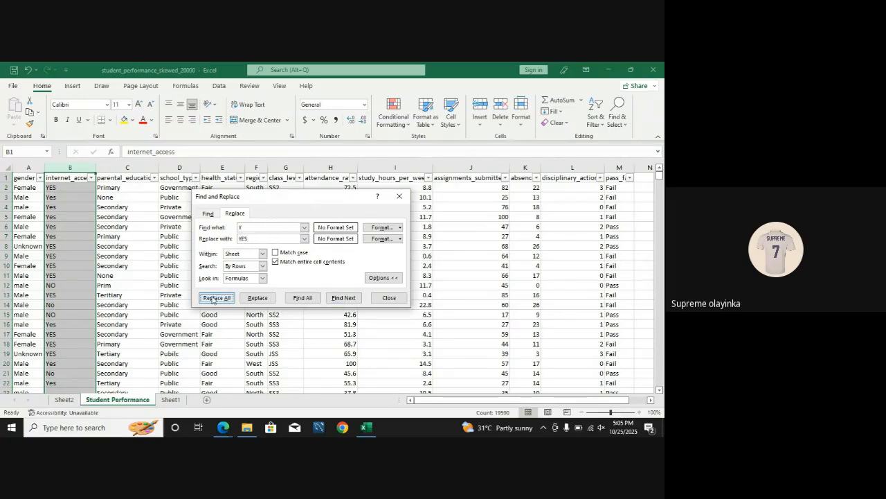
pyautogui.click(342, 271)
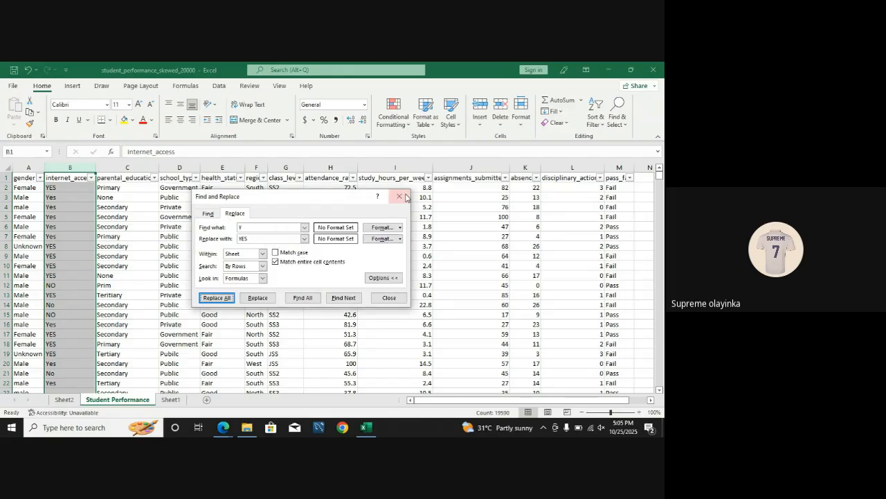
pyautogui.click(399, 196)
# Step: Replace all blank cells in the internet_access column with Unknown and check the column's distinct filter values
pyautogui.click(91, 178)
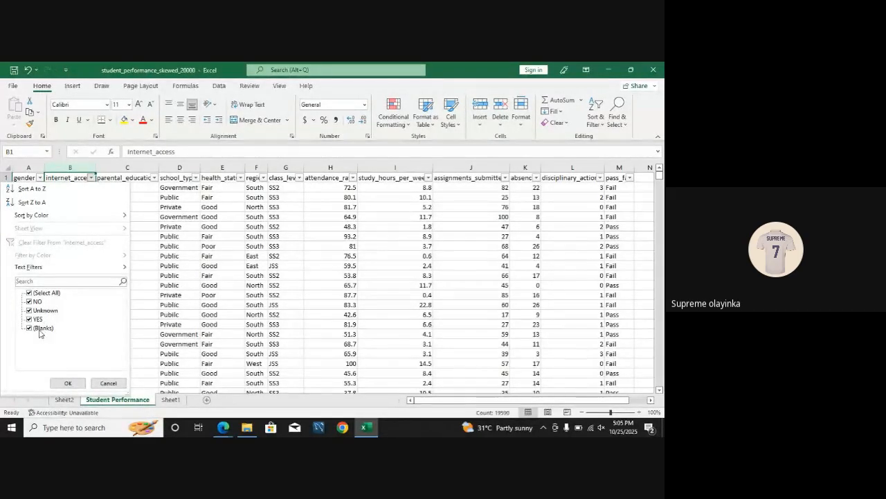
pyautogui.click(618, 119)
pyautogui.click(619, 119)
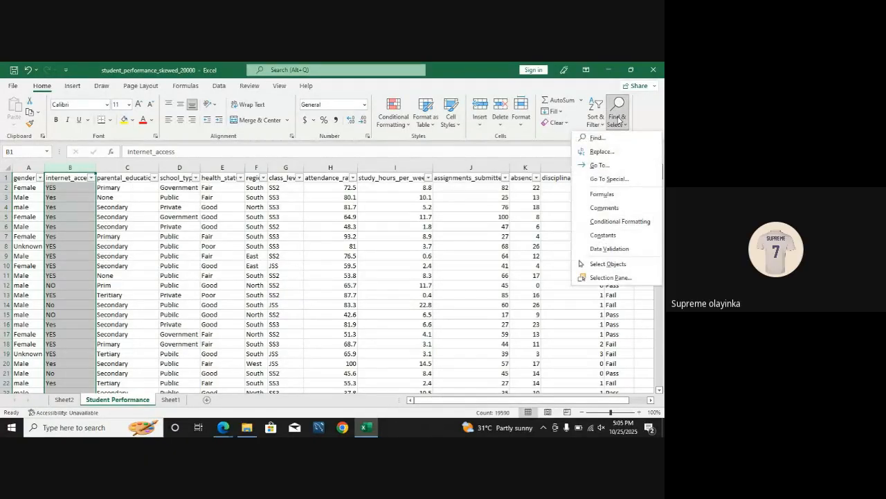
pyautogui.click(615, 150)
pyautogui.moveTo(246, 238); pyautogui.dragTo(235, 255)
pyautogui.press('BackSpace')
pyautogui.write('Unknown')
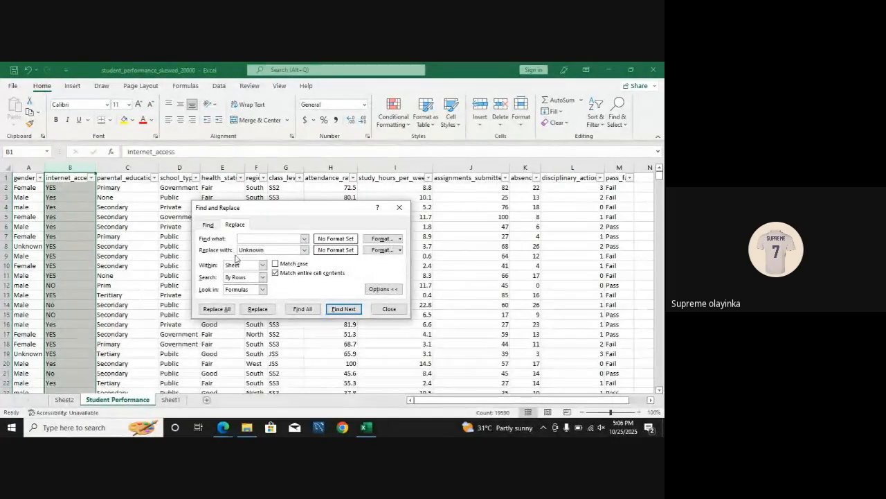
pyautogui.click(223, 313)
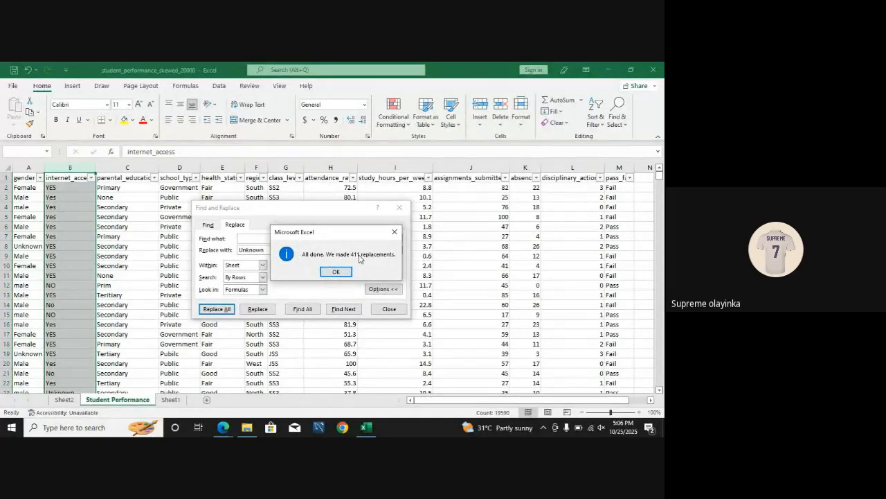
pyautogui.click(336, 272)
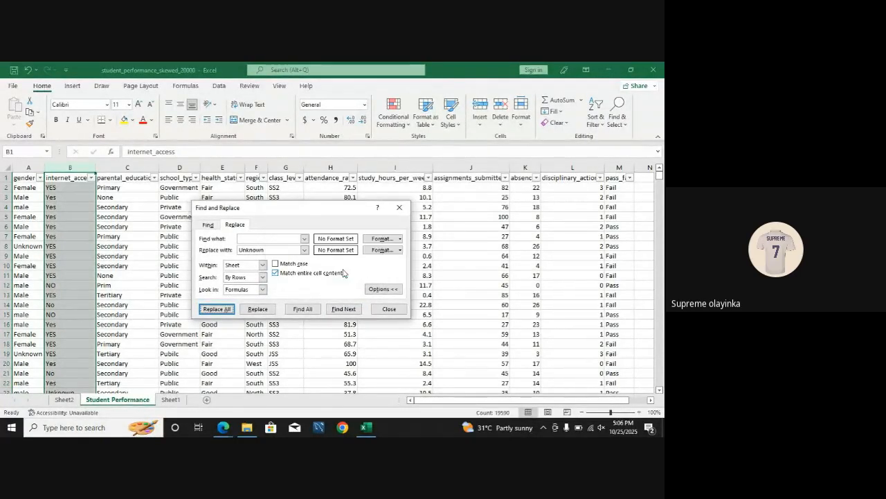
pyautogui.click(399, 209)
pyautogui.click(91, 178)
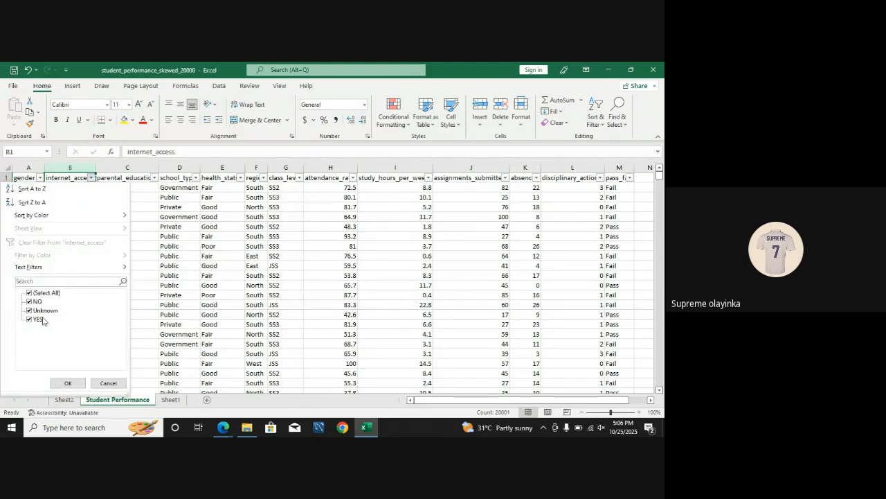
pyautogui.click(68, 383)
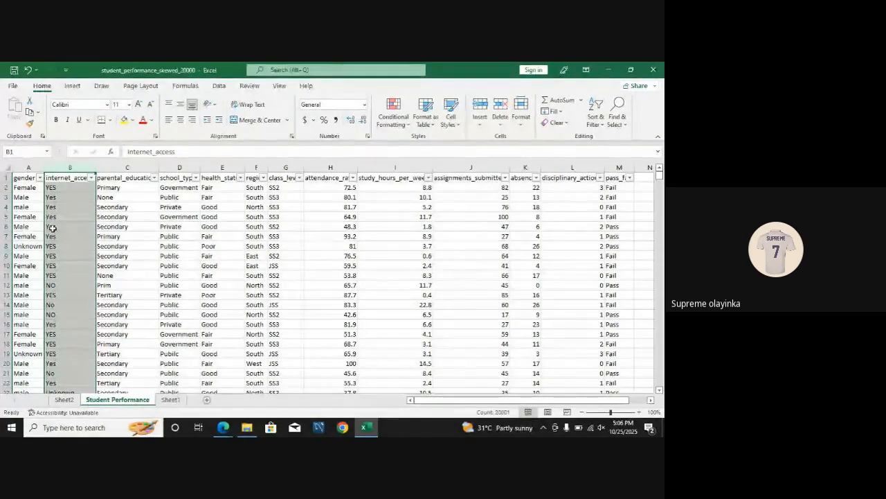
# Step: Check the distinct parental_education values without filtering, and replace every Prim entry in that column with Primary, matching entire cell contents
pyautogui.click(154, 178)
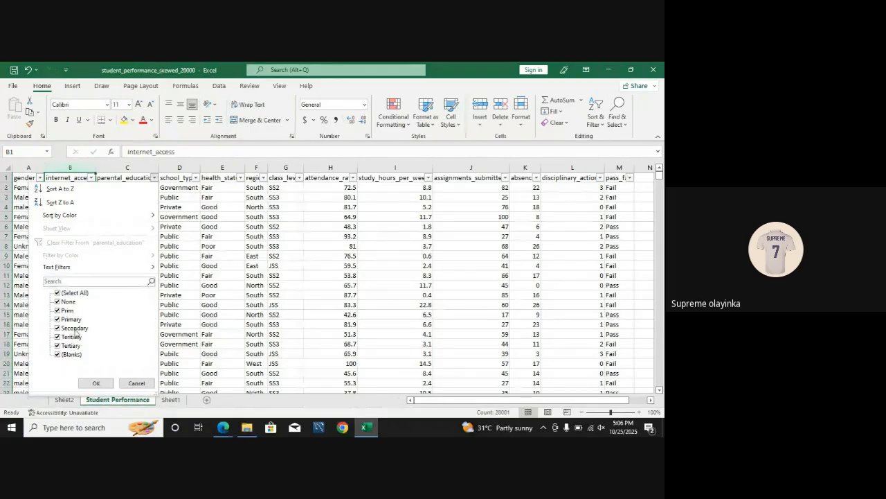
pyautogui.click(94, 383)
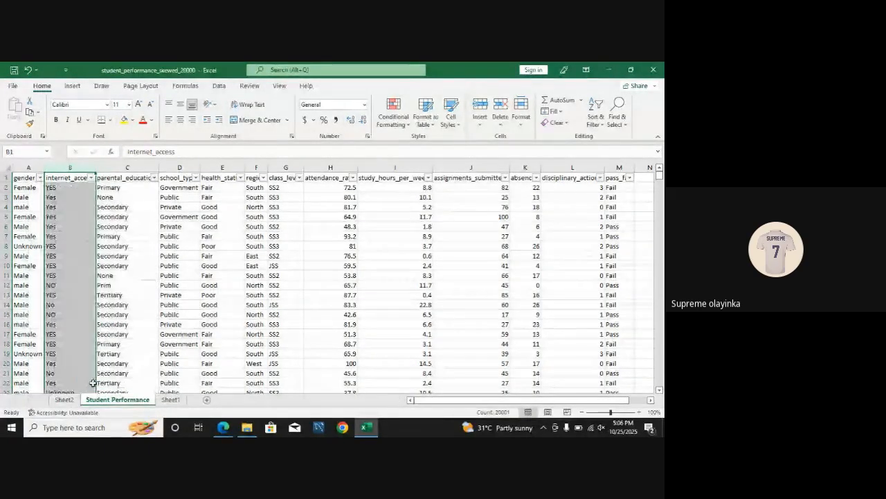
pyautogui.click(128, 167)
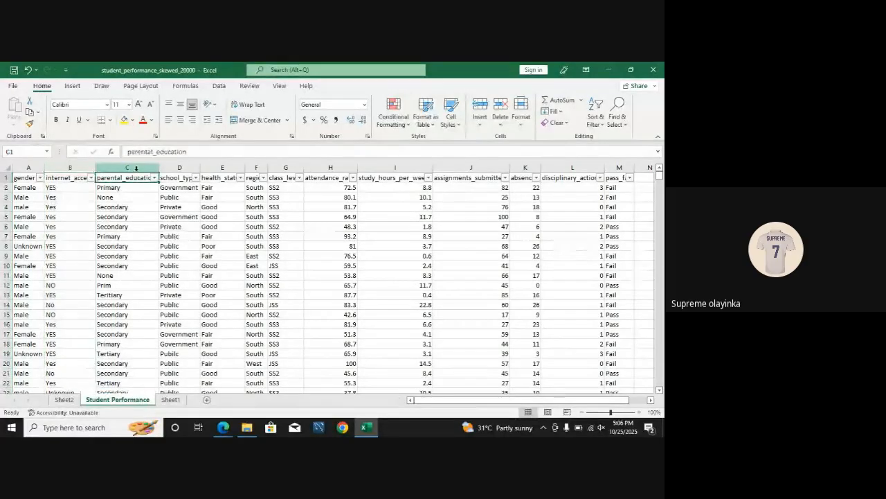
pyautogui.click(617, 114)
pyautogui.click(594, 150)
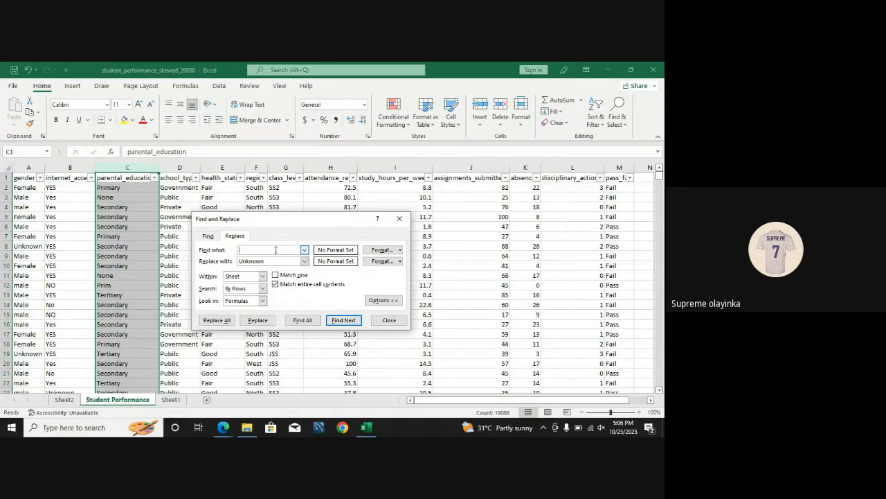
pyautogui.write('Prim')
pyautogui.moveTo(270, 261); pyautogui.dragTo(224, 262)
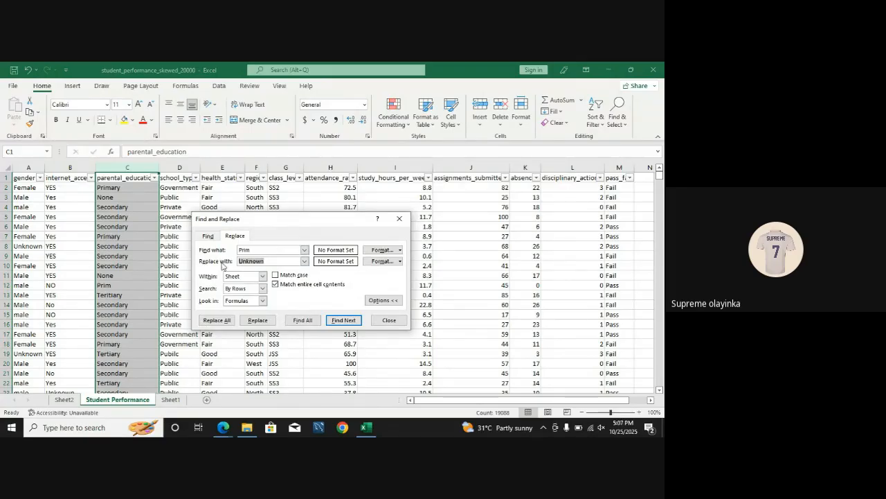
pyautogui.write('Pr')
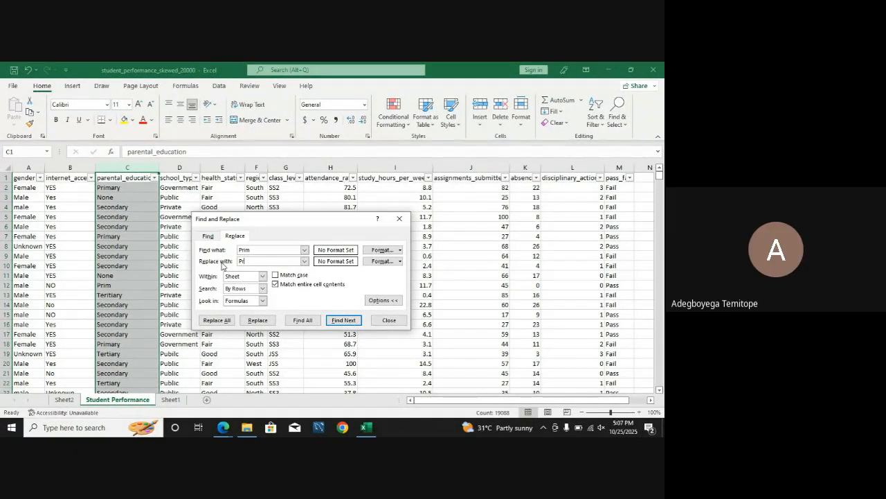
pyautogui.write('imary')
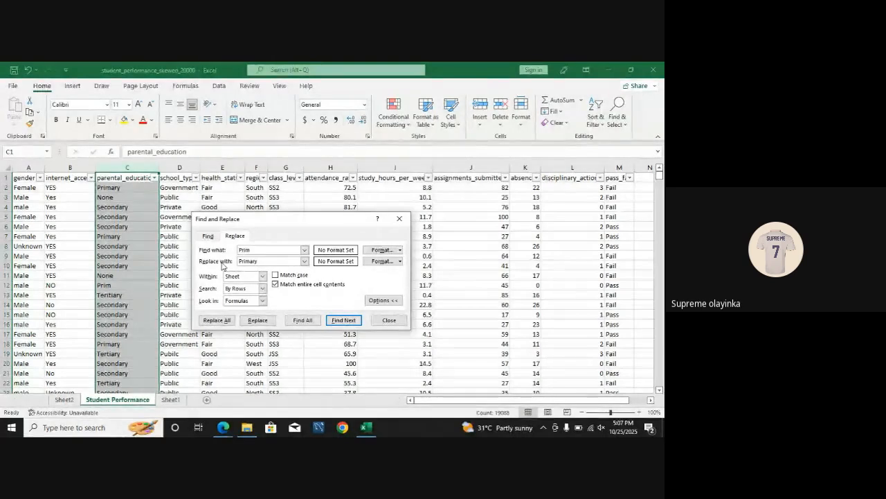
pyautogui.click(226, 321)
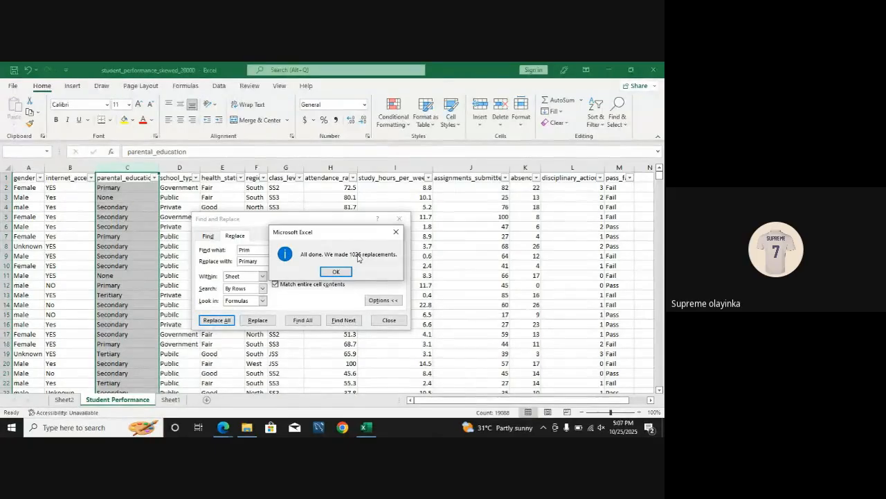
pyautogui.click(336, 271)
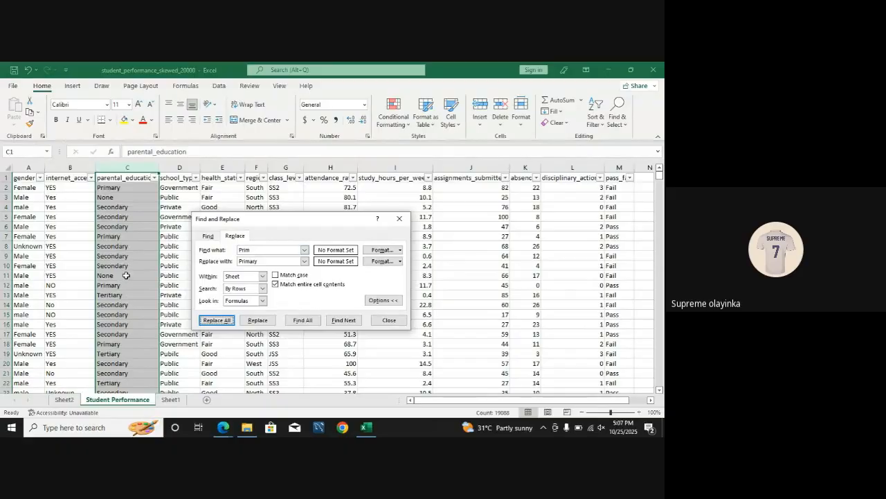
# Step: Replace every Teritiary entry in the parental_education column with Tertiary and close Find and Replace
pyautogui.click(263, 248)
pyautogui.moveTo(263, 248); pyautogui.dragTo(234, 250)
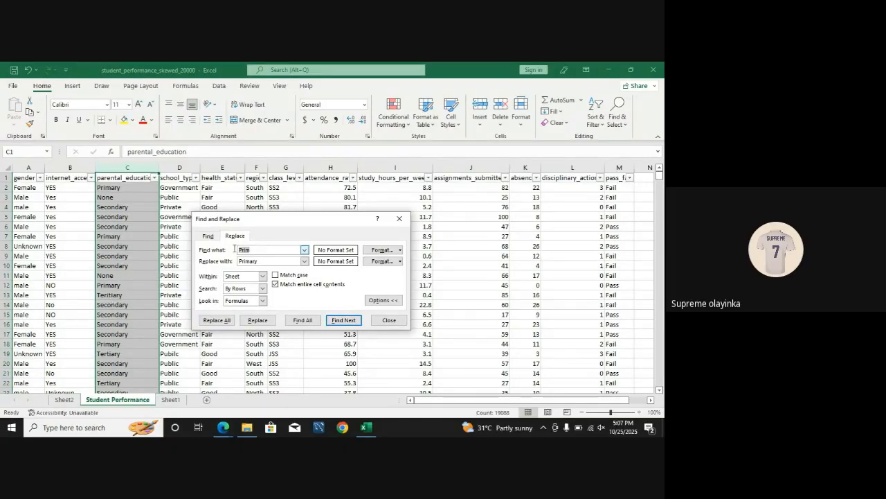
pyautogui.write('Teritiary')
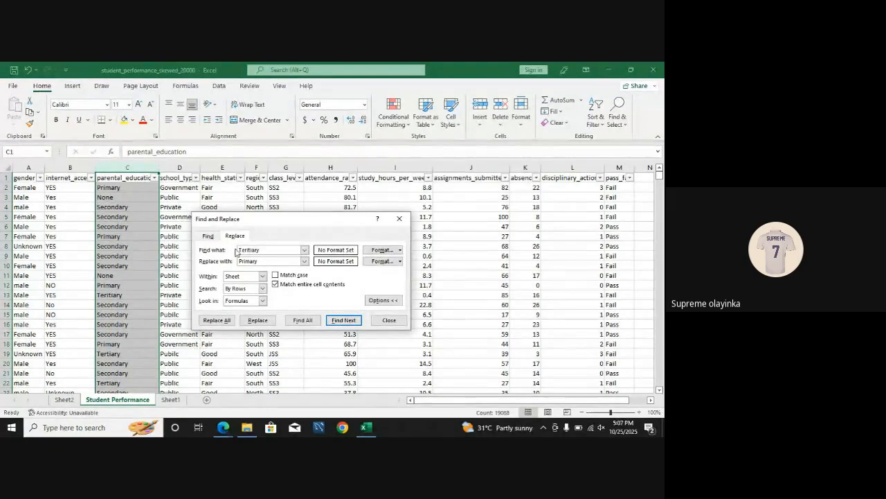
pyautogui.moveTo(260, 261); pyautogui.dragTo(222, 265)
pyautogui.write('Tertiary')
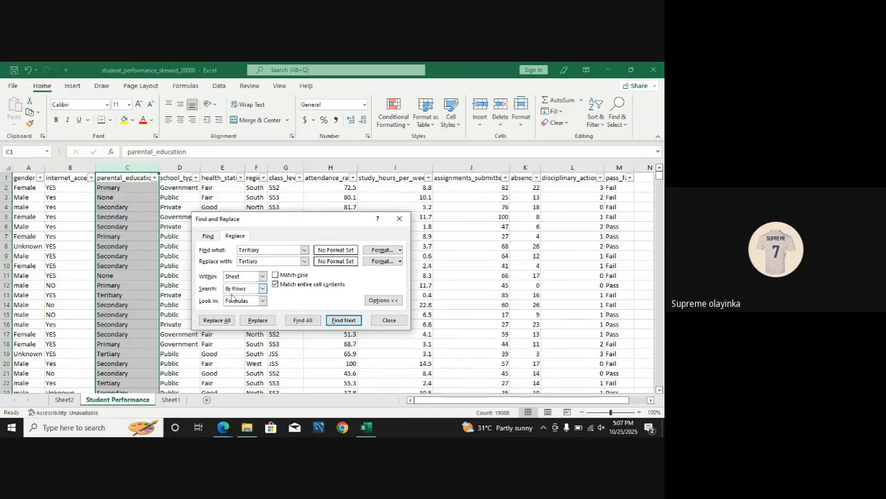
pyautogui.click(226, 324)
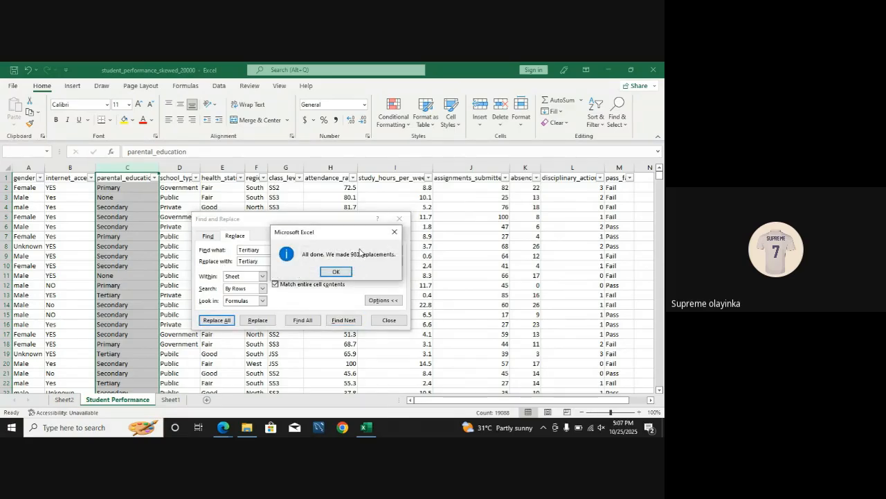
pyautogui.click(342, 272)
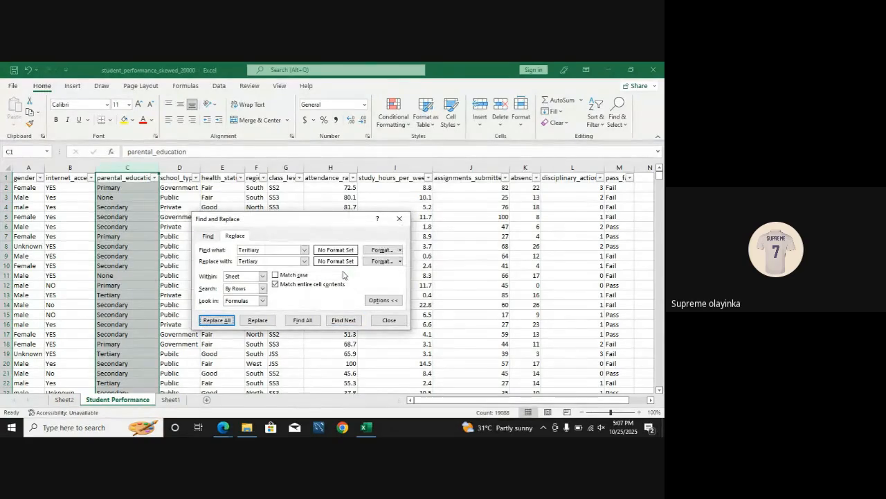
pyautogui.click(400, 219)
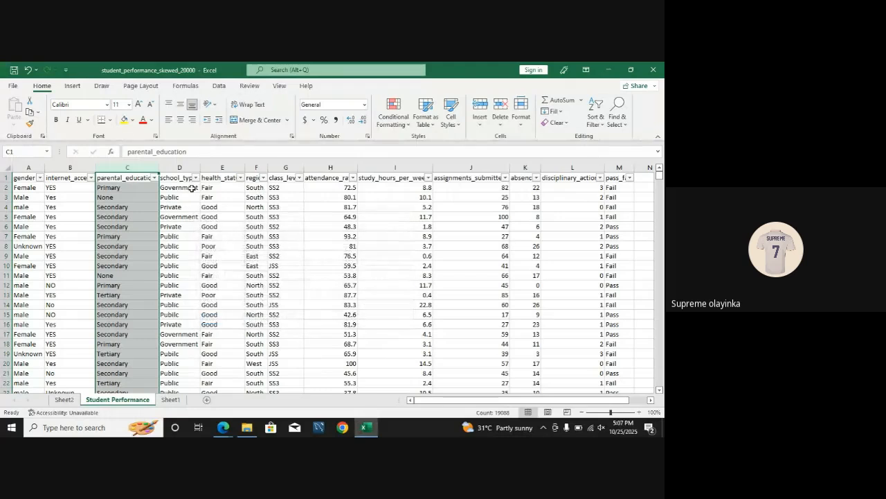
# Step: Check the parental_education filter list for blanks, and replace all blank cells in that column with Unkniown
pyautogui.click(154, 178)
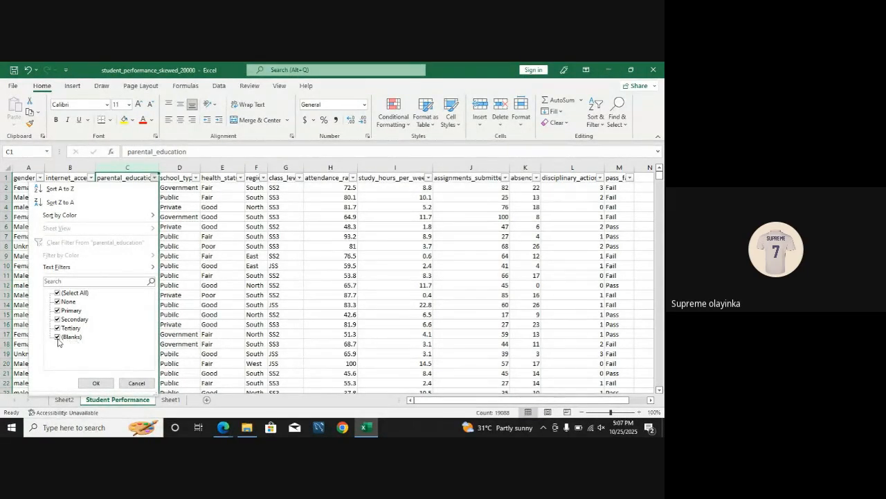
pyautogui.click(212, 260)
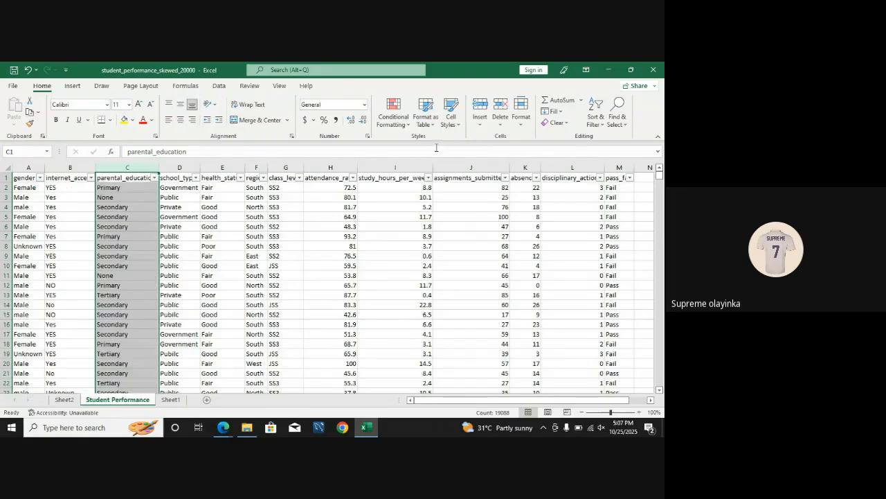
pyautogui.click(617, 113)
pyautogui.click(587, 150)
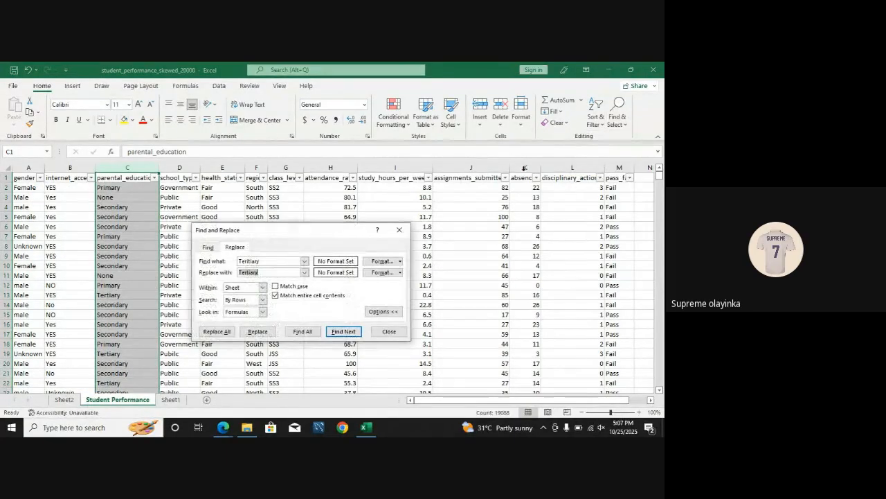
pyautogui.moveTo(270, 262); pyautogui.dragTo(241, 262)
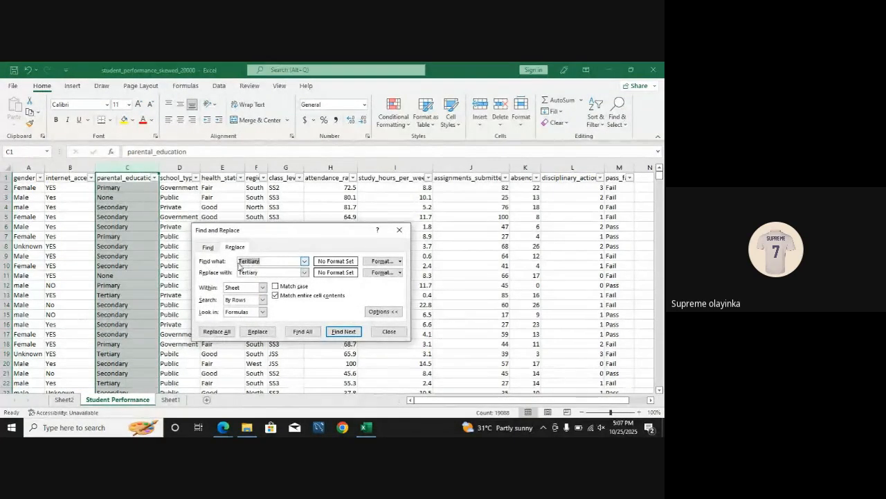
pyautogui.press('BackSpace')
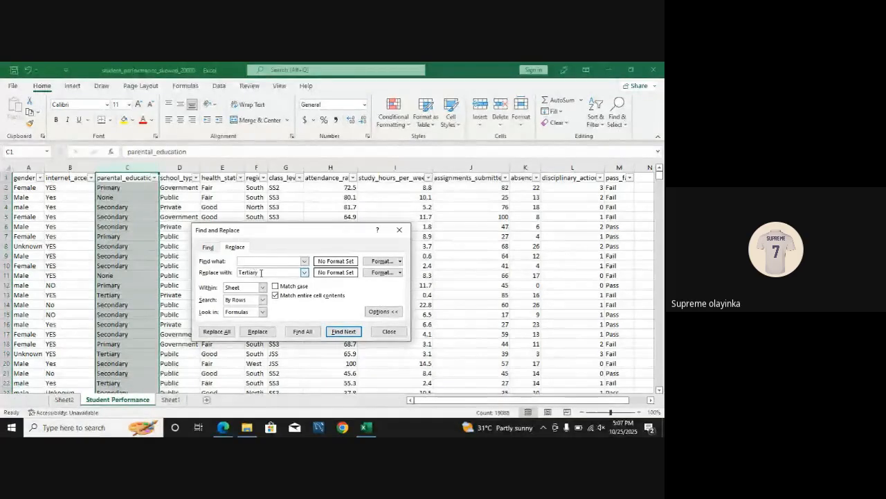
pyautogui.doubleClick(261, 273)
pyautogui.write('Unknown')
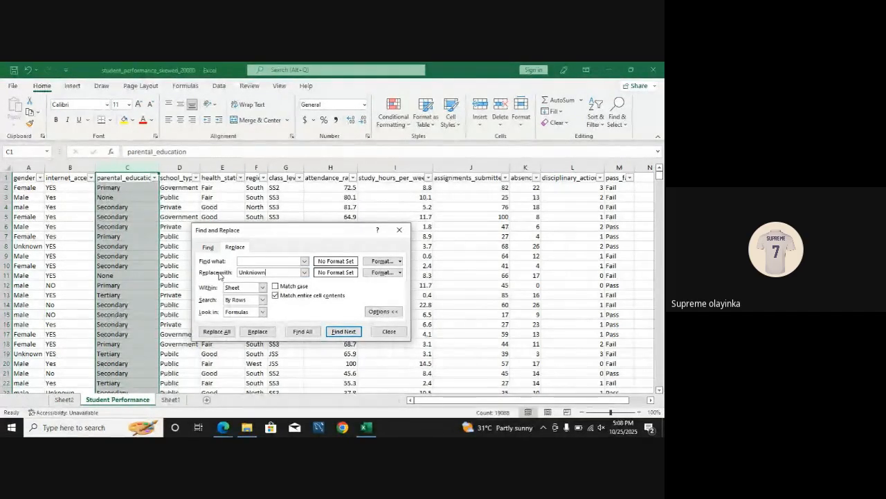
pyautogui.click(215, 331)
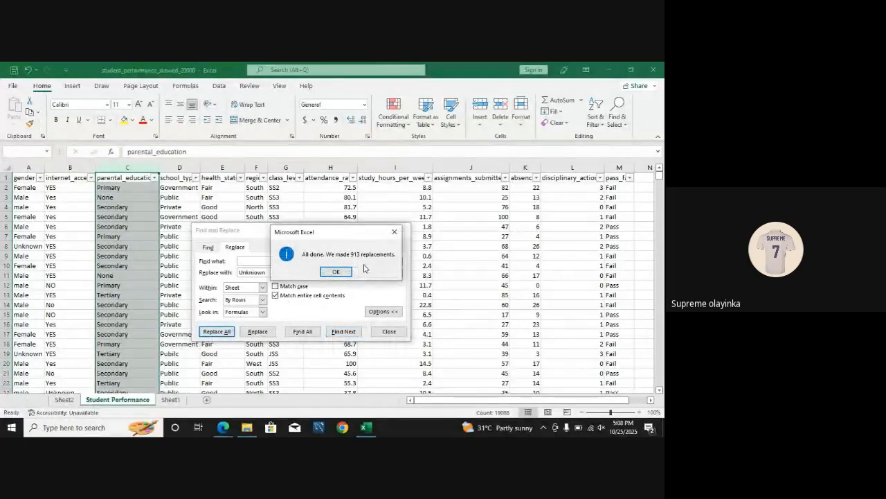
pyautogui.click(345, 271)
pyautogui.click(401, 230)
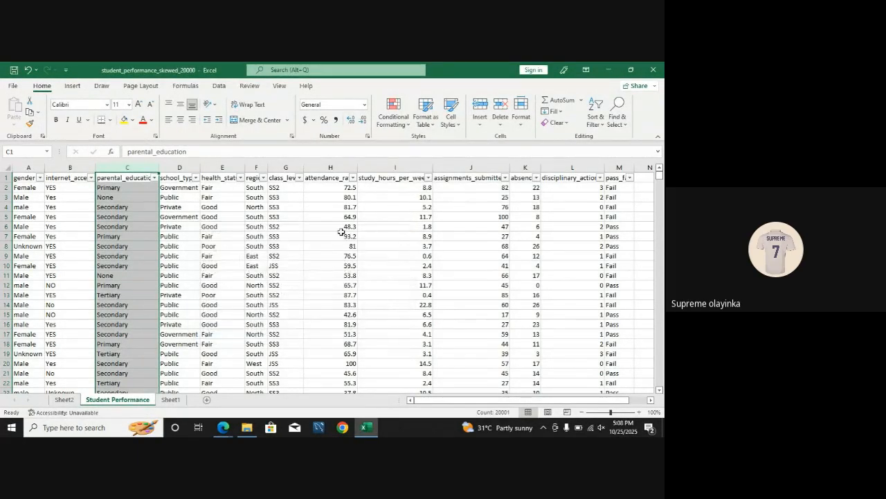
# Step: Check the distinct school_type values, and try to replace Priv. with Private while the parental_education column is selected
pyautogui.click(196, 177)
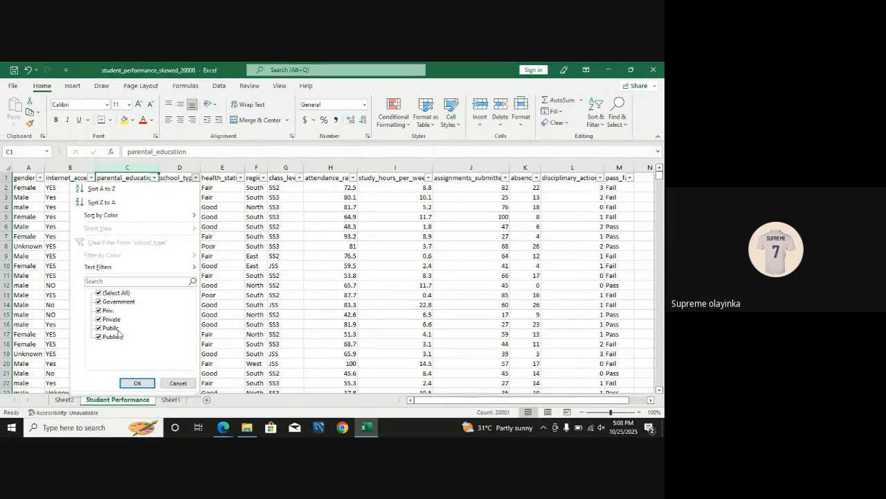
pyautogui.click(133, 382)
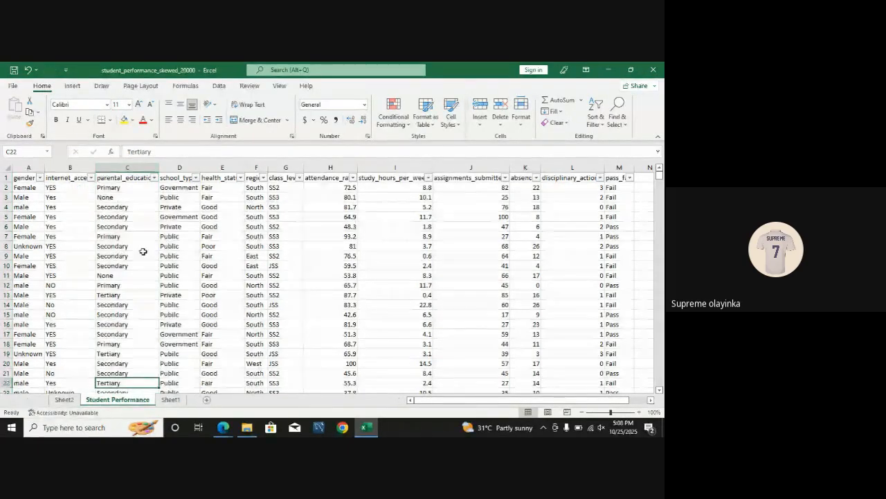
pyautogui.click(127, 167)
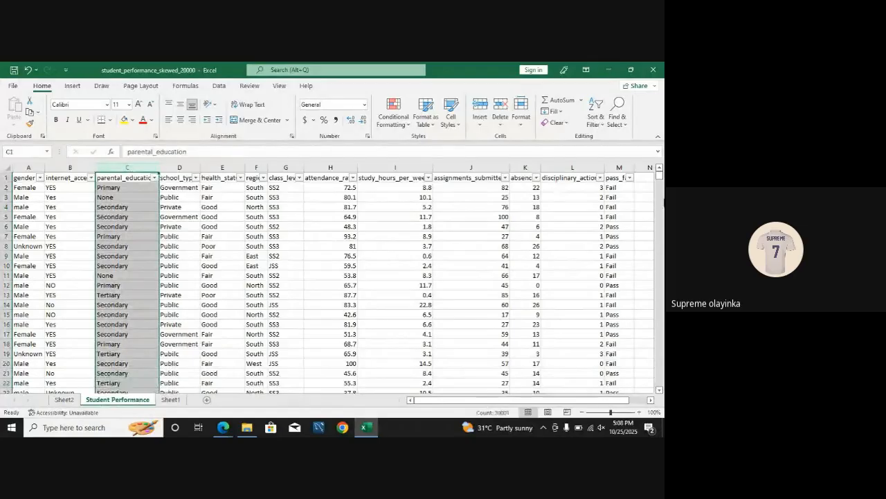
pyautogui.click(616, 114)
pyautogui.click(612, 151)
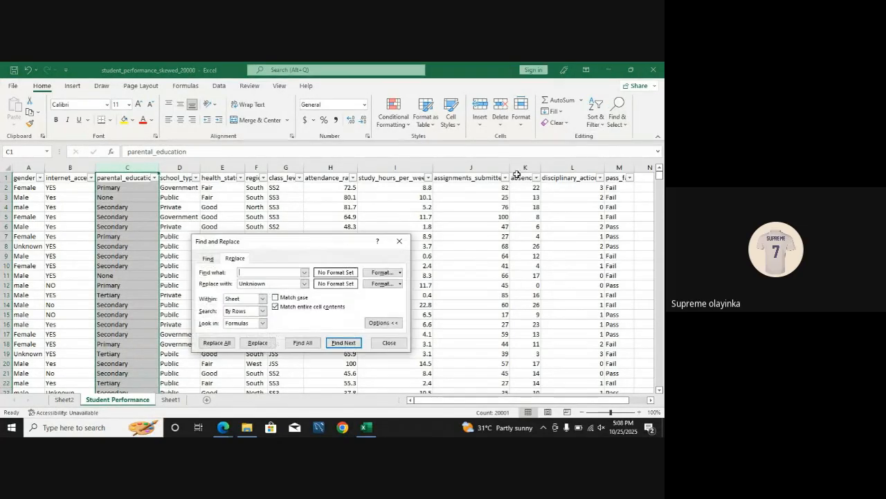
pyautogui.write('Priv.')
pyautogui.doubleClick(243, 284)
pyautogui.write('Priv')
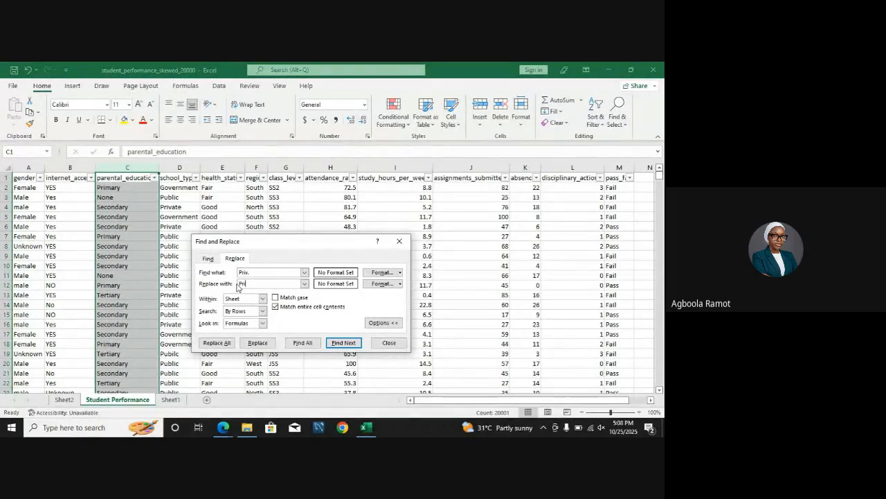
pyautogui.write('vate')
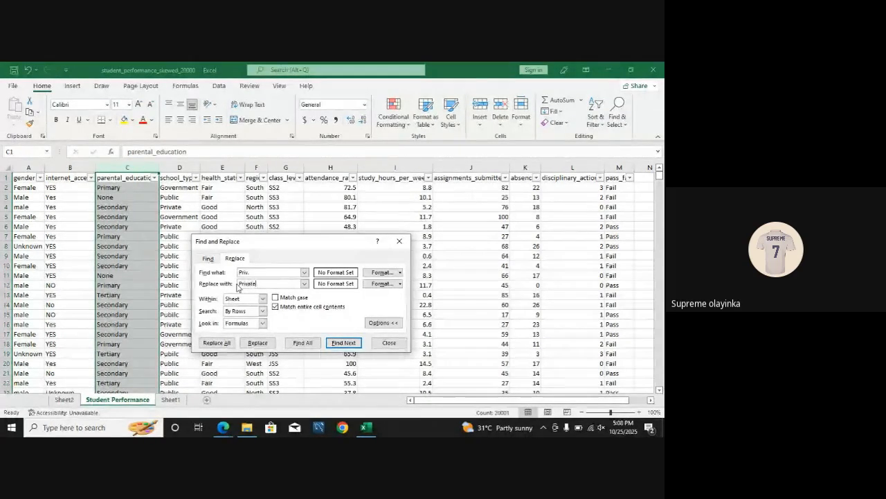
pyautogui.click(217, 343)
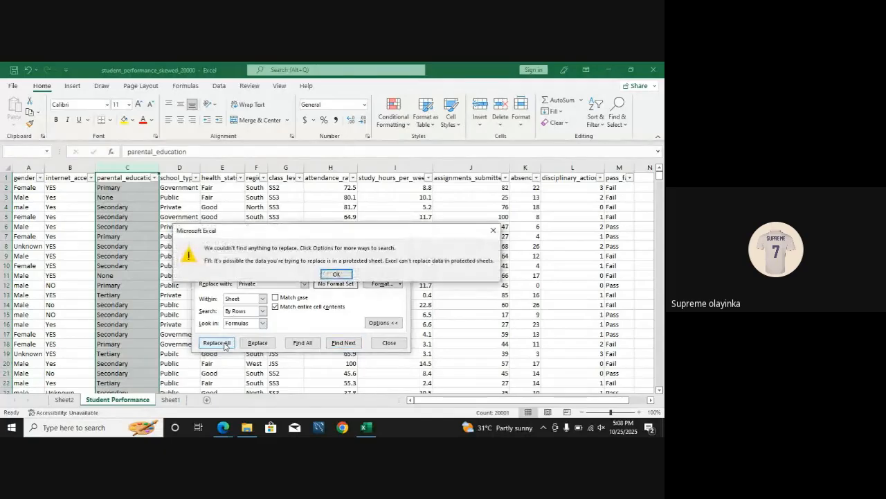
pyautogui.click(336, 273)
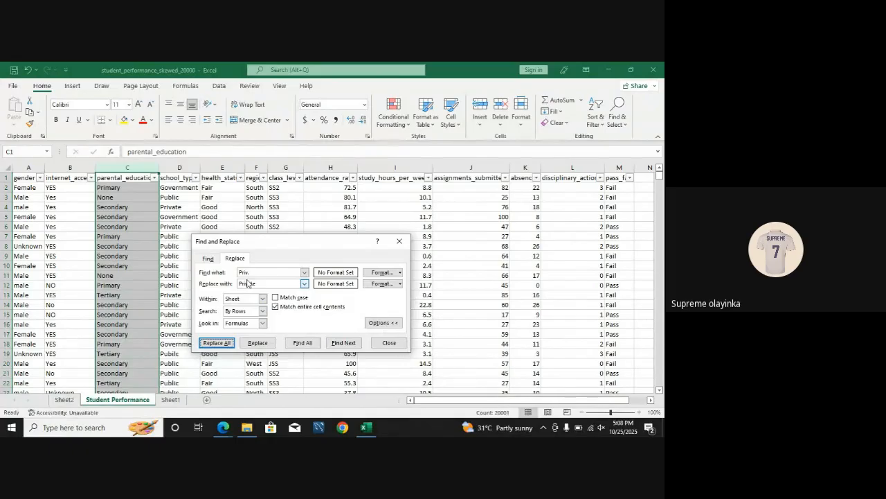
pyautogui.click(227, 344)
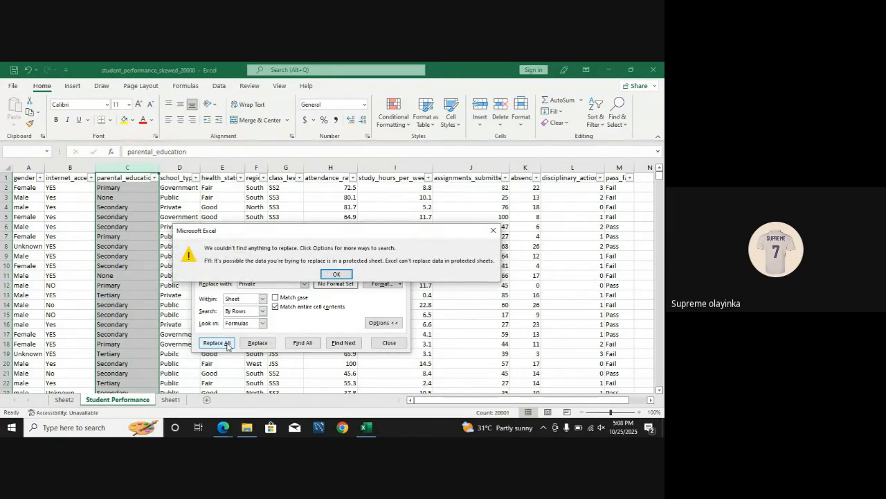
pyautogui.click(494, 233)
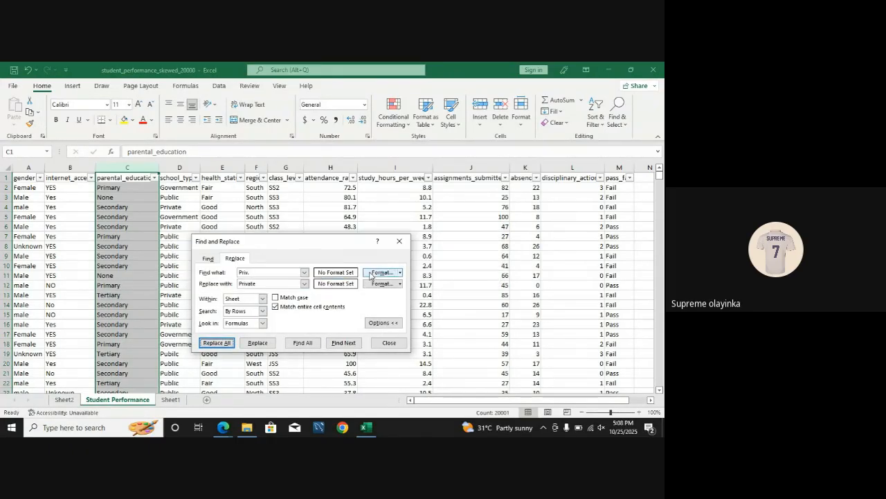
pyautogui.click(401, 242)
# Step: Check the distinct values in the parental_education column's filter list without applying a filter
pyautogui.click(154, 177)
pyautogui.click(58, 293)
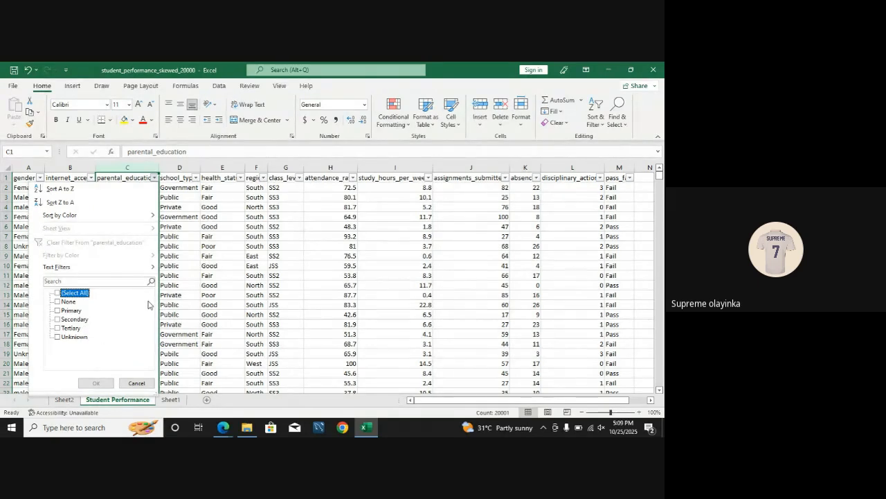
pyautogui.click(230, 295)
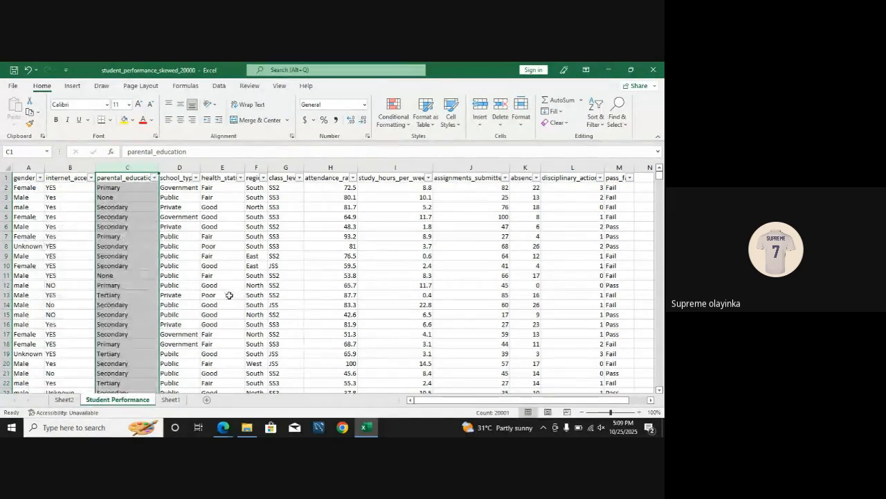
# Step: Replace every Priv. entry in the school_type column with Private
pyautogui.click(208, 236)
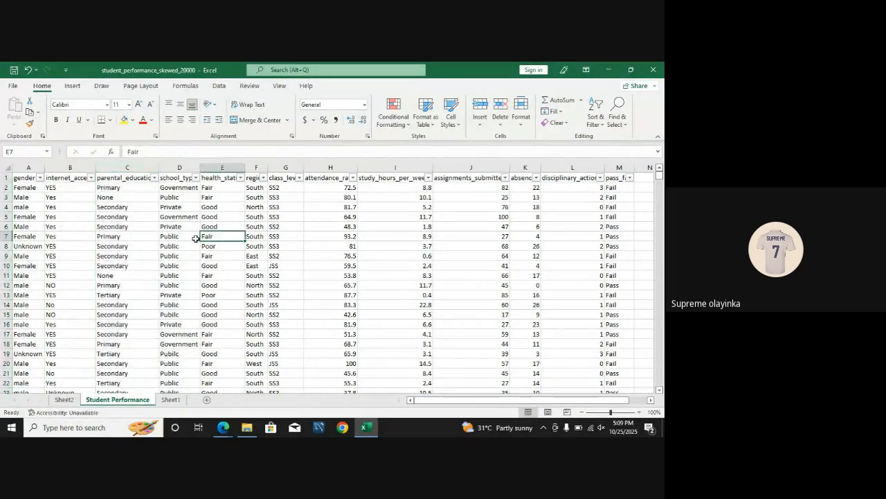
pyautogui.click(196, 178)
pyautogui.click(198, 180)
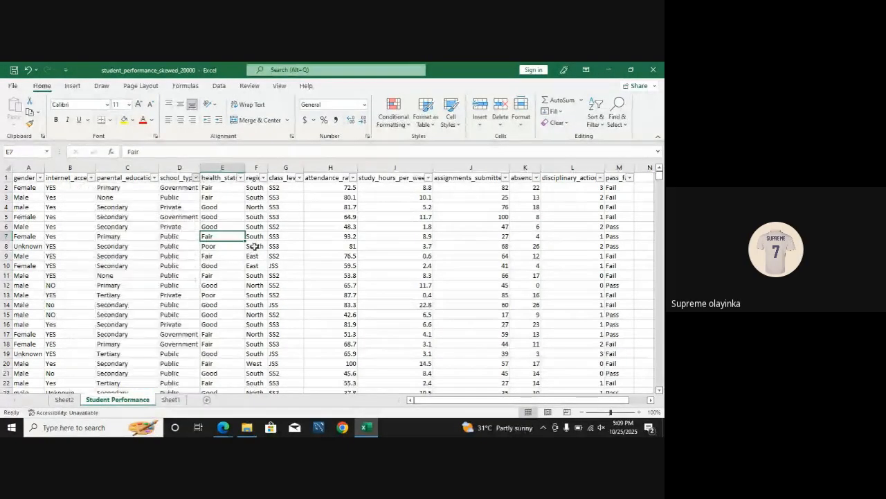
pyautogui.click(174, 168)
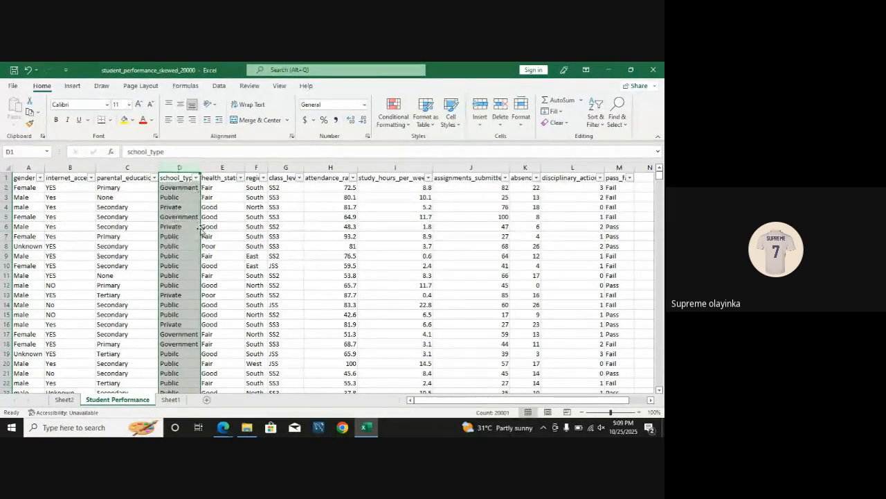
pyautogui.click(625, 116)
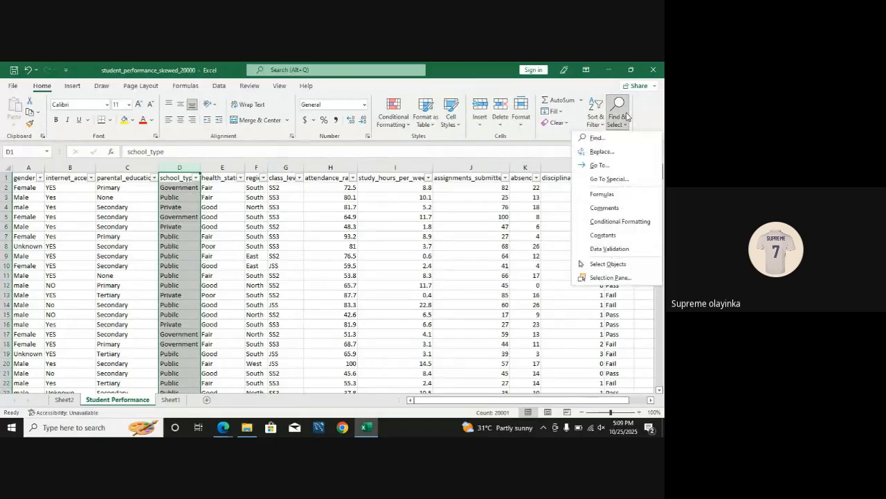
pyautogui.click(602, 151)
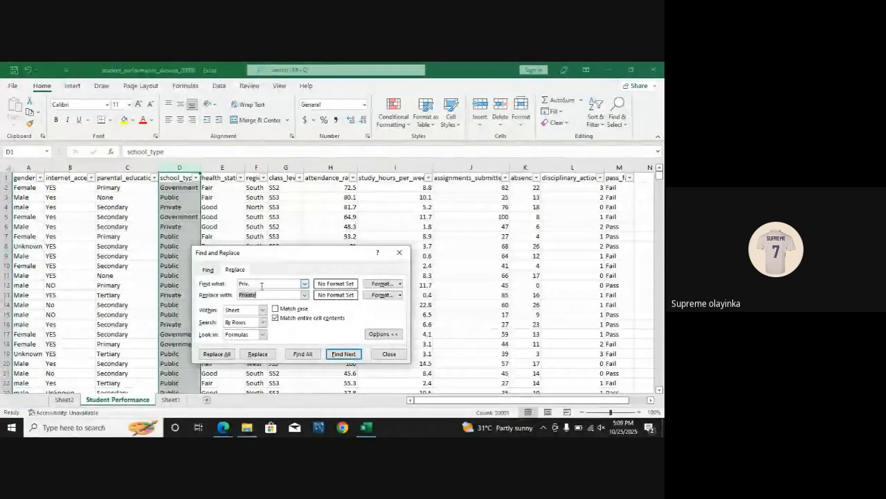
pyautogui.click(217, 354)
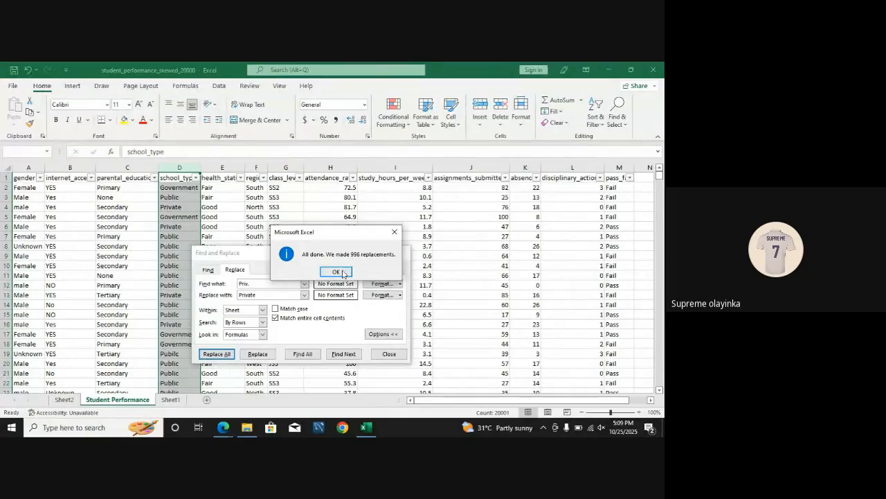
pyautogui.click(340, 273)
# Step: Replace every Pubilc entry in the school_type column with Public and close Find and Replace
pyautogui.click(262, 284)
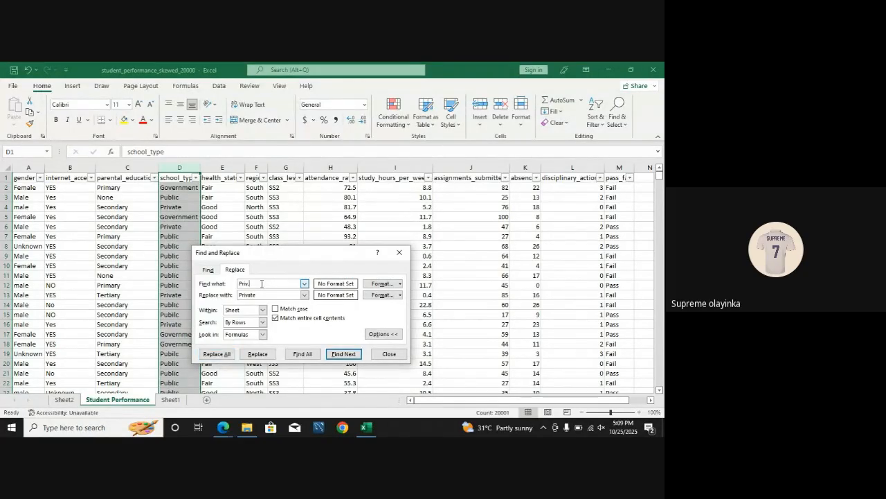
pyautogui.write('Publil')
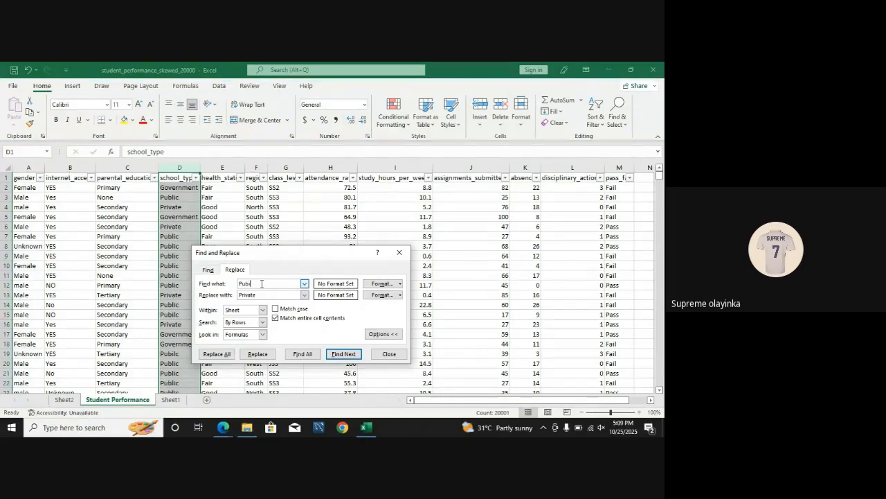
pyautogui.write('ic')
pyautogui.press('BackSpace')
pyautogui.press('BackSpace')
pyautogui.press('BackSpace')
pyautogui.press('BackSpace')
pyautogui.press('BackSpace')
pyautogui.press('BackSpace')
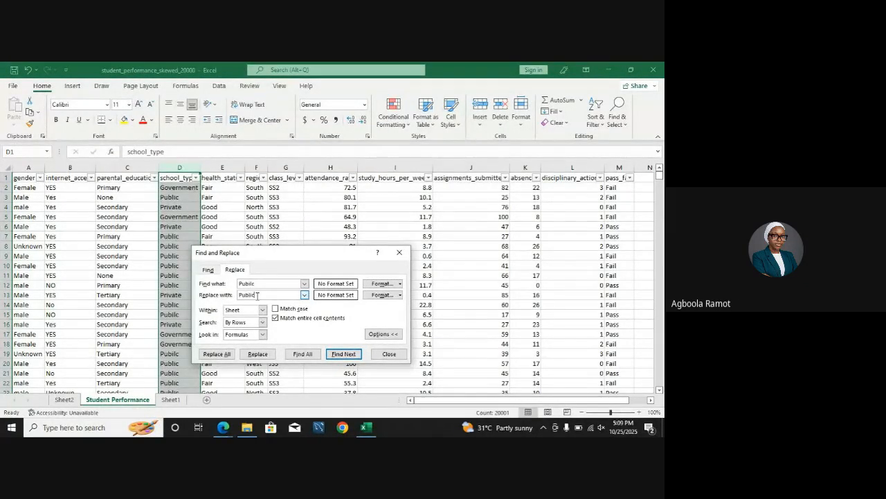
pyautogui.click(217, 354)
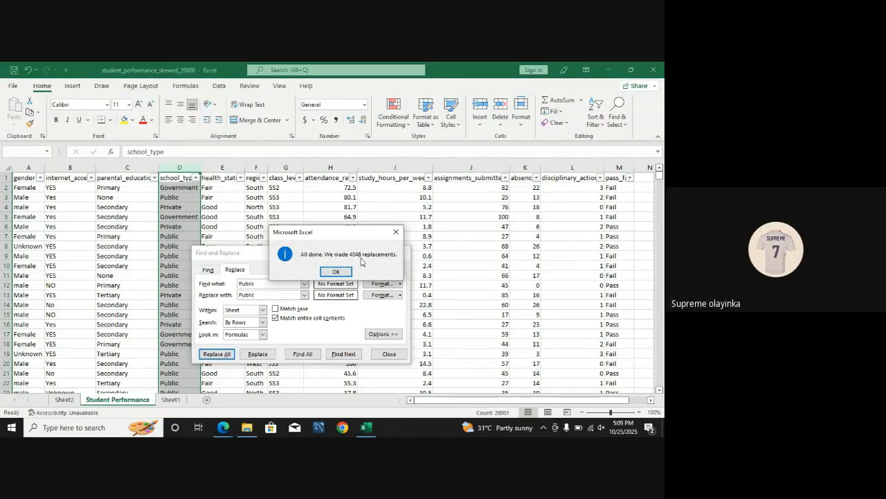
pyautogui.click(336, 272)
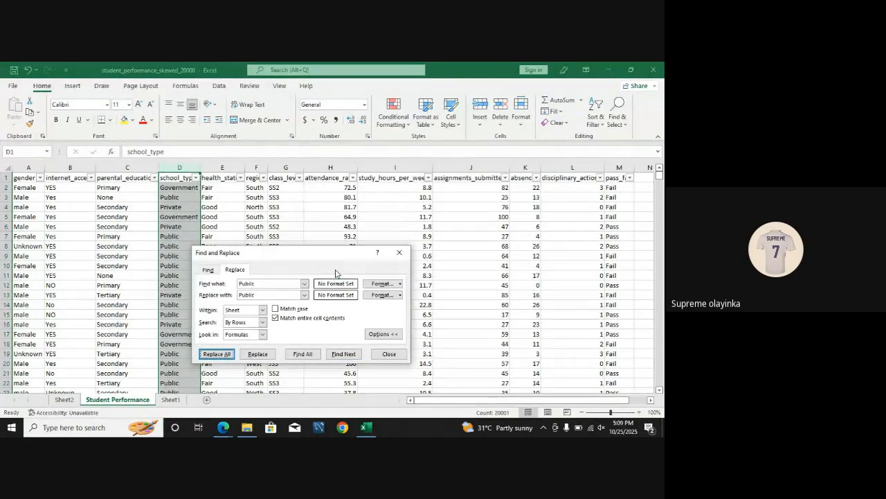
pyautogui.click(402, 252)
# Step: Check the distinct values in the school_type, health_status, region and class_level filter lists without filtering anything out
pyautogui.click(187, 186)
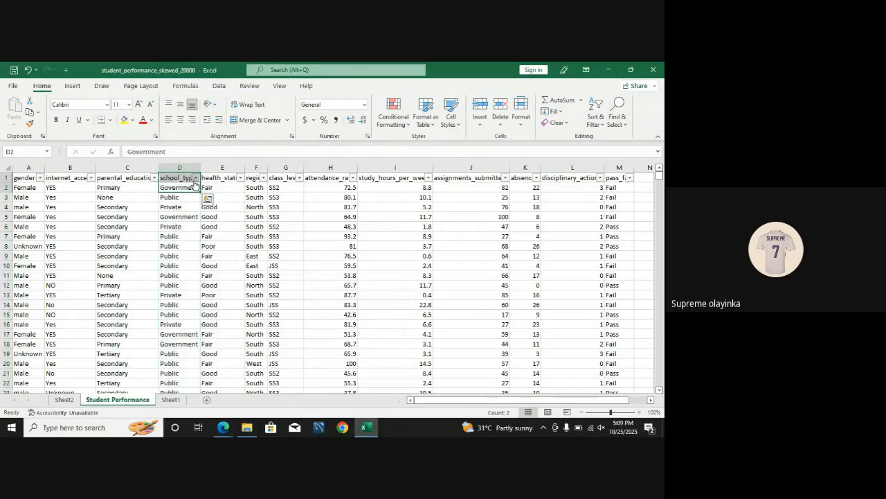
pyautogui.click(196, 177)
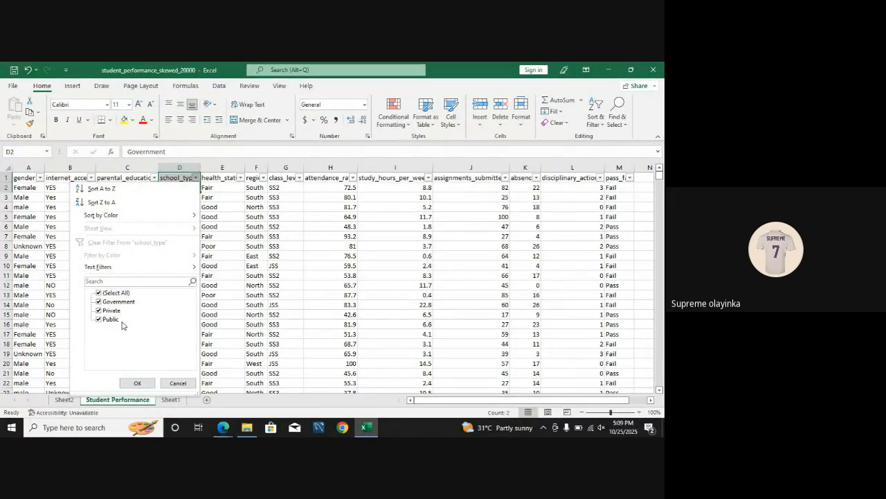
pyautogui.click(137, 382)
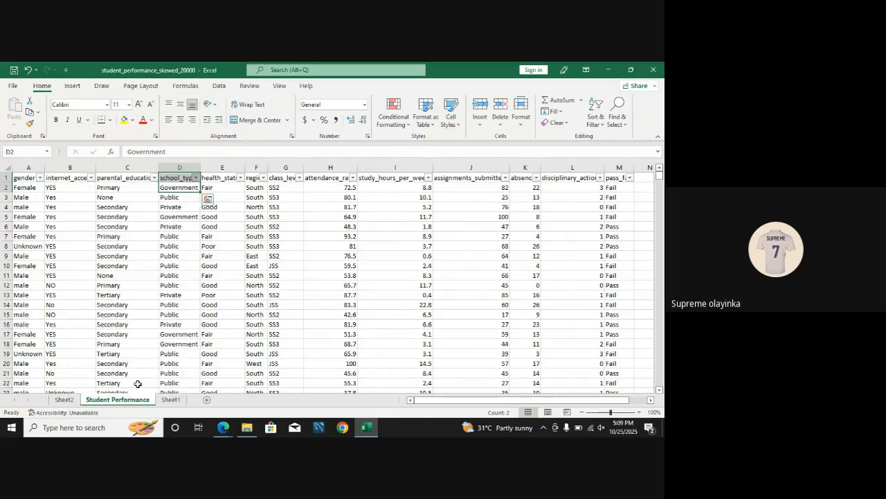
pyautogui.click(241, 178)
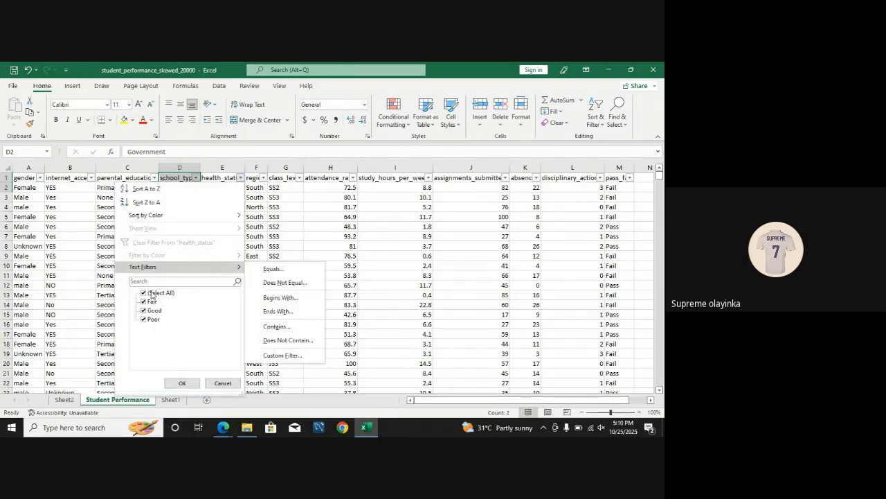
pyautogui.click(182, 382)
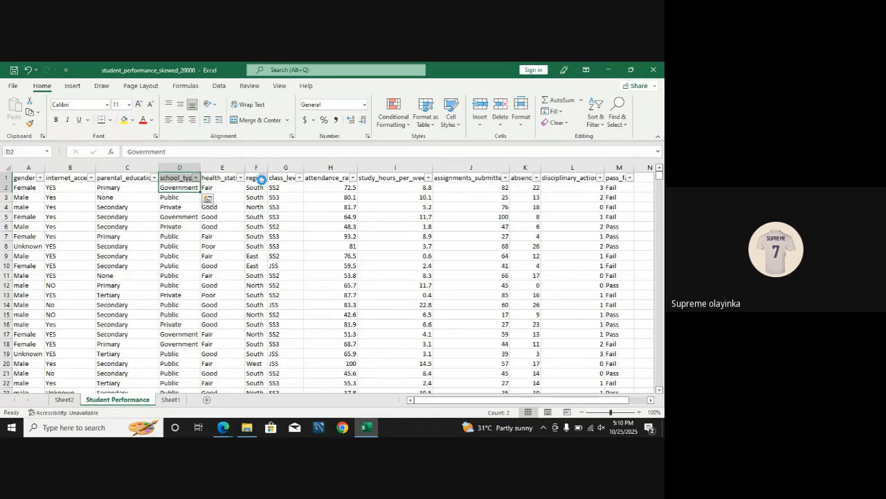
pyautogui.click(262, 178)
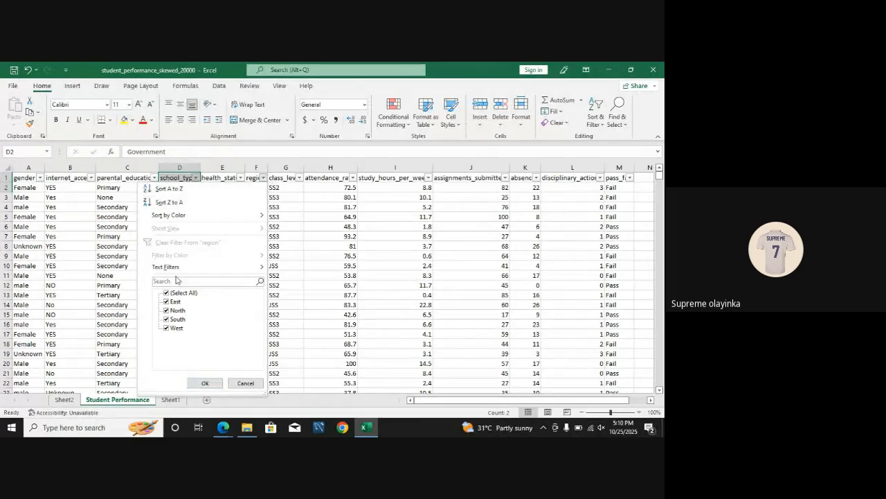
pyautogui.click(205, 383)
pyautogui.click(299, 178)
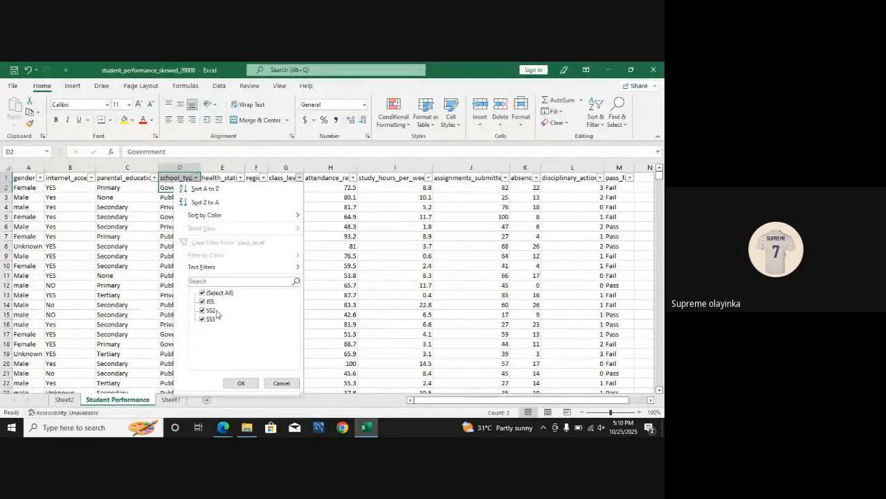
pyautogui.click(241, 383)
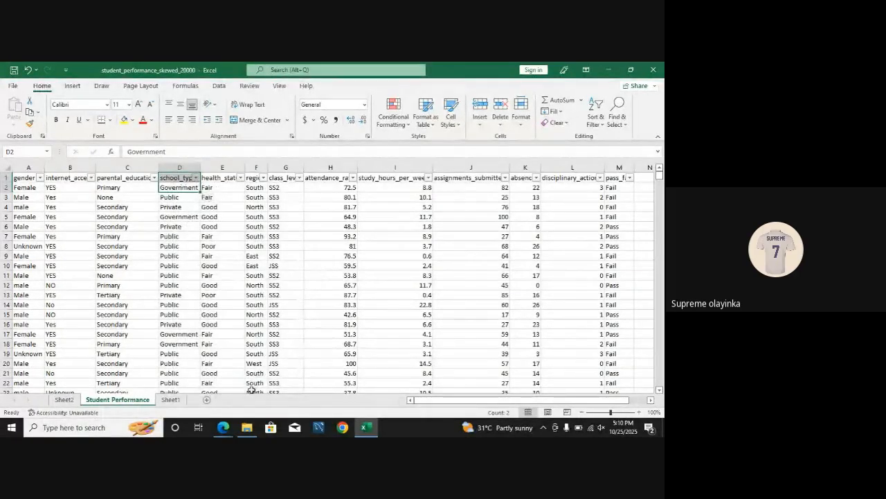
# Step: Insert a blank column between class_level and attendance_rate
pyautogui.moveTo(428, 400); pyautogui.dragTo(454, 406)
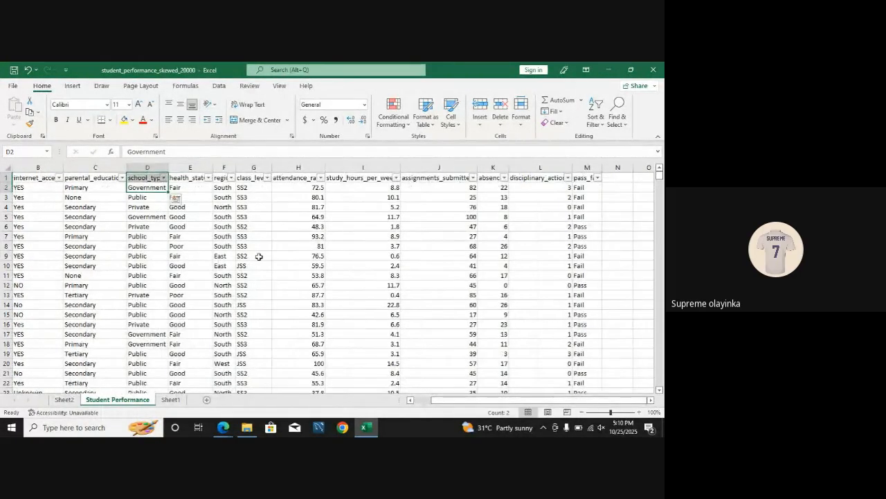
pyautogui.click(297, 168)
pyautogui.rightClick(290, 169)
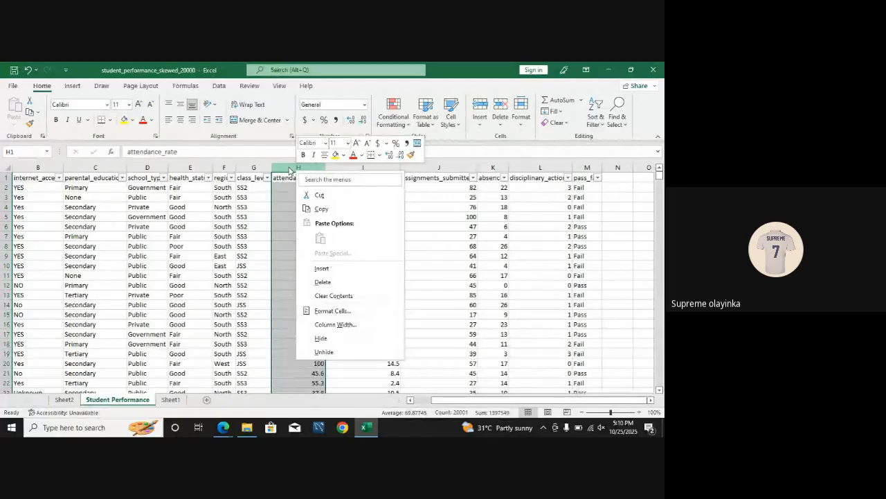
pyautogui.click(290, 170)
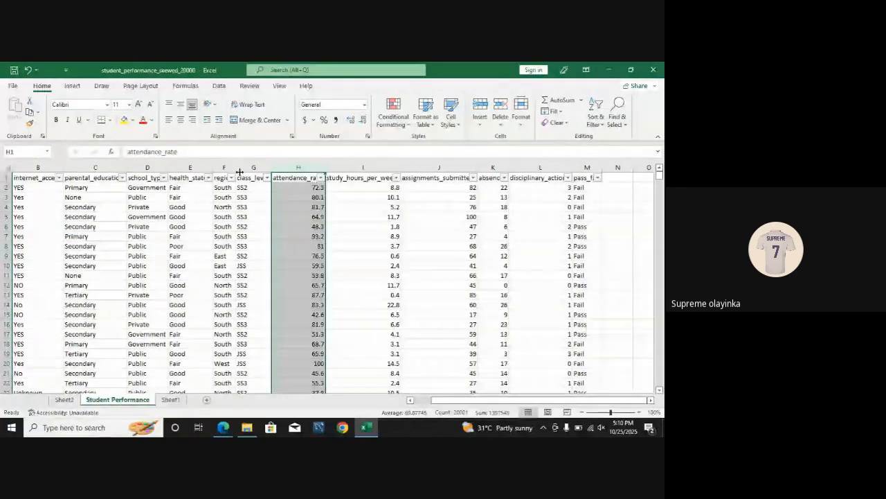
pyautogui.rightClick(290, 170)
pyautogui.click(291, 171)
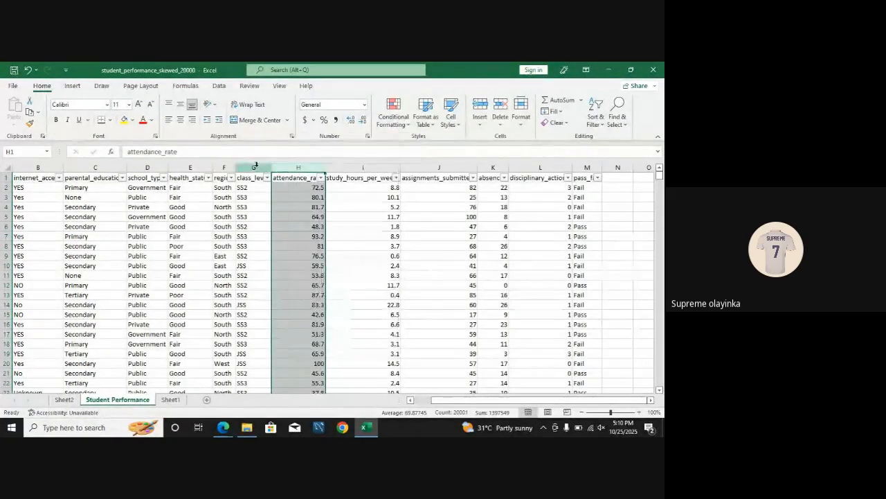
# Step: Enter the header Class Agg in cell H1 of the blank column beside class_level
pyautogui.click(290, 176)
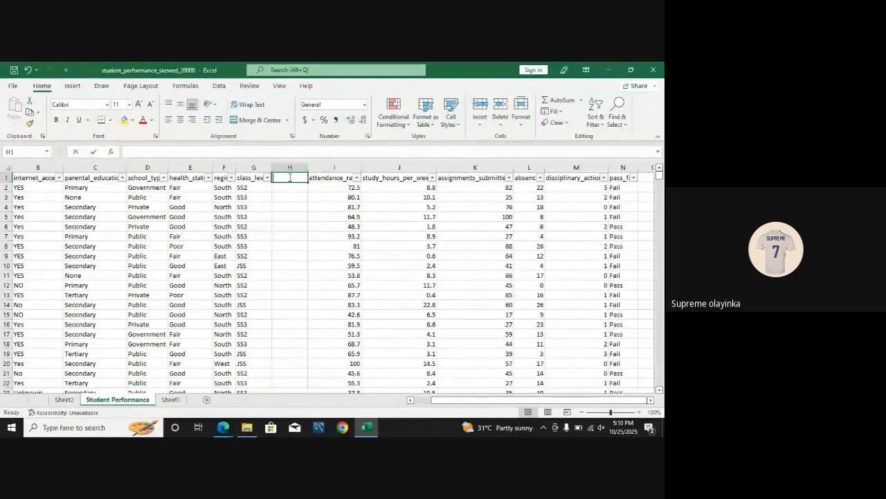
pyautogui.write('Agg')
pyautogui.press('BackSpace')
pyautogui.press('BackSpace')
pyautogui.write('Class')
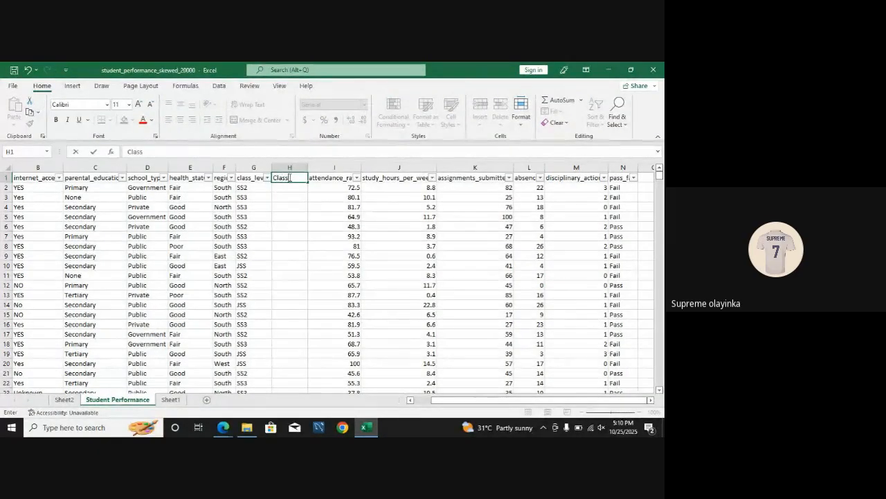
pyautogui.write(' Agg')
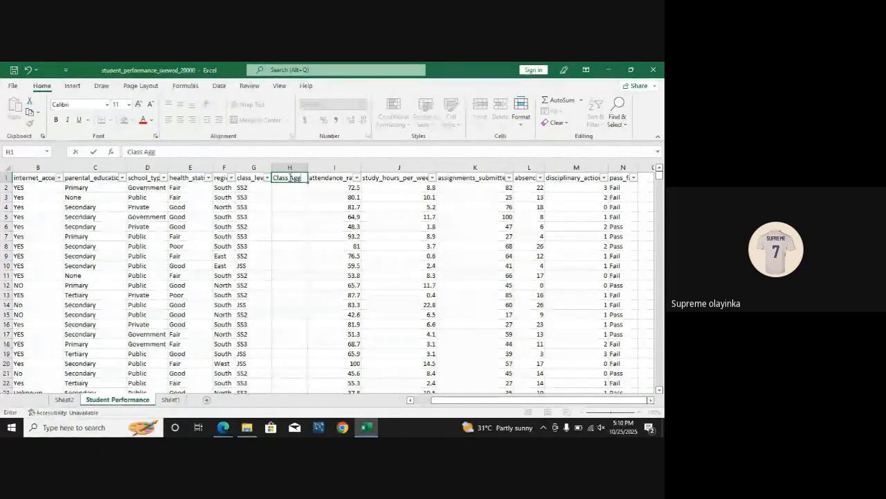
pyautogui.press('Return')
pyautogui.write('=')
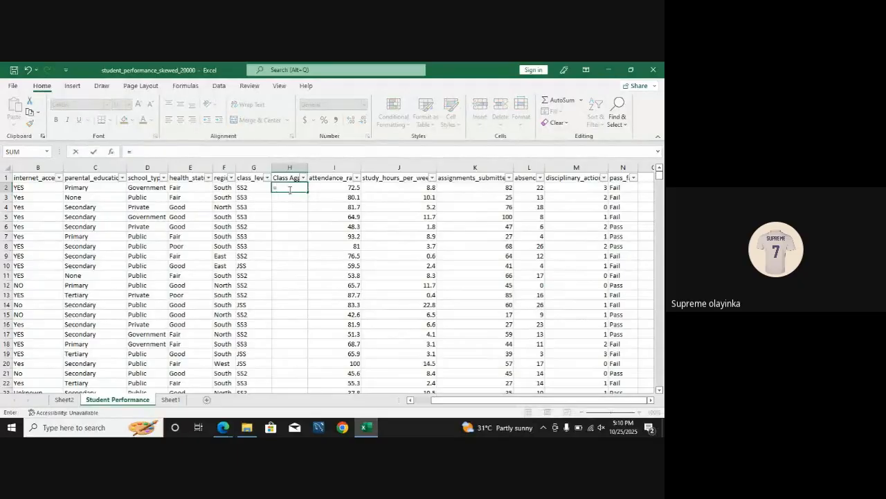
pyautogui.write('ifs')
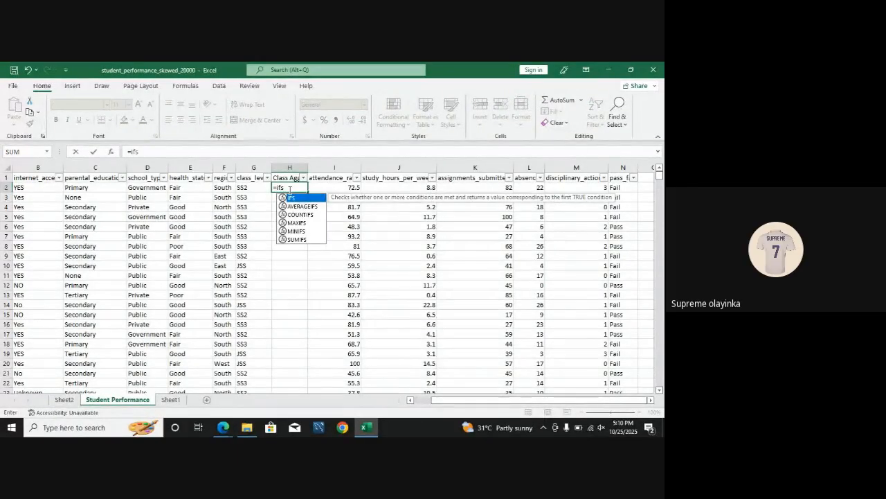
pyautogui.press('Tab')
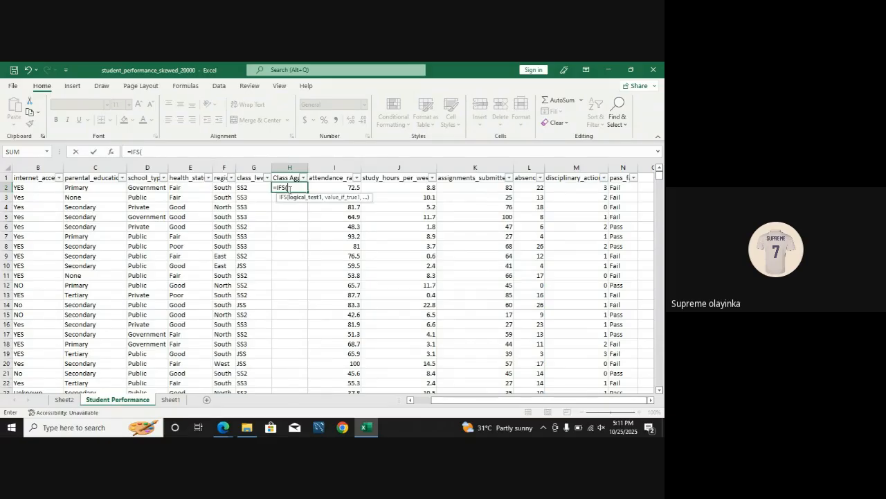
pyautogui.press('BackSpace')
pyautogui.press('BackSpace')
pyautogui.press('BackSpace')
pyautogui.press('BackSpace')
pyautogui.press('BackSpace')
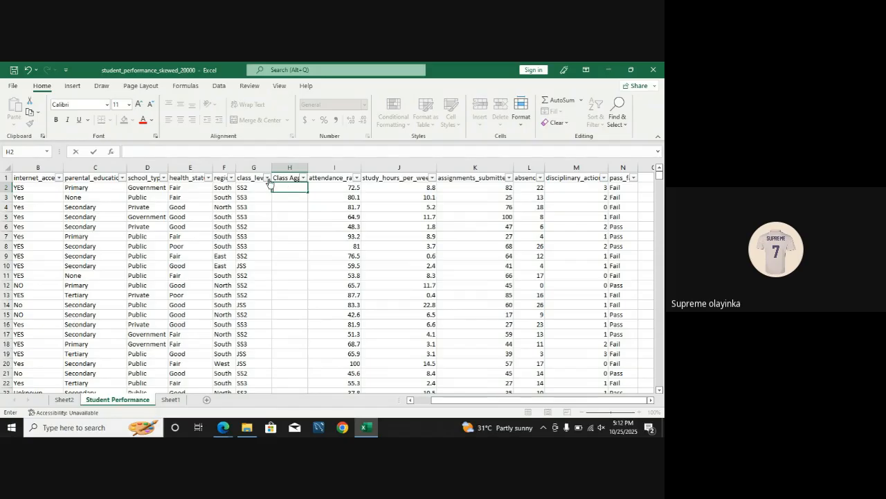
# Step: Begin an IFS formula in H2 whose first condition returns "SSS" when G2="SS2"
pyautogui.click(268, 177)
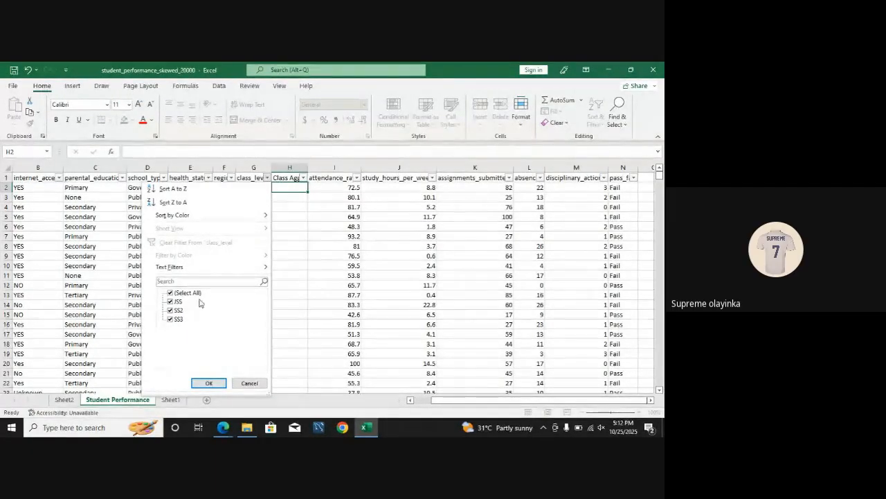
pyautogui.click(286, 188)
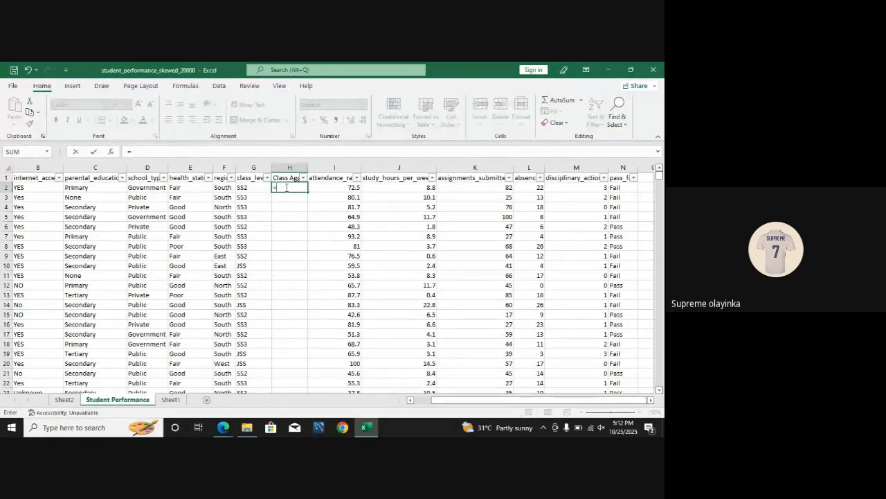
pyautogui.write('=if')
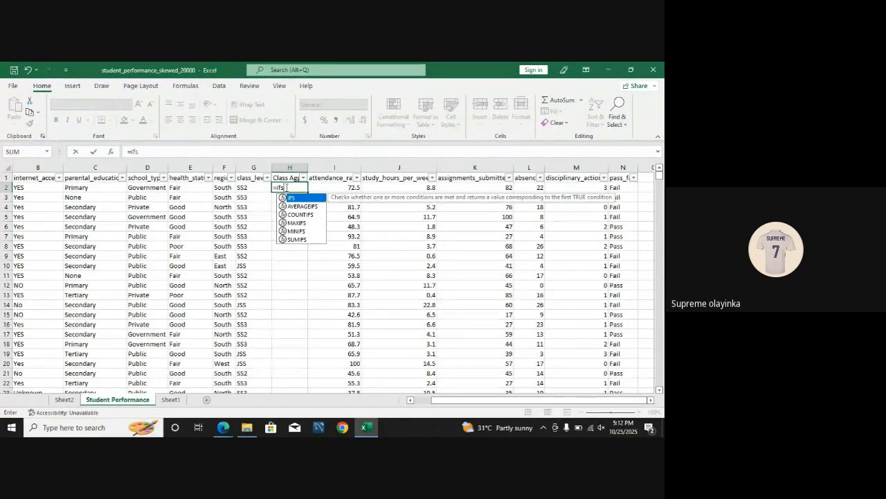
pyautogui.write('s')
pyautogui.press('Tab')
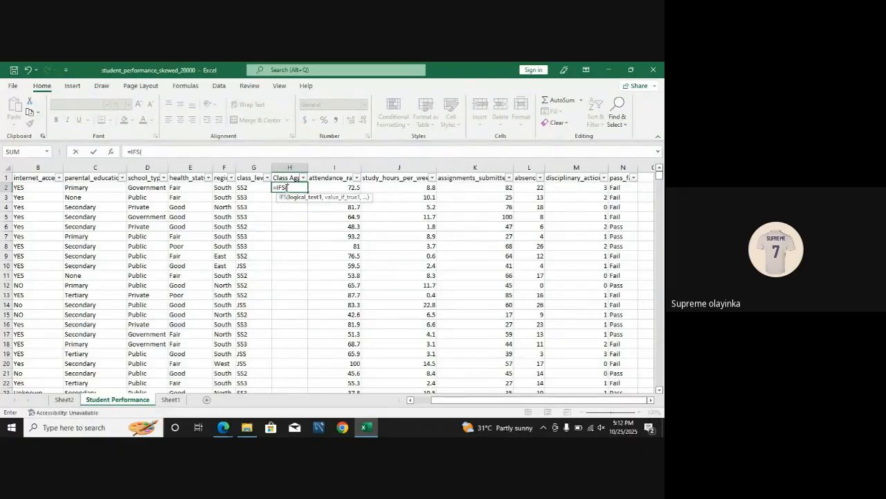
pyautogui.click(245, 187)
pyautogui.write('=')
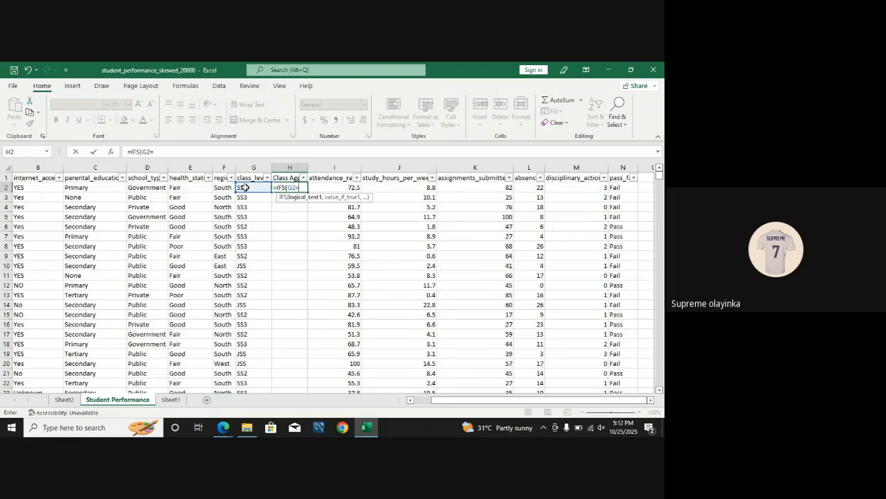
pyautogui.write('"')
pyautogui.write('SS2",')
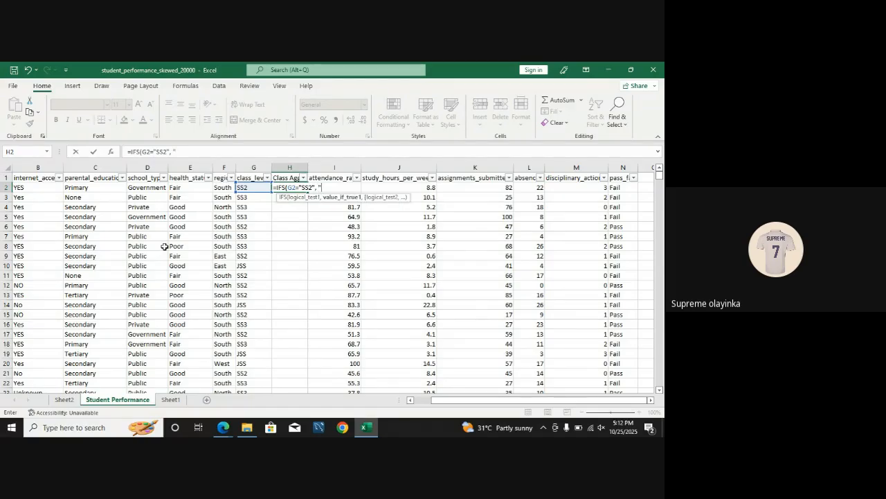
pyautogui.write(' "SSS",')
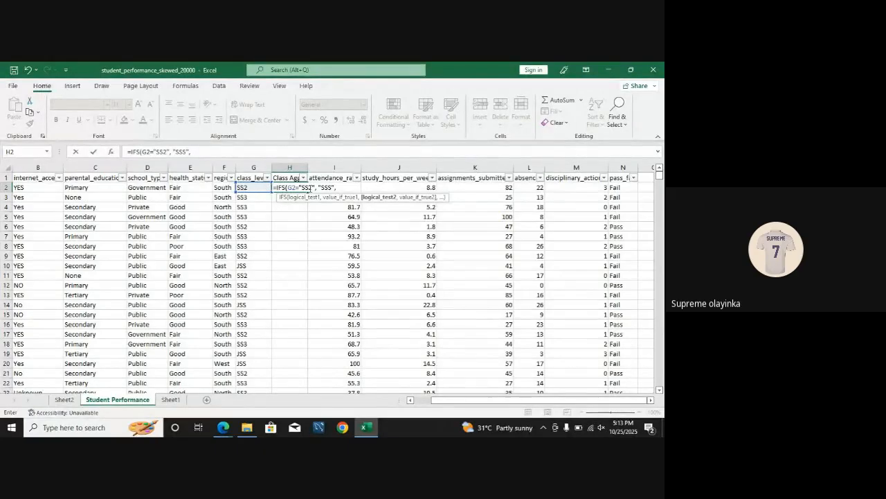
# Step: Add a second condition to the H2 formula that returns "SSS" when G2="SS3"
pyautogui.click(257, 189)
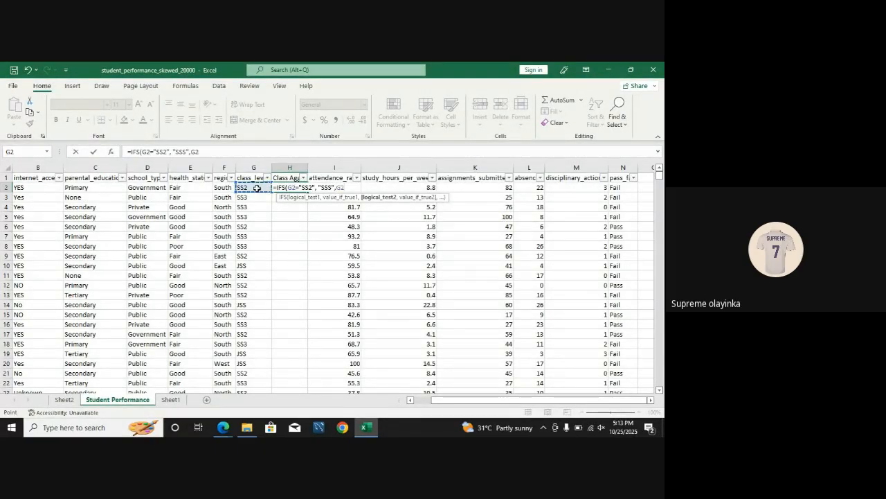
pyautogui.write('="SS3",')
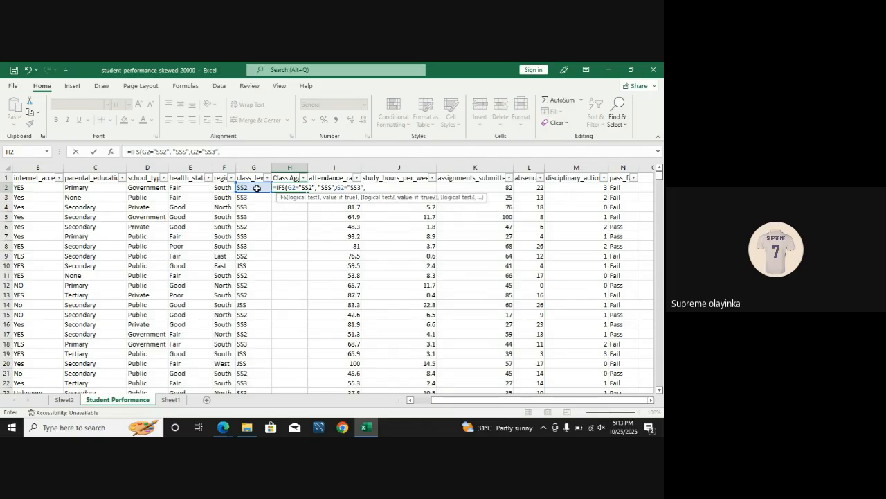
pyautogui.write('""SSS",')
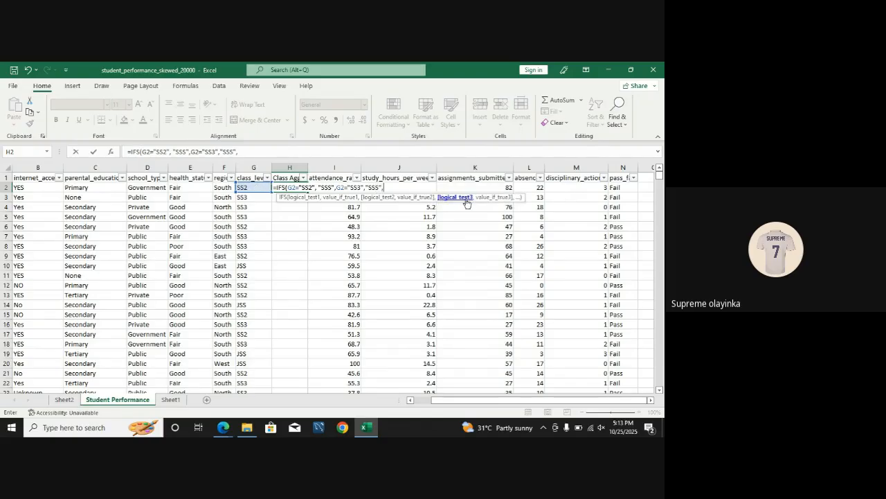
# Step: Add a third condition returning "JSS" when G2="JSS", close the parenthesis and commit the IFS formula in H2
pyautogui.click(246, 187)
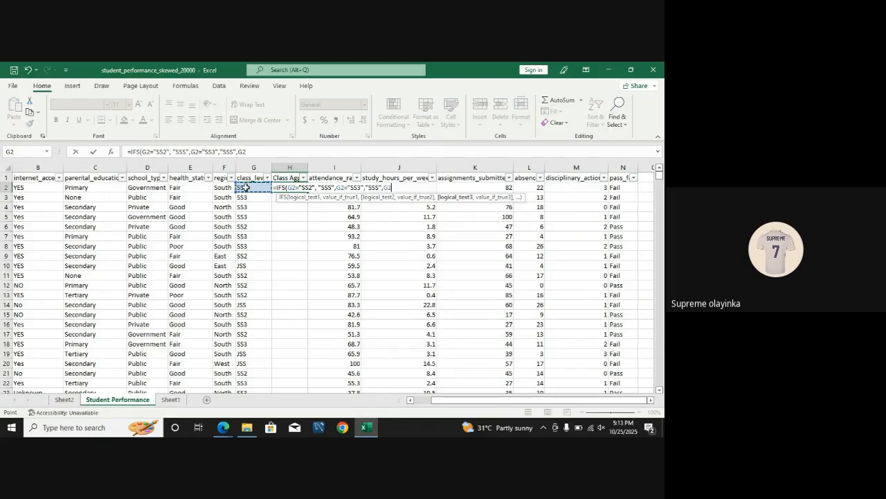
pyautogui.write('="Jss')
pyautogui.press('BackSpace')
pyautogui.press('BackSpace')
pyautogui.write('SS')
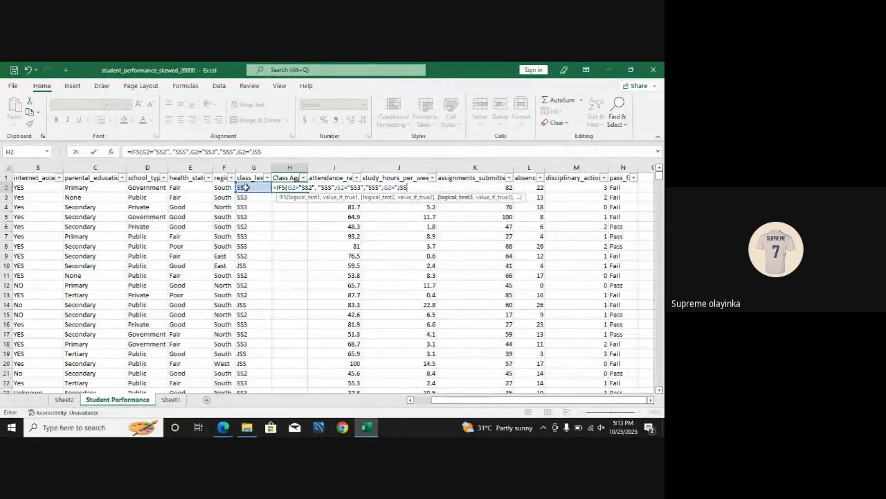
pyautogui.write('",')
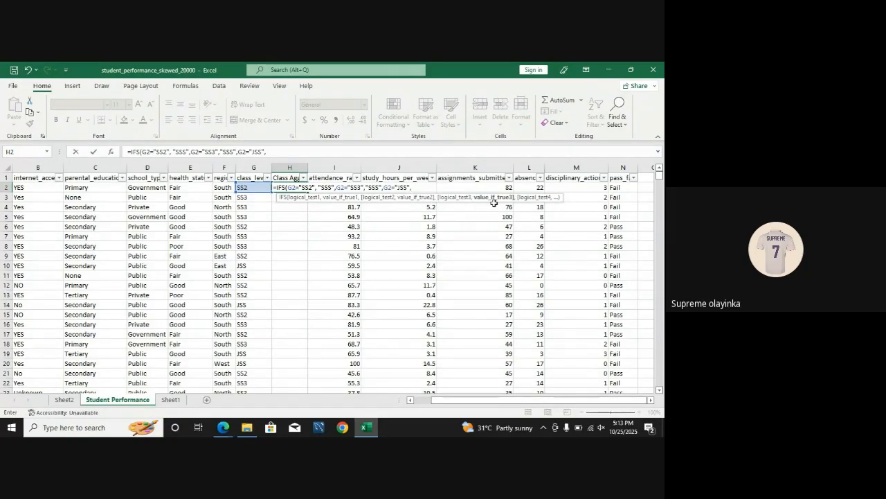
pyautogui.write('"JSS")')
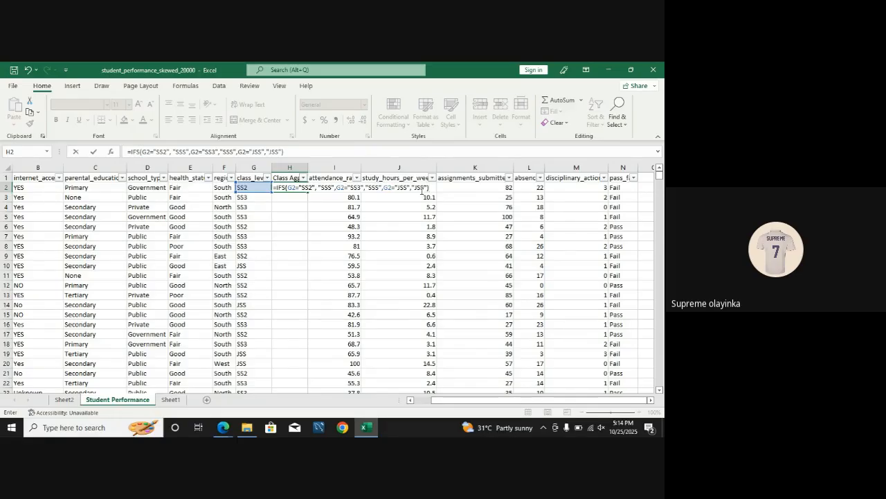
pyautogui.press('Return')
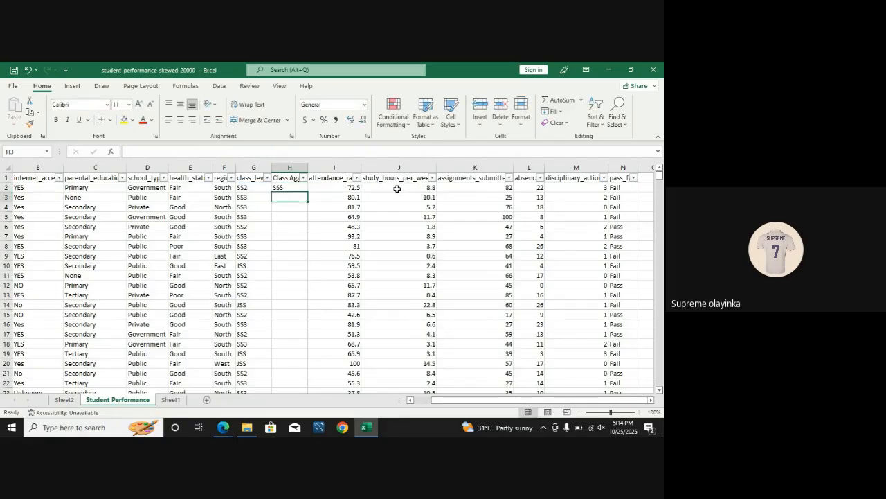
# Step: Fill the IFS formula from H2 down to H3 and check its cell references against the class_level value in G3
pyautogui.click(278, 188)
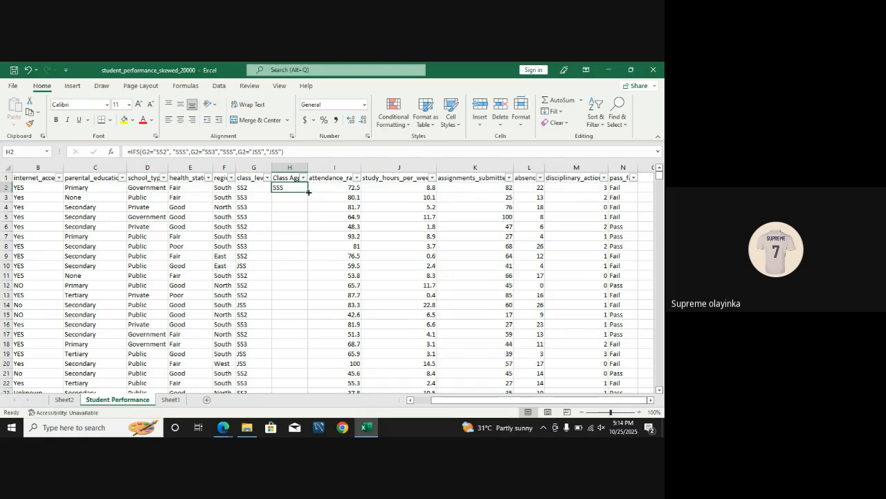
pyautogui.moveTo(307, 192); pyautogui.dragTo(306, 202)
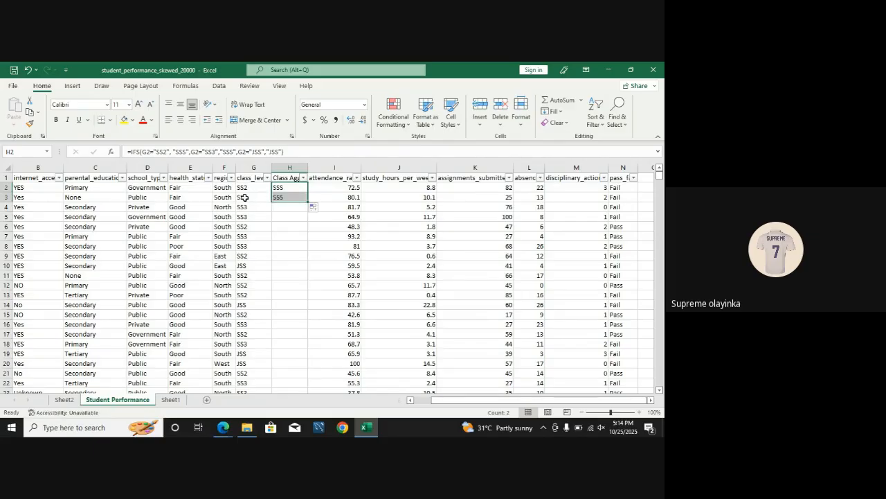
pyautogui.click(285, 198)
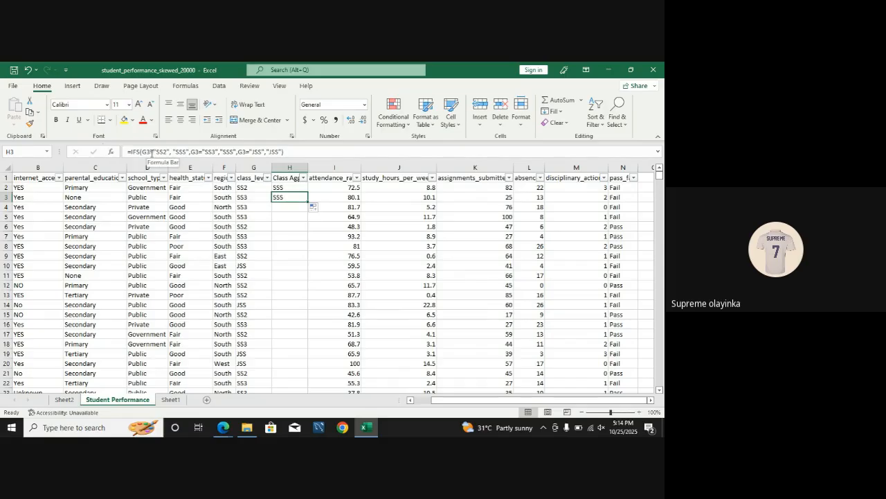
pyautogui.click(250, 198)
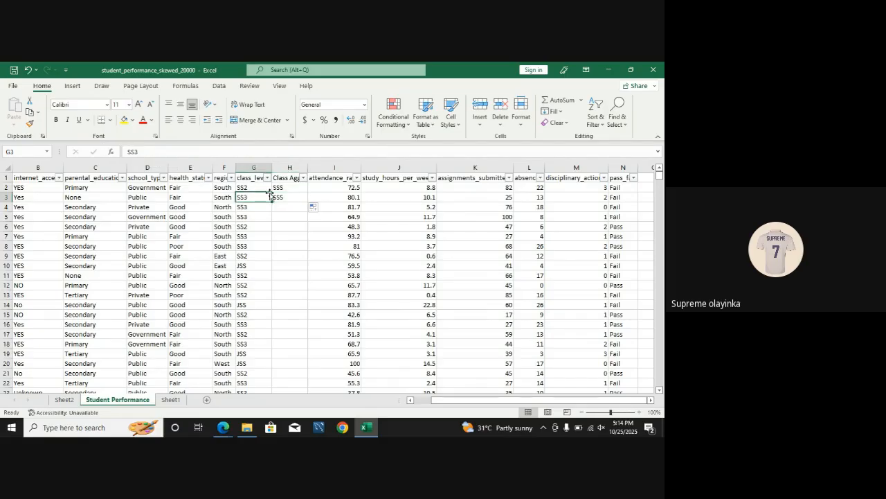
pyautogui.click(292, 200)
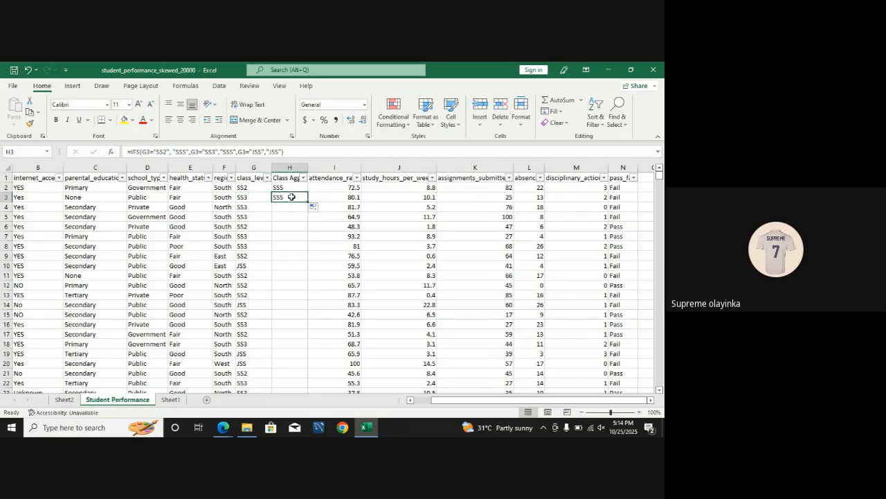
# Step: Fill the Class Agg formula from H3 down to H10 and compare rows 8 and 9 with their class_level values
pyautogui.moveTo(307, 205); pyautogui.dragTo(298, 268)
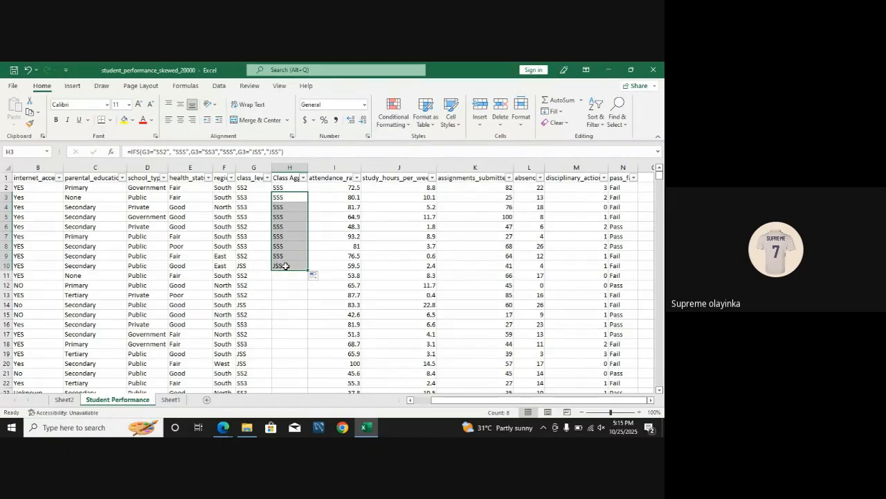
pyautogui.click(247, 257)
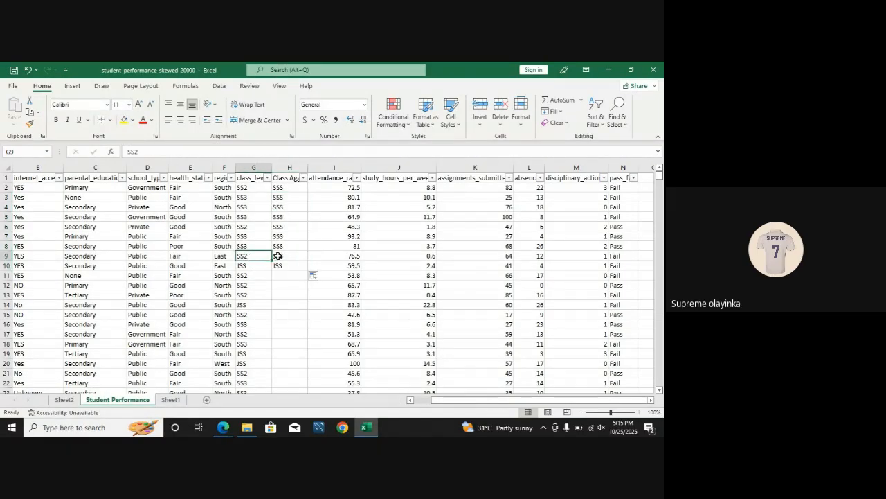
pyautogui.click(281, 256)
pyautogui.click(256, 248)
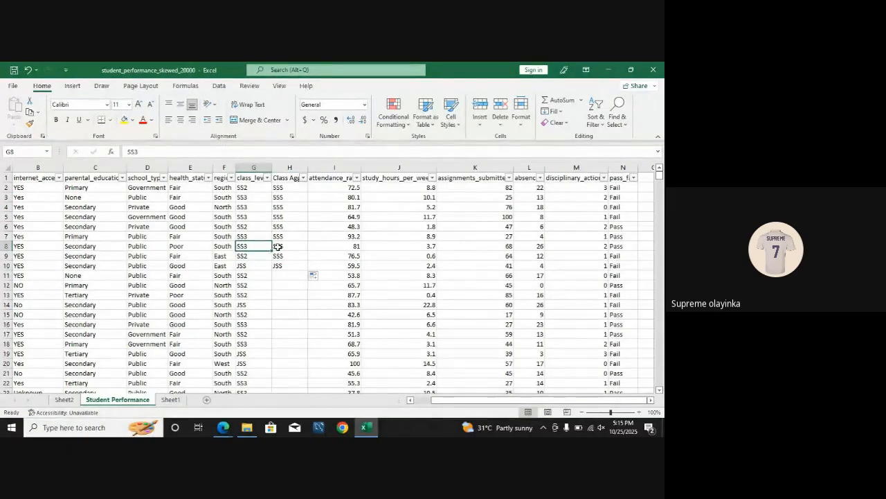
pyautogui.click(278, 247)
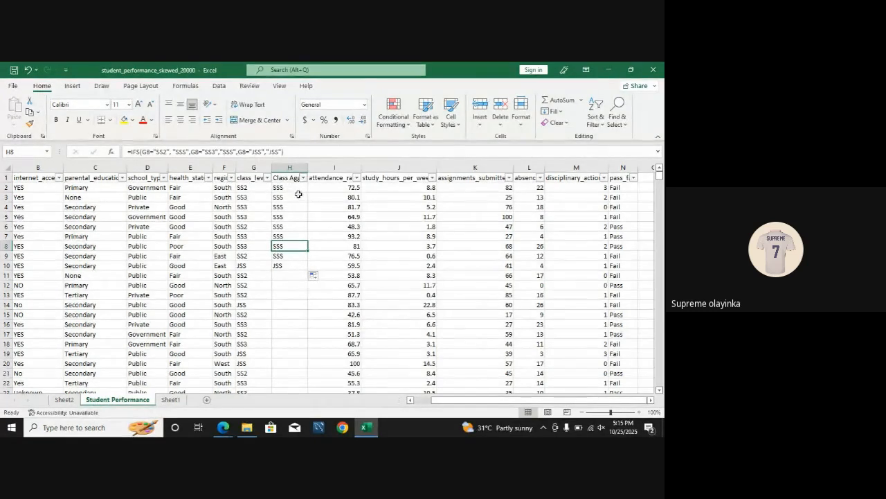
# Step: Fill the Class Agg formula from H10 down through the last data row
pyautogui.click(288, 265)
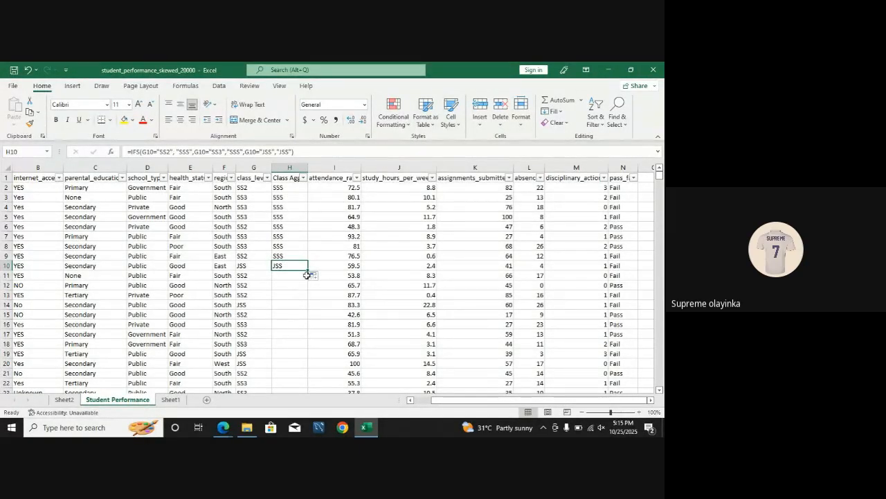
pyautogui.moveTo(308, 270)
pyautogui.mouseDown()
pyautogui.moveTo(306, 283)
pyautogui.moveTo(306, 271)
pyautogui.mouseUp()
pyautogui.doubleClick(308, 270)
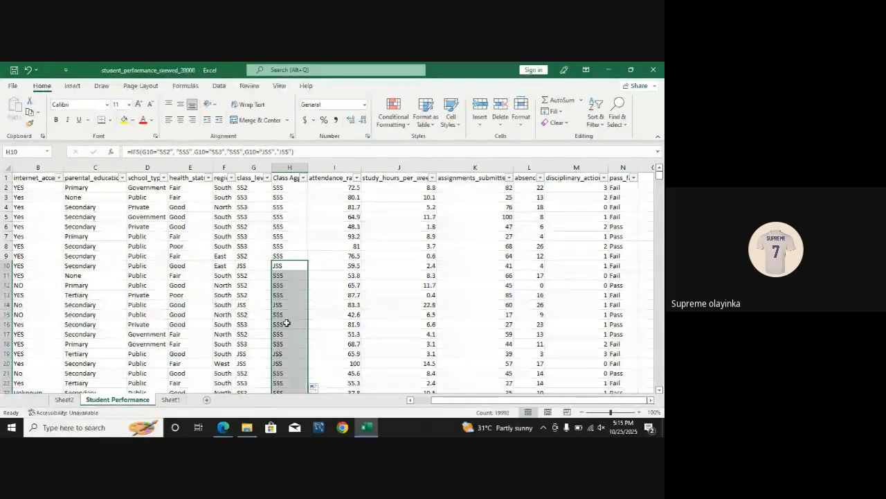
pyautogui.moveTo(659, 174)
pyautogui.mouseDown()
pyautogui.moveTo(655, 332)
pyautogui.moveTo(655, 166)
pyautogui.mouseUp()
pyautogui.click(413, 252)
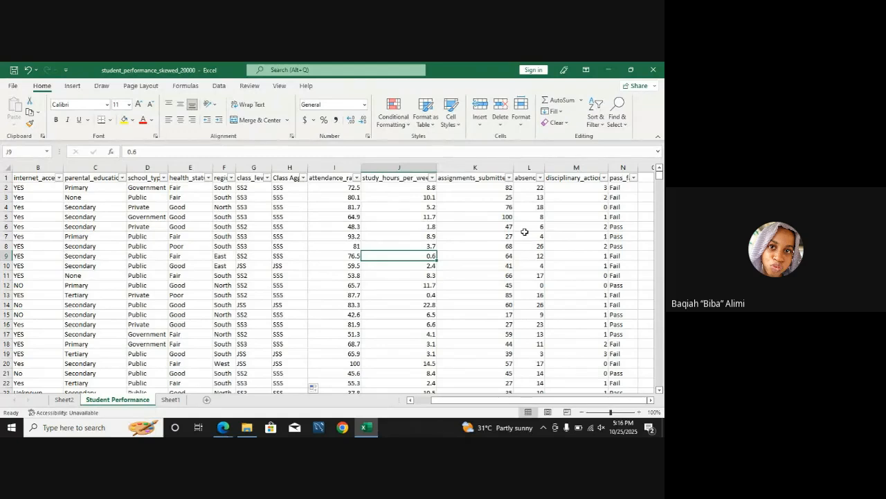
pyautogui.rightClick(383, 169)
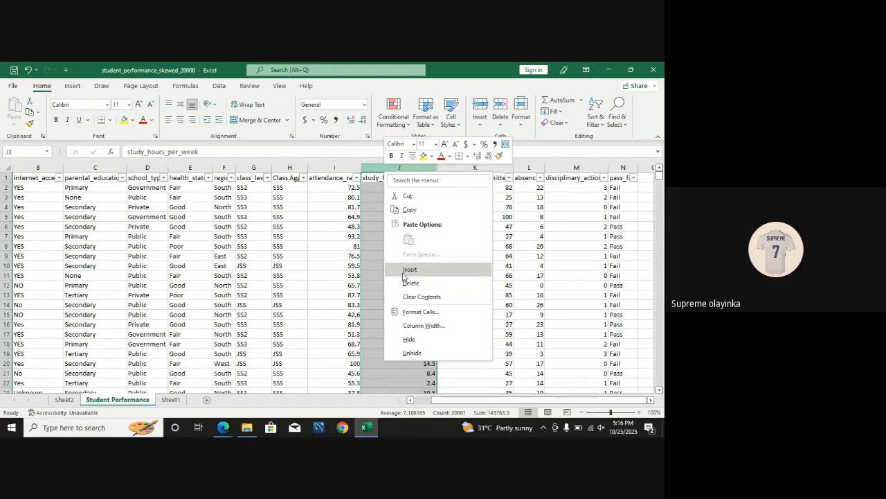
pyautogui.click(531, 279)
pyautogui.click(531, 279)
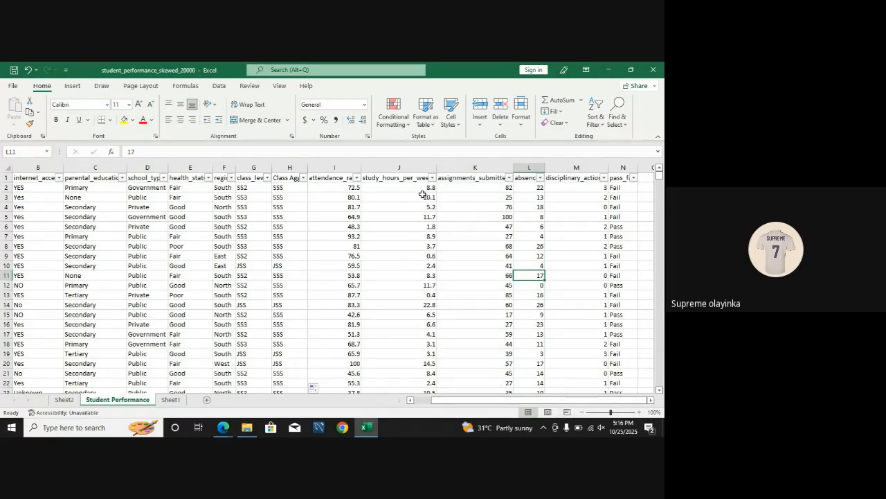
# Step: Examine the full range of values in the study_hours_per_week filter list without filtering anything out
pyautogui.click(386, 183)
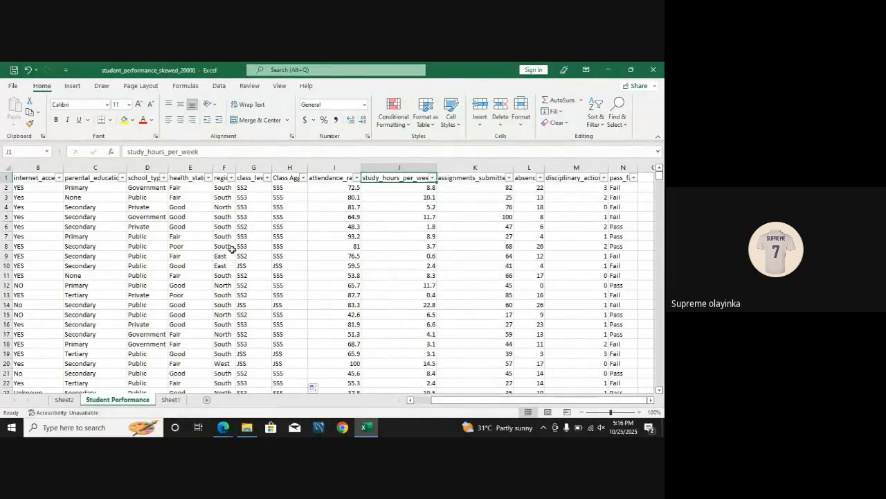
pyautogui.click(432, 178)
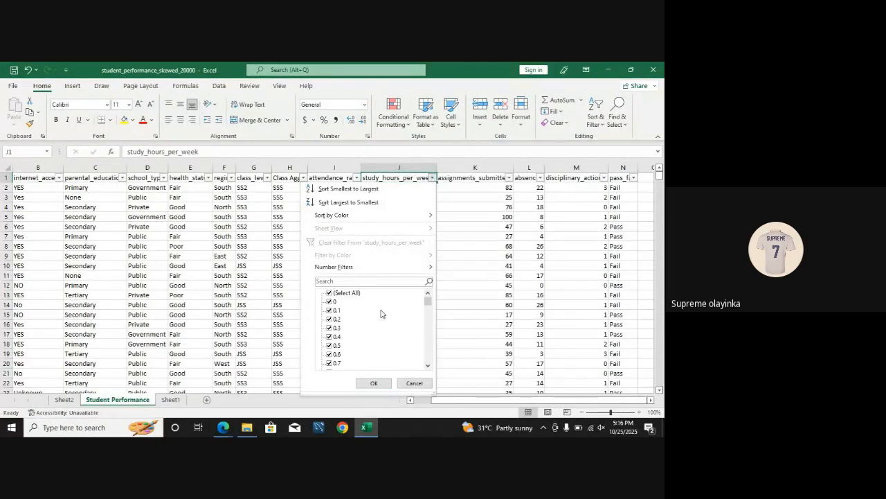
pyautogui.moveTo(428, 301); pyautogui.dragTo(427, 365)
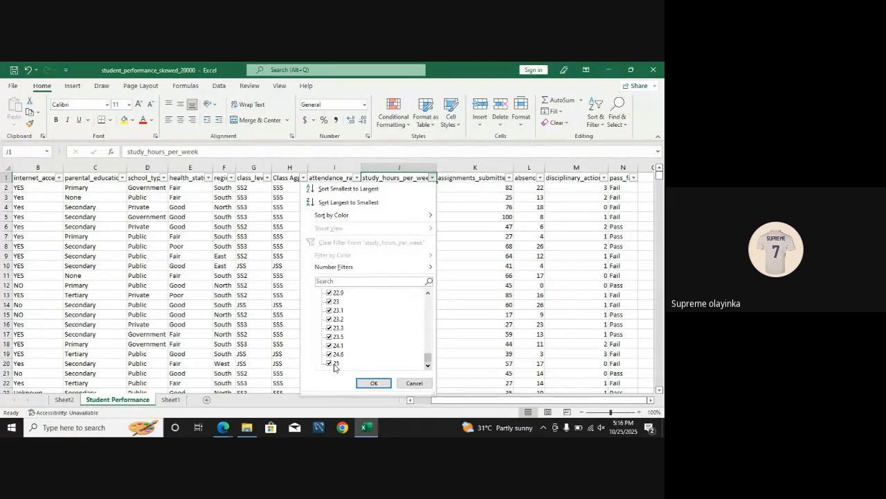
pyautogui.moveTo(427, 357); pyautogui.dragTo(429, 290)
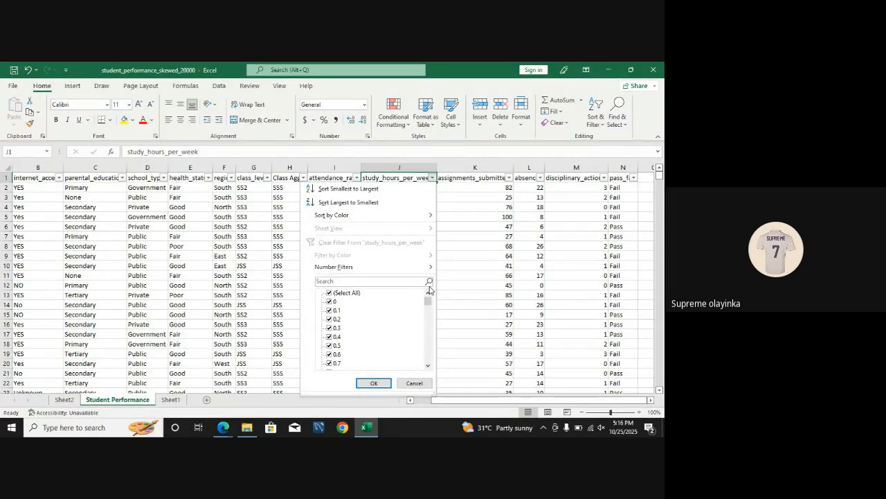
pyautogui.click(181, 400)
# Step: On Sheet1, enter the study-hours range 0-5 in N9 with the label "hp of failure" in O9
pyautogui.click(182, 400)
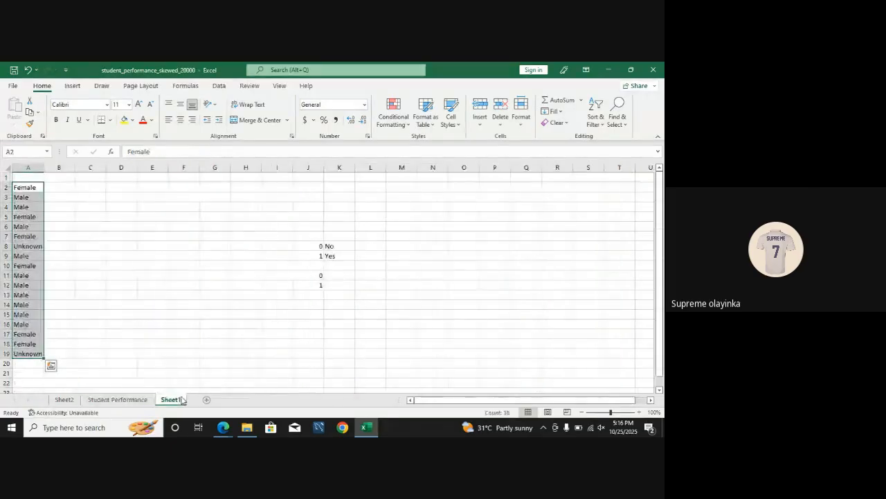
pyautogui.click(436, 256)
pyautogui.write('0')
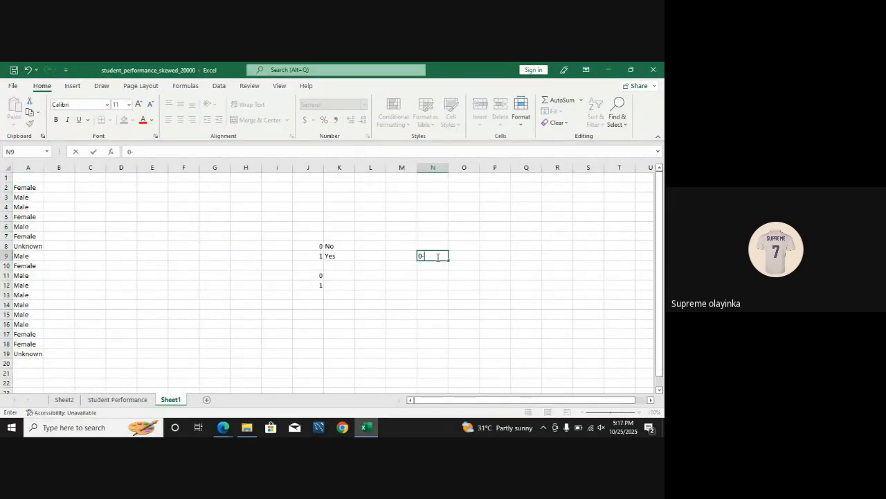
pyautogui.write('-5')
pyautogui.press('Tab')
pyautogui.write('h')
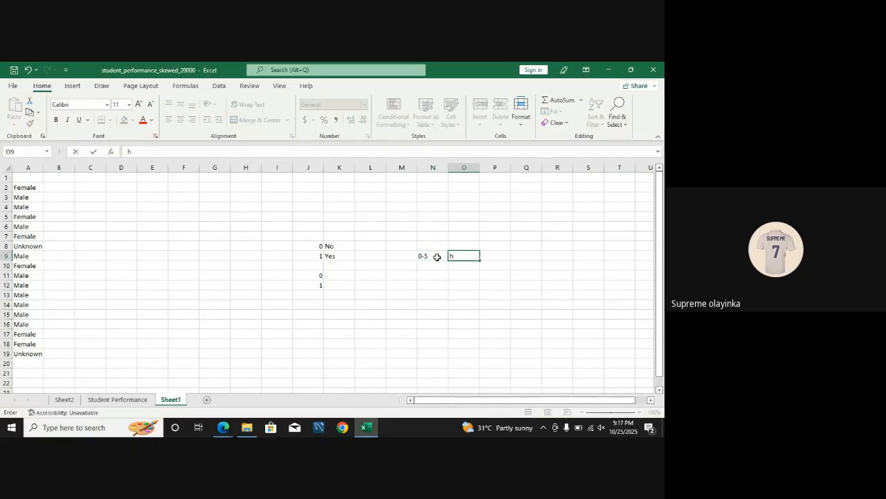
pyautogui.write('p of failure')
# Step: Enter the range 6-10 in N10 with the label "Failure" in O10
pyautogui.click(435, 266)
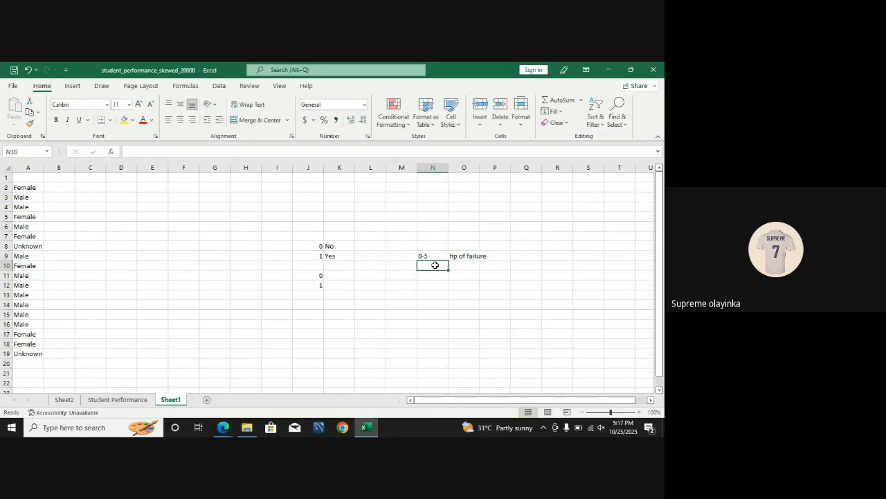
pyautogui.write('6-10')
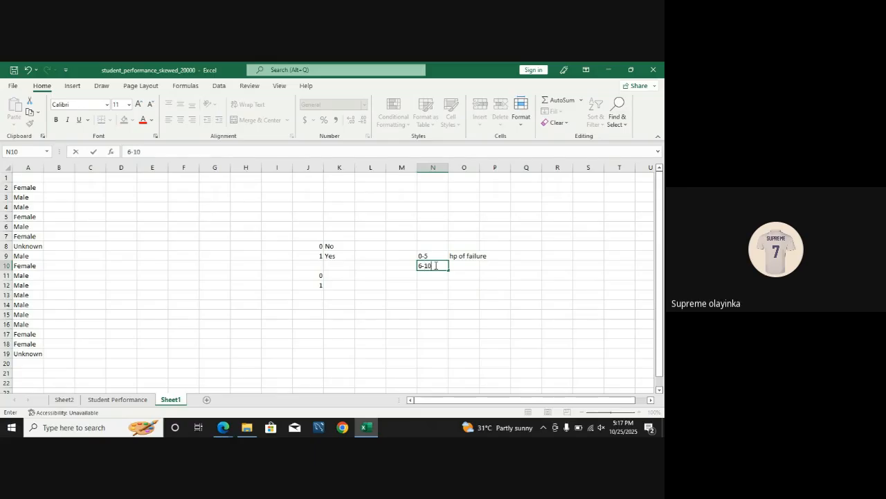
pyautogui.click(456, 266)
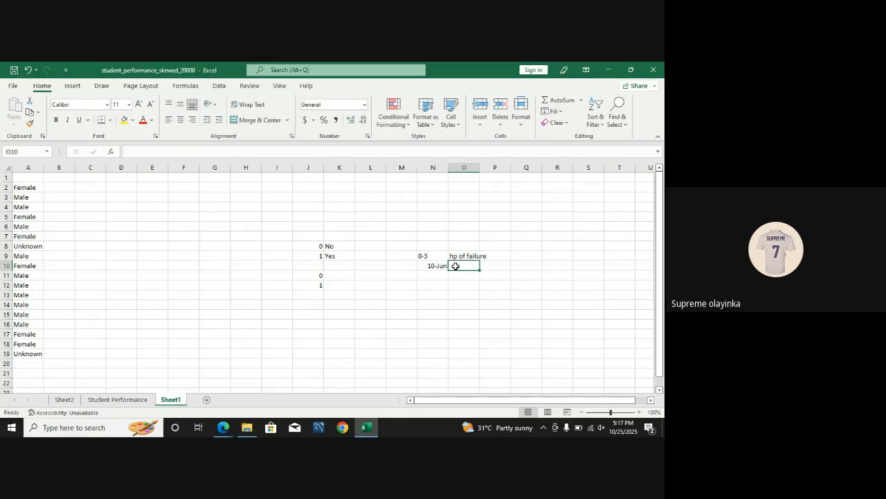
pyautogui.write('Failure')
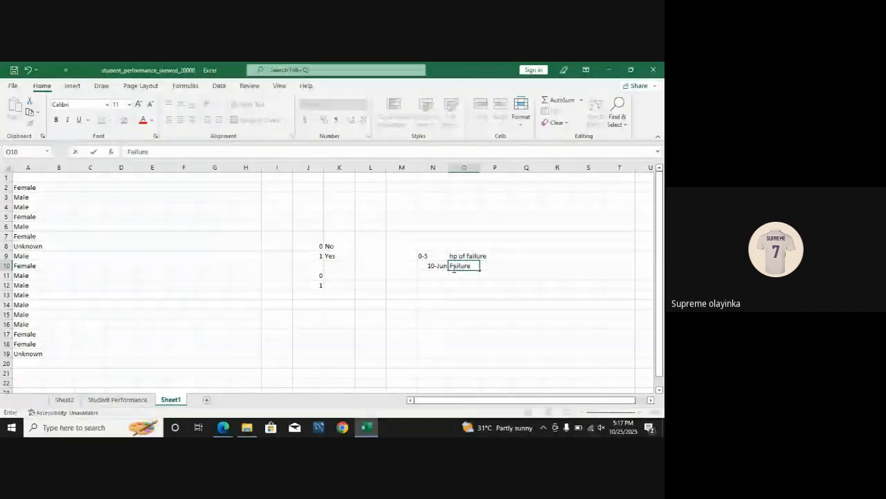
# Step: Re-enter the range in N10 as 6--10 with a double hyphen
pyautogui.click(441, 265)
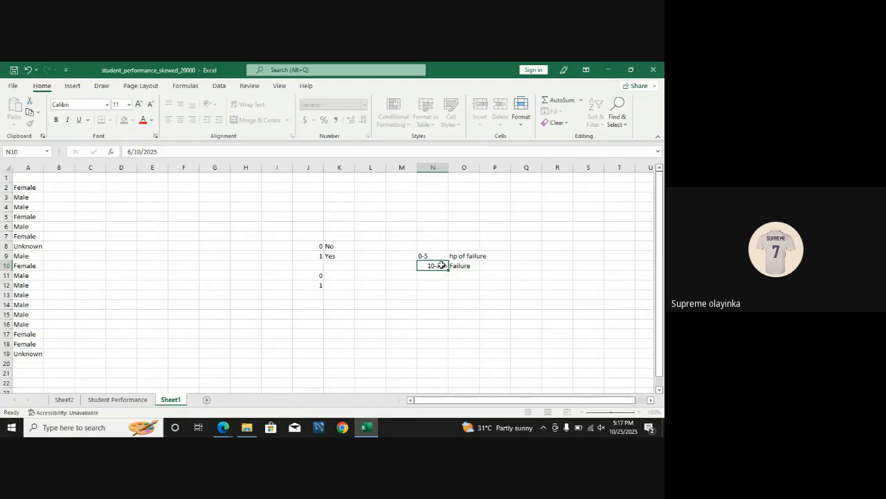
pyautogui.write('6')
pyautogui.doubleClick(441, 265)
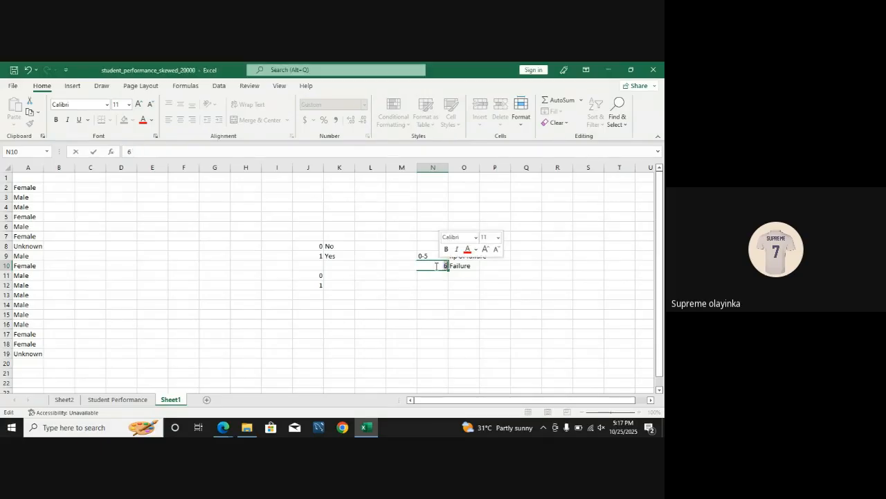
pyautogui.write('--')
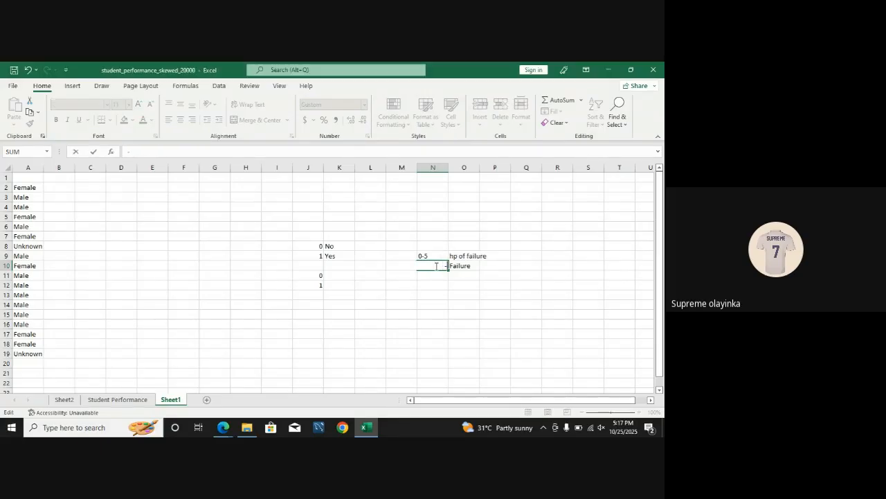
pyautogui.press('BackSpace')
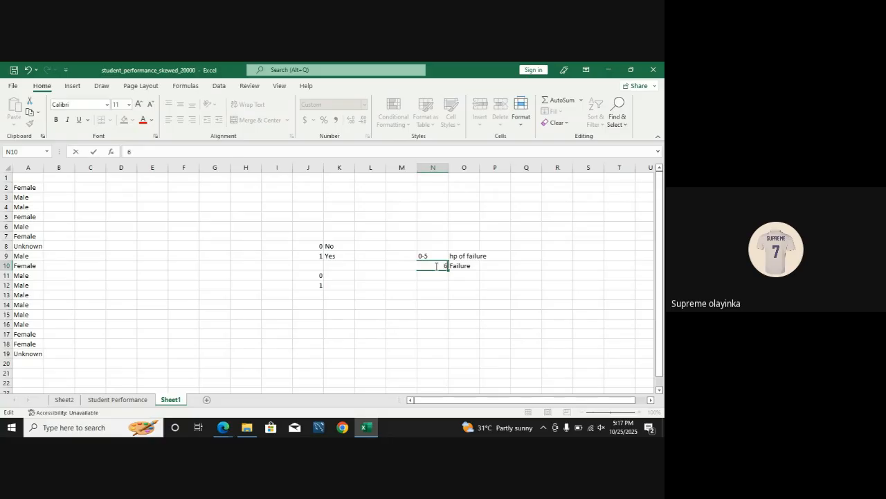
pyautogui.write('10')
pyautogui.press('Return')
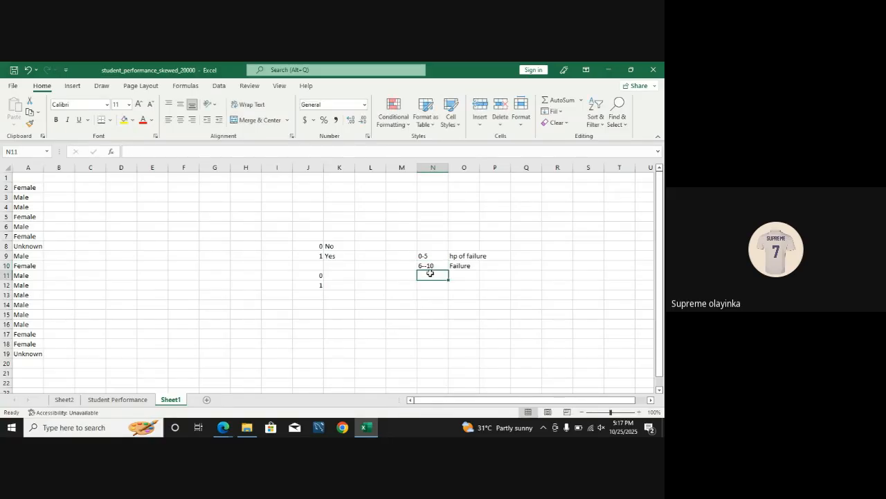
# Step: Enter the range 11--15 in N11 with the label "Pass" in O11
pyautogui.write('11-15')
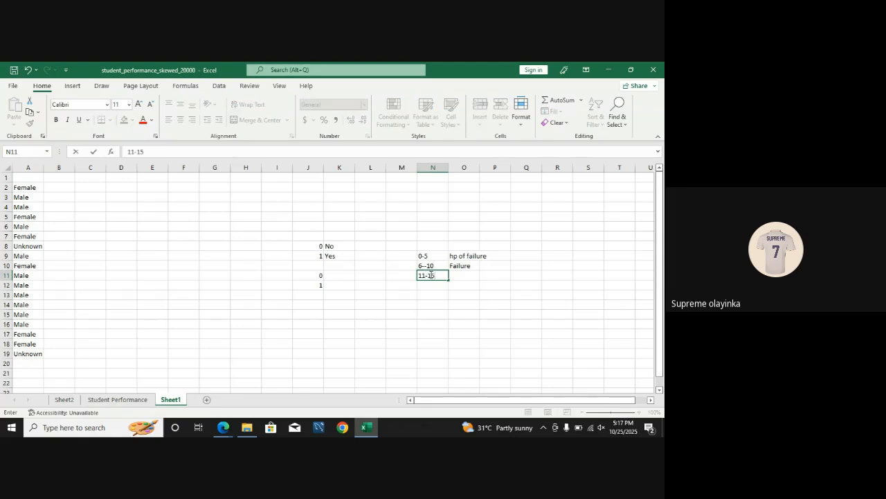
pyautogui.press('BackSpace')
pyautogui.press('BackSpace')
pyautogui.write('15')
pyautogui.click(462, 275)
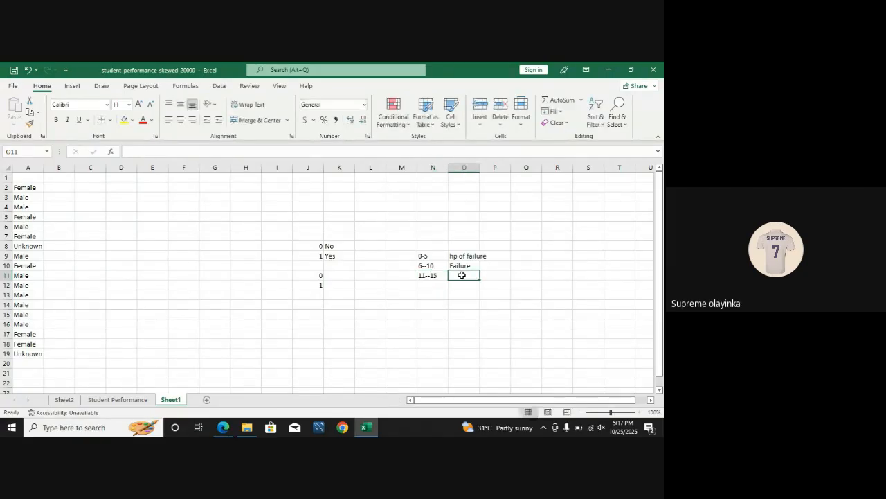
pyautogui.write('1')
pyautogui.press('BackSpace')
pyautogui.write('Pass')
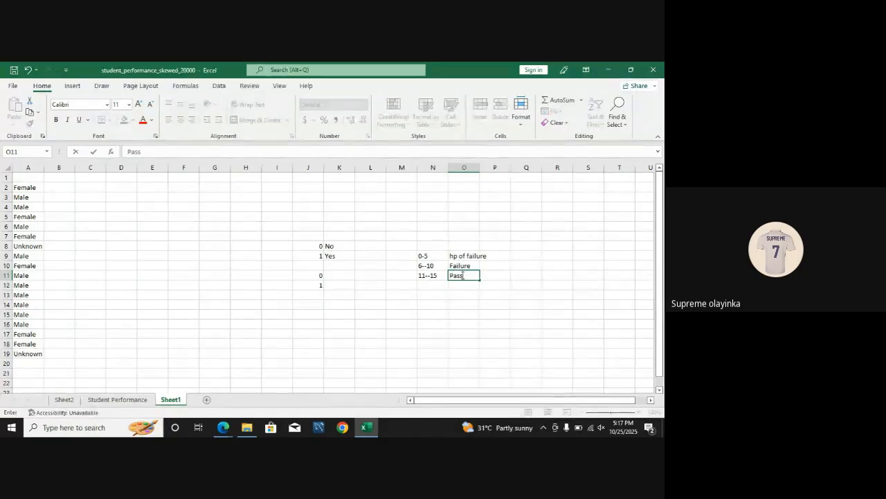
# Step: Add the range 16--20 in N12 and label it "Good" in O12
pyautogui.click(429, 285)
pyautogui.write('16--20')
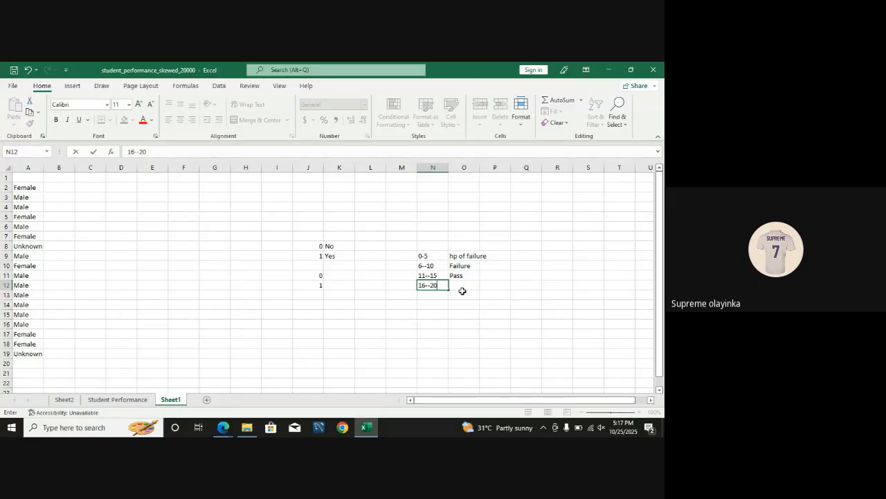
pyautogui.click(460, 286)
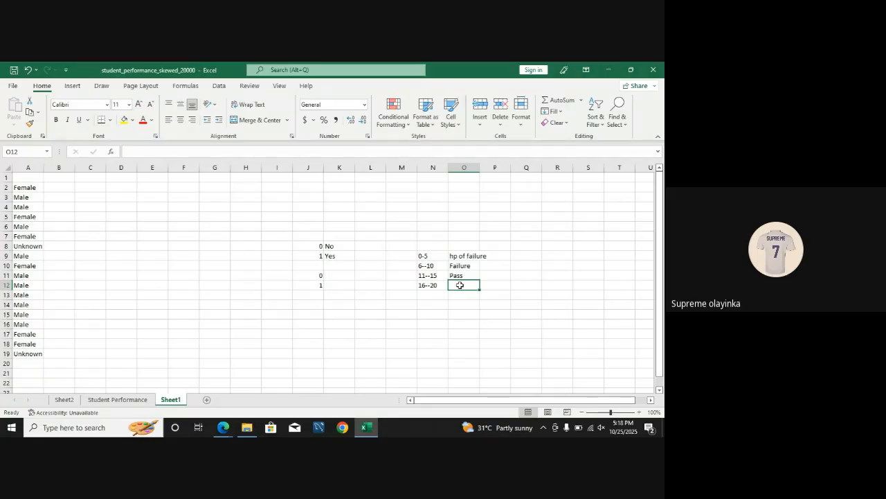
pyautogui.write('G')
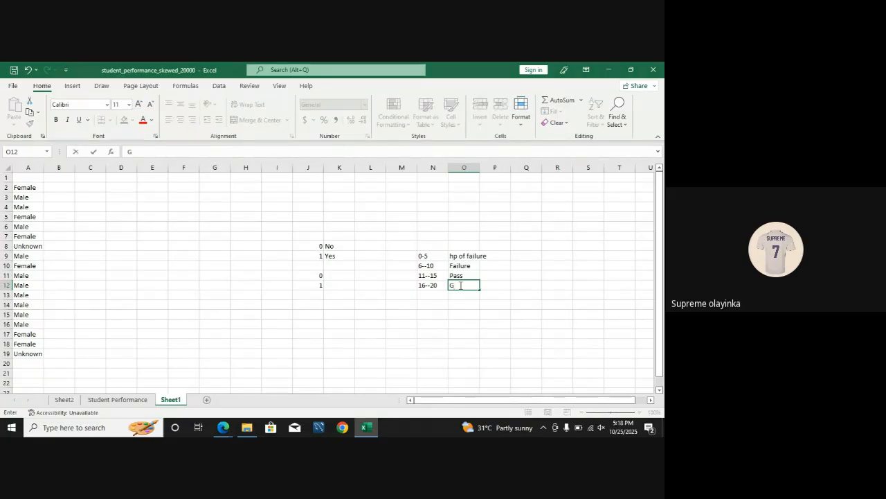
pyautogui.write('ood')
# Step: Add the range 21--25 in N13 and label it "Excellent" in O13
pyautogui.click(431, 293)
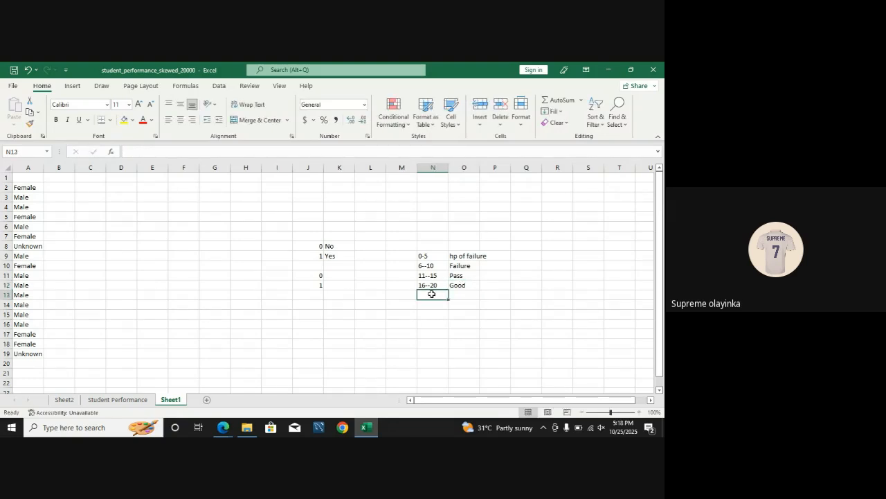
pyautogui.write('21--25')
pyautogui.press('Tab')
pyautogui.write('Excellent')
# Step: Relabel the 6--10 range in O10 as "Poor" and the 0-5 range in O9 as "Vpoor"
pyautogui.click(460, 266)
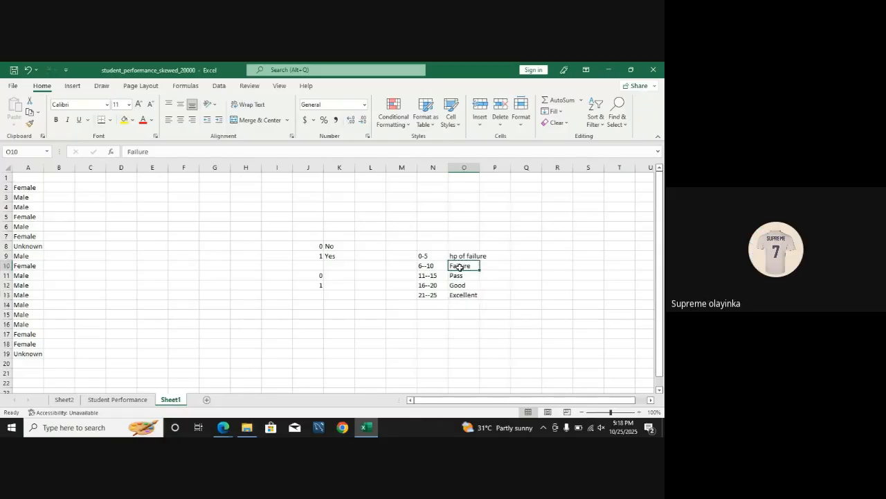
pyautogui.doubleClick(460, 266)
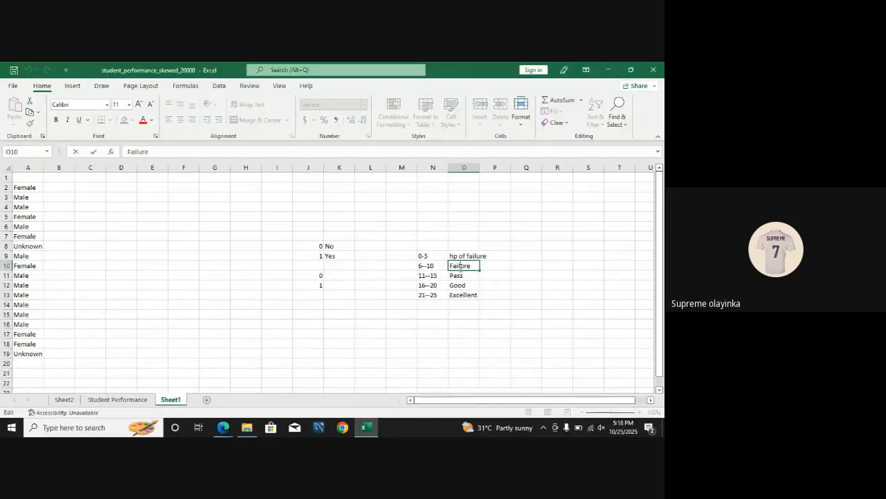
pyautogui.moveTo(477, 266); pyautogui.dragTo(437, 268)
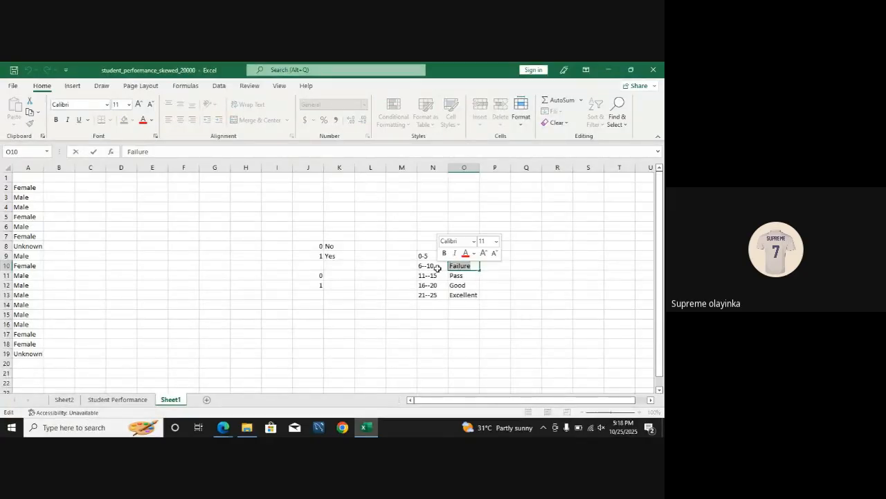
pyautogui.write('Poor')
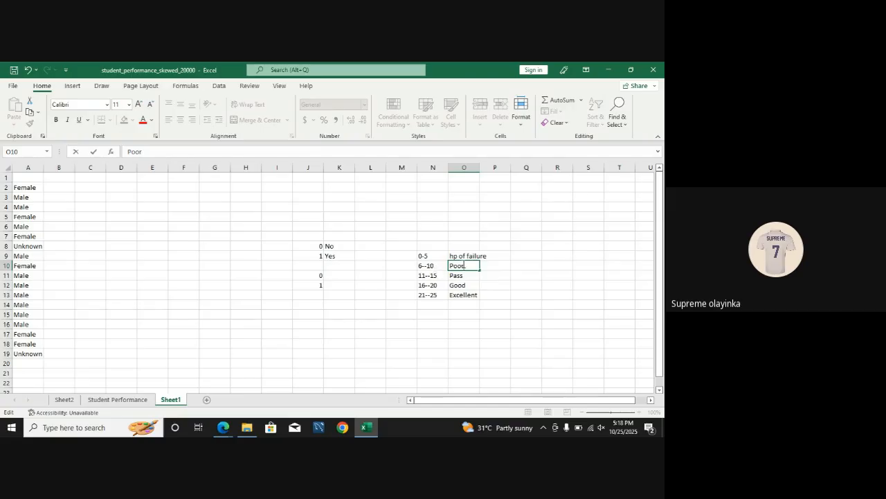
pyautogui.click(459, 256)
pyautogui.doubleClick(460, 256)
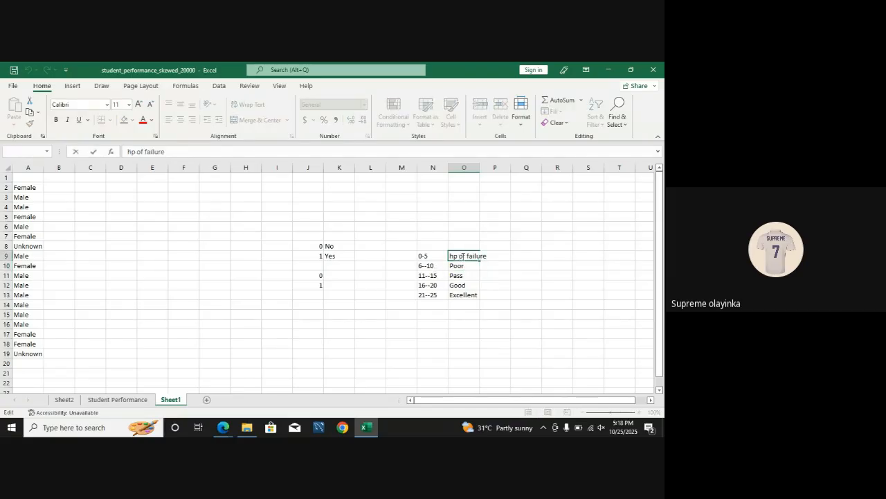
pyautogui.tripleClick(465, 256)
pyautogui.write('Vpoor')
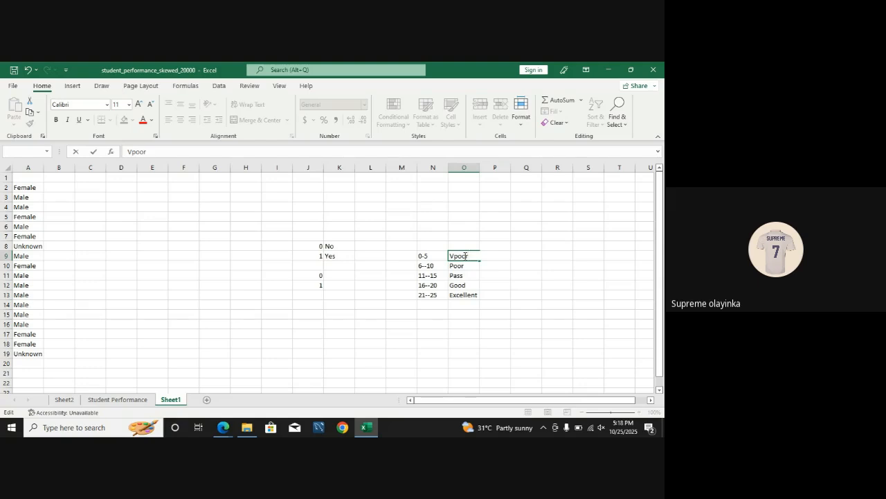
pyautogui.click(491, 287)
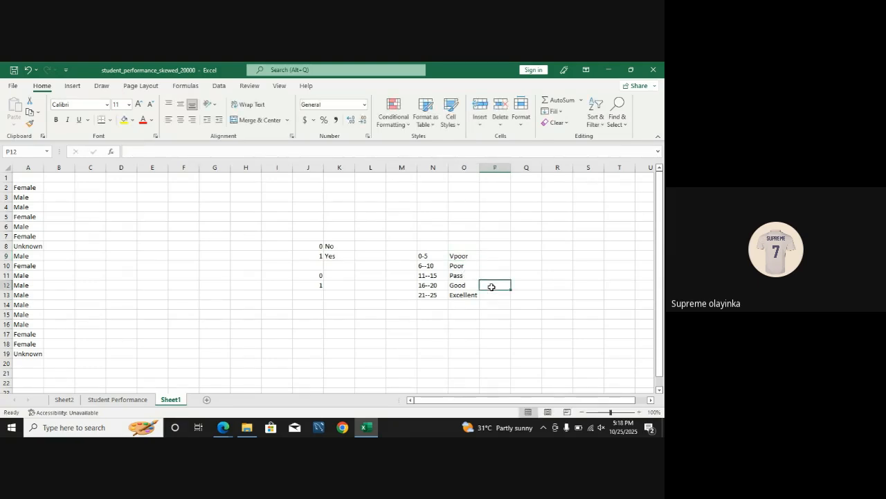
# Step: Review the study-hours ranges in N9:N13 against their category labels in O9:O13
pyautogui.click(458, 266)
pyautogui.click(459, 277)
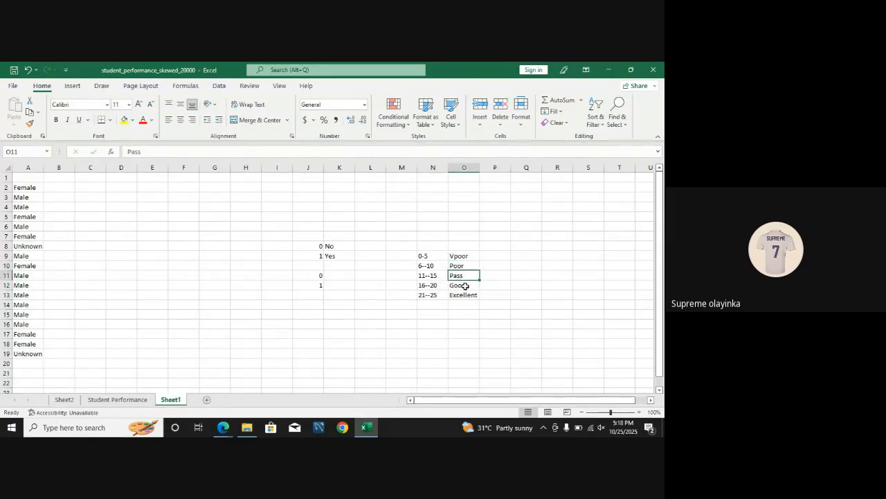
pyautogui.click(464, 292)
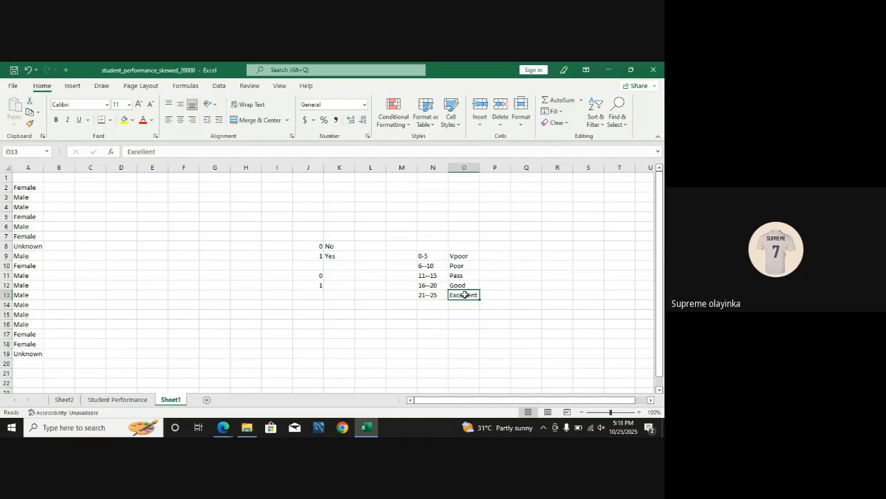
pyautogui.click(426, 256)
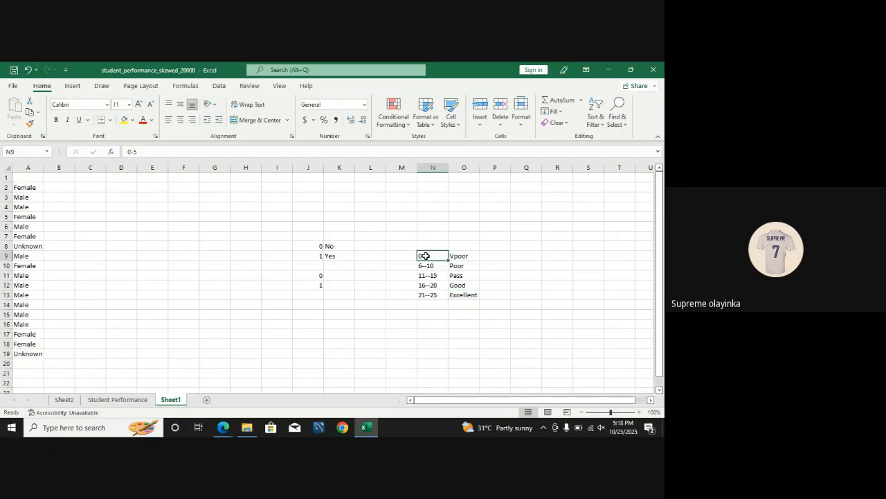
pyautogui.click(461, 256)
pyautogui.click(432, 265)
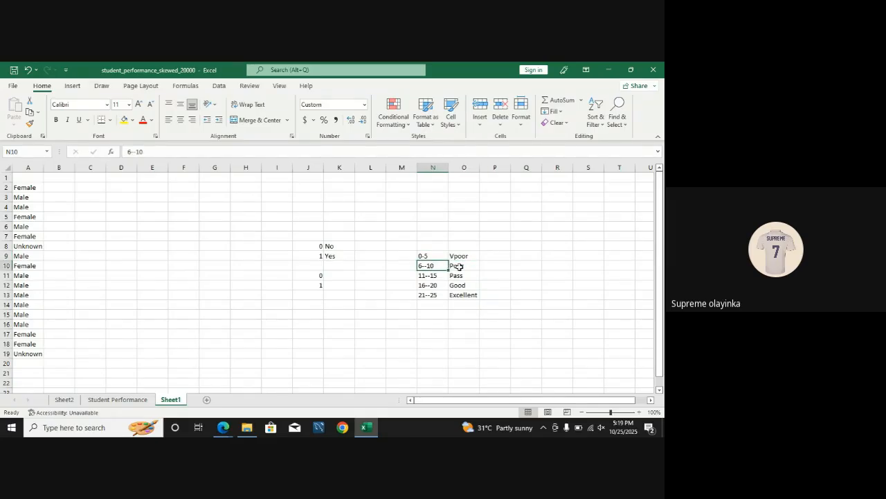
pyautogui.click(459, 266)
pyautogui.click(433, 275)
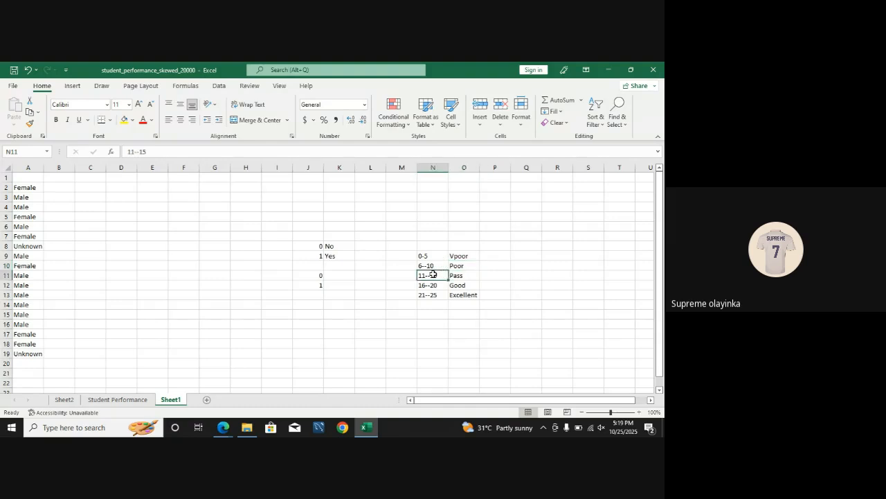
pyautogui.click(460, 275)
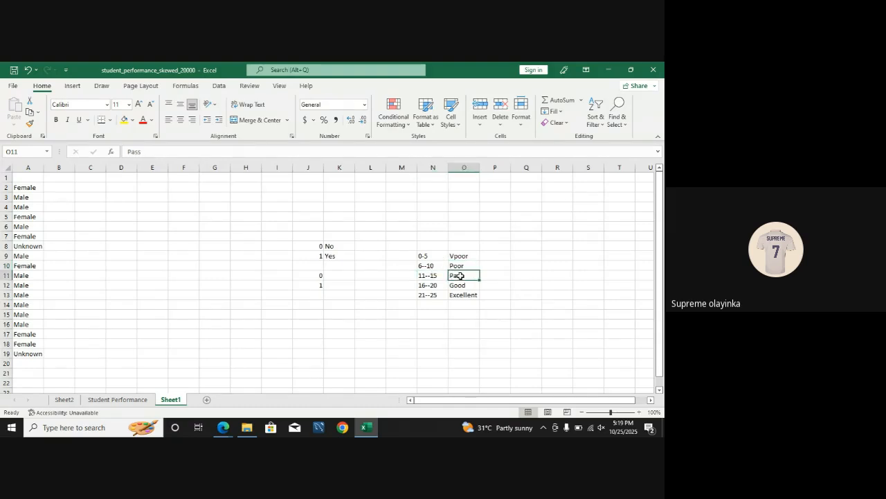
pyautogui.click(423, 284)
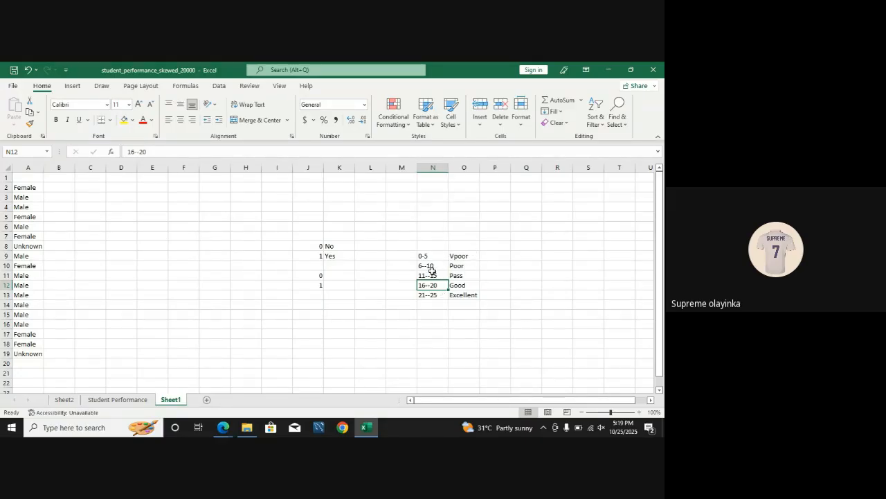
# Step: Insert a blank column between study_hours_per_week and assignments_submitted on the Student Performance sheet
pyautogui.click(114, 400)
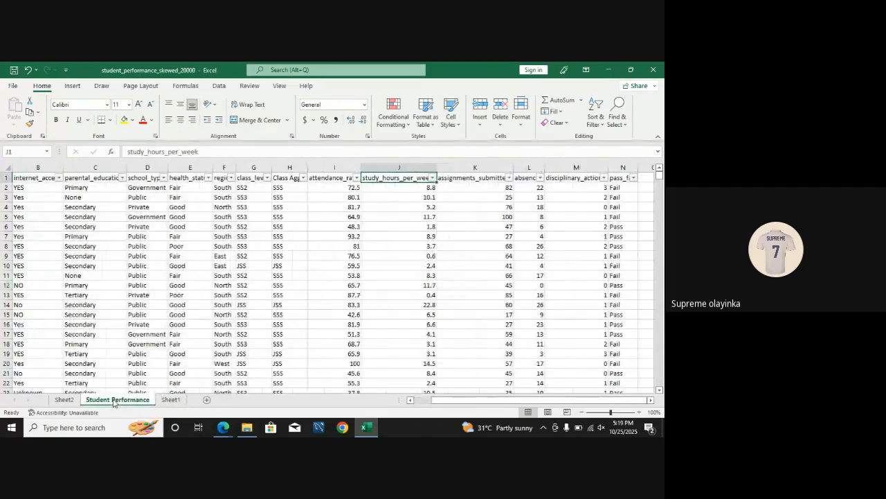
pyautogui.rightClick(471, 164)
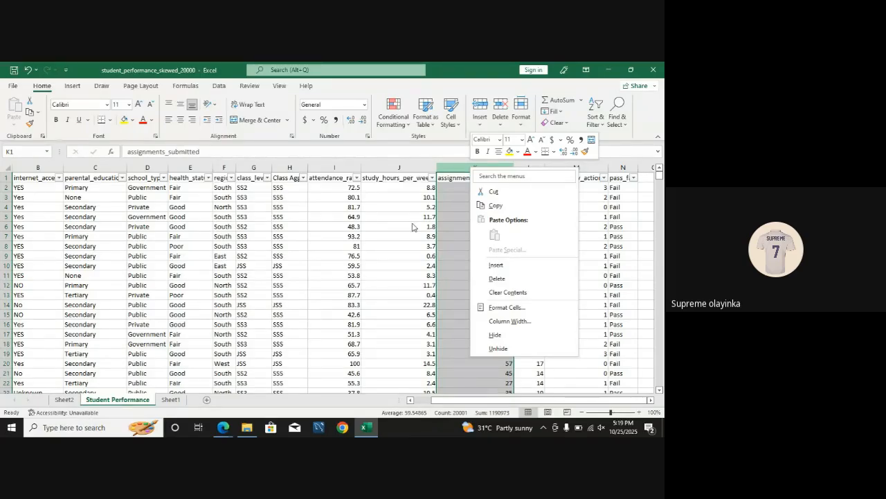
pyautogui.click(512, 265)
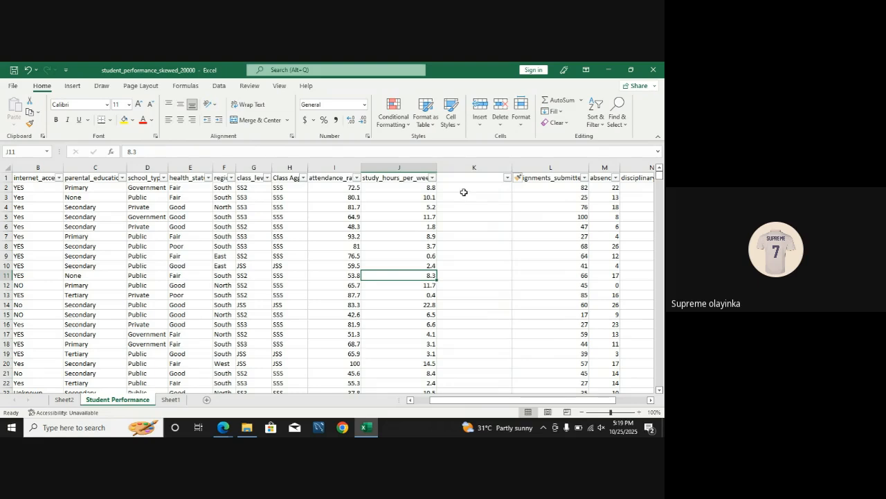
# Step: Start an IFS formula in K2 that returns "V.Poor" when J2<5
pyautogui.click(463, 189)
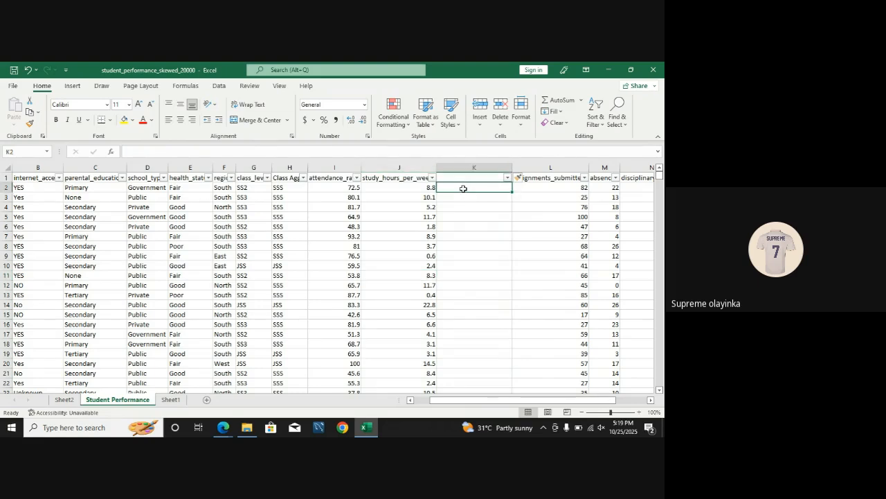
pyautogui.write('=ifs')
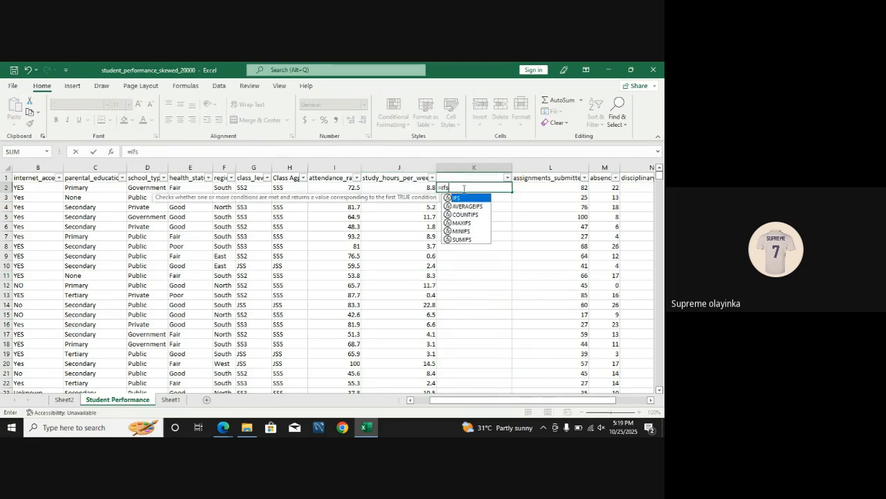
pyautogui.press('Tab')
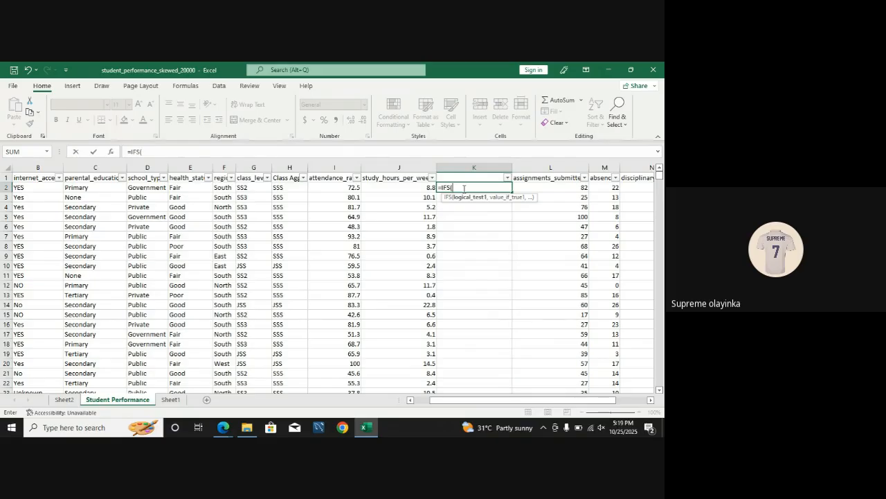
pyautogui.click(425, 189)
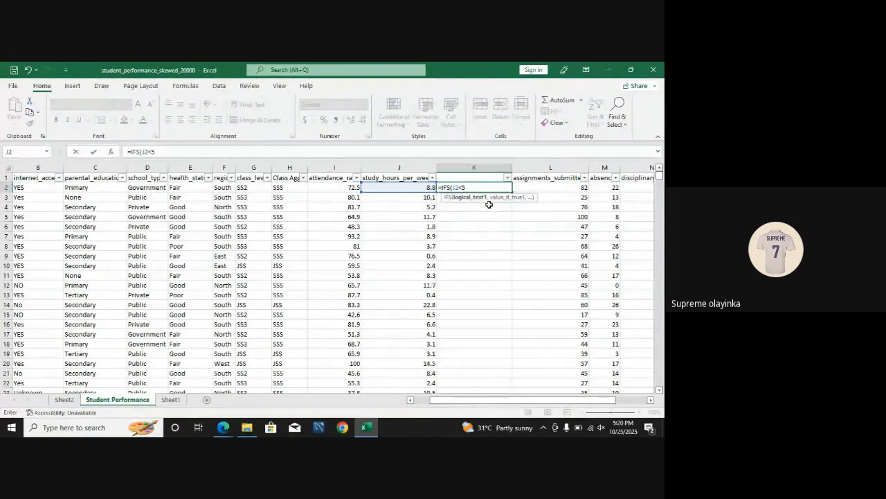
pyautogui.write(',')
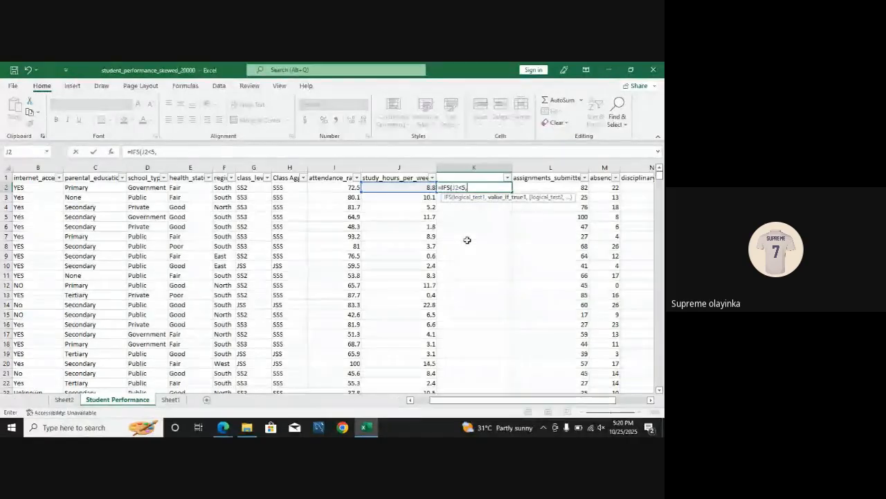
pyautogui.write('"V.Poor"')
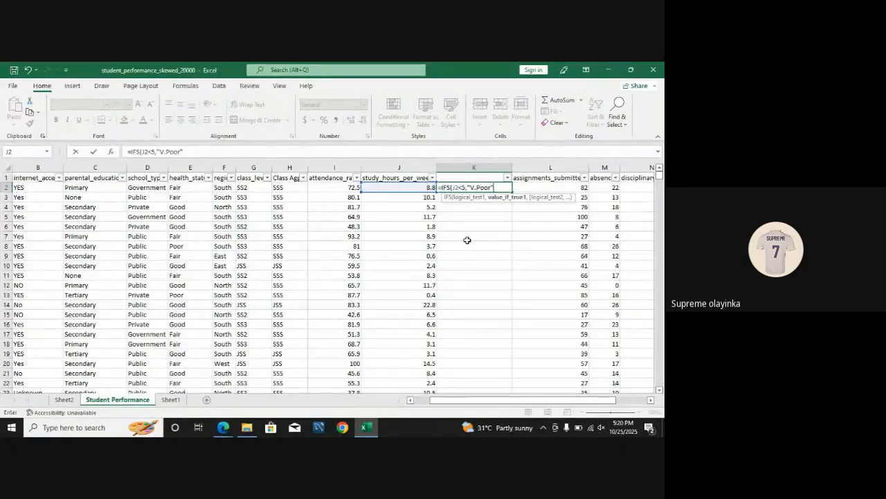
pyautogui.write(',')
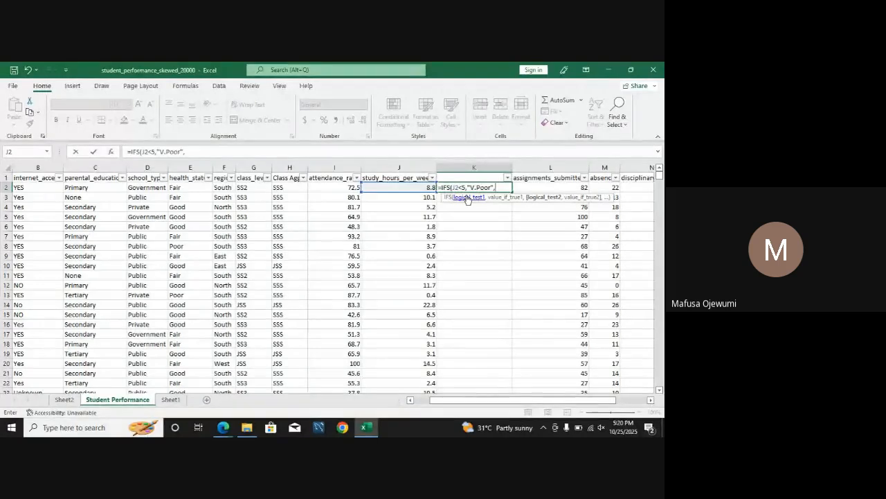
# Step: Change the first test of the K2 formula to J2<=5
pyautogui.click(462, 187)
pyautogui.write('=')
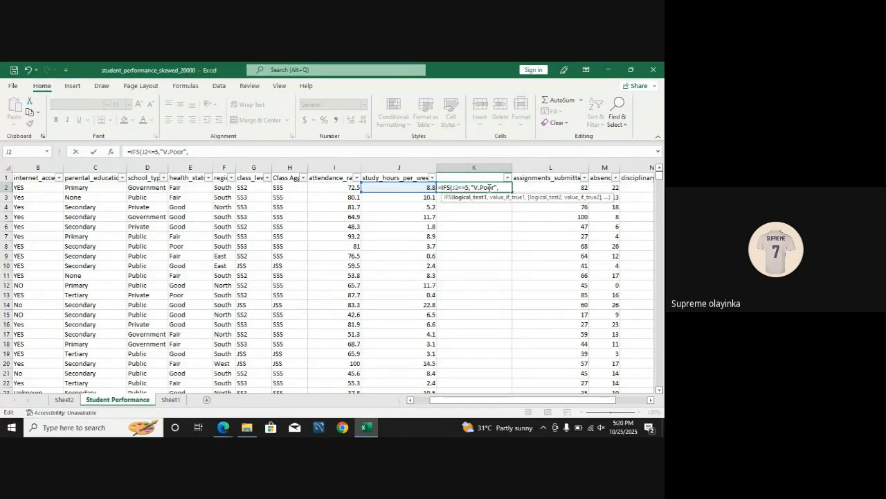
pyautogui.click(502, 188)
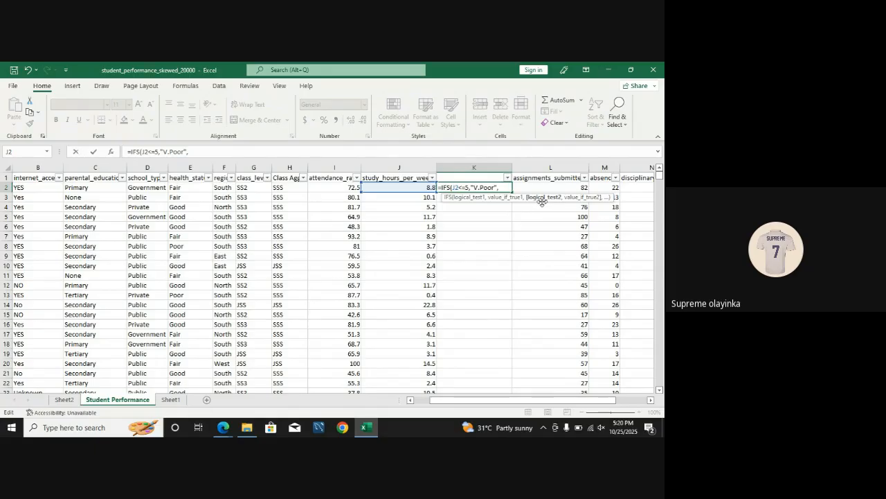
# Step: Add the second IFS test J2<=10 with the result "Poor" to the K2 formula
pyautogui.click(417, 188)
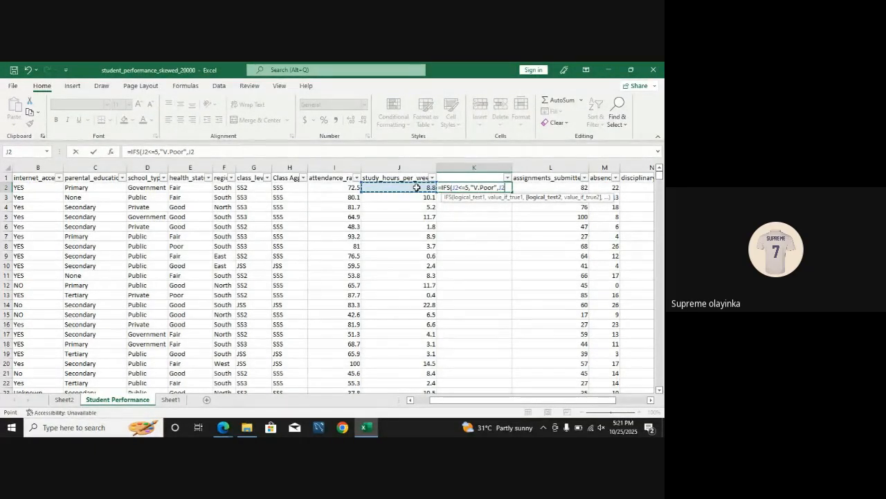
pyautogui.write('<=')
pyautogui.write('10,')
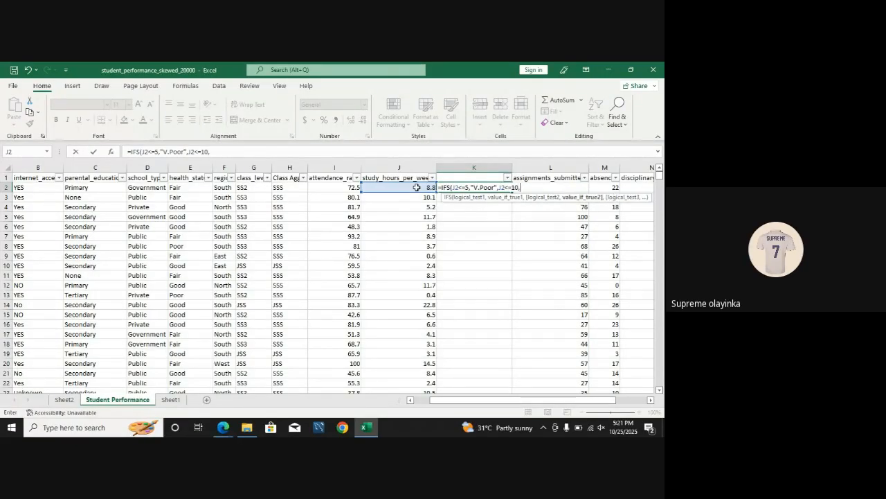
pyautogui.write(' "Poor",')
# Step: Begin the third IFS test on J2 with the <= operator in the K2 formula
pyautogui.click(416, 187)
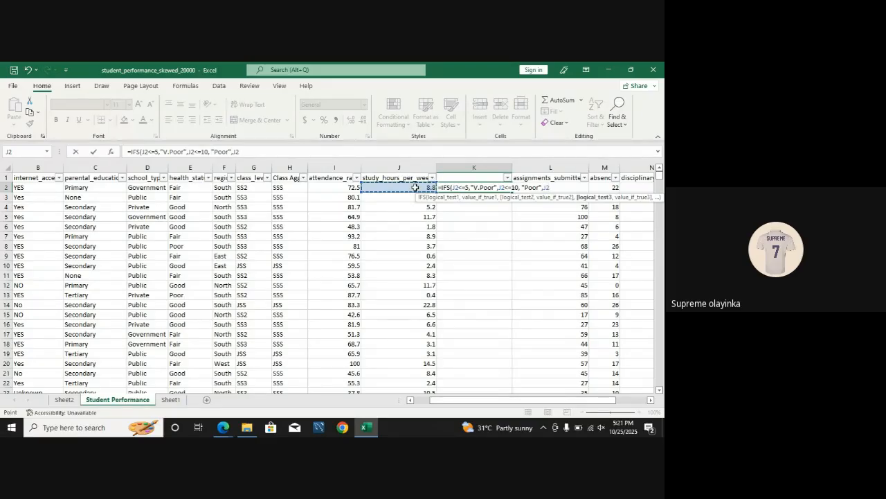
pyautogui.write('<=1')
pyautogui.click(565, 187)
pyautogui.click(475, 225)
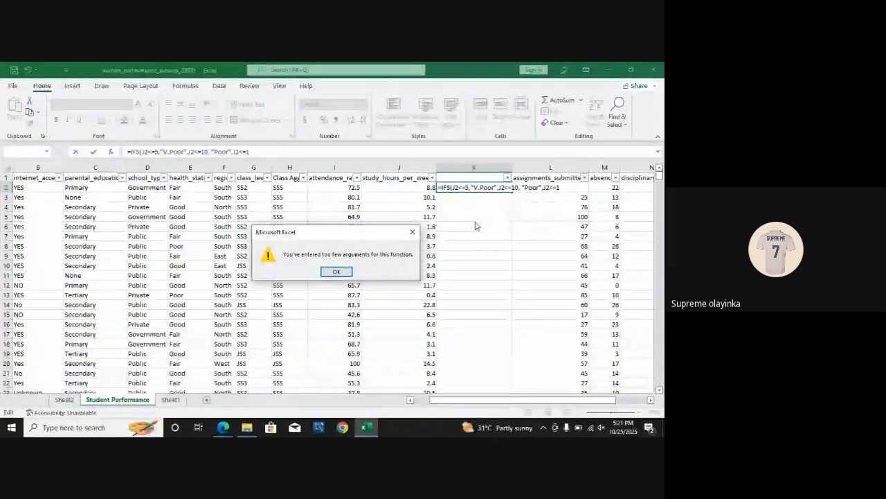
pyautogui.click(347, 268)
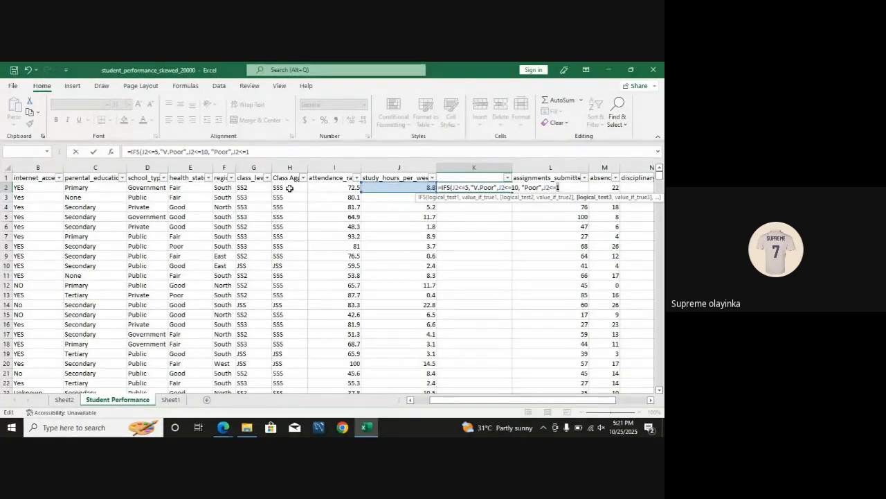
pyautogui.click(259, 150)
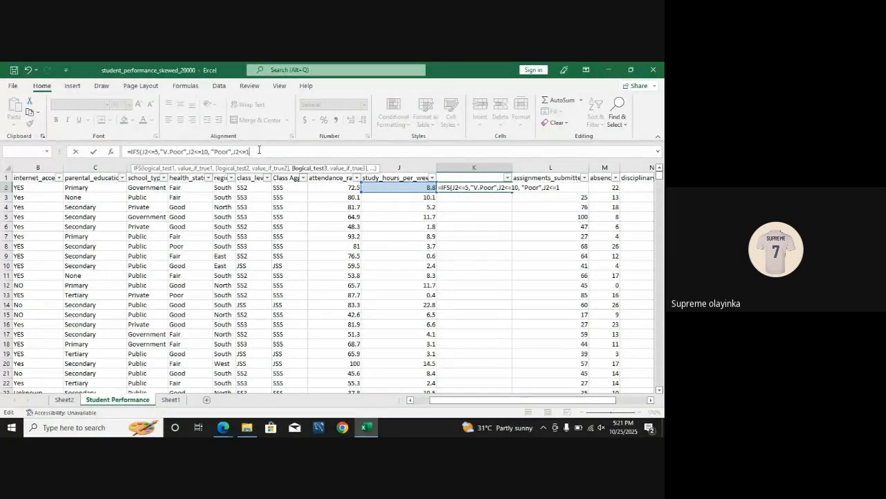
pyautogui.click(603, 72)
pyautogui.click(605, 66)
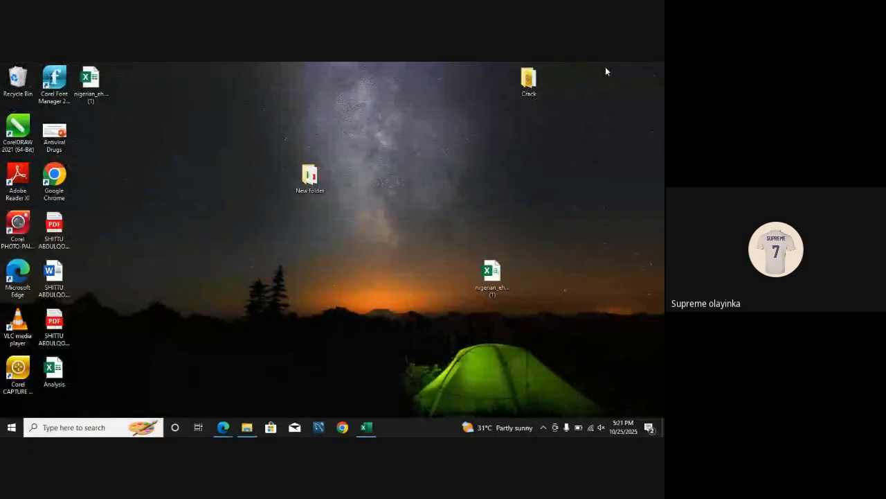
pyautogui.click(366, 427)
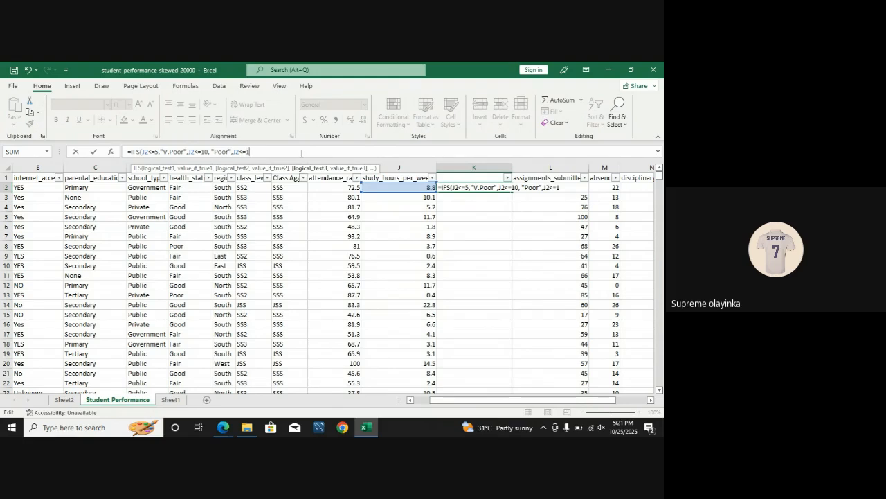
# Step: Complete the third IFS test as J2<=15 with the result "Pass"
pyautogui.press('BackSpace')
pyautogui.press('BackSpace')
pyautogui.press('BackSpace')
pyautogui.write(',')
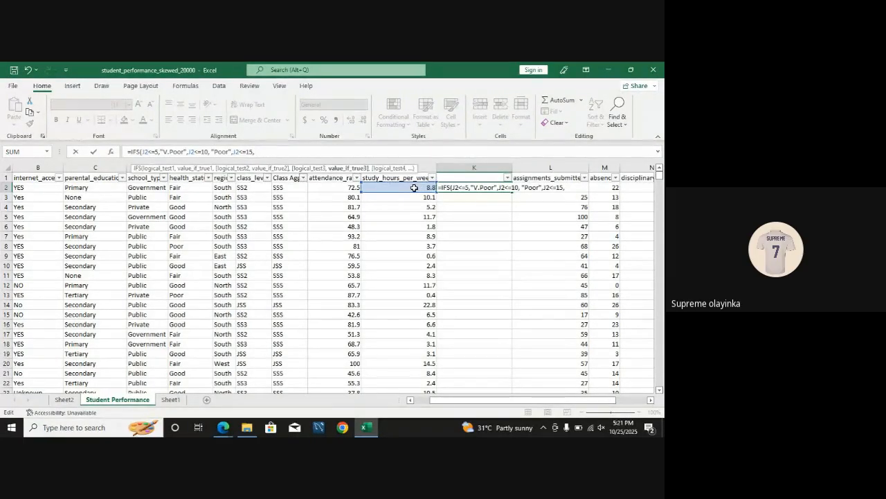
pyautogui.write(' "')
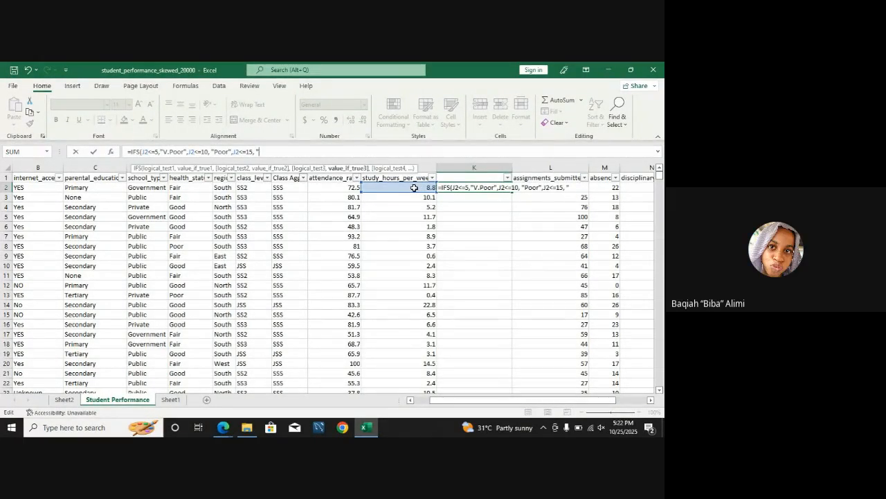
pyautogui.write('Pass",')
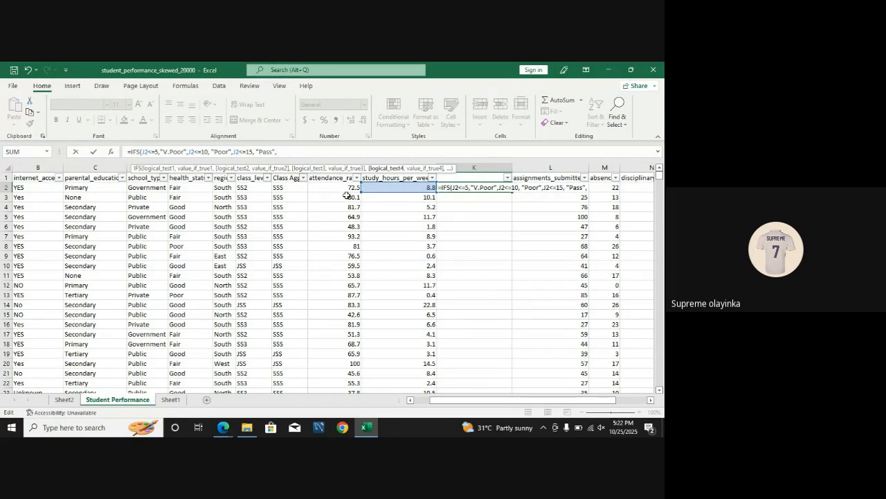
# Step: Add the fourth IFS test J2<=20 with the result "Good" to the K2 formula
pyautogui.click(398, 187)
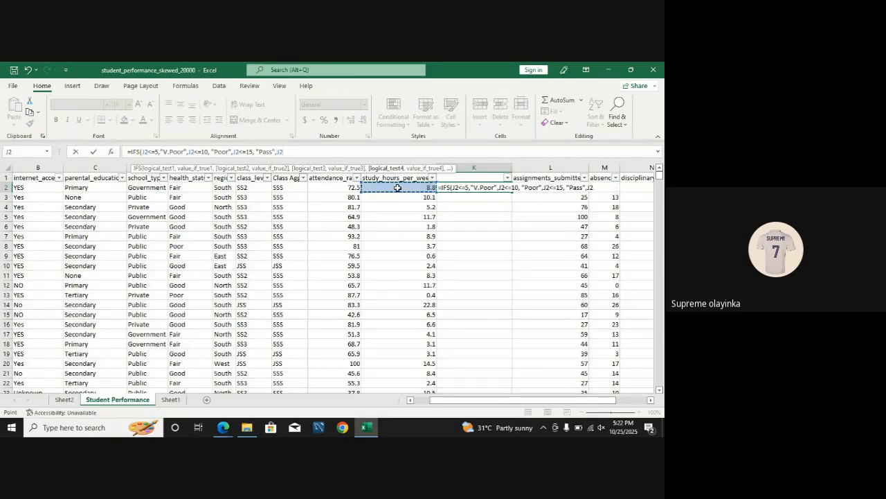
pyautogui.write('<=')
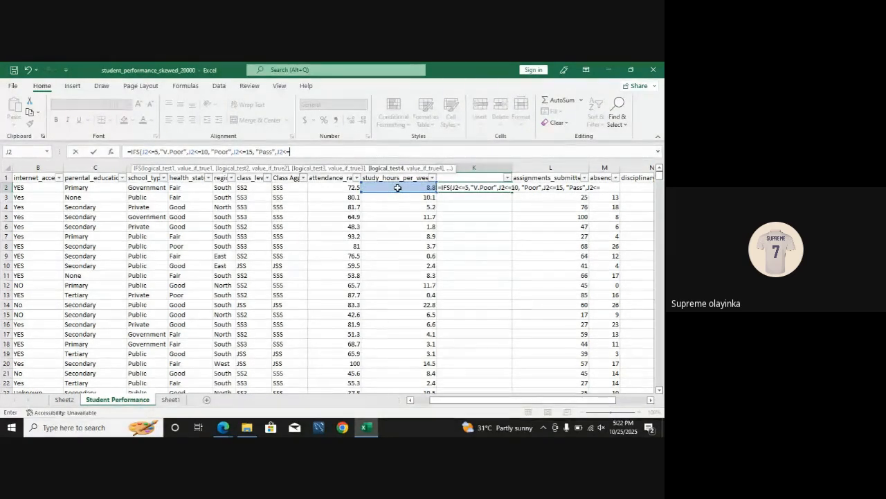
pyautogui.write('20, "')
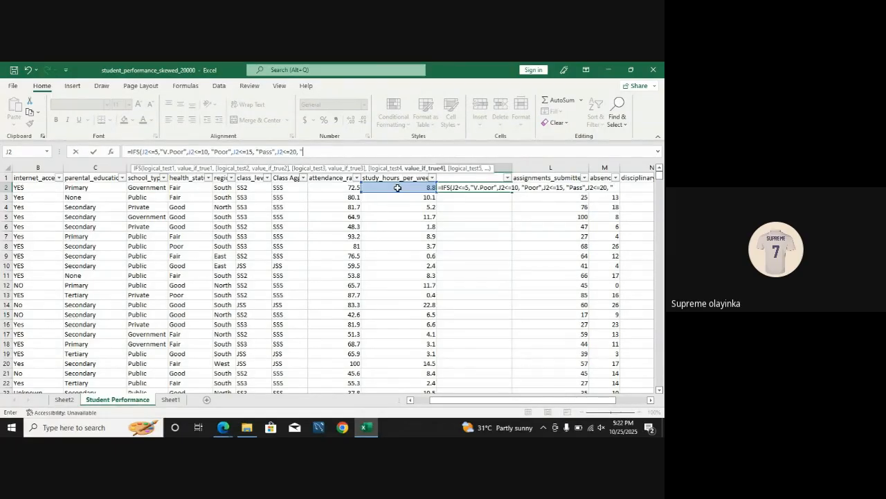
pyautogui.write('Good"')
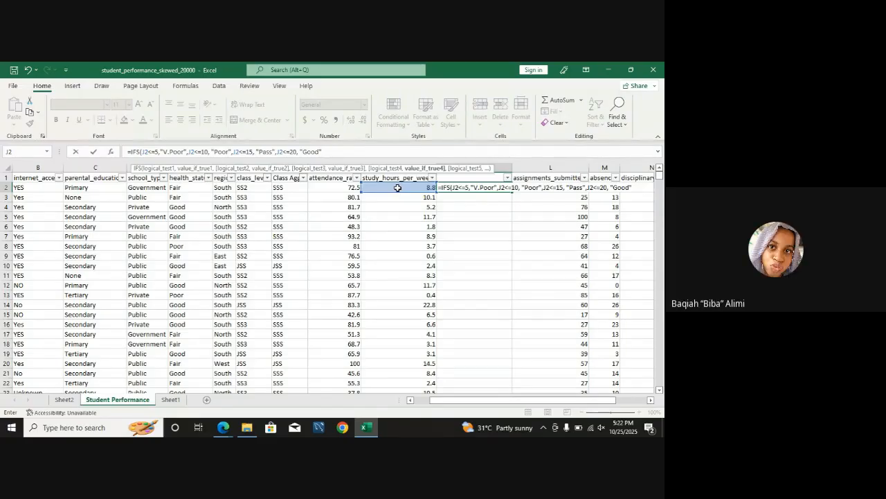
pyautogui.write(',')
# Step: Add the fifth IFS test J2<=25 with the result "Excellent" and enter the completed formula in K2
pyautogui.click(398, 187)
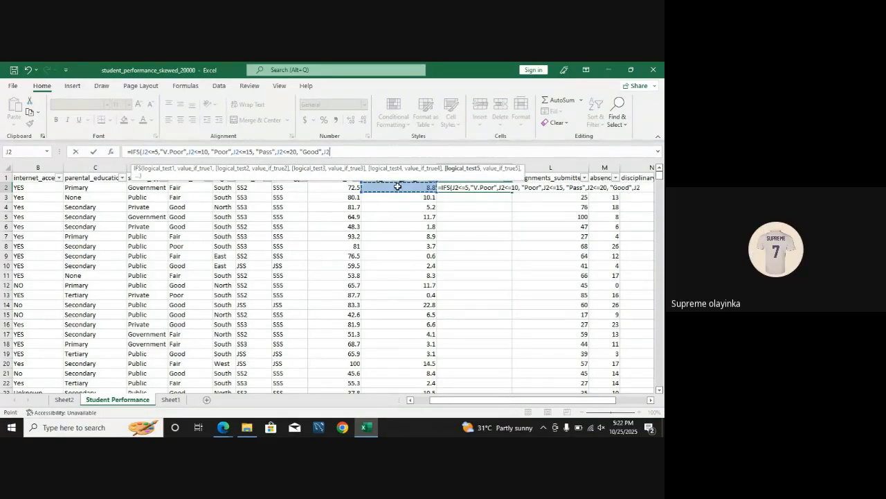
pyautogui.write('<')
pyautogui.write('=25,')
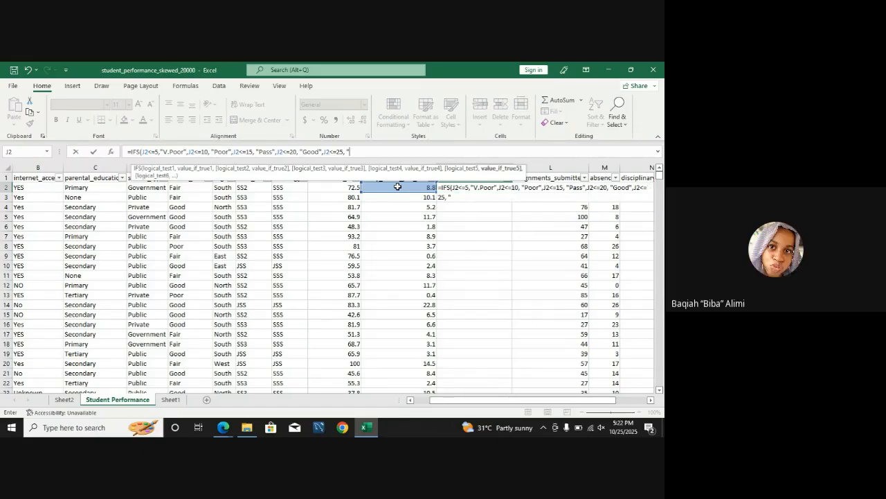
pyautogui.write(' "Excer')
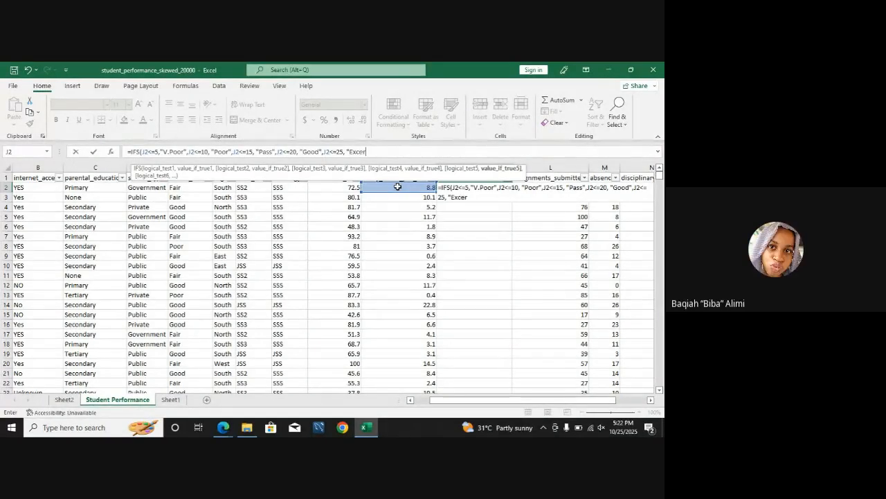
pyautogui.write('lent')
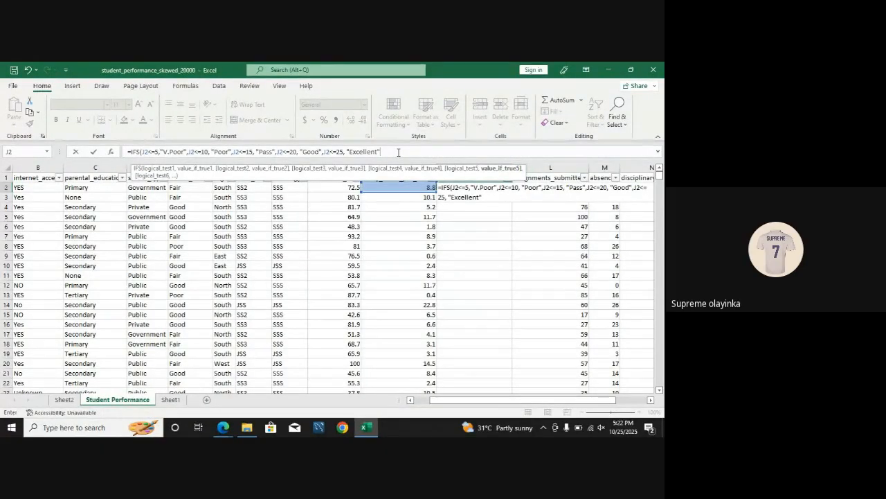
pyautogui.click(398, 152)
pyautogui.press('Return')
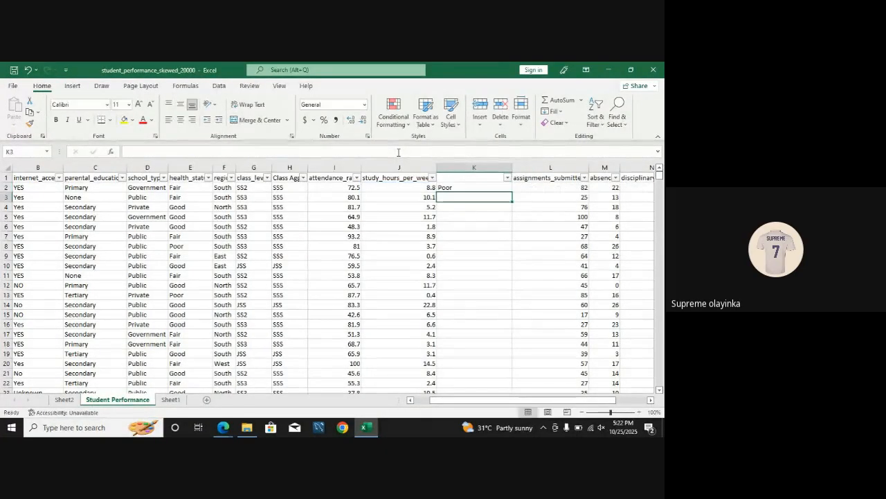
# Step: Check the study-hours ranges on Sheet1 and copy the K2 formula down to K3 on the Student Performance sheet
pyautogui.click(467, 187)
pyautogui.click(168, 400)
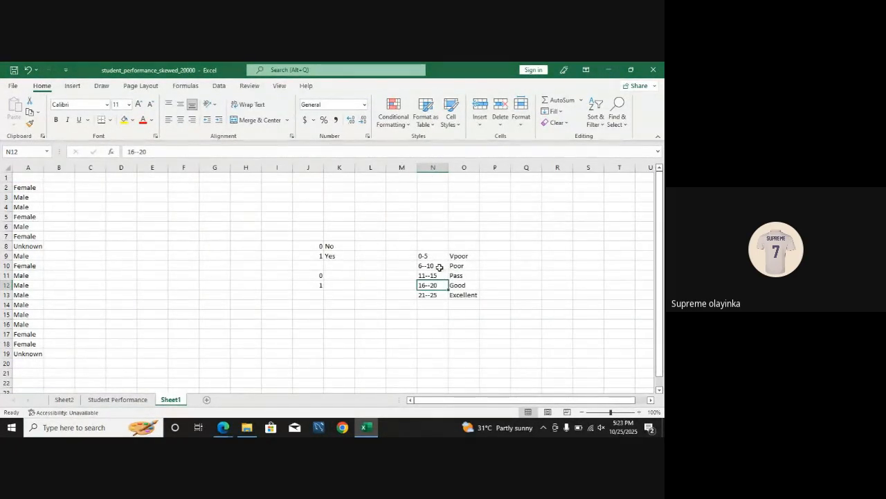
pyautogui.click(124, 399)
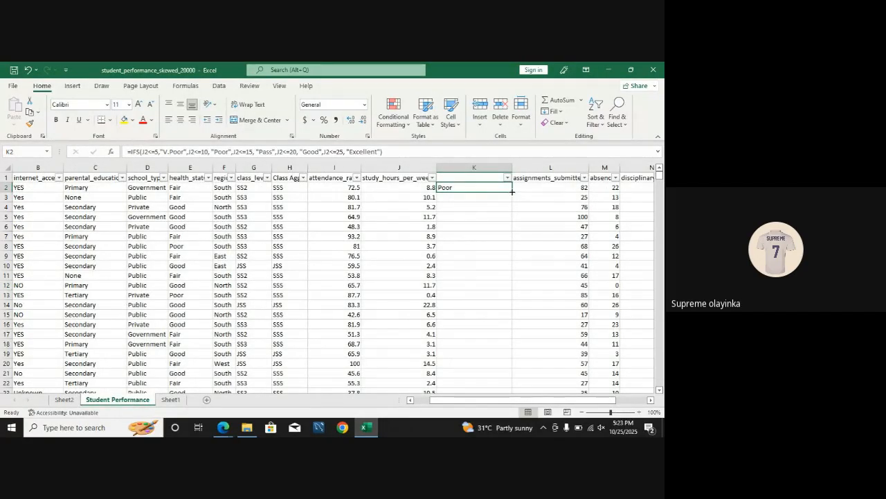
pyautogui.moveTo(512, 192); pyautogui.dragTo(513, 201)
pyautogui.click(478, 198)
pyautogui.click(471, 188)
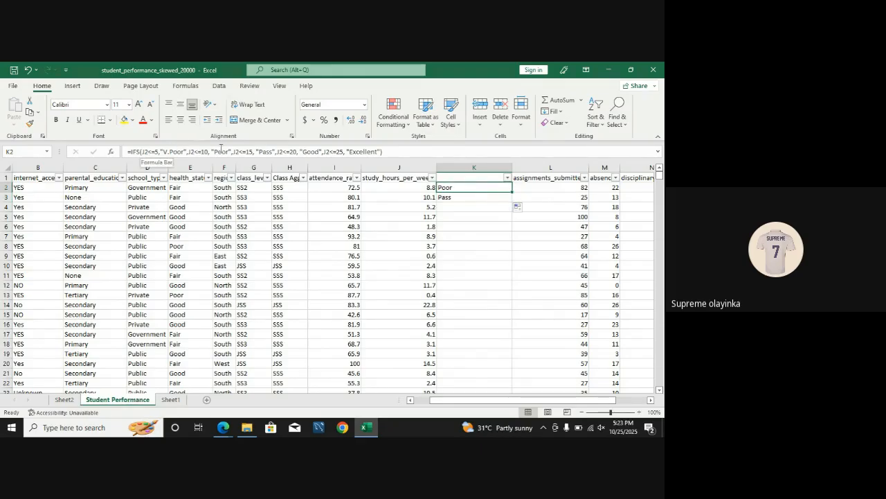
pyautogui.click(412, 188)
pyautogui.click(450, 195)
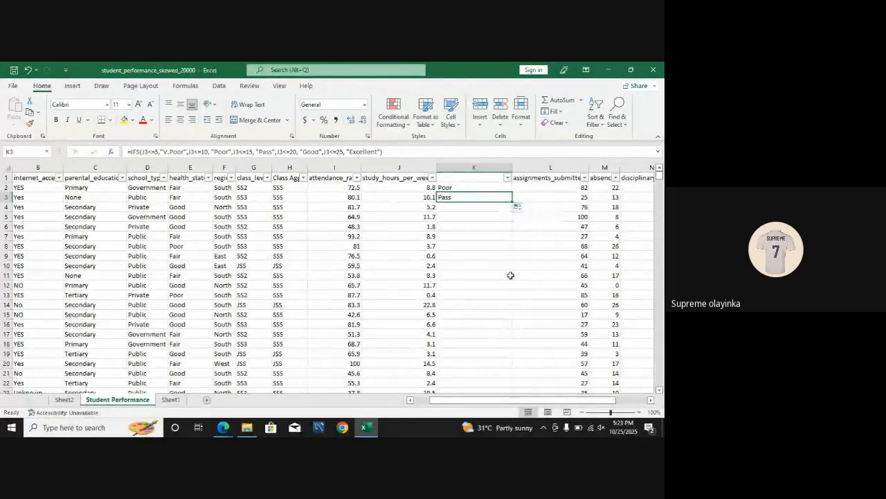
# Step: Fill the IFS formula down column K from K3 and check the labels against study_hours_per_week in rows 6578 to 6583
pyautogui.doubleClick(513, 202)
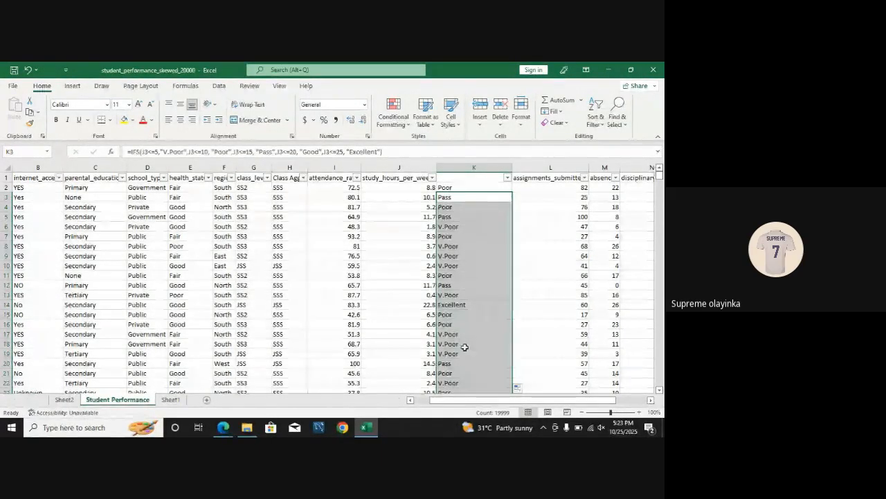
pyautogui.moveTo(660, 174); pyautogui.dragTo(660, 242)
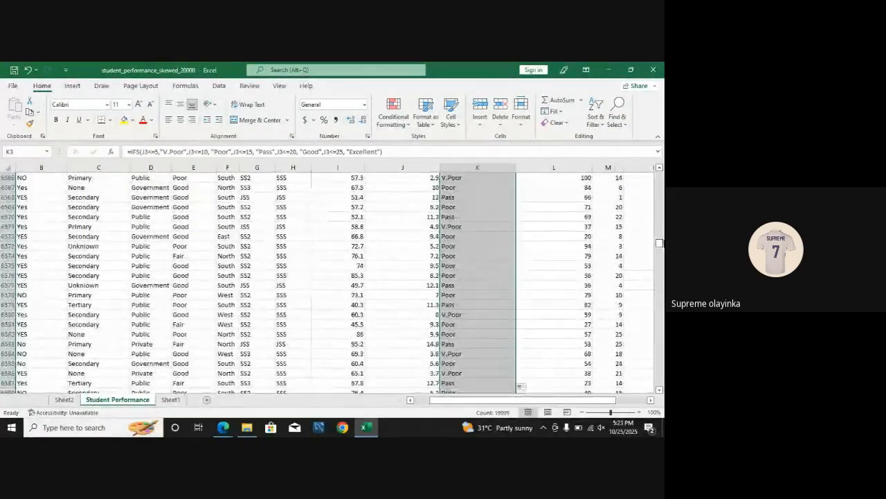
pyautogui.click(453, 295)
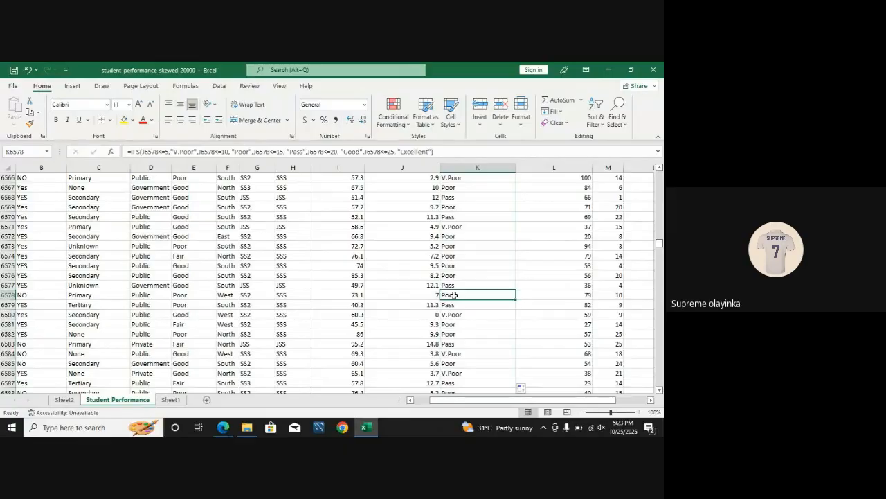
pyautogui.click(427, 332)
pyautogui.click(455, 333)
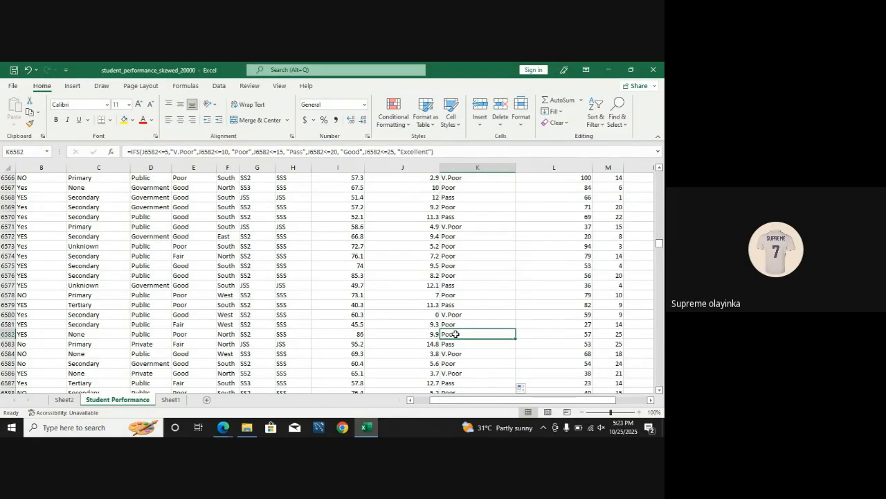
pyautogui.click(432, 344)
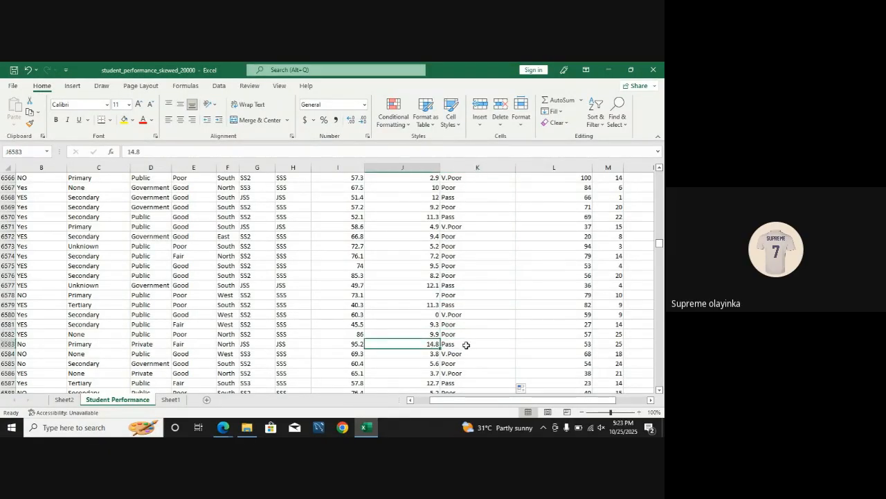
pyautogui.click(463, 344)
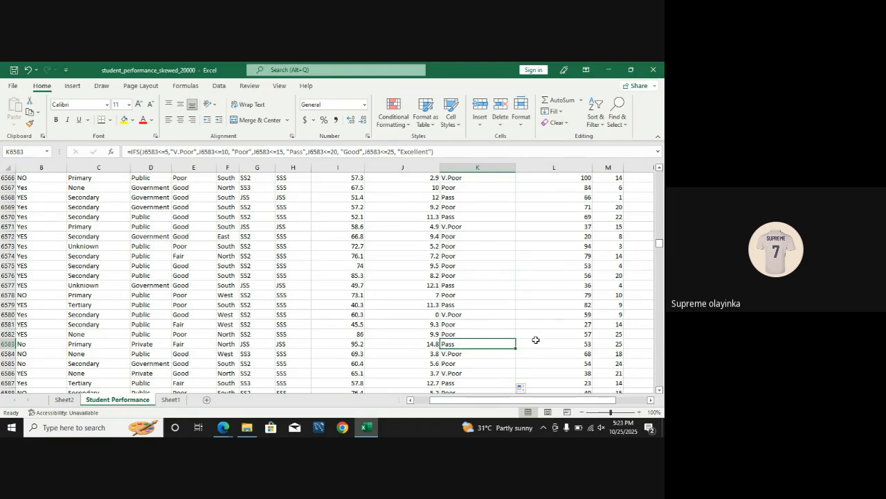
# Step: Enter the header "Class Perf Agg" in cell K1 for the study-hours category column
pyautogui.moveTo(659, 235); pyautogui.dragTo(660, 176)
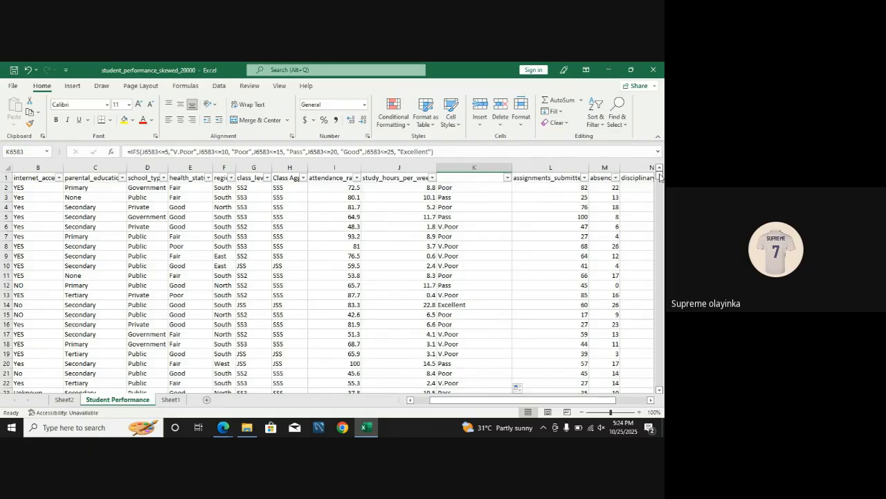
pyautogui.click(479, 179)
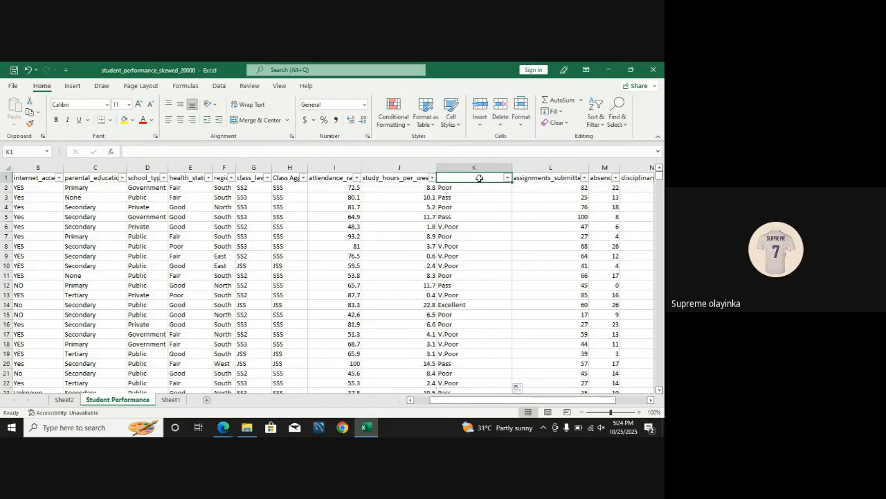
pyautogui.write('Class')
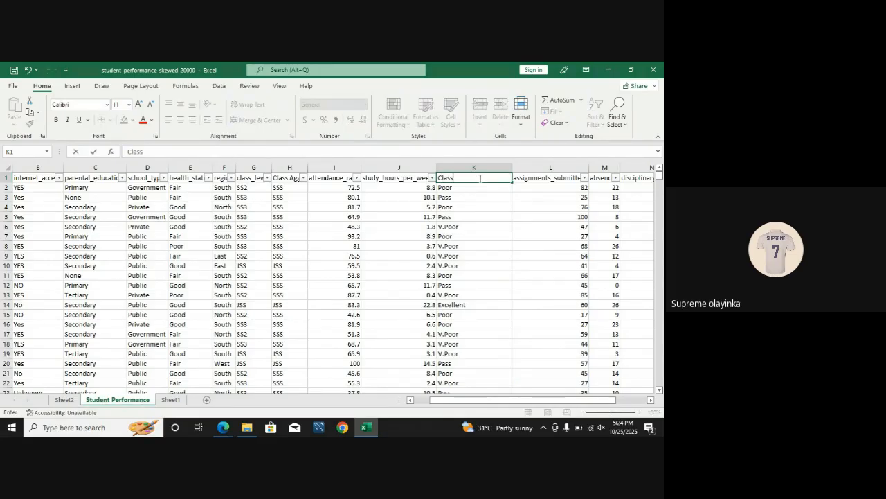
pyautogui.write(' Per')
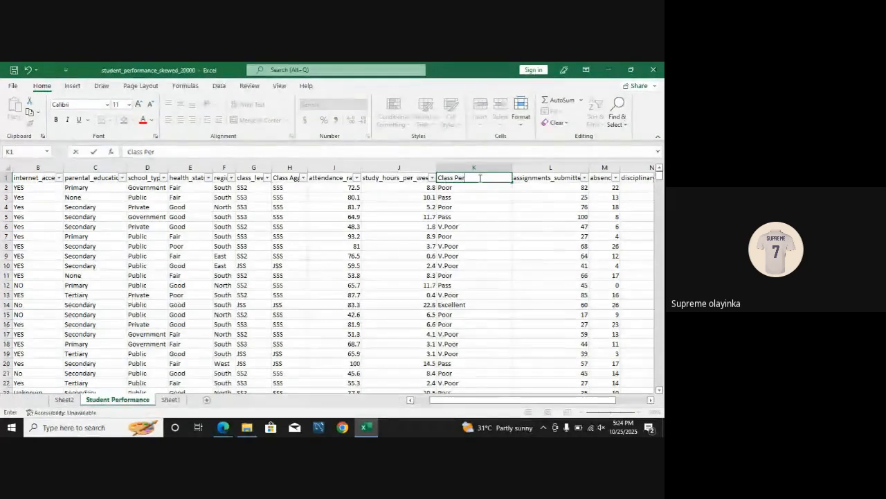
pyautogui.write('f Agg')
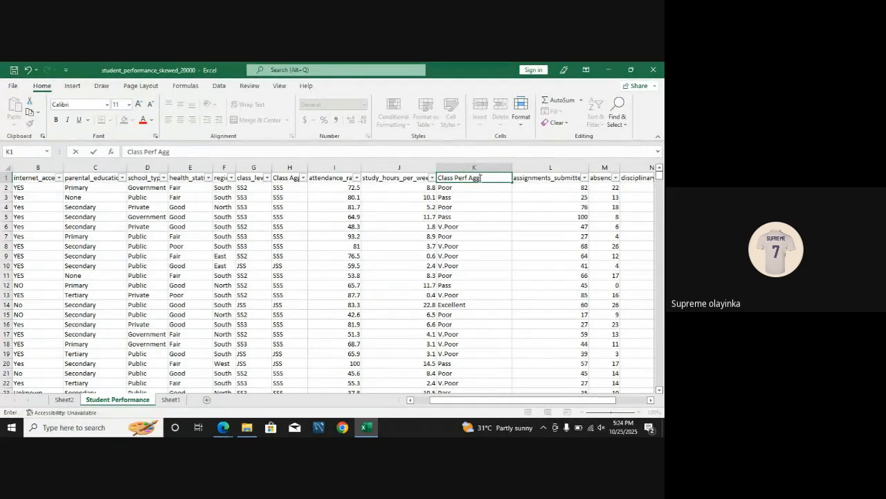
pyautogui.click(557, 207)
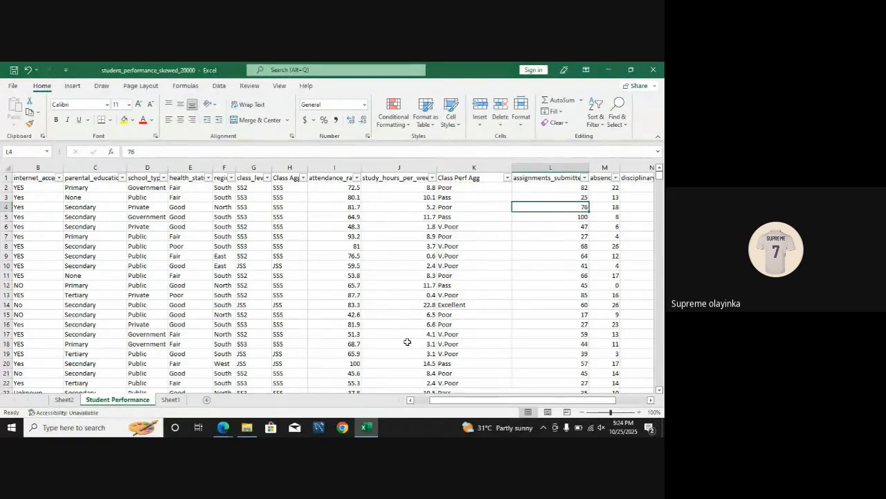
# Step: Inspect the distinct values in the absences and pass_fail columns through their filter lists, keeping all values selected
pyautogui.moveTo(509, 399); pyautogui.dragTo(538, 400)
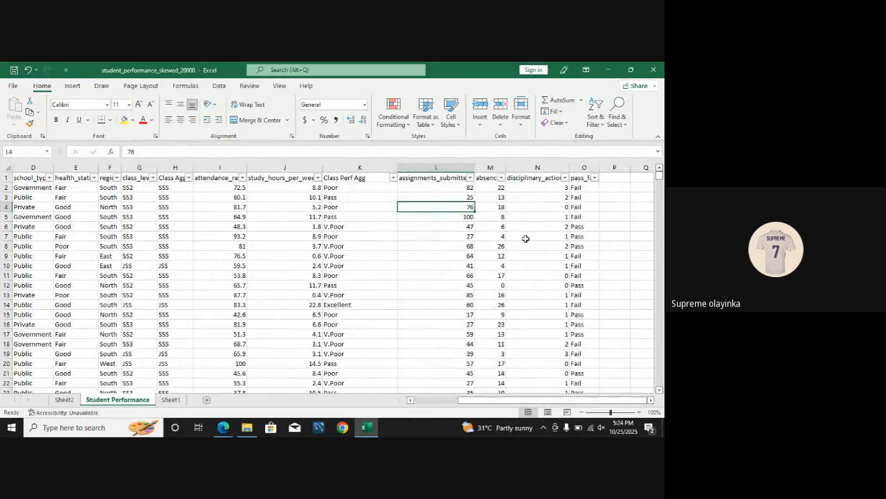
pyautogui.click(502, 178)
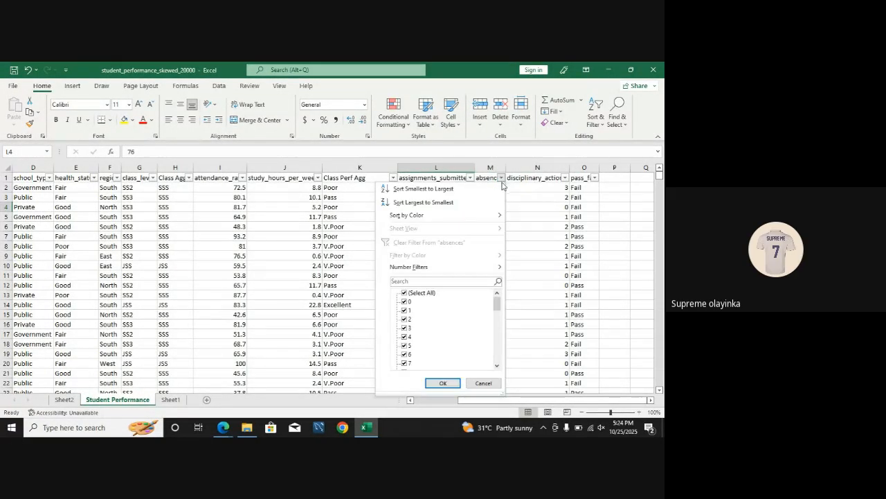
pyautogui.click(531, 301)
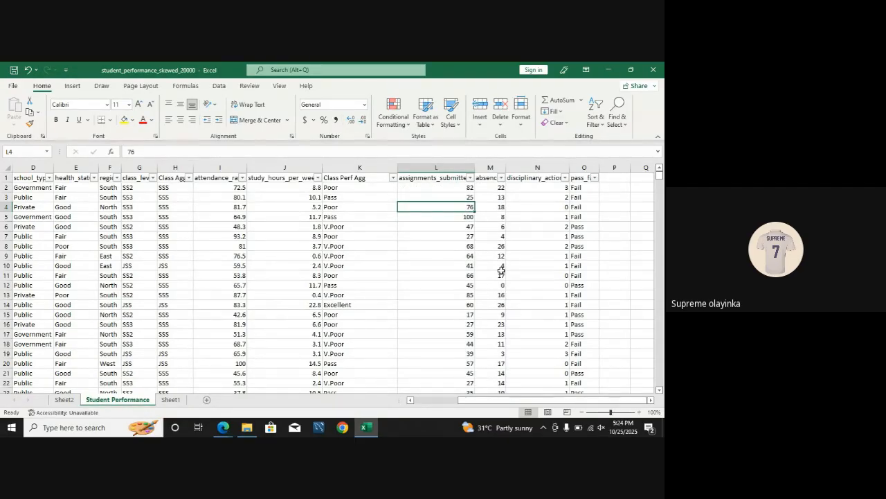
pyautogui.click(597, 178)
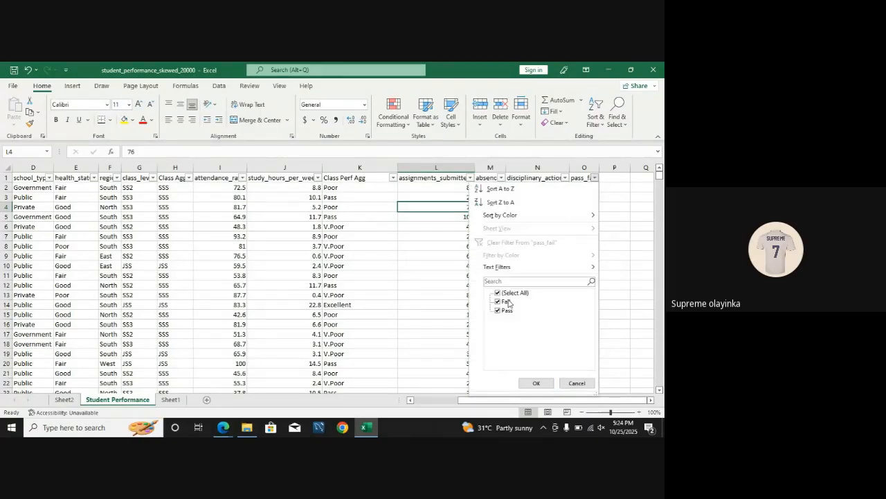
pyautogui.click(507, 312)
pyautogui.click(497, 310)
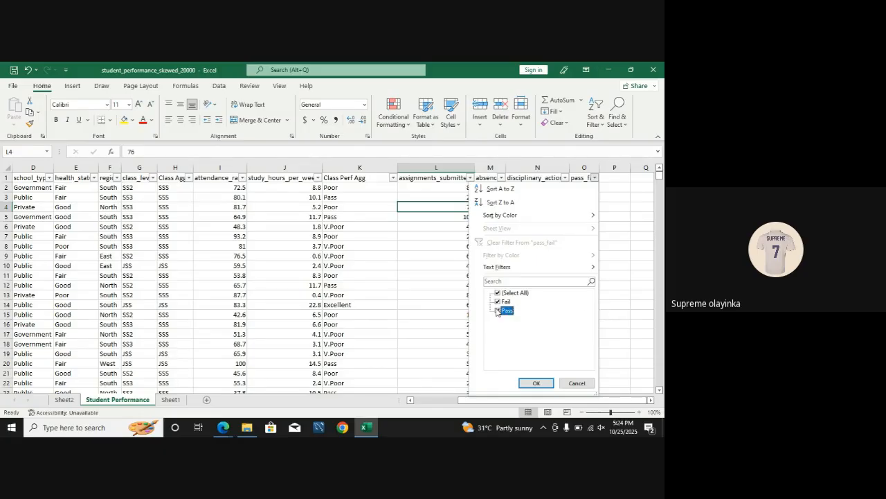
pyautogui.click(536, 384)
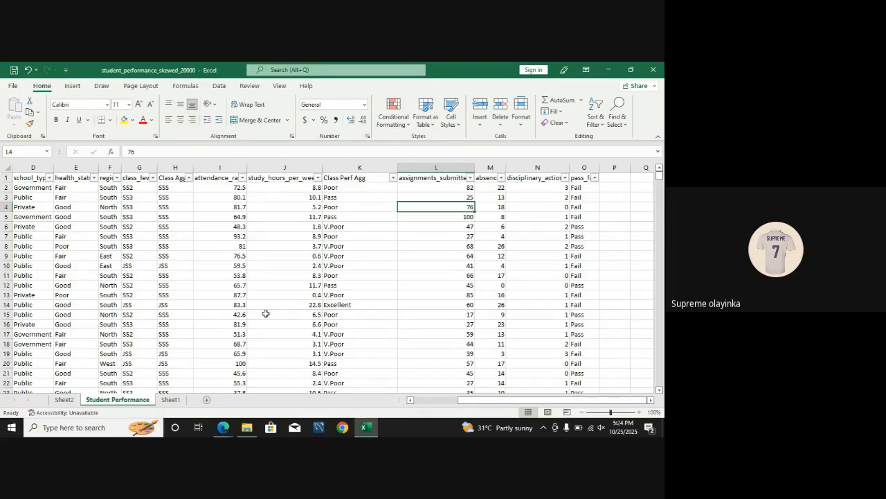
# Step: Rename Sheet2, which holds the gender count pivot table, as "Pivot"
pyautogui.click(173, 400)
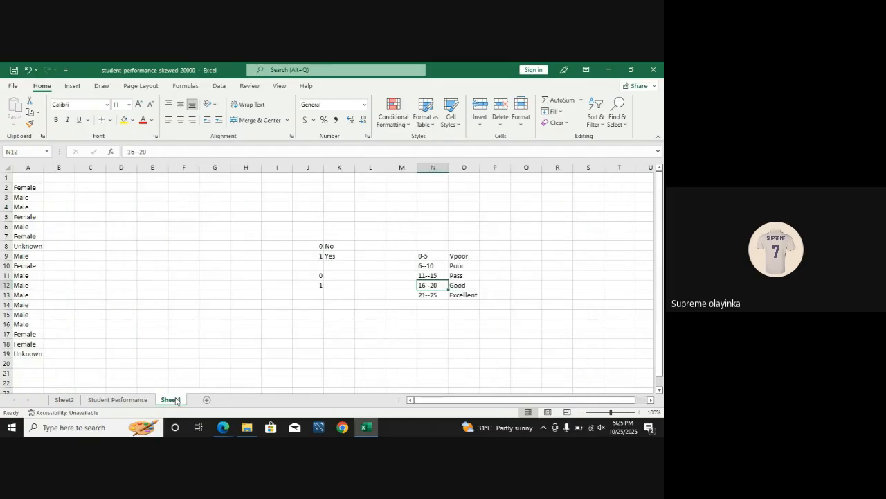
pyautogui.click(62, 400)
pyautogui.write('Pivot')
pyautogui.click(144, 372)
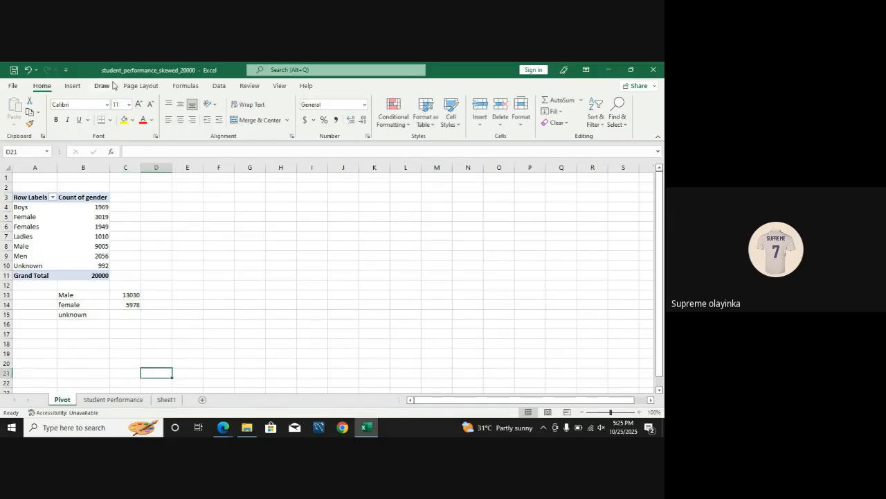
# Step: Locate the Refresh All command for updating the gender count pivot table from its source data
pyautogui.click(220, 86)
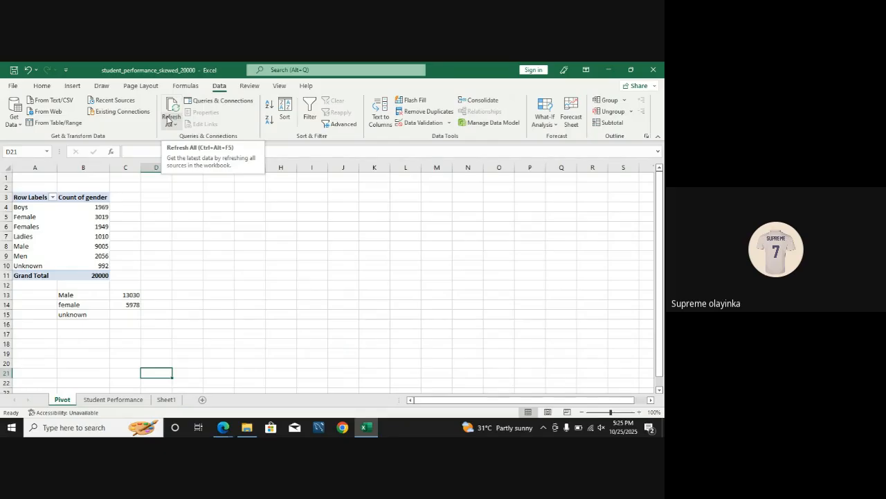
pyautogui.moveTo(61, 238)
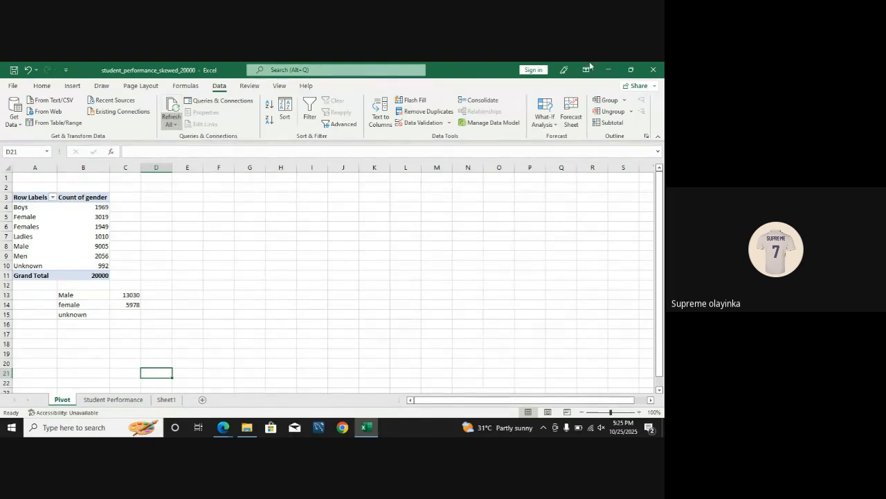
pyautogui.click(610, 71)
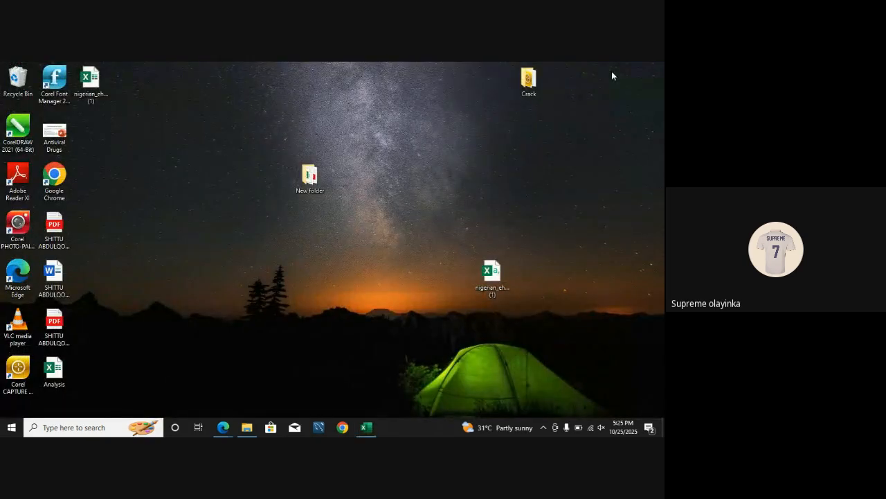
pyautogui.click(366, 427)
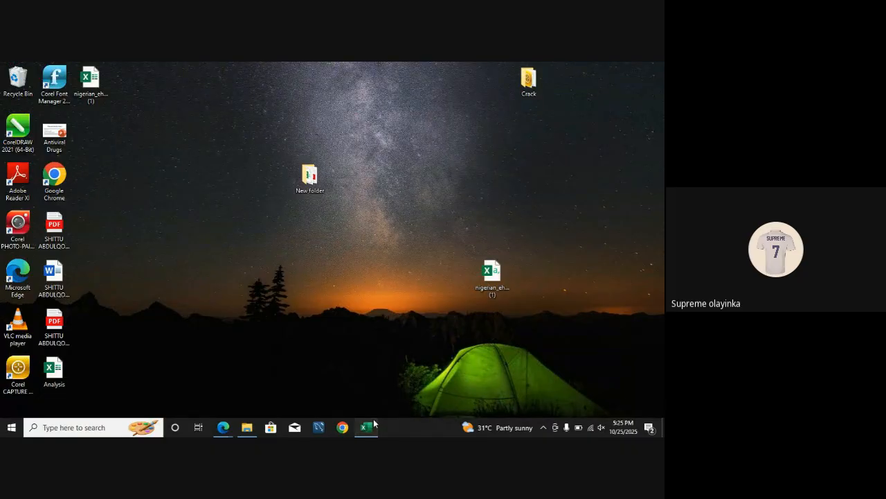
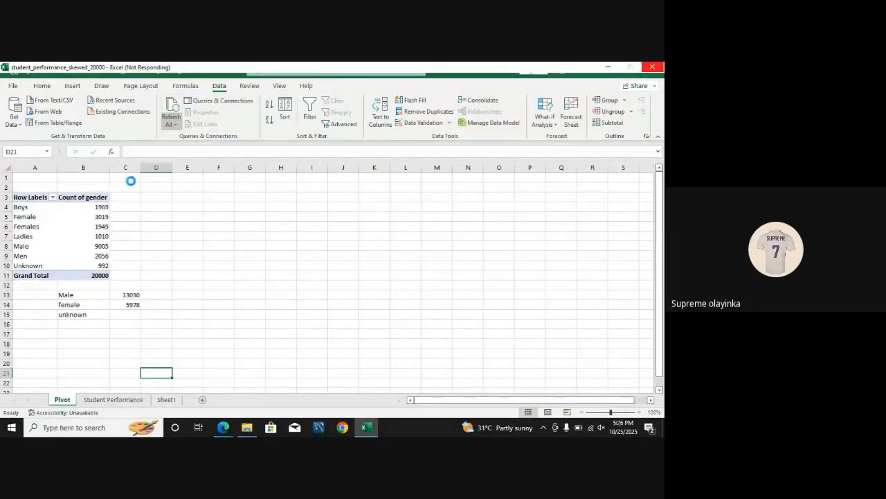
pyautogui.click(608, 68)
pyautogui.click(366, 427)
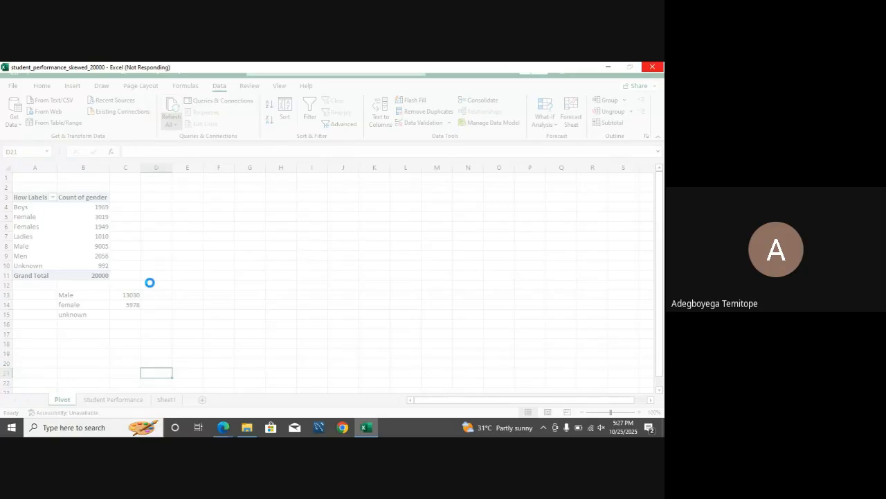
pyautogui.click(608, 67)
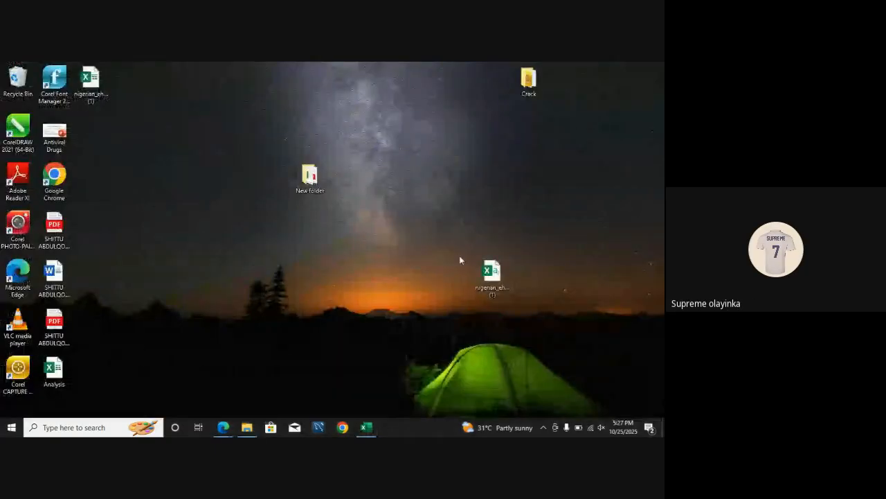
pyautogui.click(366, 427)
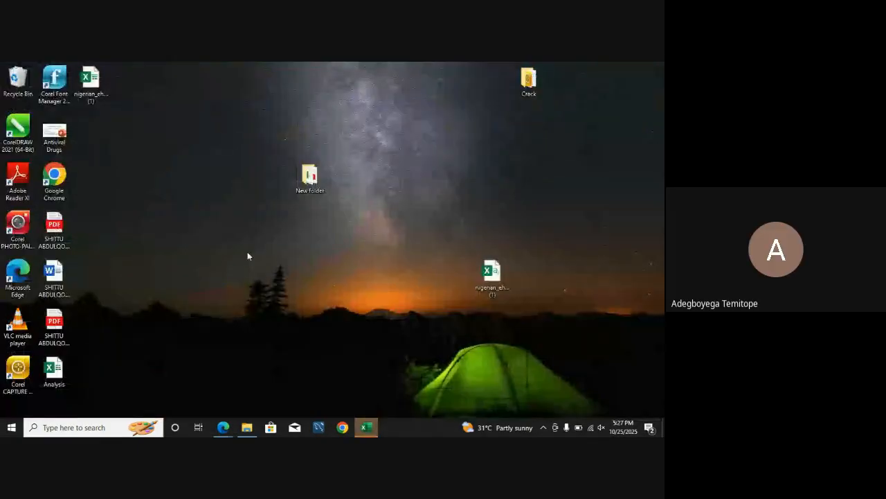
pyautogui.click(366, 427)
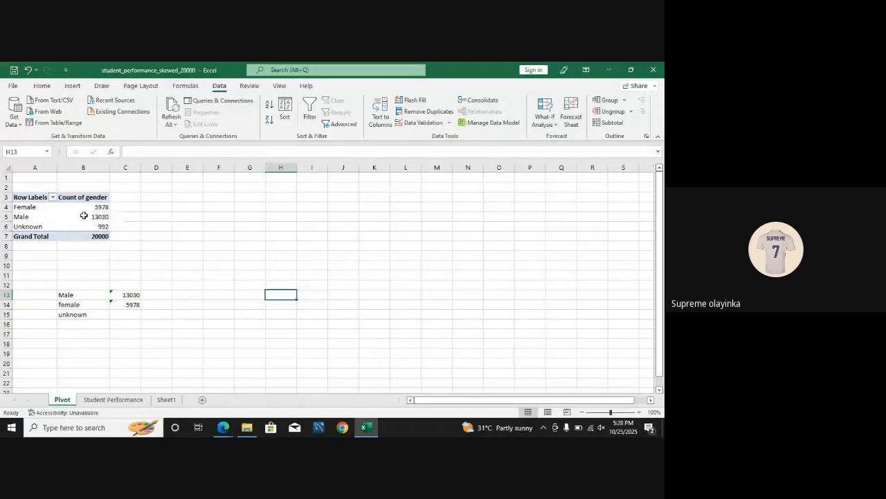
# Step: Duplicate the gender count pivot table on the Pivot sheet, placing the copy at cell D3
pyautogui.moveTo(91, 227)
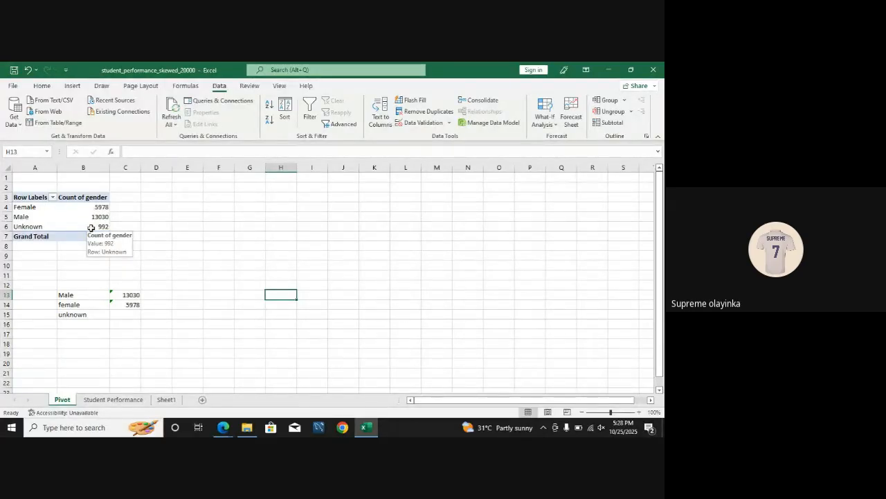
pyautogui.moveTo(25, 200); pyautogui.dragTo(79, 241)
pyautogui.hotkey('ctrl', 'c')
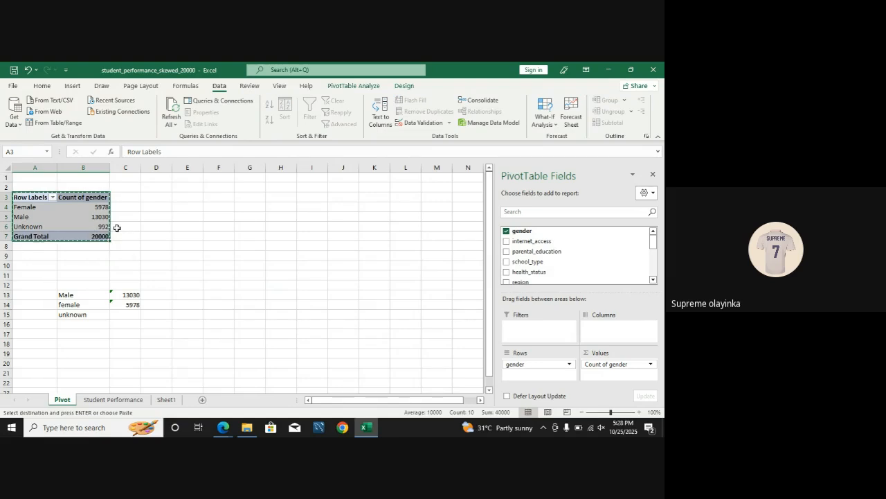
pyautogui.click(154, 199)
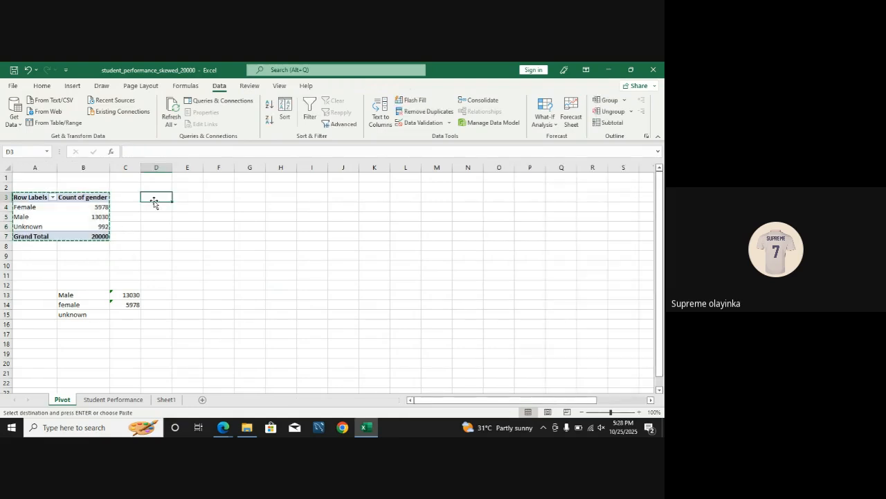
pyautogui.hotkey('ctrl', 'v')
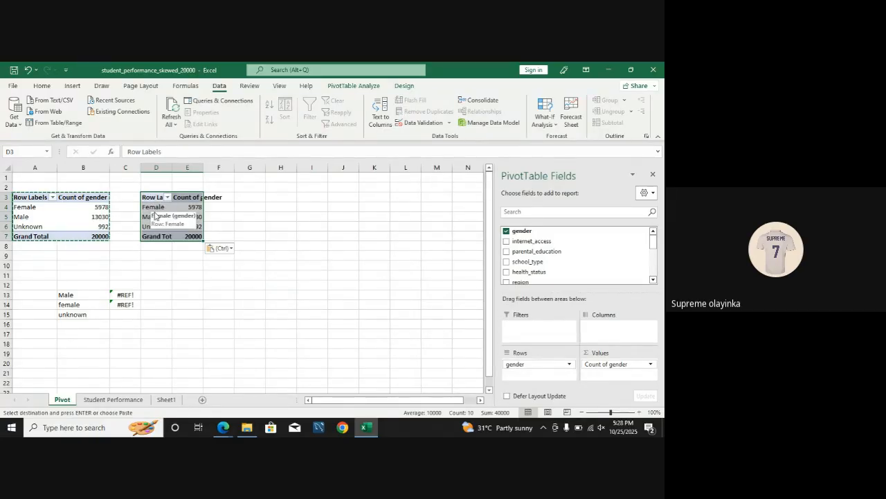
# Step: Replace gender with pass_fail as the row field of the copied pivot table at D3
pyautogui.click(508, 232)
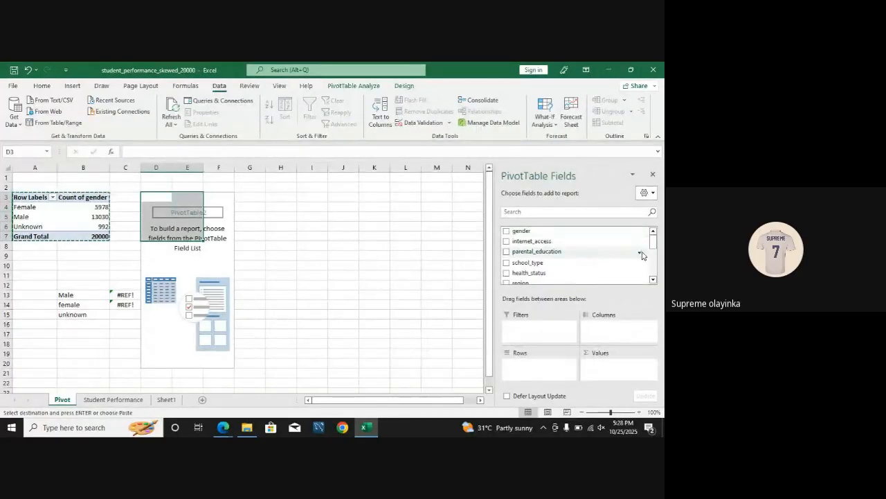
pyautogui.scroll(-1, 648, 255)
pyautogui.scroll(-3, 647, 255)
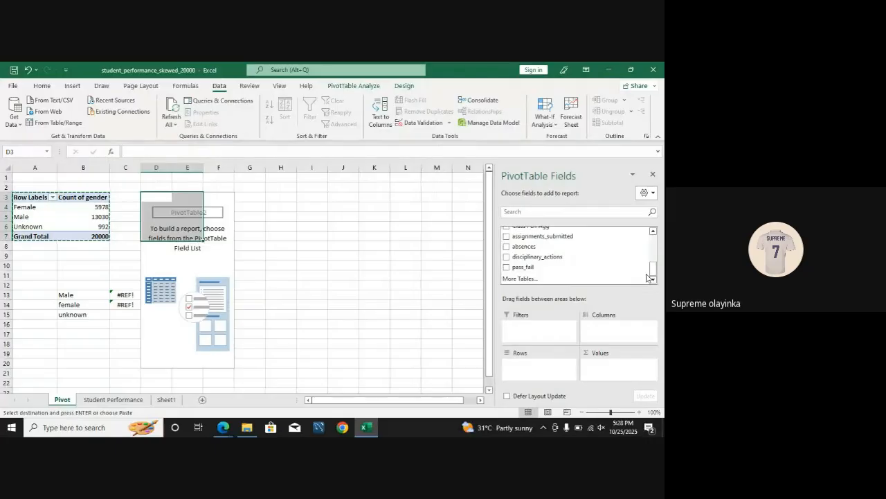
pyautogui.click(506, 267)
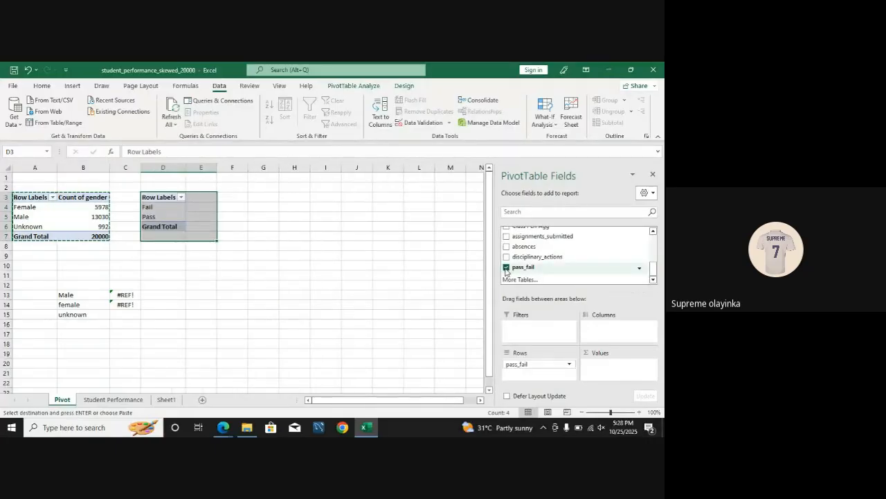
pyautogui.moveTo(525, 270)
pyautogui.mouseDown()
pyautogui.moveTo(545, 302)
pyautogui.moveTo(520, 271)
pyautogui.mouseUp()
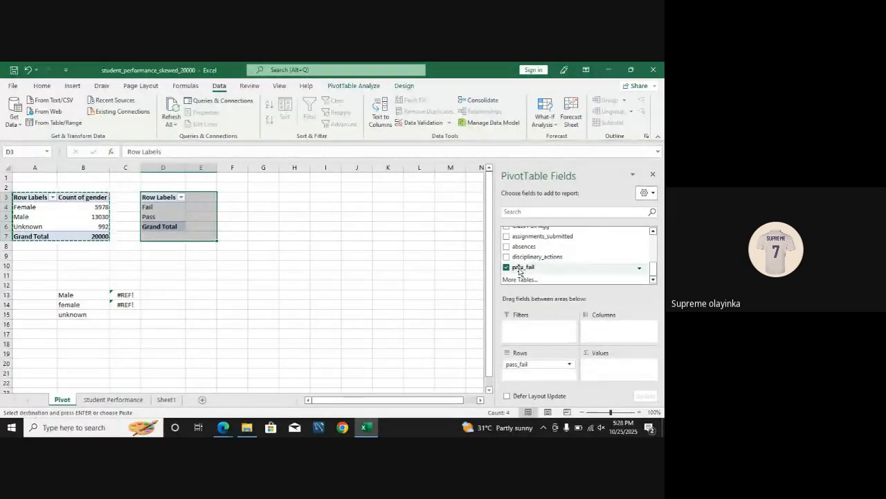
pyautogui.click(506, 267)
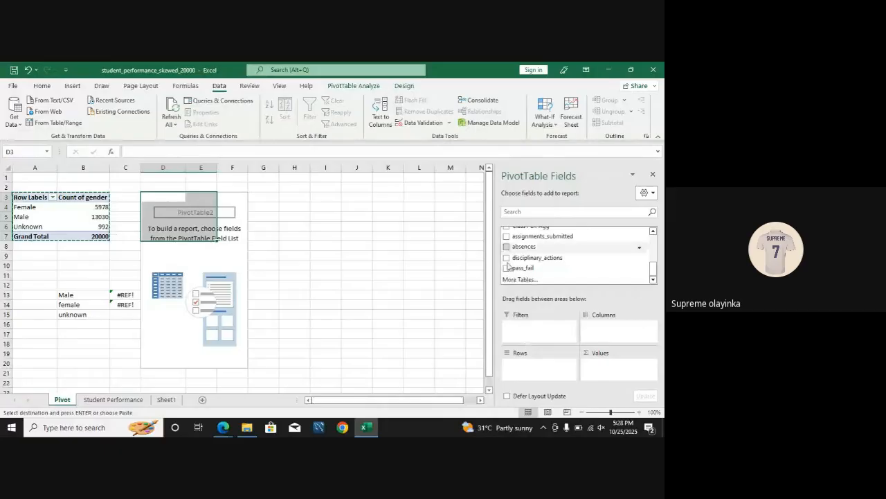
pyautogui.click(506, 267)
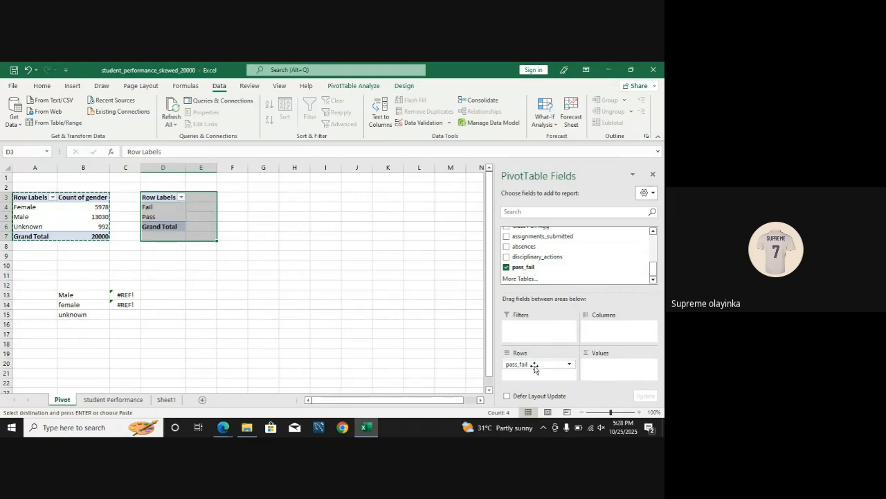
# Step: Keep pass_fail as the row field of the D3 pivot table and add it as the counted values field
pyautogui.moveTo(534, 366); pyautogui.dragTo(606, 329)
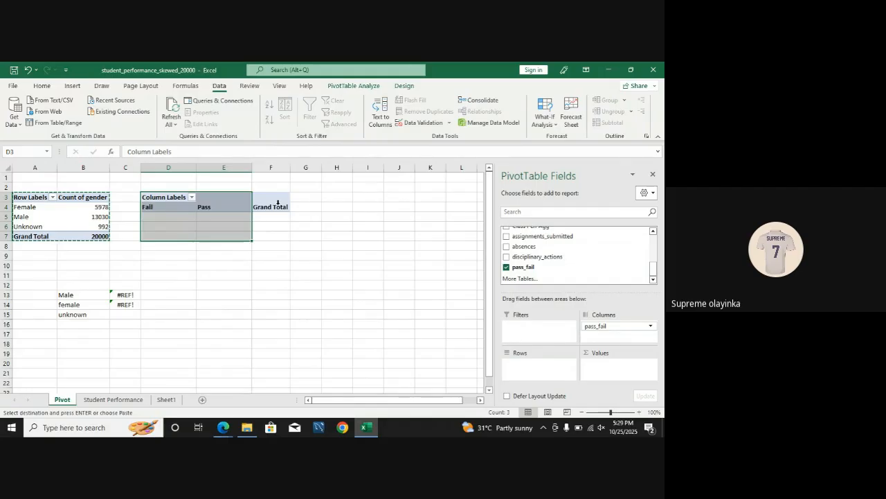
pyautogui.moveTo(603, 326); pyautogui.dragTo(528, 366)
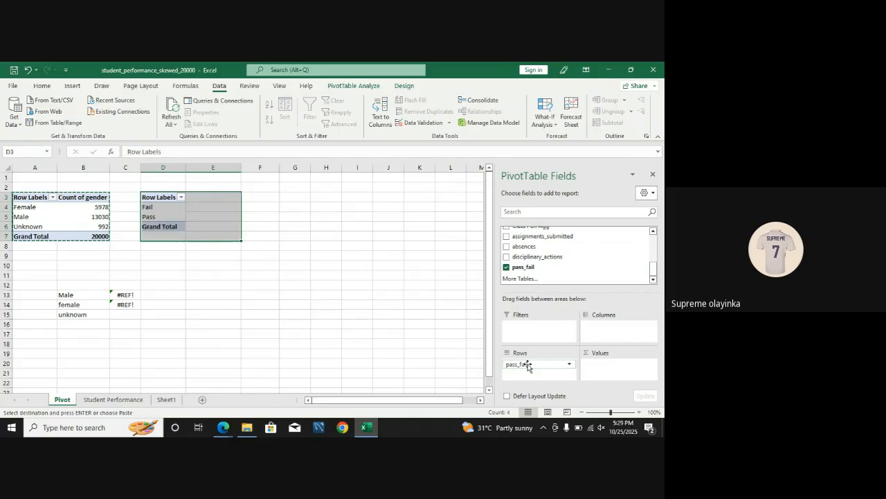
pyautogui.moveTo(525, 267); pyautogui.dragTo(607, 374)
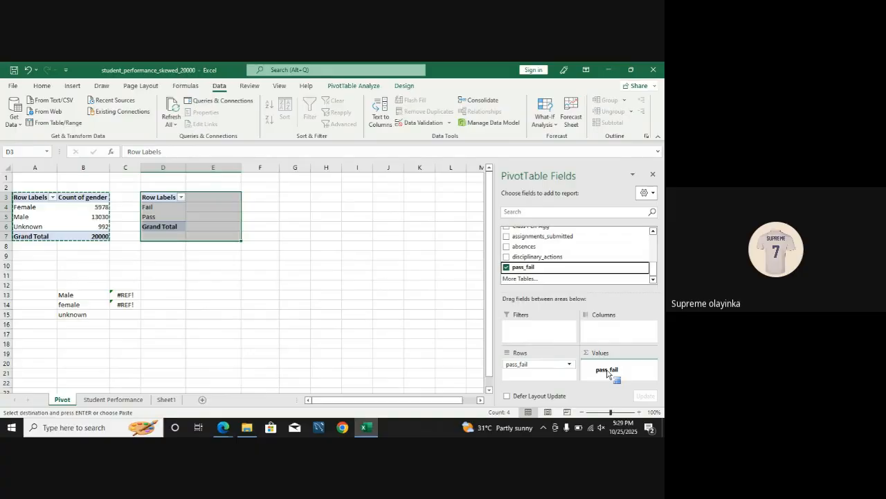
pyautogui.moveTo(608, 374); pyautogui.dragTo(607, 374)
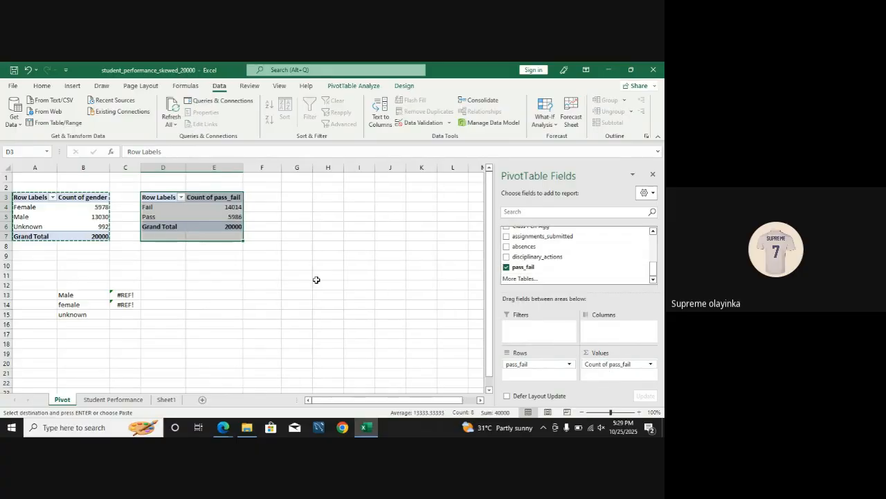
pyautogui.click(234, 207)
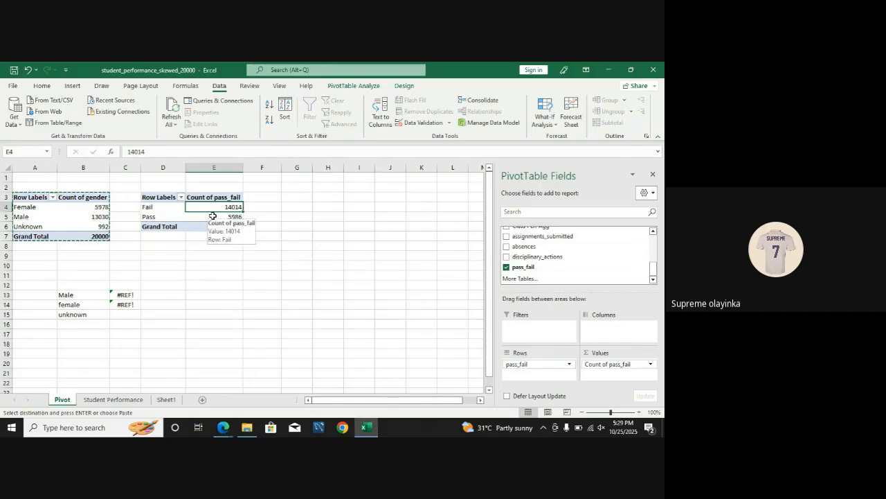
pyautogui.click(239, 248)
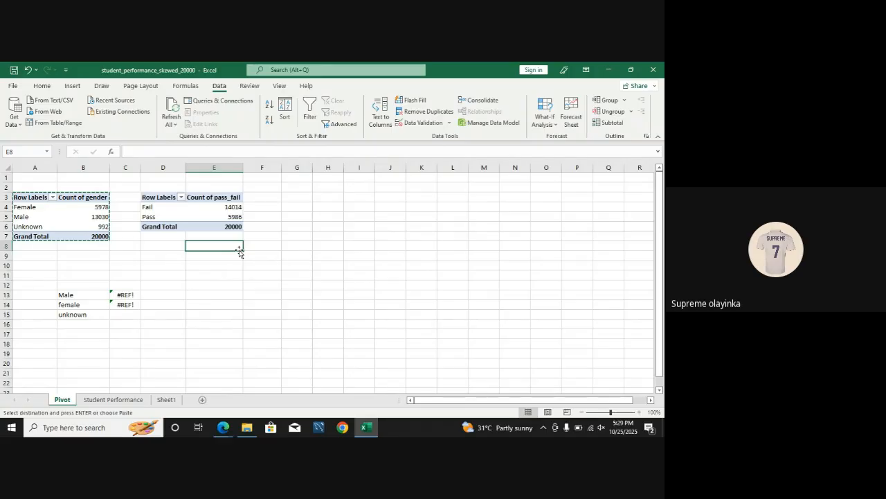
# Step: Duplicate the pass_fail count pivot table, placing the copy at cell D11
pyautogui.moveTo(167, 197); pyautogui.dragTo(203, 224)
pyautogui.hotkey('ctrl', 'c')
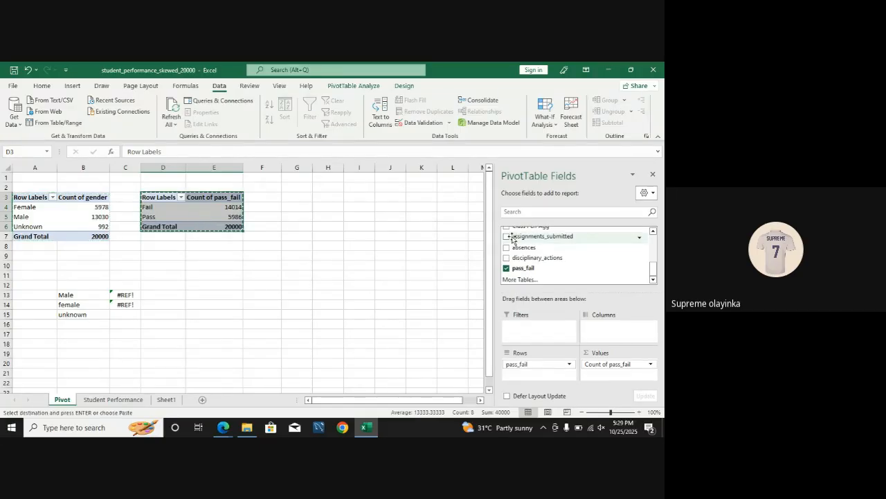
pyautogui.click(159, 276)
pyautogui.hotkey('ctrl', 'v')
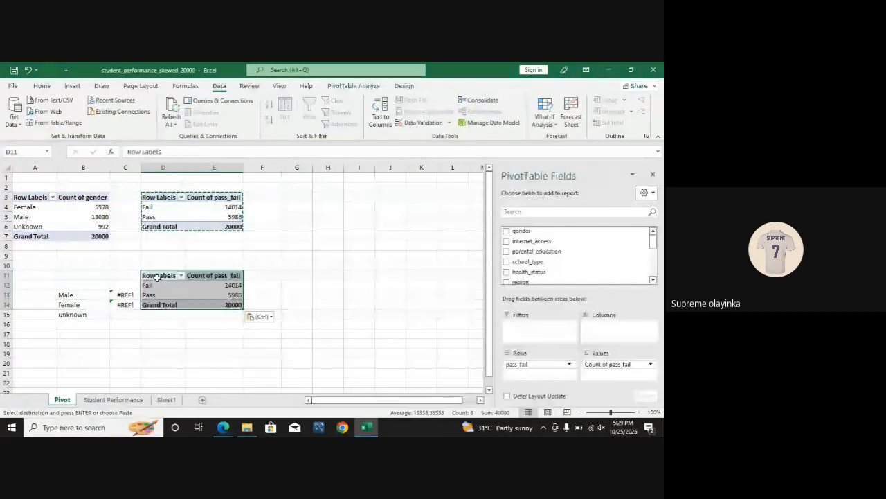
# Step: Add gender as the column field of the pivot table at D11 to break down pass_fail counts by gender
pyautogui.click(534, 365)
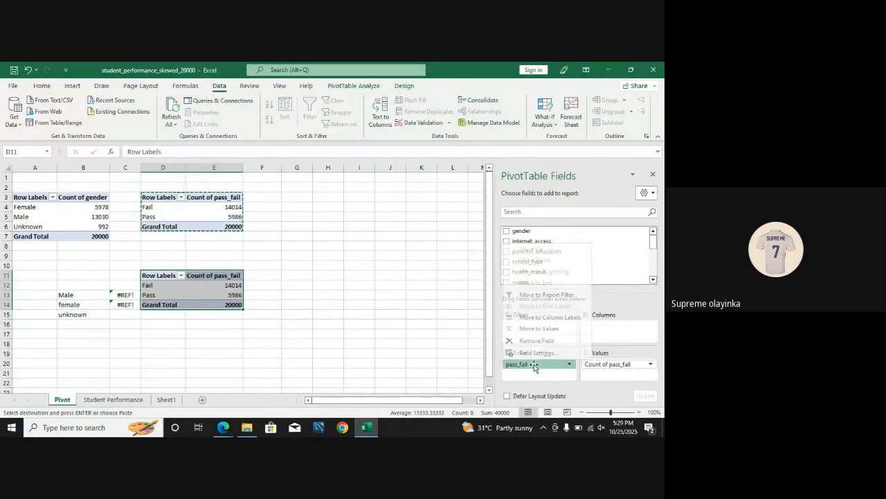
pyautogui.click(459, 295)
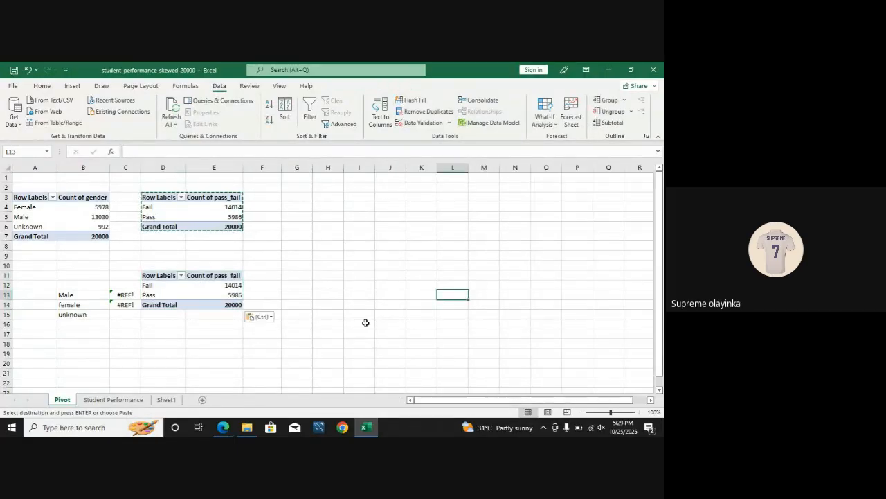
pyautogui.click(164, 278)
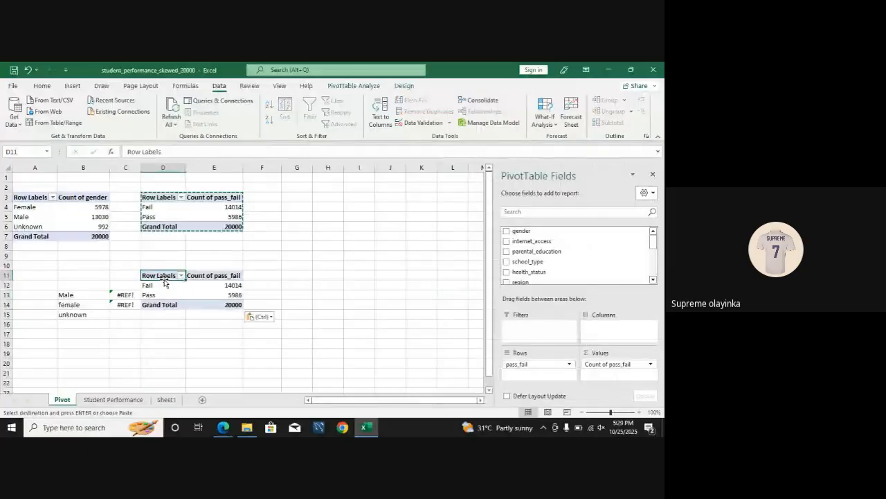
pyautogui.click(161, 287)
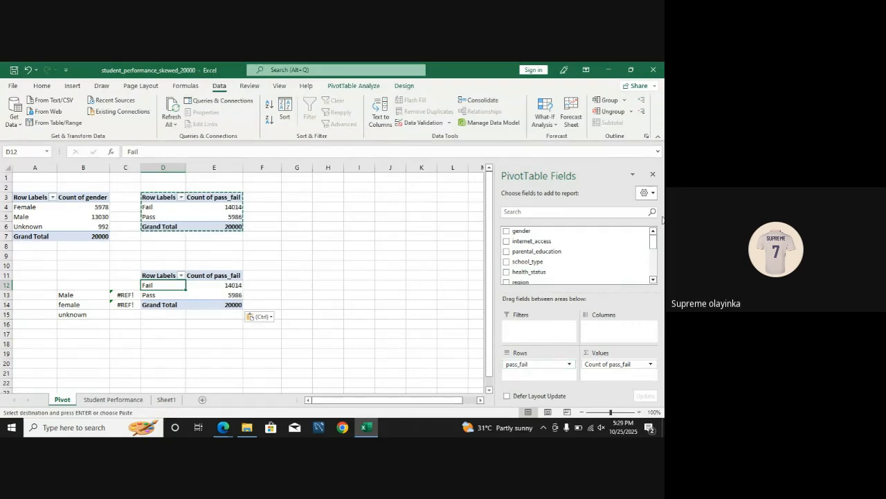
pyautogui.moveTo(563, 234); pyautogui.dragTo(607, 326)
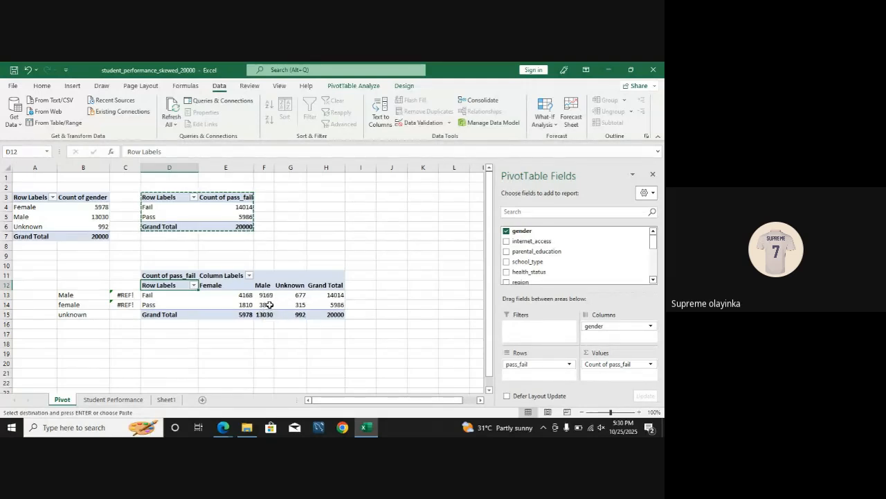
pyautogui.moveTo(269, 311)
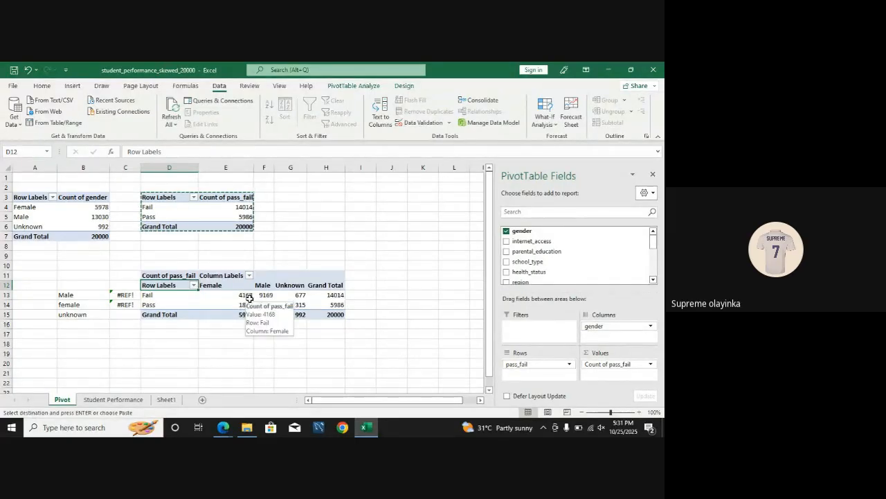
pyautogui.moveTo(271, 296)
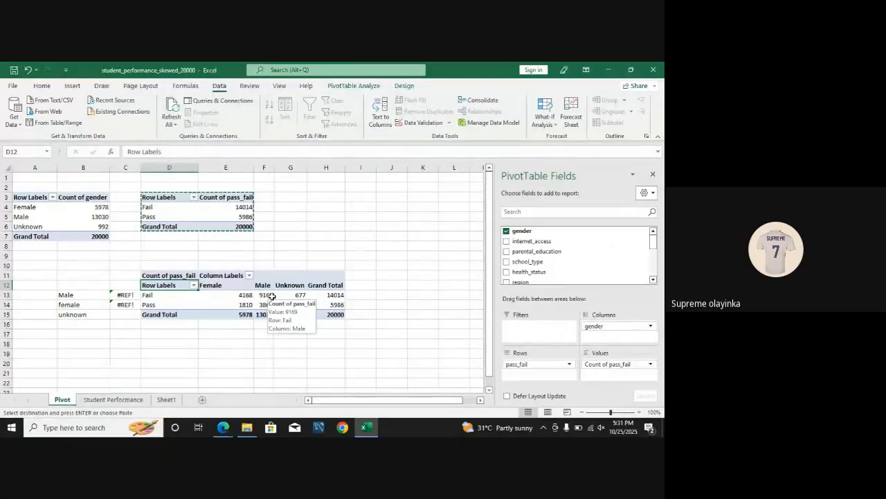
# Step: Show the Count of pass_fail values in the D11 pivot table as % of Column Total
pyautogui.click(227, 305)
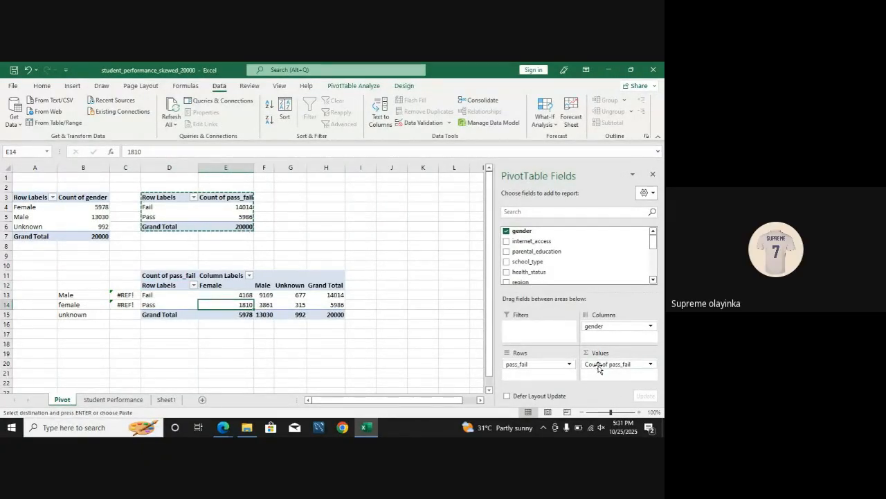
pyautogui.click(651, 365)
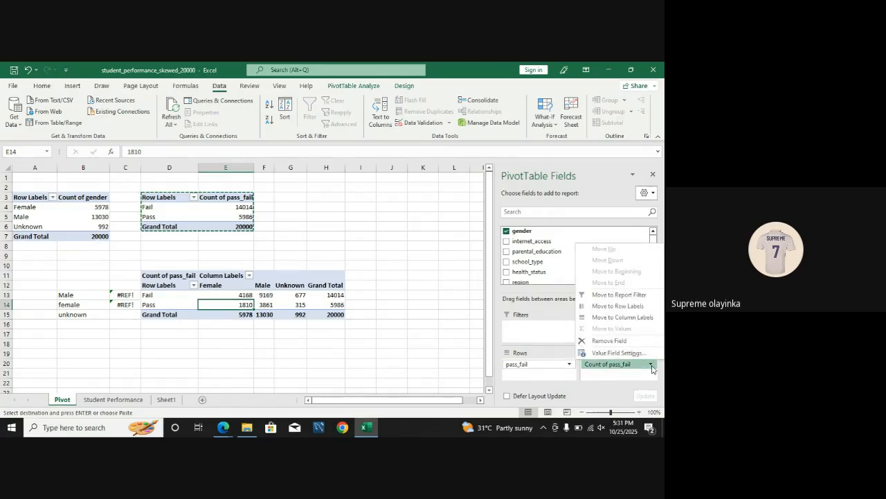
pyautogui.click(619, 353)
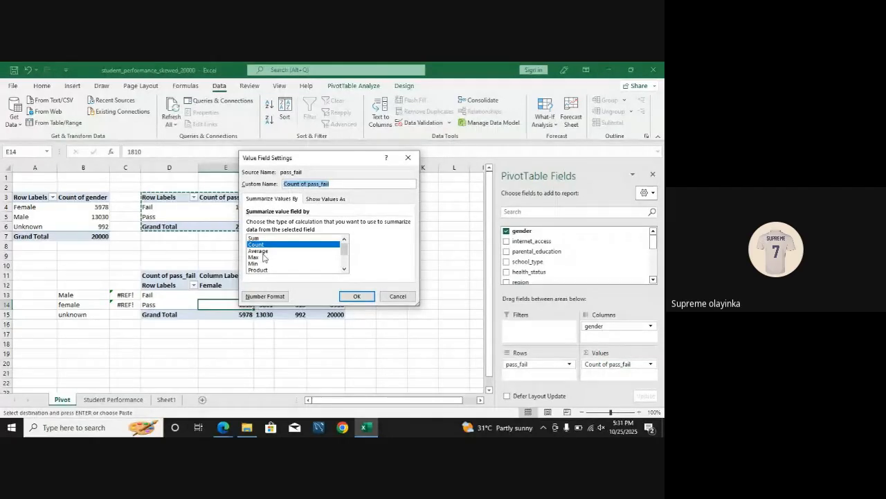
pyautogui.click(324, 199)
pyautogui.click(291, 200)
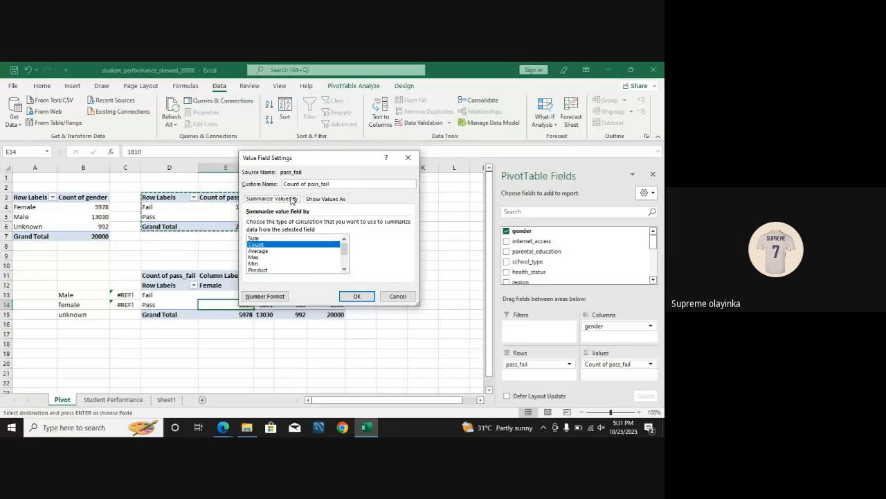
pyautogui.click(314, 201)
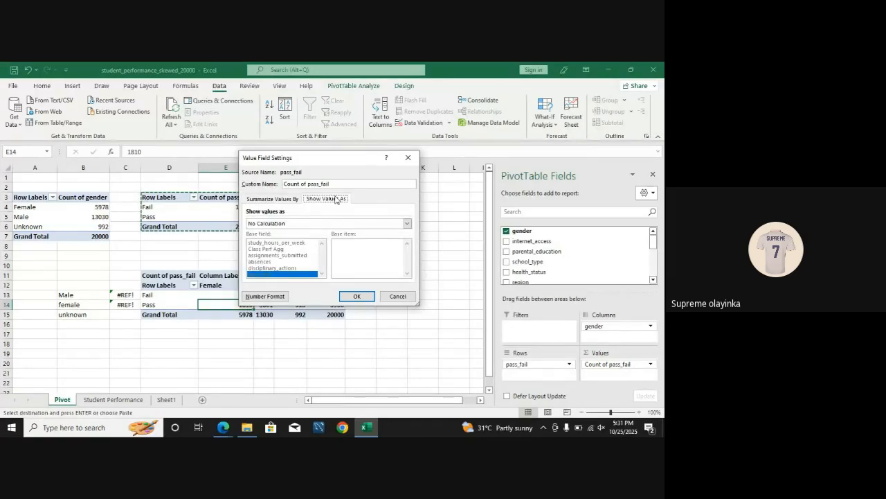
pyautogui.click(306, 223)
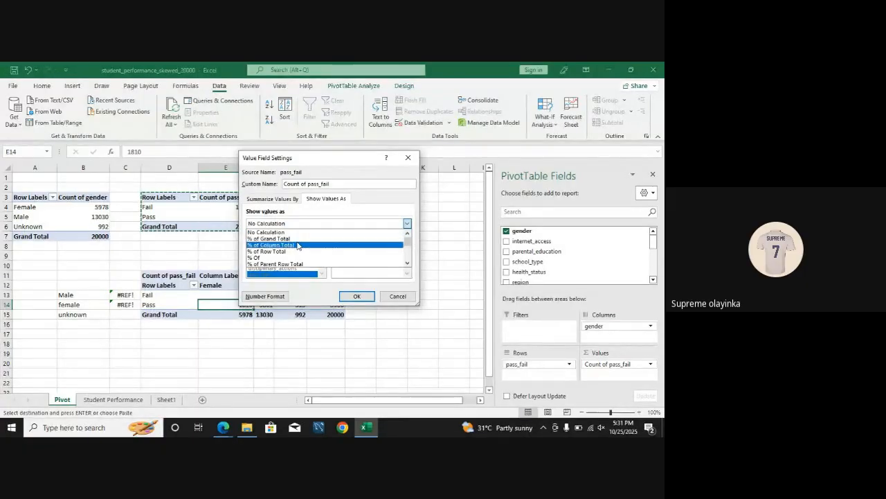
pyautogui.click(298, 245)
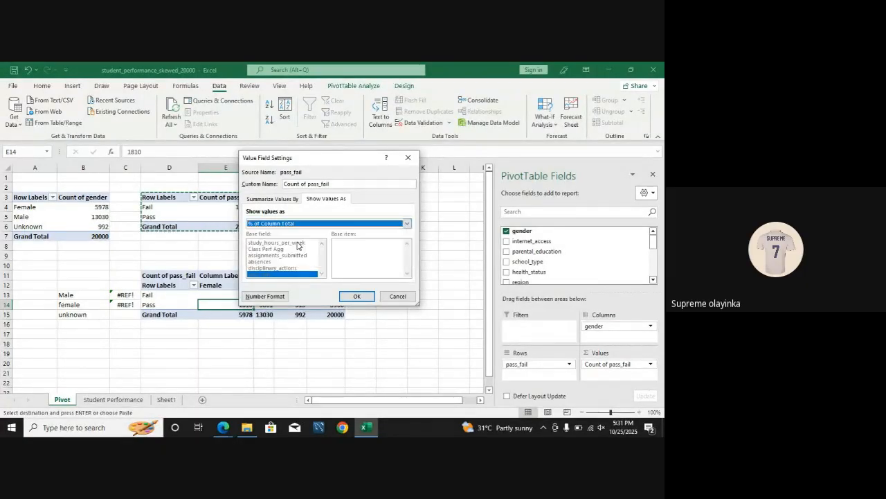
pyautogui.click(364, 296)
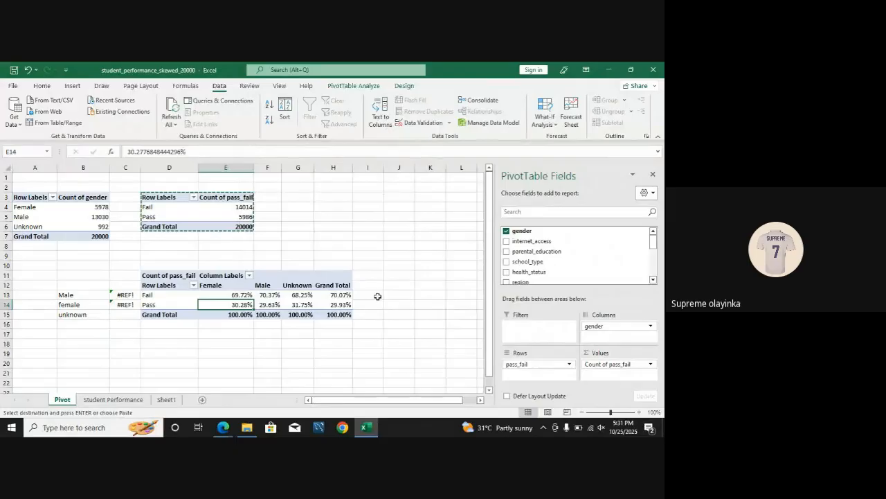
pyautogui.click(377, 296)
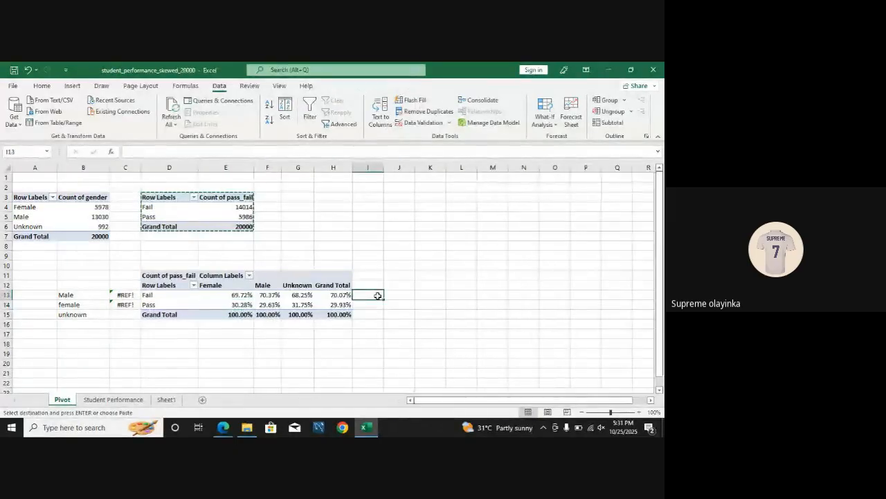
pyautogui.click(236, 294)
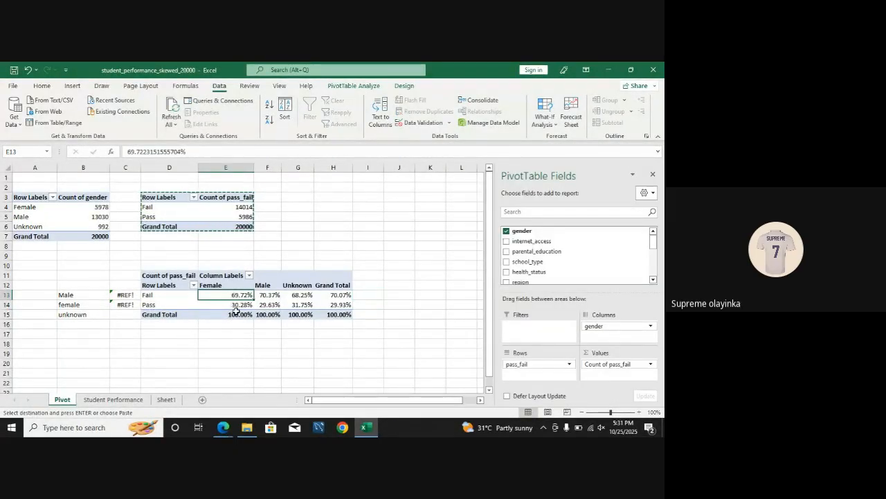
pyautogui.click(272, 295)
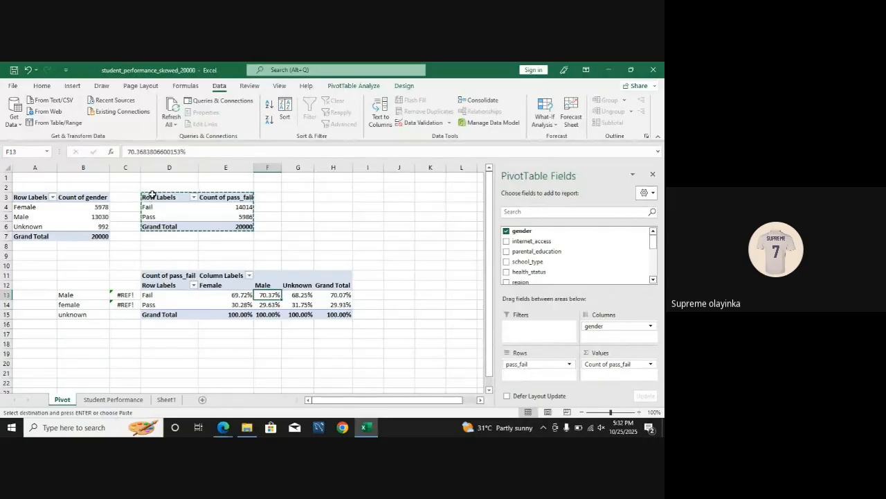
# Step: Duplicate the pass_fail count pivot table at D3, placing the copy at cell H3
pyautogui.moveTo(153, 195); pyautogui.dragTo(221, 222)
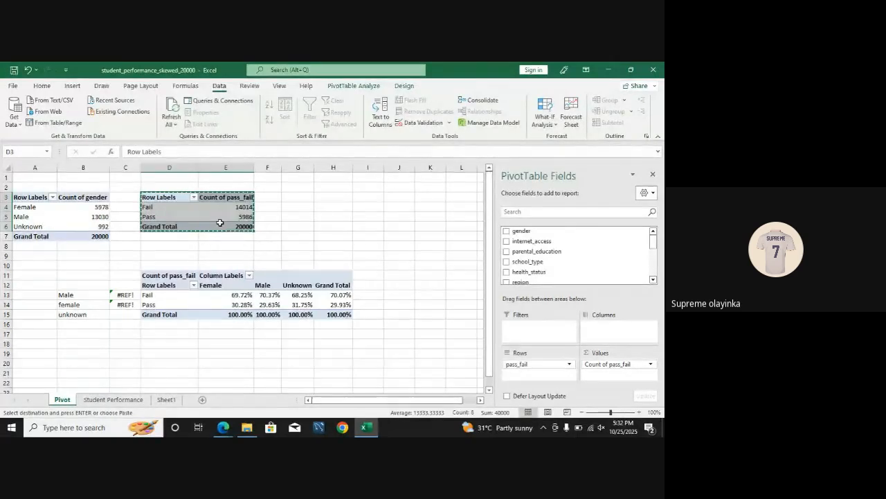
pyautogui.click(327, 196)
pyautogui.hotkey('ctrl', 'v')
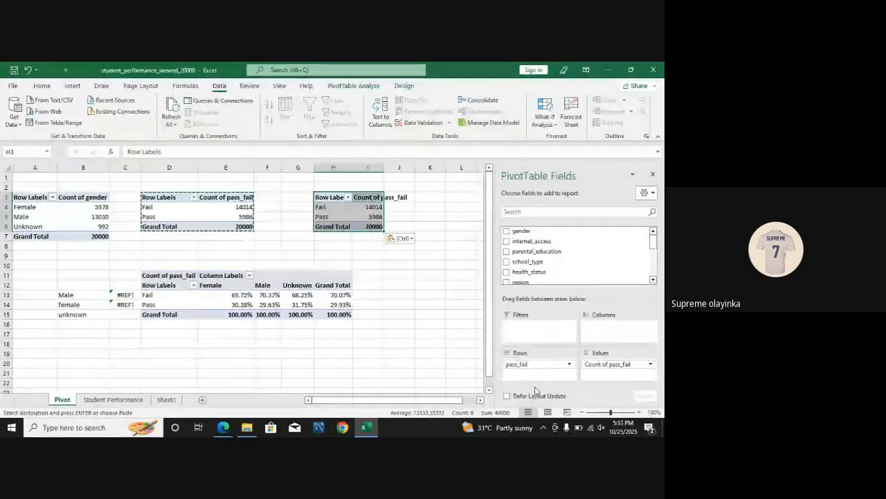
# Step: Replace pass_fail with gender as the row field of the H3 pivot table and remove Count of pass_fail from its values
pyautogui.moveTo(537, 364); pyautogui.dragTo(416, 373)
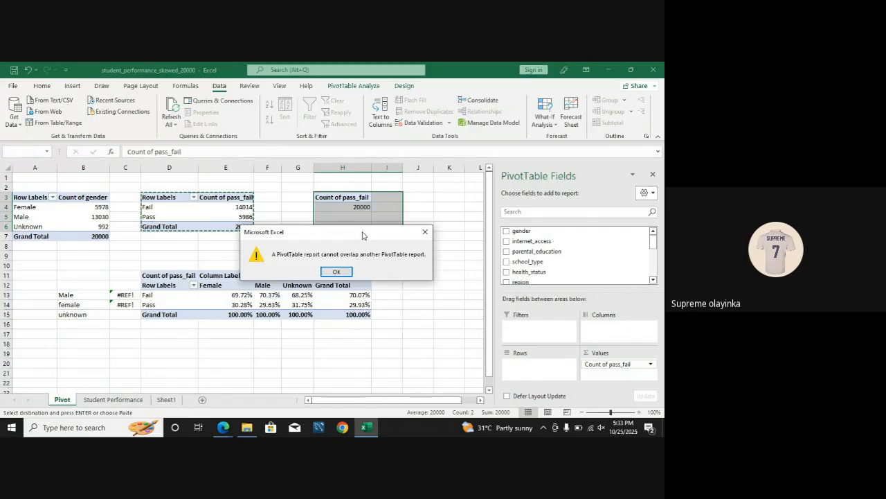
pyautogui.click(344, 270)
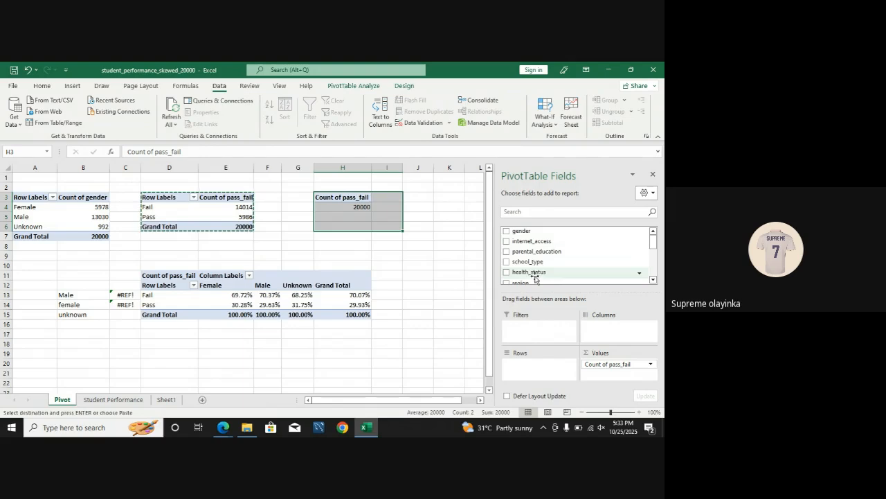
pyautogui.click(507, 231)
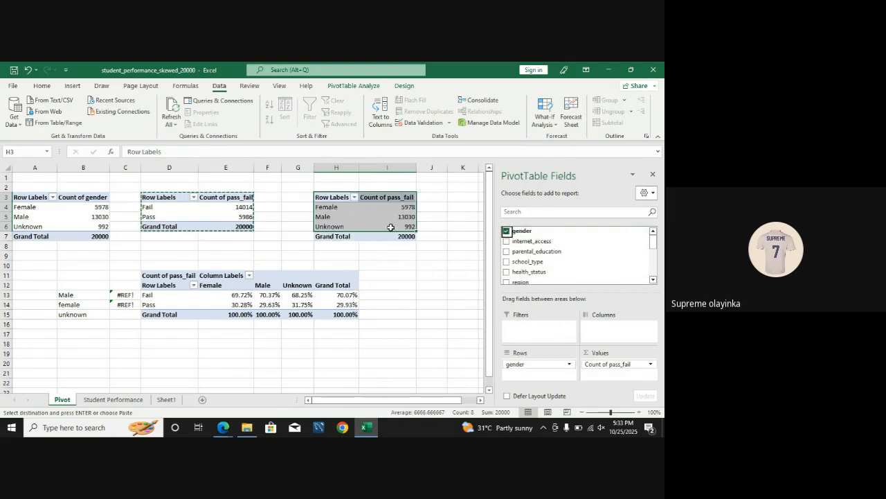
pyautogui.moveTo(626, 364); pyautogui.dragTo(437, 357)
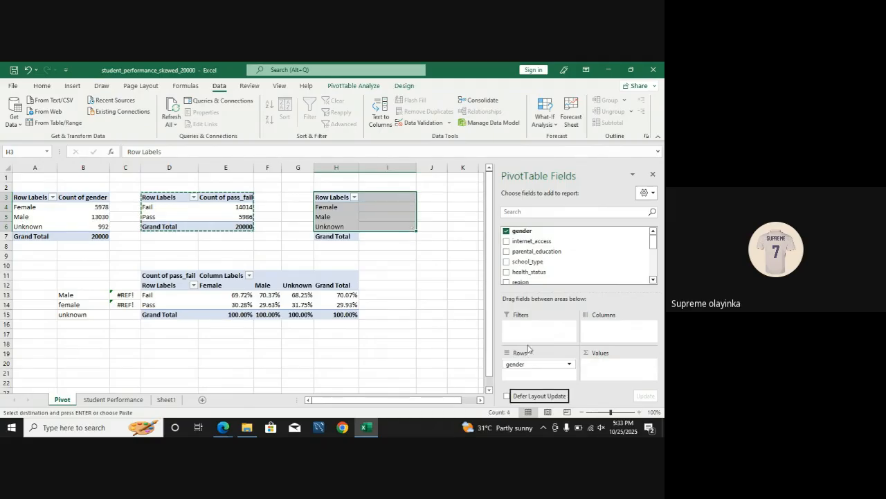
# Step: Add internet_access as the column field of the H3 pivot table
pyautogui.click(507, 242)
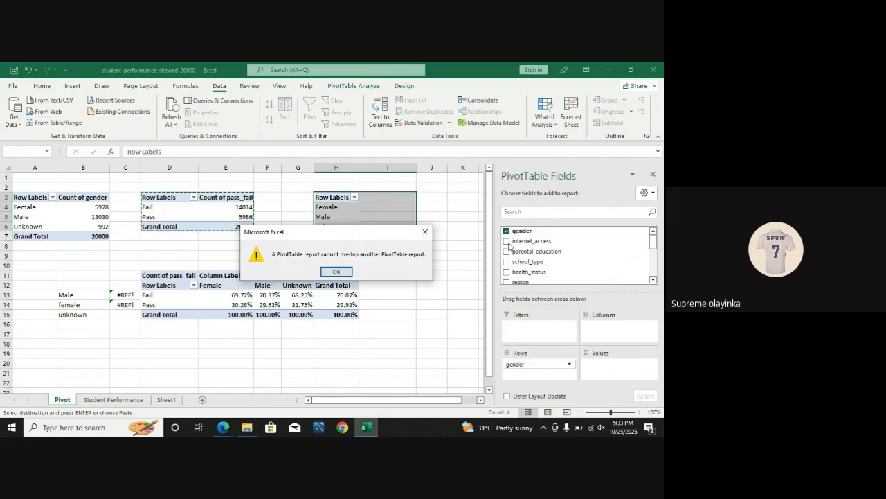
pyautogui.click(425, 232)
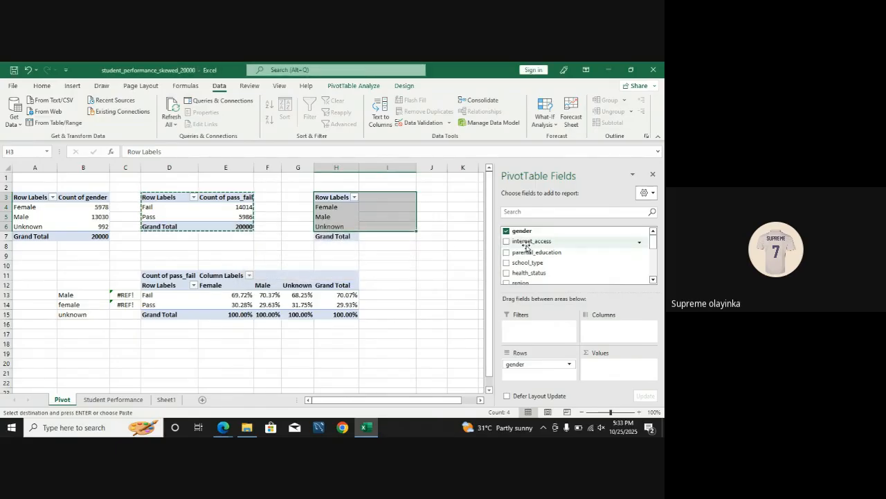
pyautogui.moveTo(526, 246); pyautogui.dragTo(603, 335)
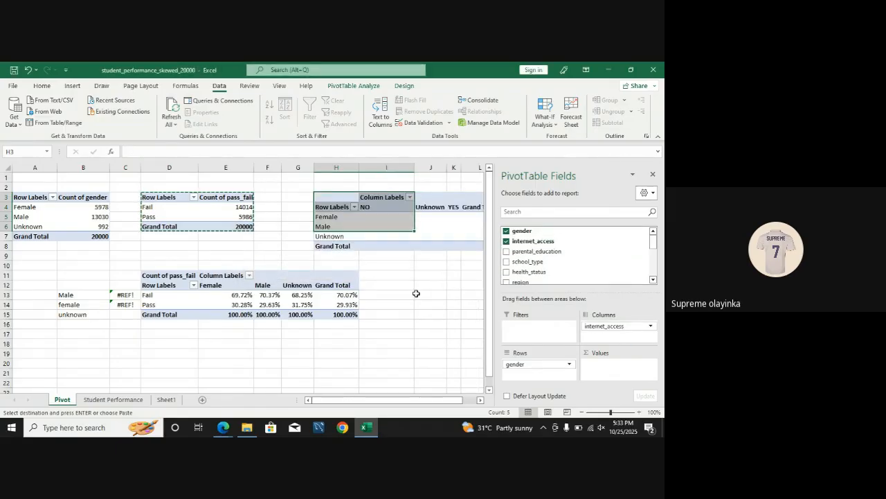
# Step: Examine the layout of the H3 pivot table, checking the NO and Unknown internet access columns against the gender rows
pyautogui.moveTo(364, 402); pyautogui.dragTo(369, 403)
pyautogui.click(345, 263)
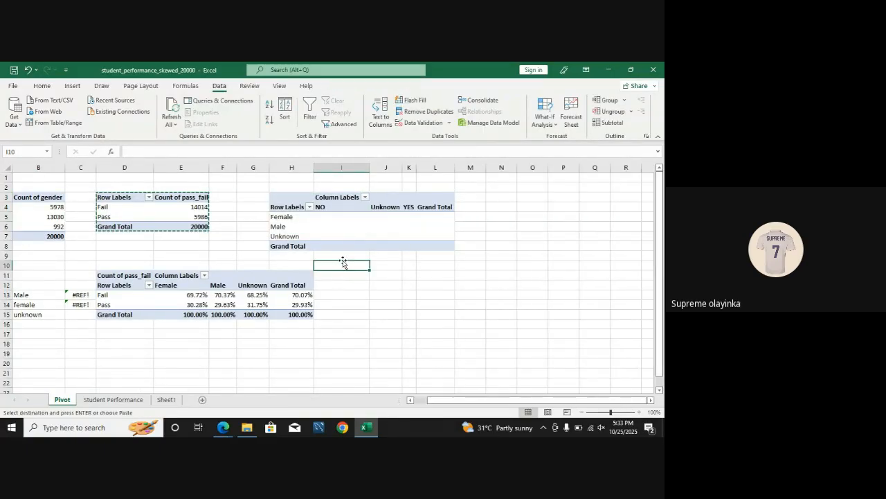
pyautogui.click(328, 209)
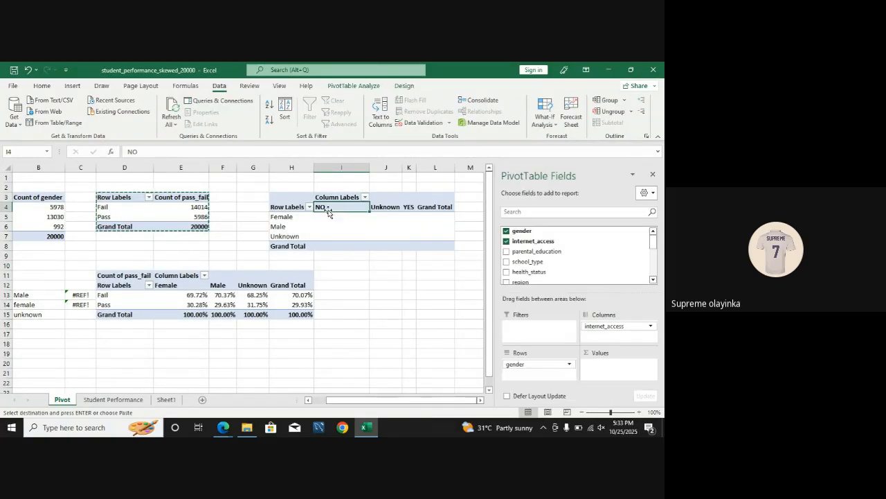
pyautogui.click(381, 208)
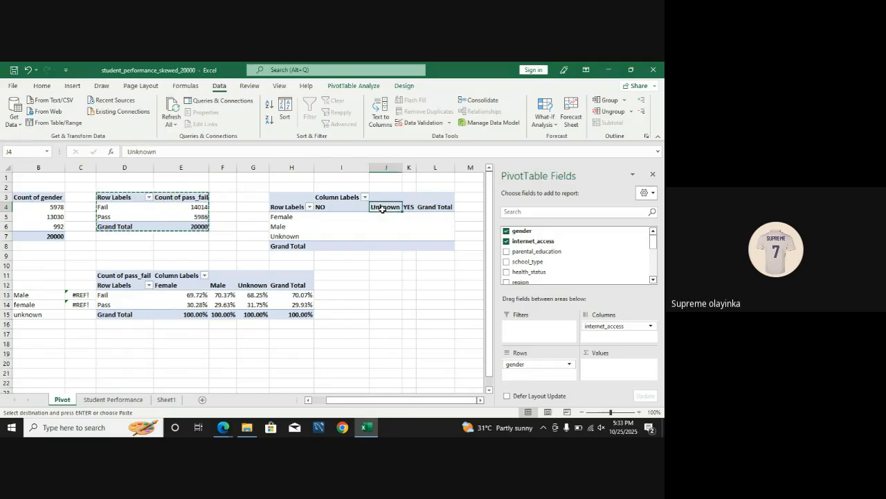
pyautogui.click(285, 217)
pyautogui.click(320, 208)
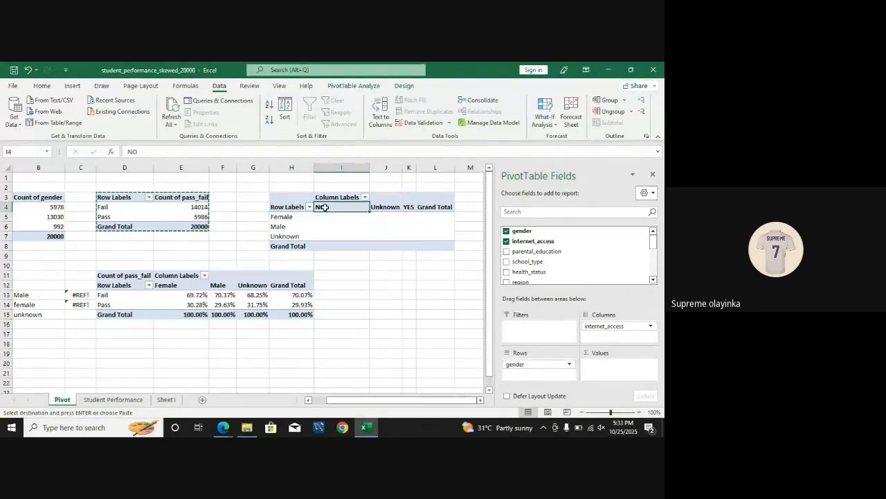
pyautogui.click(328, 216)
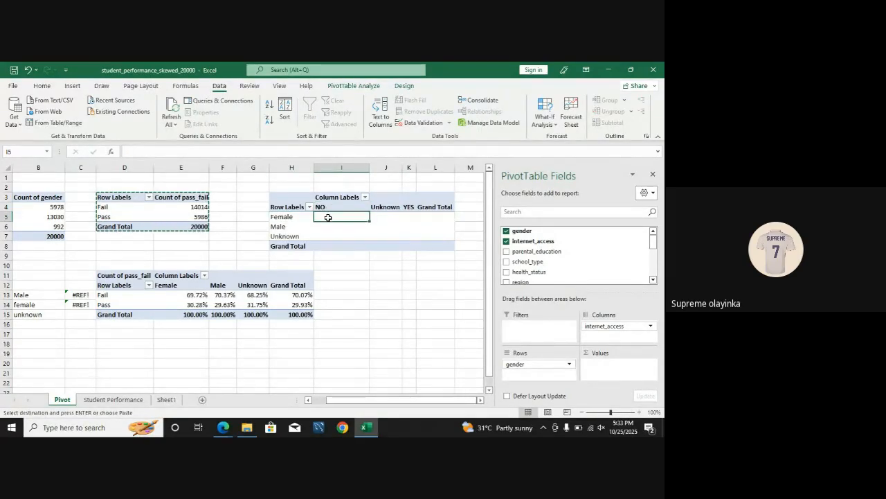
pyautogui.click(392, 208)
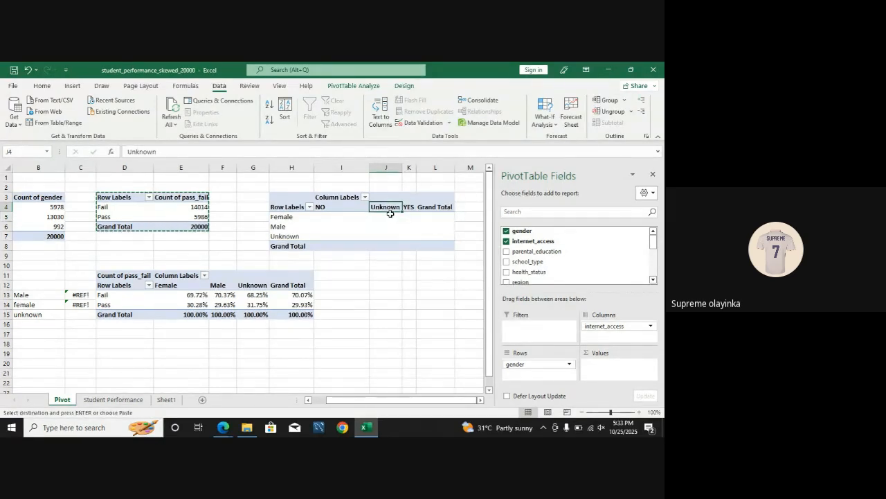
pyautogui.click(390, 214)
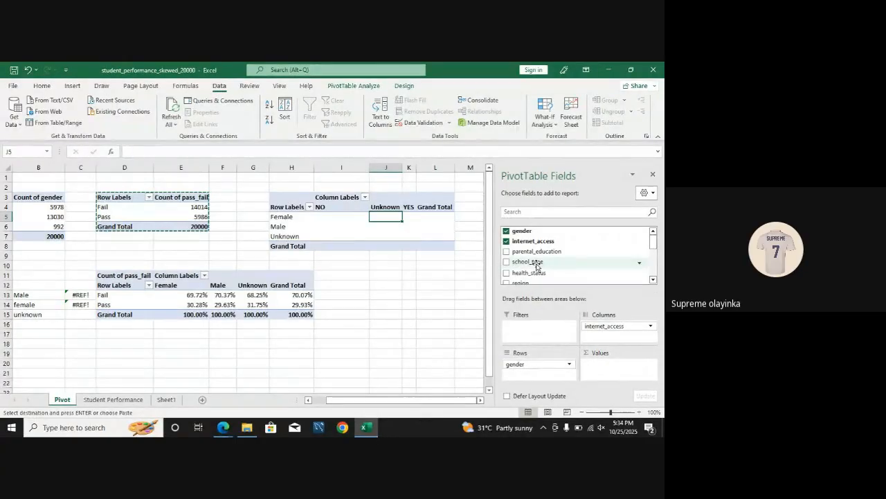
# Step: Add pass_fail as the counted values field of the gender by internet_access pivot table
pyautogui.scroll(-5, 560, 268)
pyautogui.moveTo(561, 268); pyautogui.dragTo(617, 367)
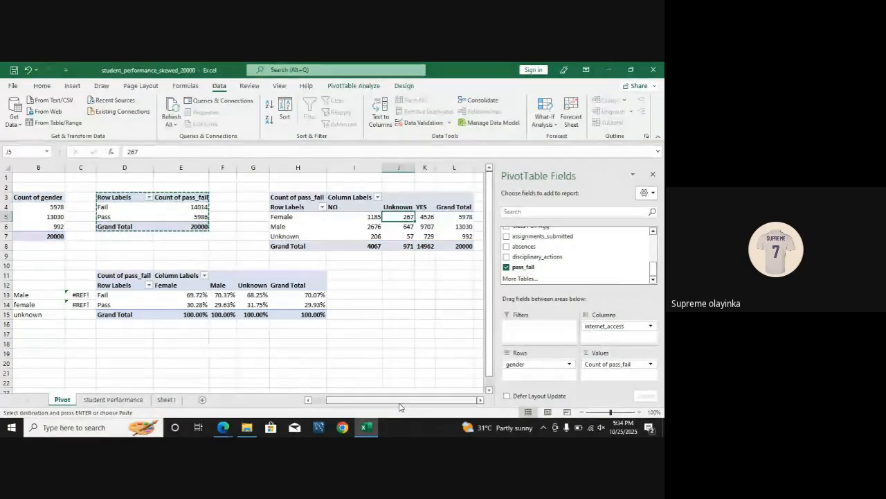
pyautogui.click(419, 354)
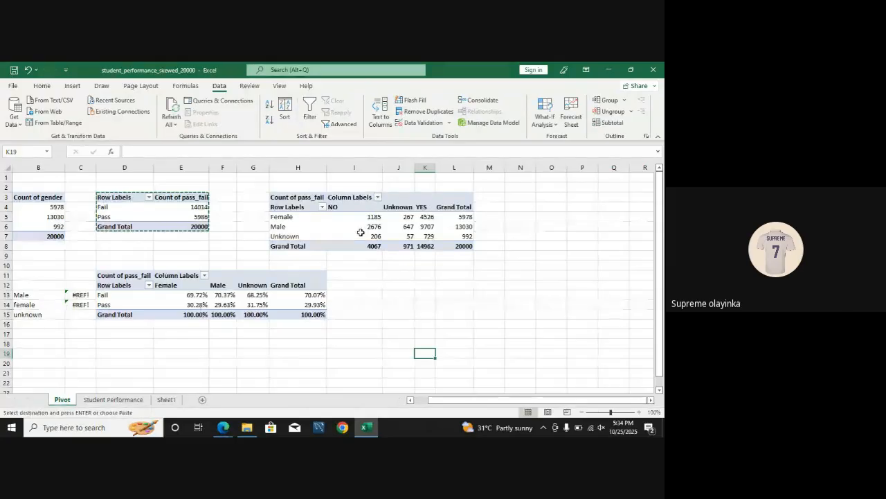
pyautogui.moveTo(371, 228)
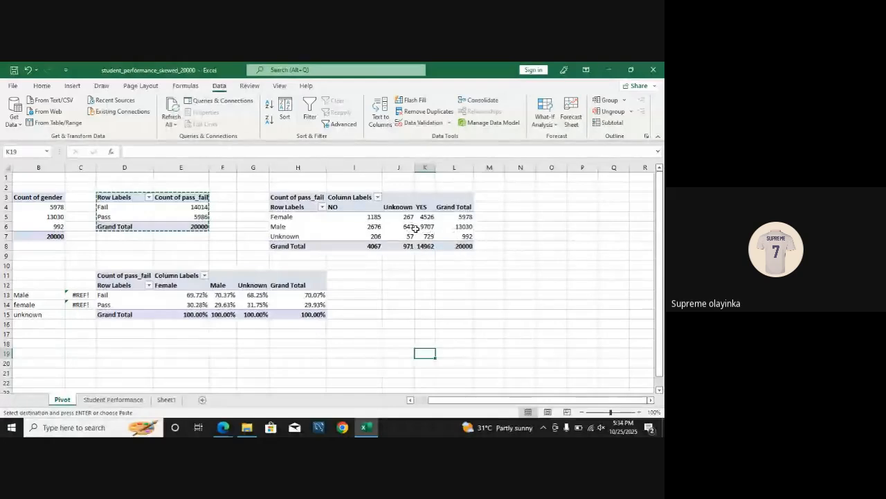
pyautogui.click(355, 227)
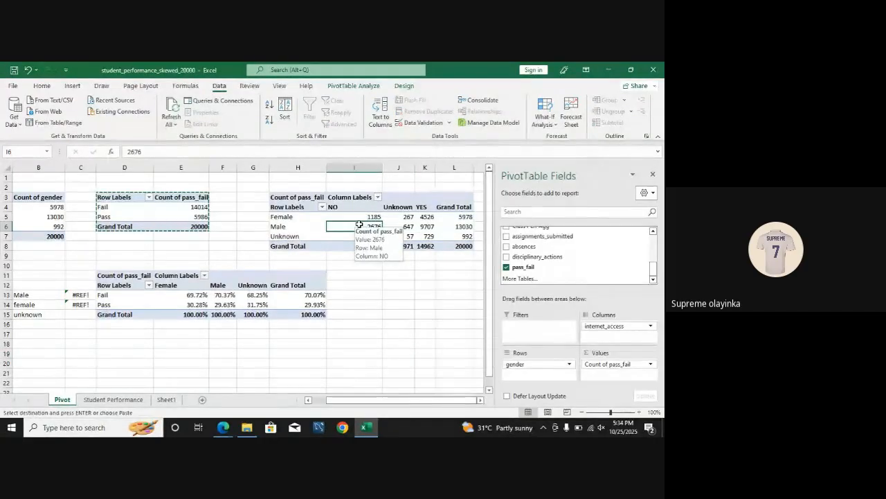
pyautogui.click(623, 365)
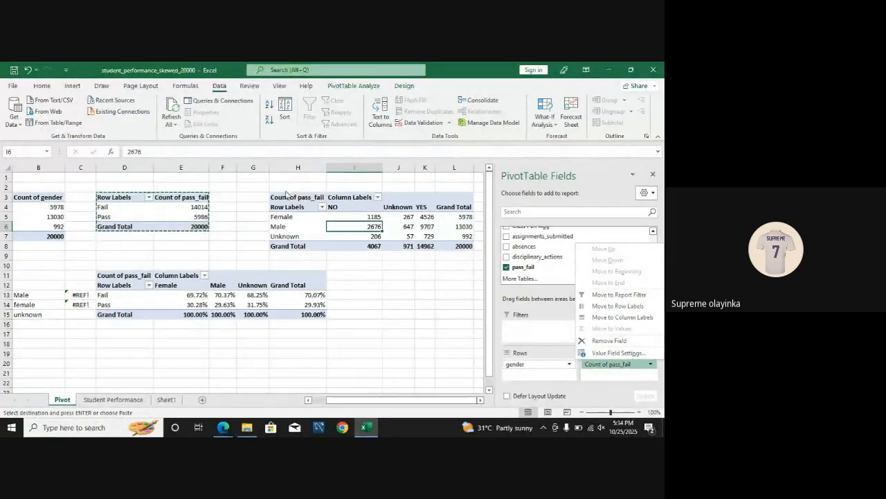
pyautogui.click(285, 199)
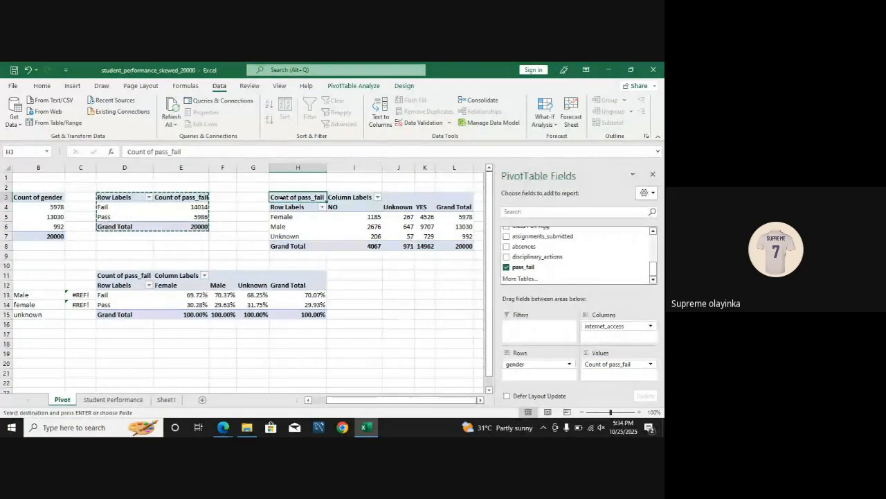
pyautogui.press('Return')
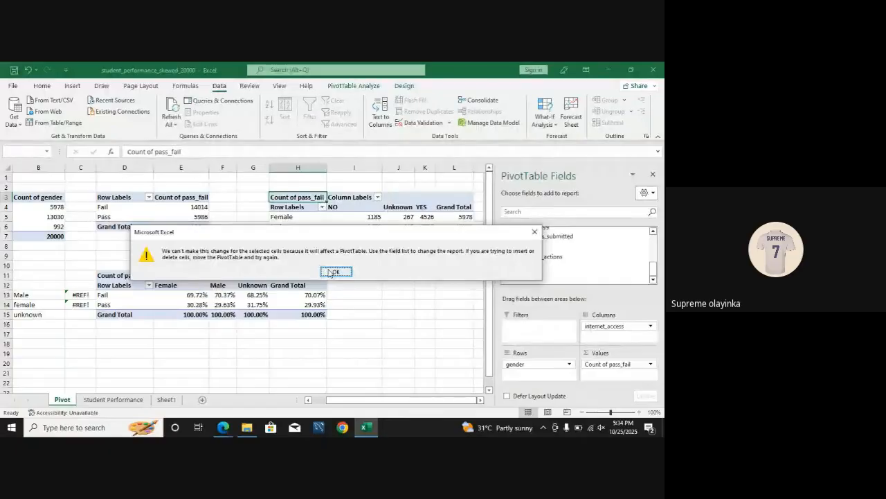
pyautogui.click(328, 269)
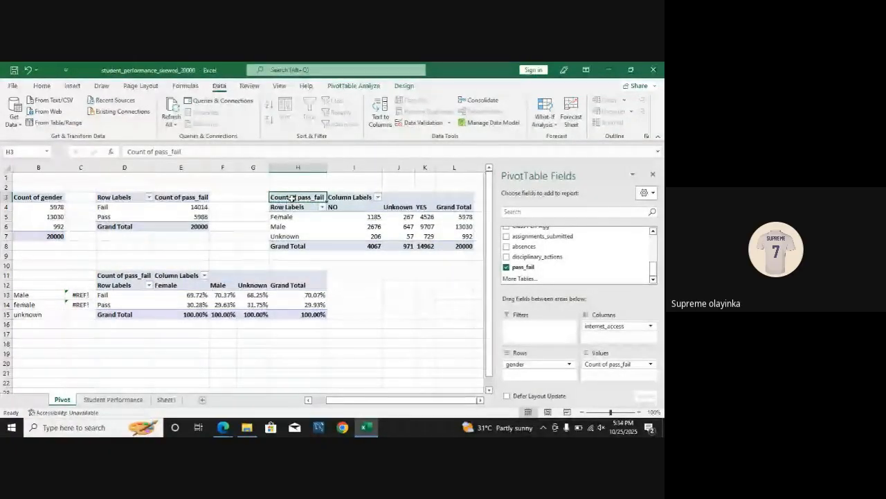
# Step: Delete the gender by internet_access pivot table and paste a copy of the D3 pass_fail pivot table at H4
pyautogui.moveTo(292, 197); pyautogui.dragTo(439, 243)
pyautogui.press('Delete')
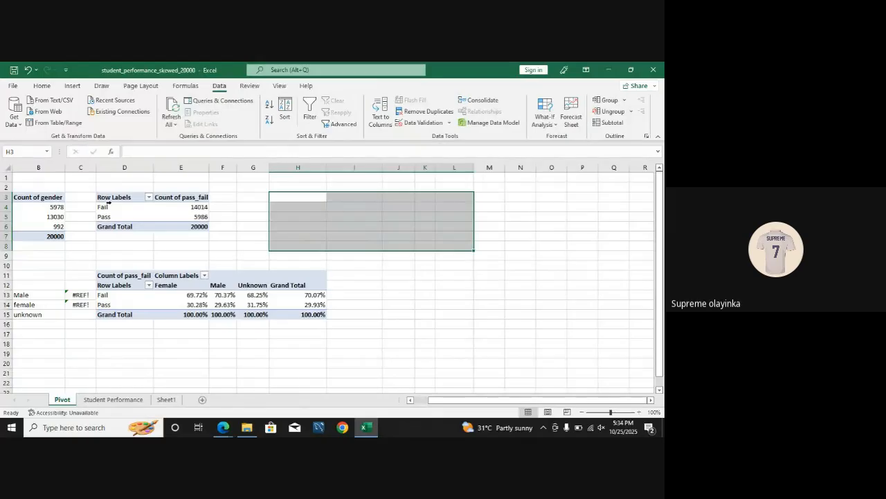
pyautogui.moveTo(111, 197); pyautogui.dragTo(170, 228)
pyautogui.hotkey('ctrl', 'c')
pyautogui.click(284, 206)
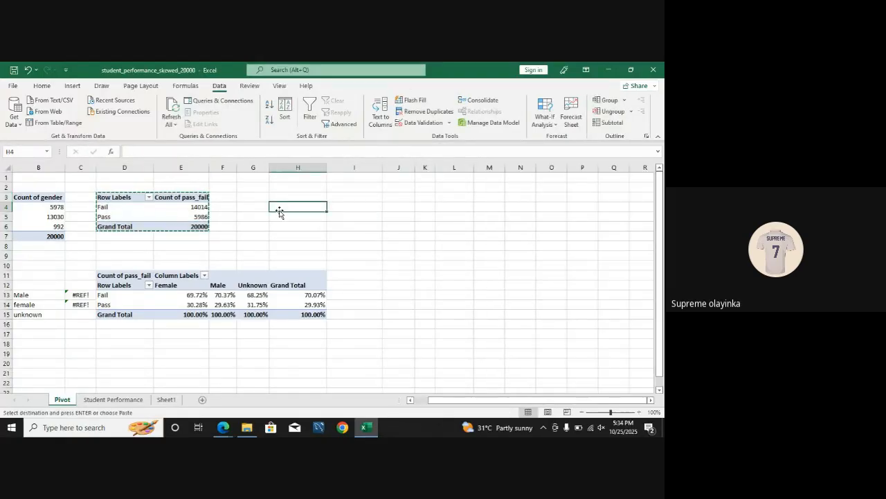
pyautogui.hotkey('ctrl', 'v')
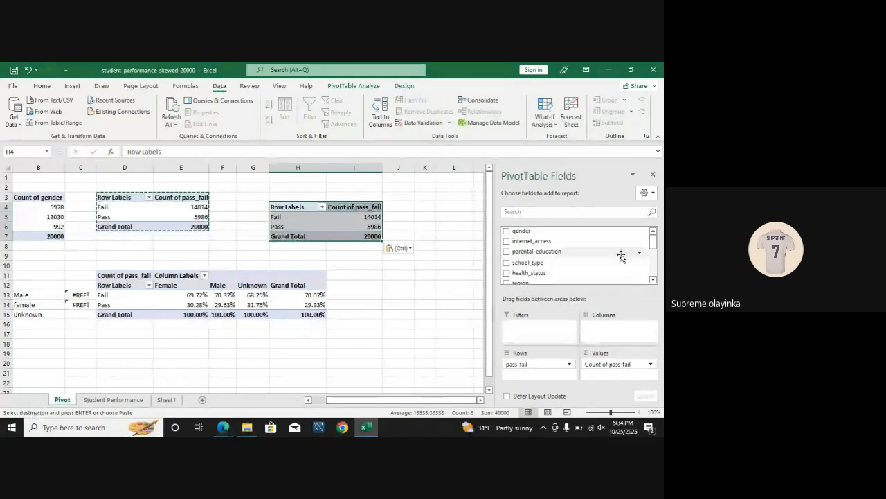
# Step: Remove Count of pass_fail from the H4 pivot table's values and add internet_access as its column field
pyautogui.moveTo(655, 244); pyautogui.dragTo(654, 272)
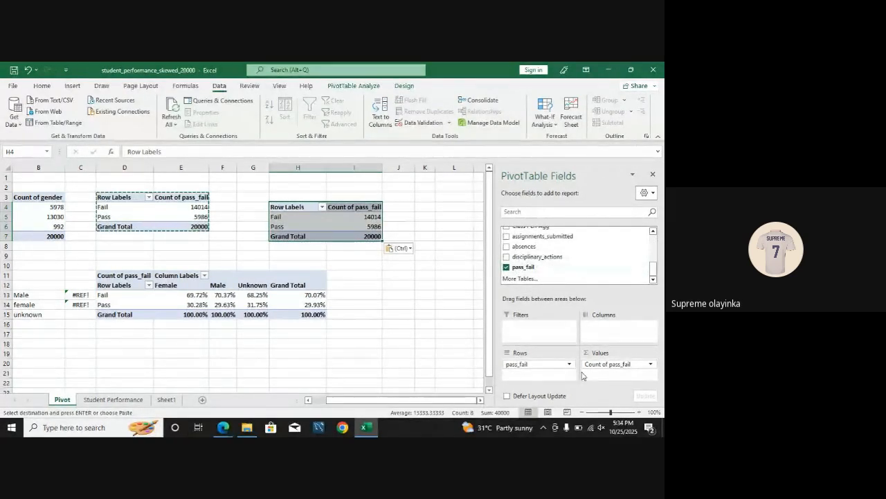
pyautogui.moveTo(604, 366); pyautogui.dragTo(411, 358)
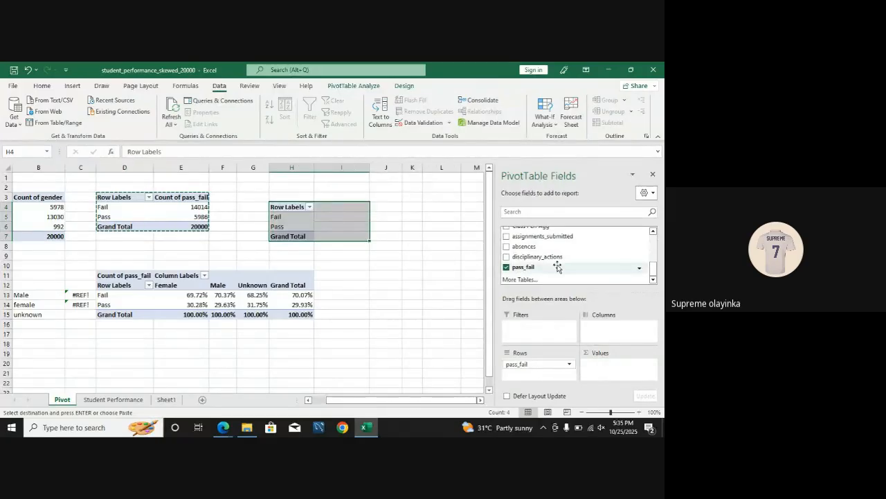
pyautogui.moveTo(652, 274); pyautogui.dragTo(539, 219)
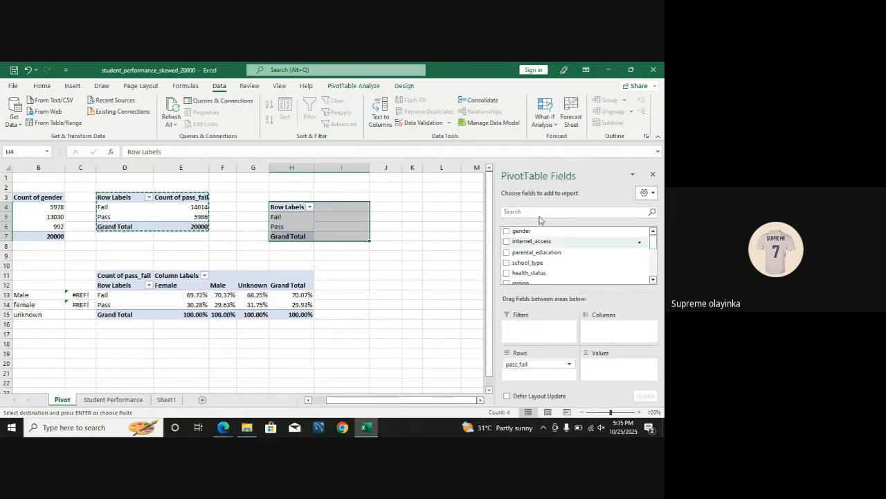
pyautogui.click(513, 242)
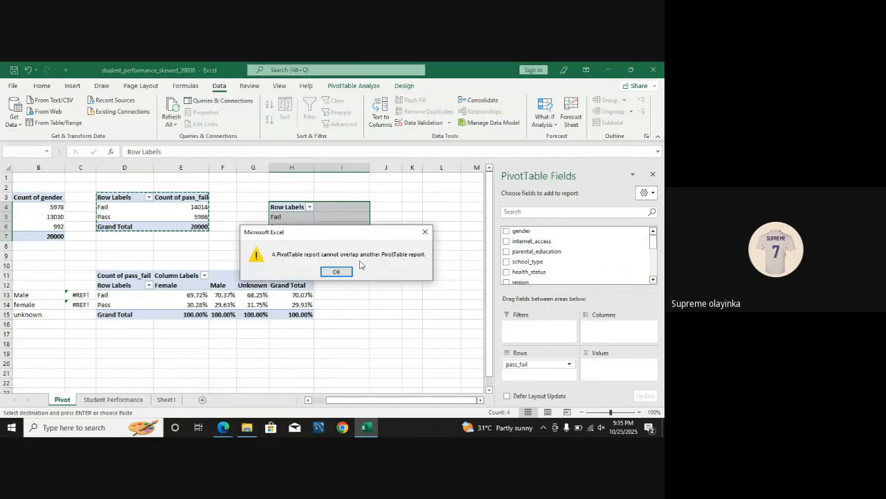
pyautogui.click(338, 272)
pyautogui.moveTo(534, 246); pyautogui.dragTo(611, 327)
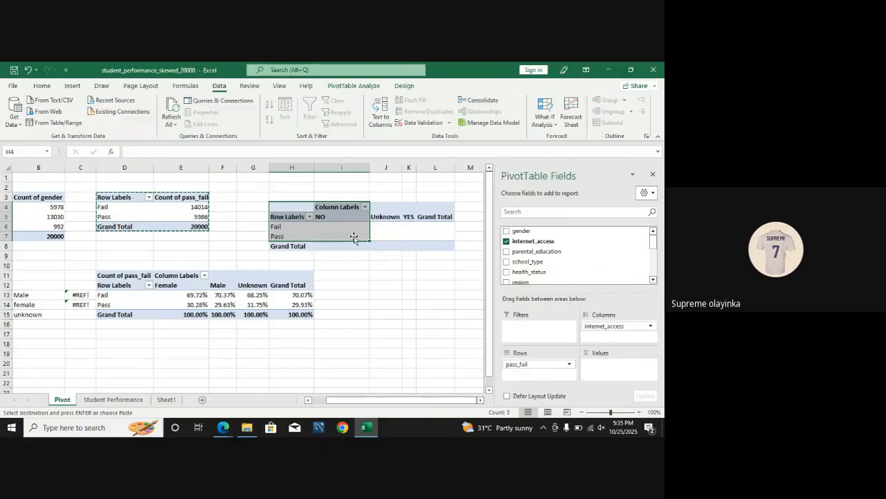
# Step: Add pass_fail as the counted values field of the pass_fail by internet_access pivot table
pyautogui.click(341, 218)
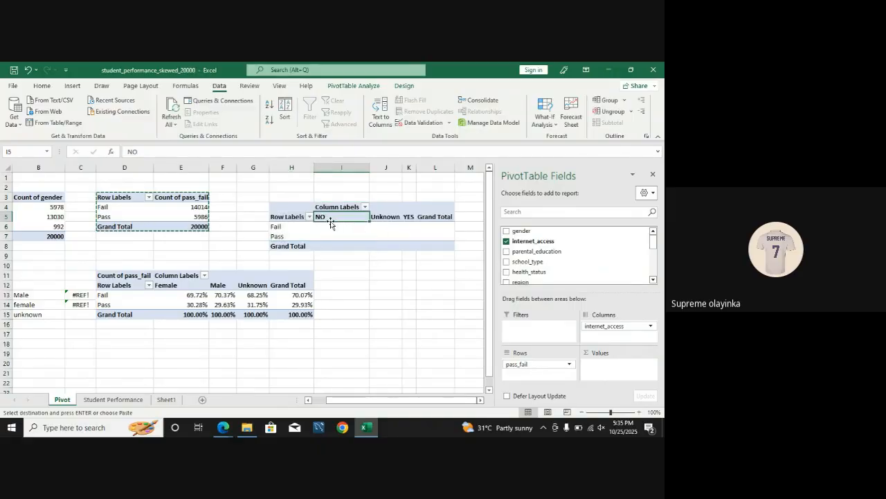
pyautogui.click(327, 226)
pyautogui.click(328, 236)
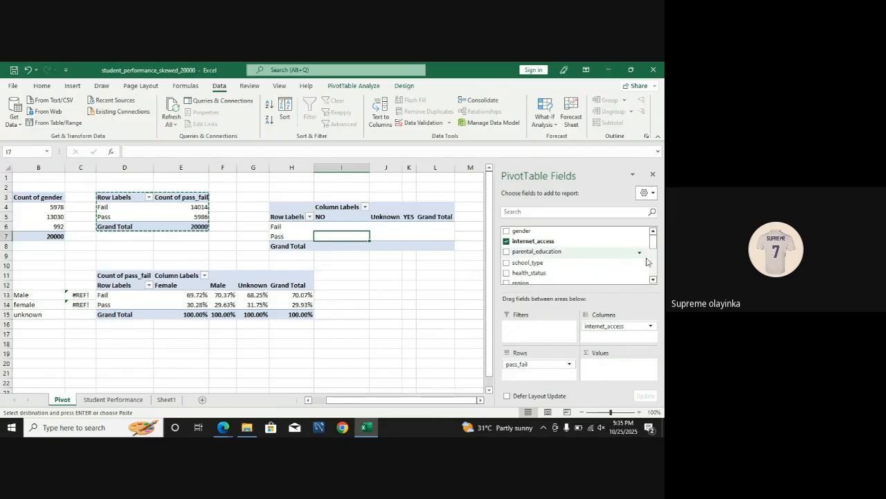
pyautogui.moveTo(652, 239); pyautogui.dragTo(615, 362)
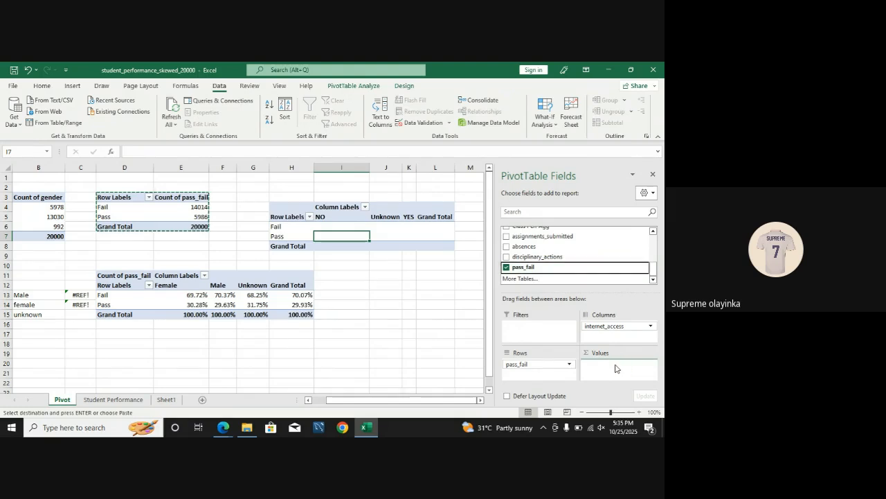
pyautogui.click(392, 286)
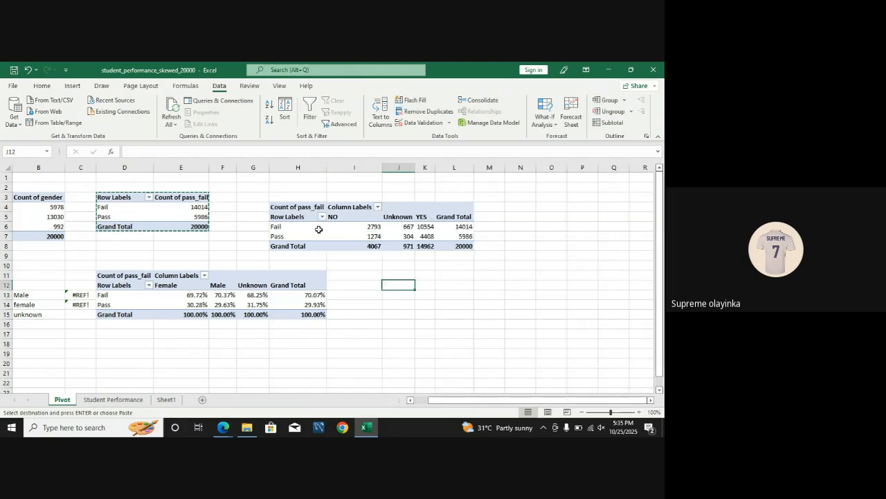
# Step: Examine the Fail and Pass counts under NO and YES internet access in the H4 pivot table
pyautogui.click(354, 228)
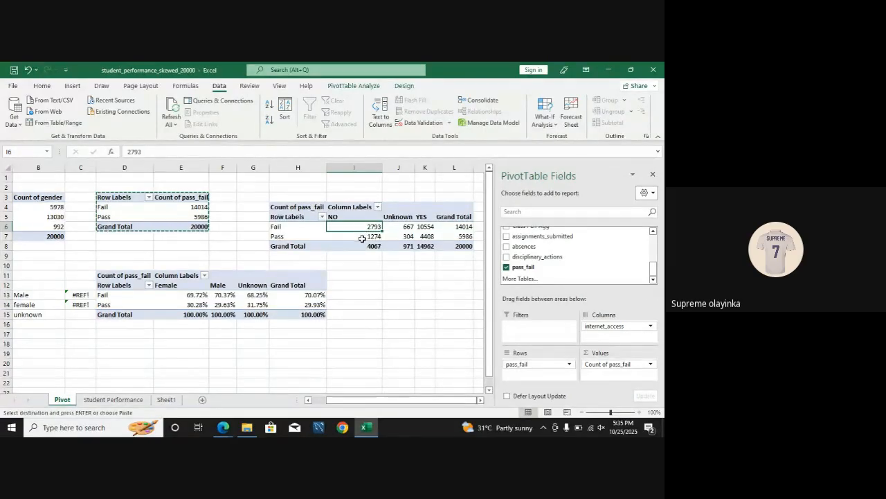
pyautogui.click(361, 238)
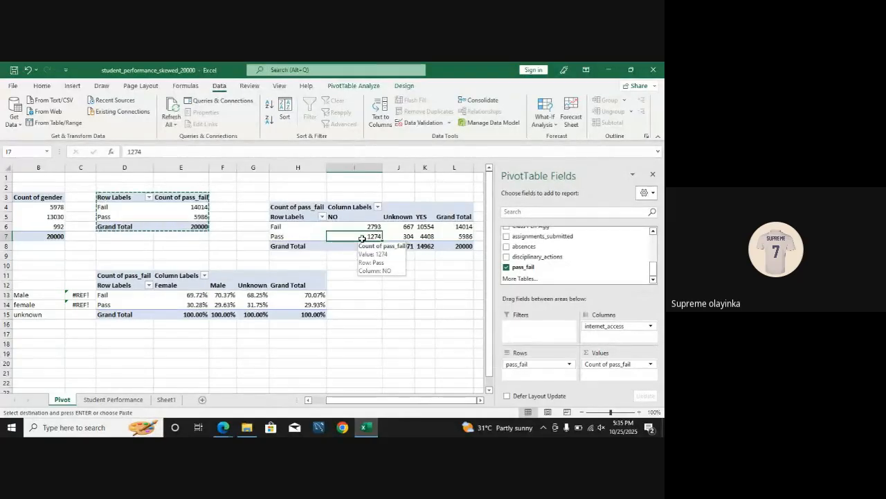
pyautogui.click(428, 227)
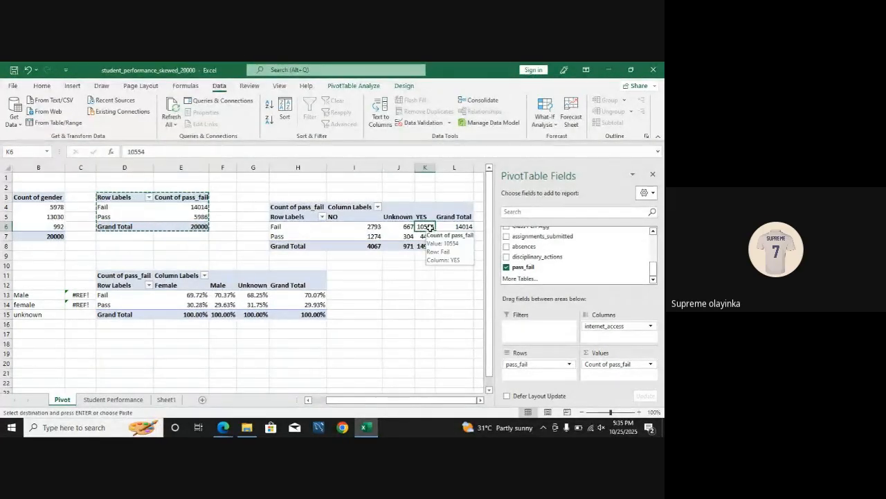
pyautogui.click(430, 236)
pyautogui.click(424, 218)
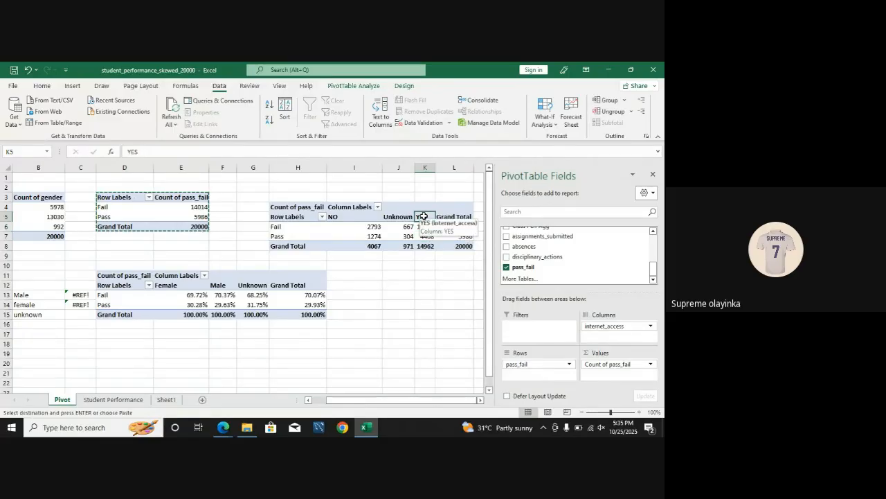
pyautogui.click(424, 227)
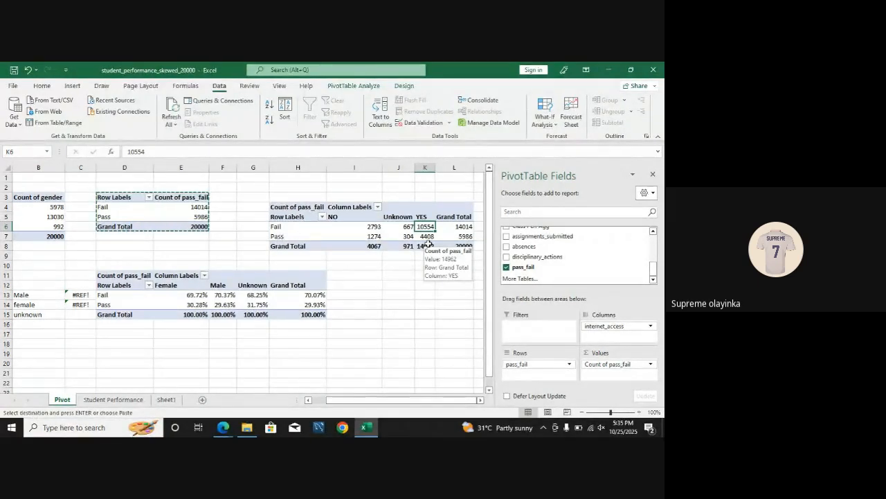
pyautogui.click(371, 227)
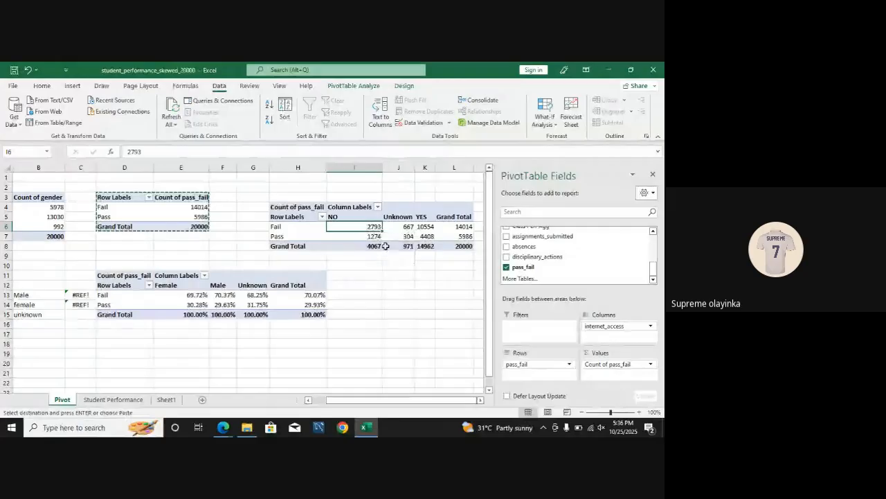
pyautogui.click(362, 236)
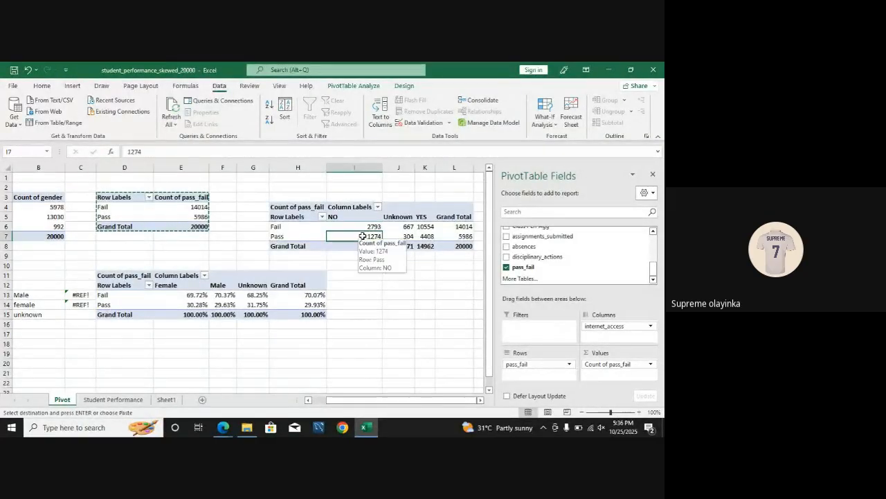
pyautogui.click(426, 227)
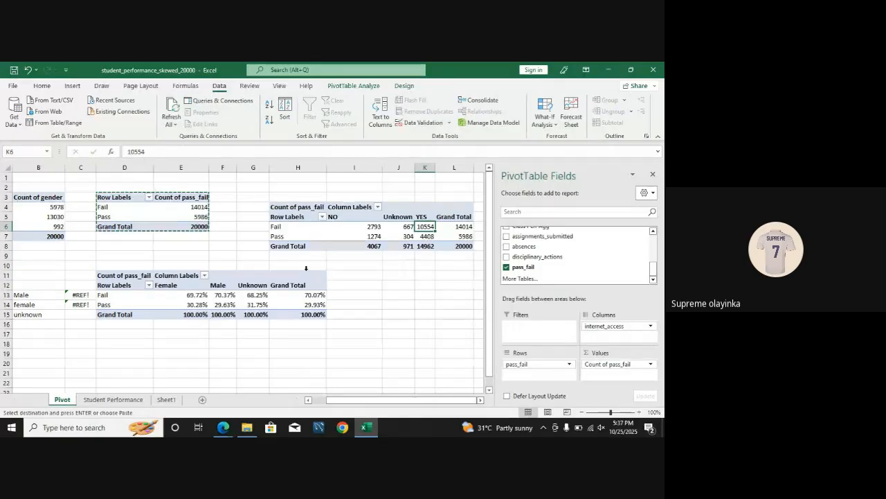
# Step: Paste another copy of the D3 pass_fail pivot table at D18
pyautogui.moveTo(118, 198); pyautogui.dragTo(177, 230)
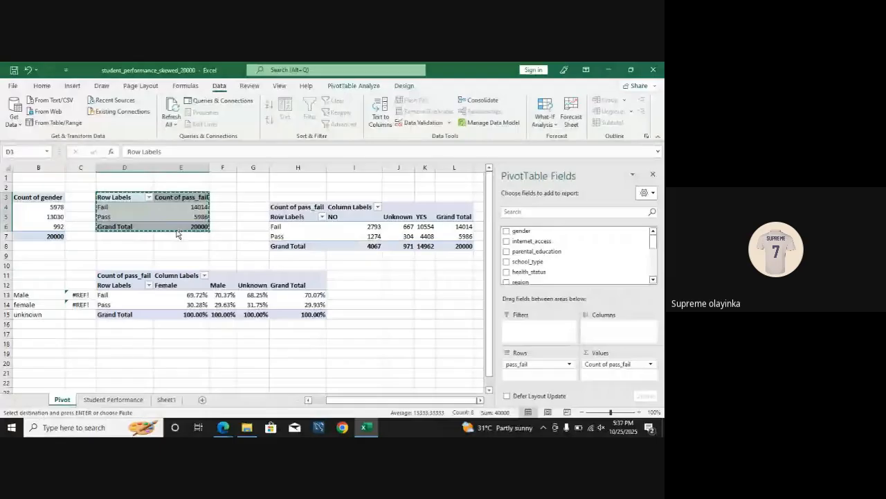
pyautogui.click(114, 344)
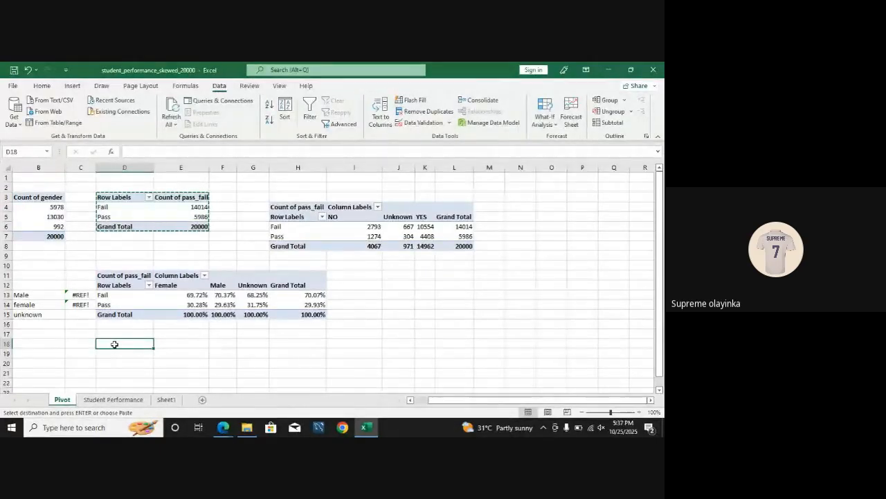
pyautogui.hotkey('ctrl', 'v')
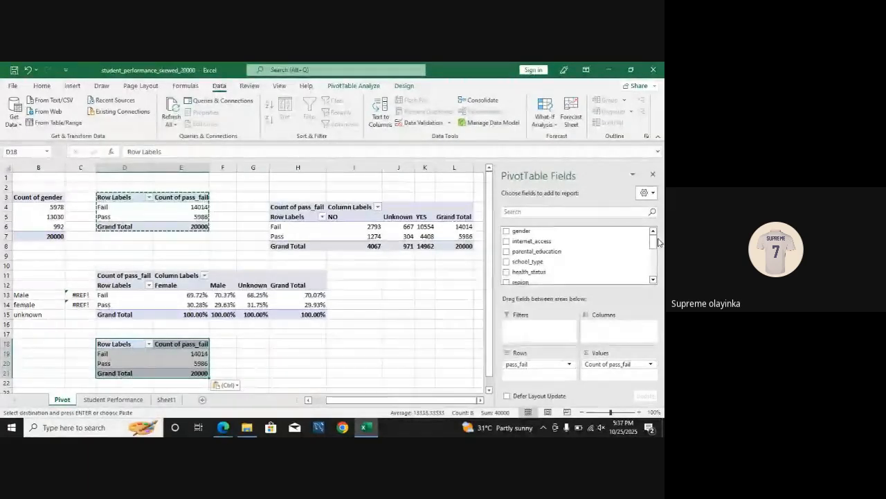
# Step: Clear pass_fail from the D18 pivot table's rows and values and set parental_education as its row field
pyautogui.moveTo(550, 364); pyautogui.dragTo(358, 366)
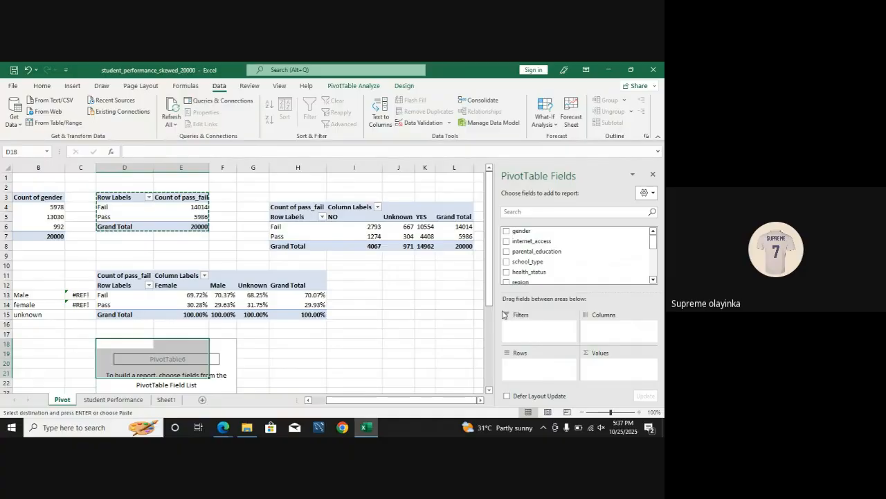
pyautogui.moveTo(494, 287); pyautogui.dragTo(494, 336)
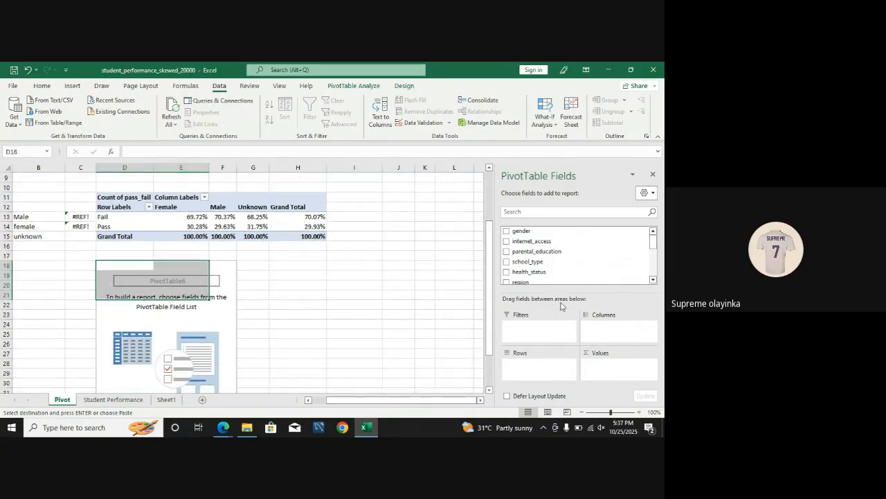
pyautogui.click(506, 252)
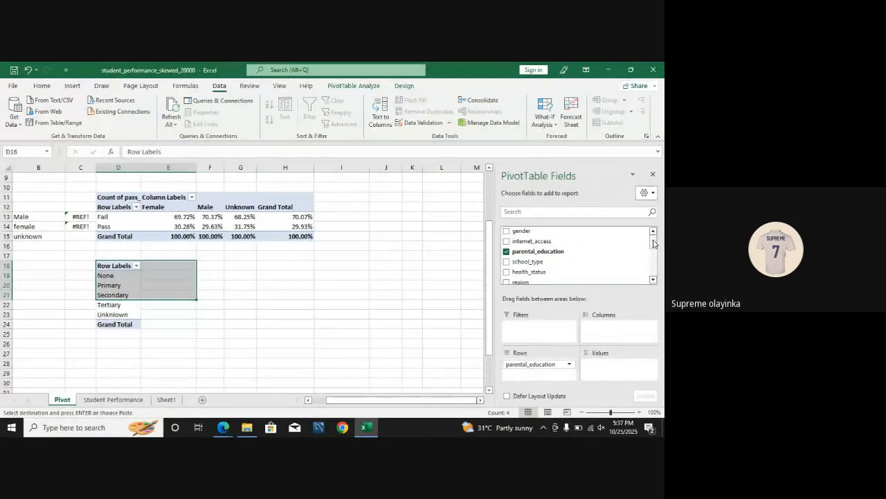
# Step: Add pass_fail to the D18 pivot table as both the column field and the counted values field
pyautogui.moveTo(654, 243); pyautogui.dragTo(654, 275)
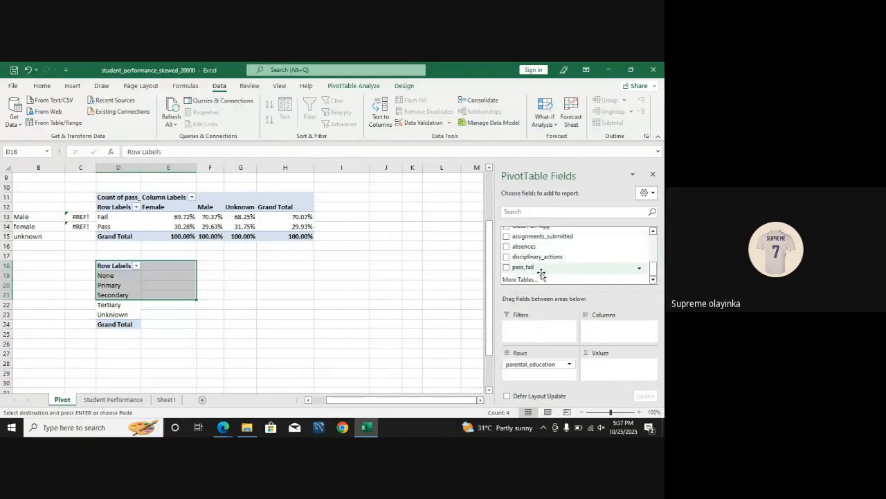
pyautogui.moveTo(539, 273); pyautogui.dragTo(617, 329)
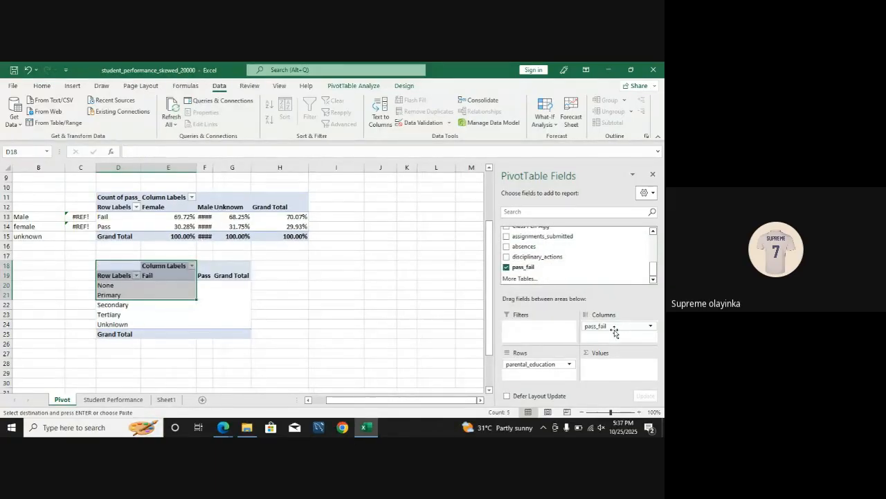
pyautogui.click(150, 284)
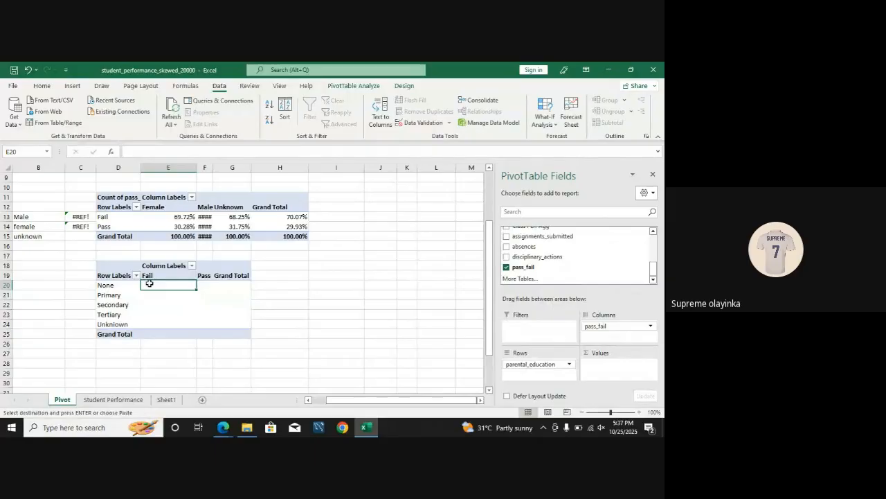
pyautogui.click(205, 285)
pyautogui.moveTo(523, 267); pyautogui.dragTo(602, 370)
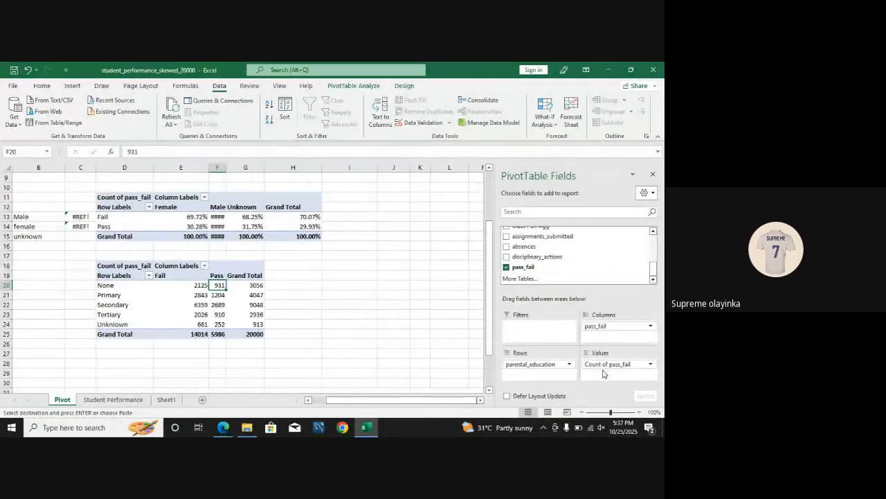
pyautogui.click(408, 312)
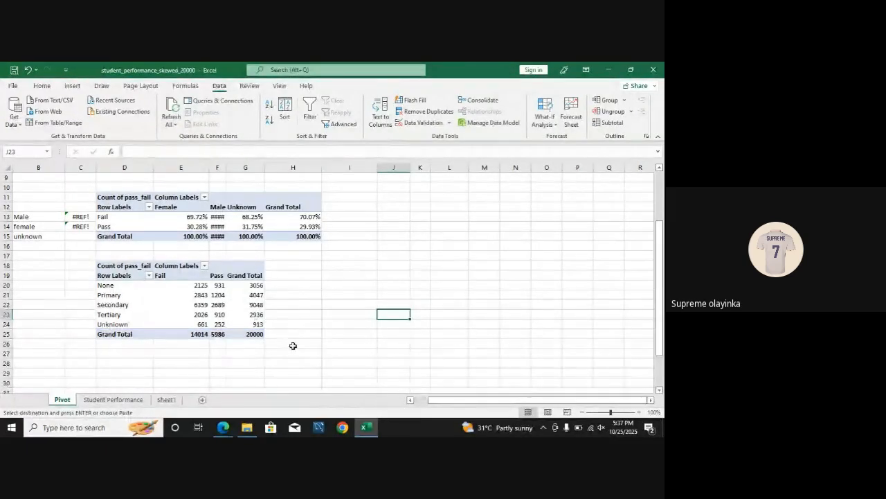
# Step: Sort the parental education rows of the D18 pivot table by pass_fail count from largest to smallest
pyautogui.rightClick(196, 305)
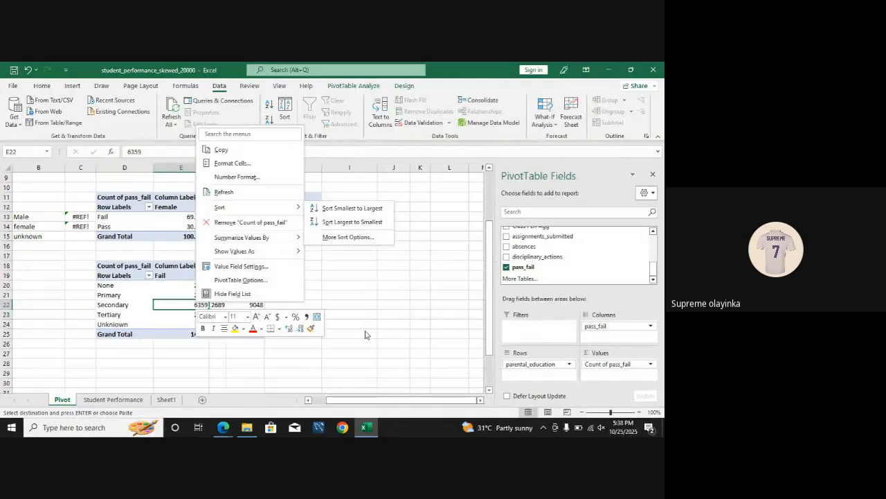
pyautogui.click(367, 332)
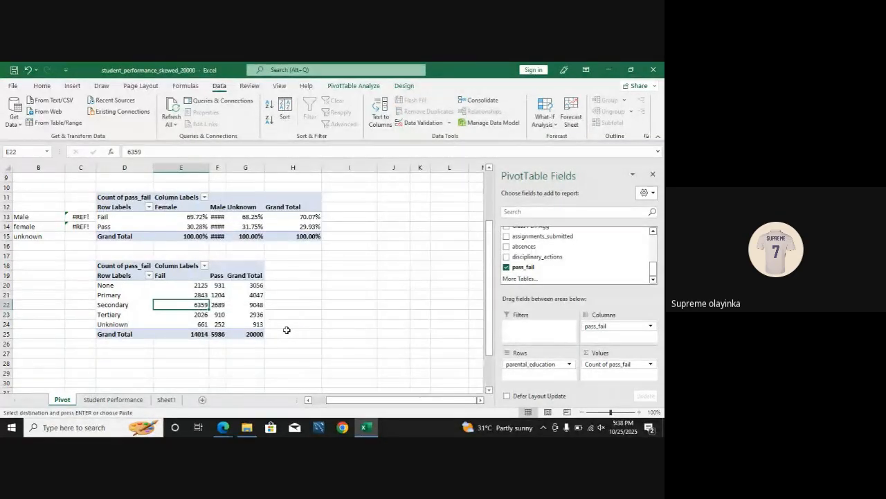
pyautogui.click(197, 286)
pyautogui.rightClick(198, 294)
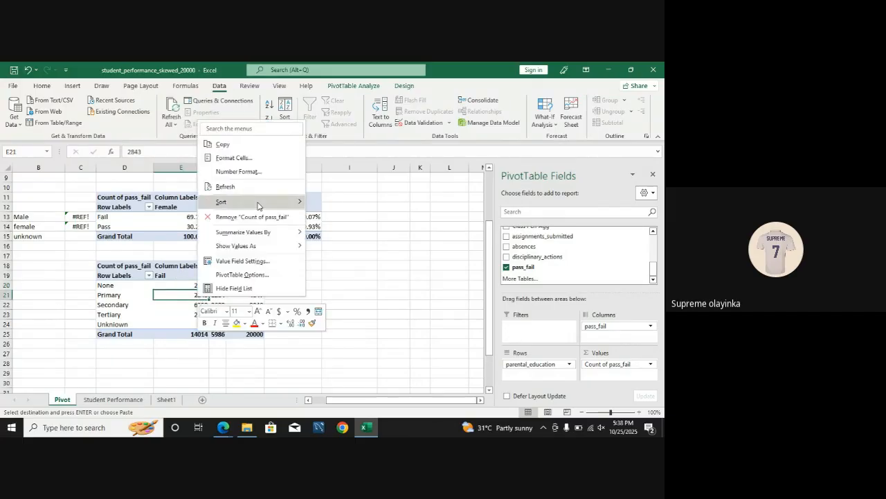
pyautogui.moveTo(258, 205)
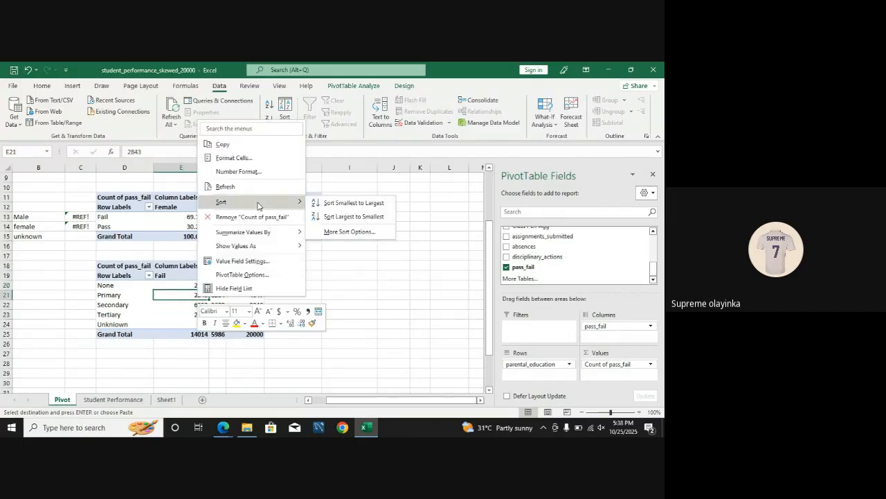
pyautogui.click(331, 217)
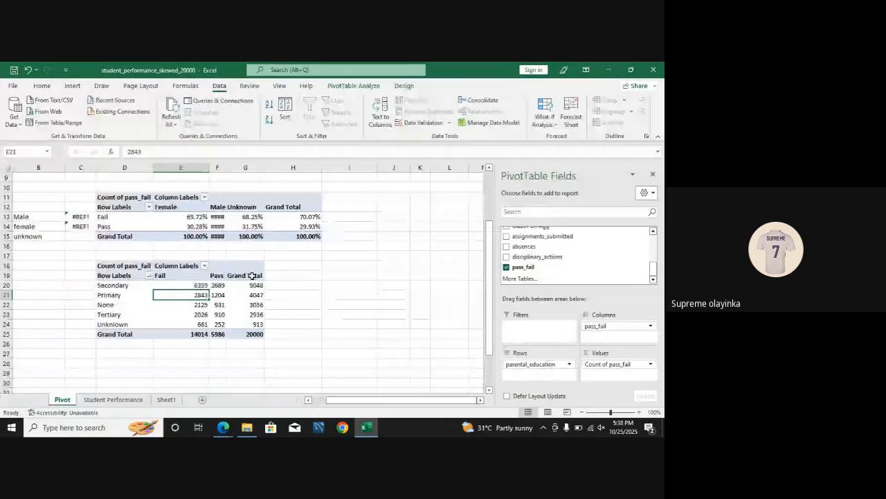
# Step: Compare the Fail counts for the Secondary and None parental education rows in the D18 pivot table
pyautogui.click(201, 286)
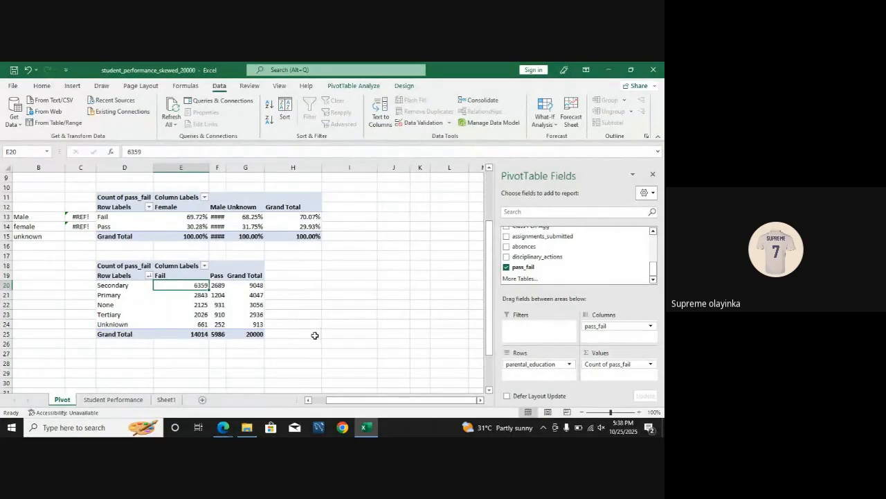
pyautogui.click(196, 305)
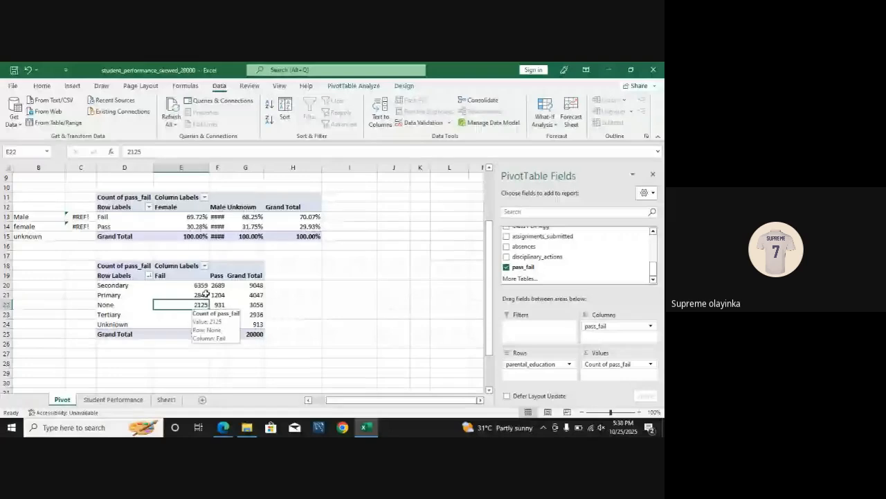
pyautogui.click(205, 284)
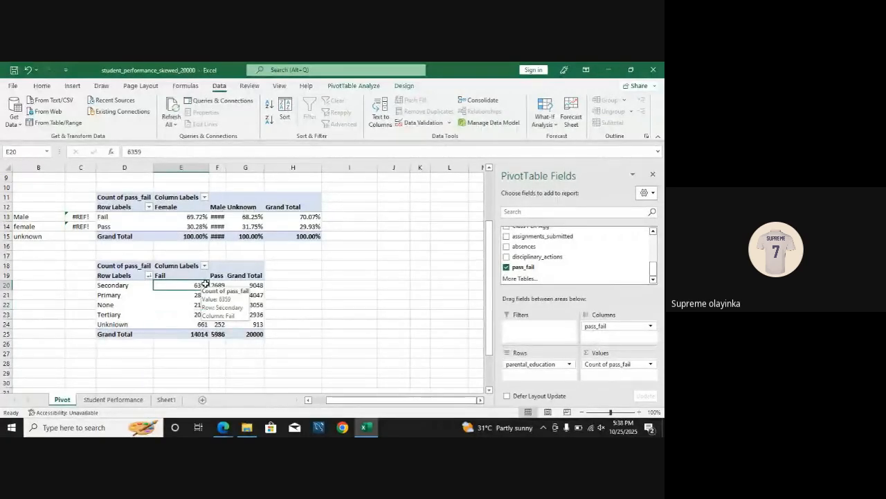
pyautogui.click(371, 303)
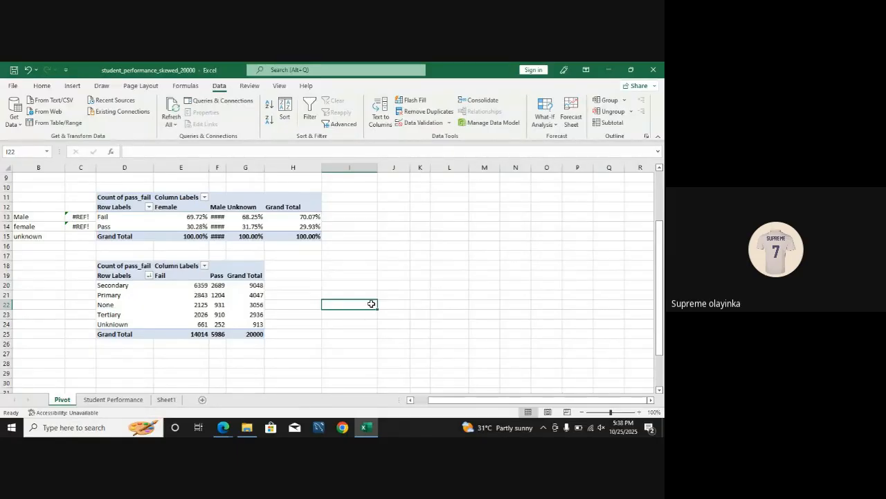
# Step: Widen column F so the Male percentages and Pass counts fit in their cells
pyautogui.moveTo(225, 170); pyautogui.dragTo(246, 169)
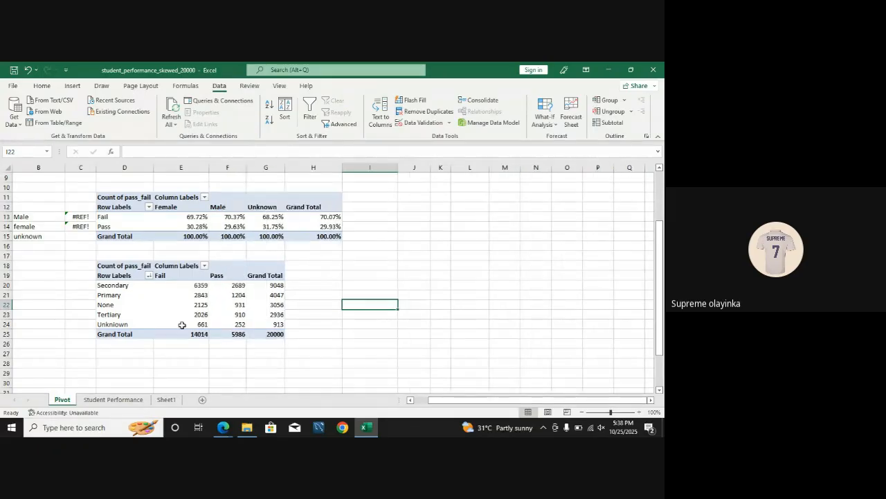
pyautogui.moveTo(225, 325)
pyautogui.click(387, 248)
pyautogui.click(383, 274)
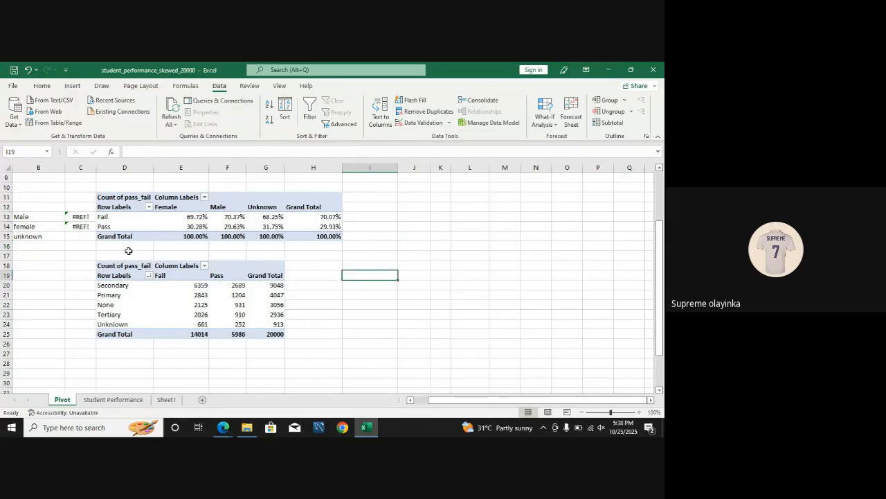
# Step: Copy the pass_fail by gender pivot table at D11 and paste it at I21
pyautogui.click(107, 195)
pyautogui.hotkey('ctrl', 'c')
pyautogui.click(357, 295)
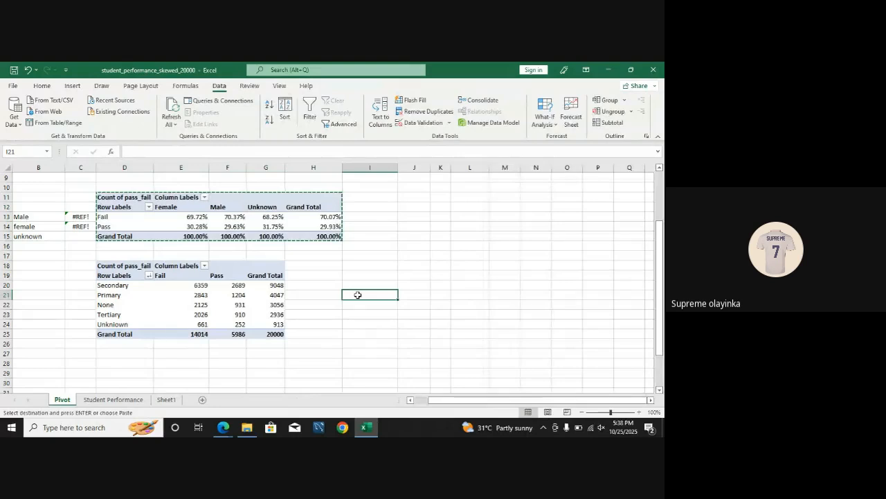
pyautogui.hotkey('ctrl', 'v')
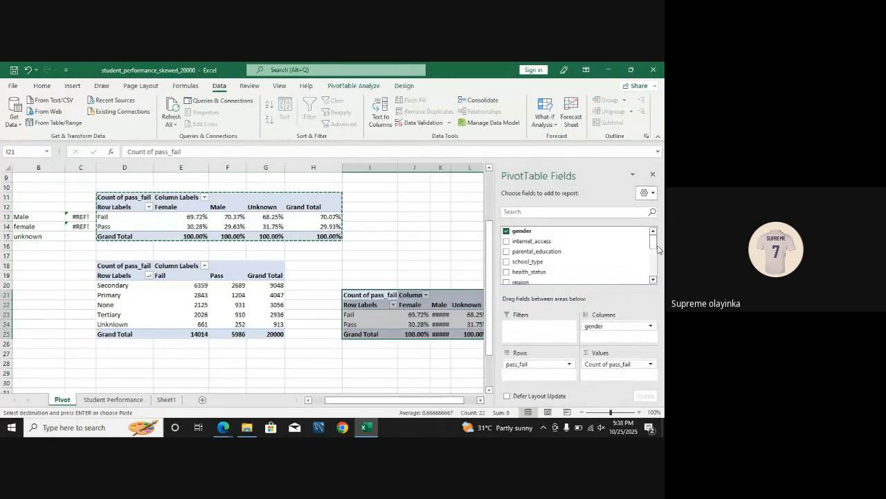
# Step: Make Class Agg the only row field of the I21 pivot table, removing pass_fail, gender and the counted values
pyautogui.moveTo(653, 242); pyautogui.dragTo(654, 261)
pyautogui.click(506, 250)
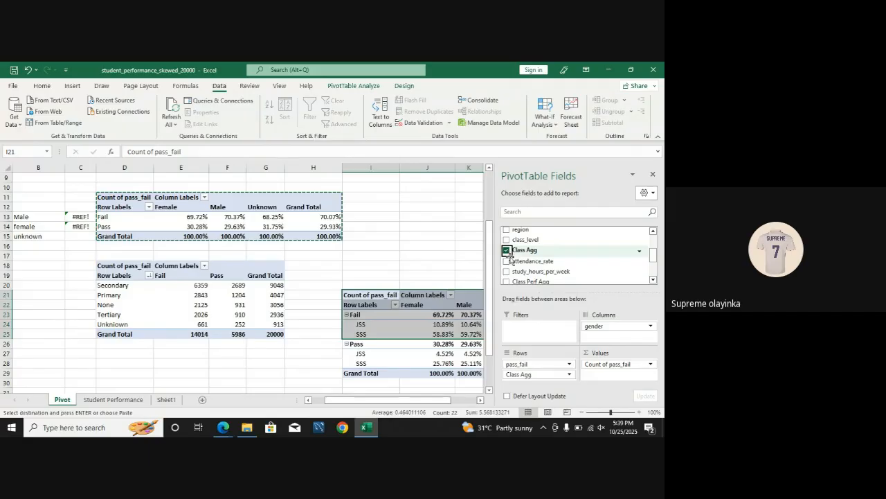
pyautogui.moveTo(529, 363); pyautogui.dragTo(536, 382)
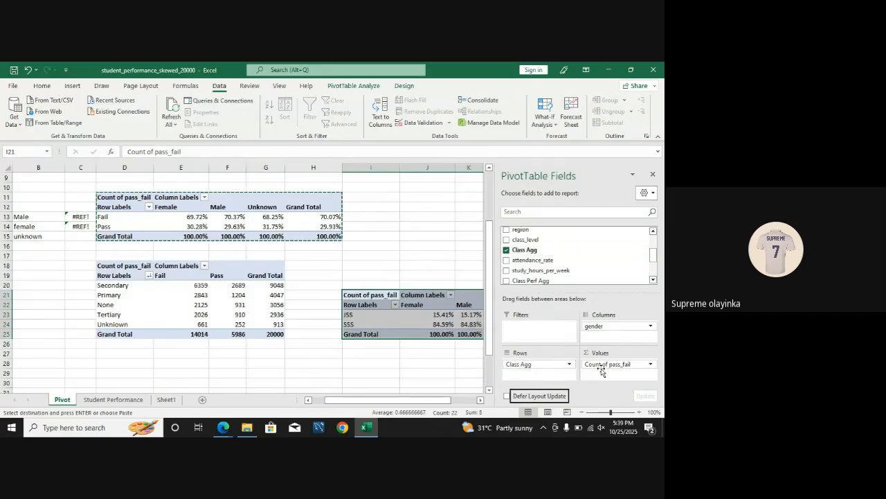
pyautogui.moveTo(599, 325); pyautogui.dragTo(399, 384)
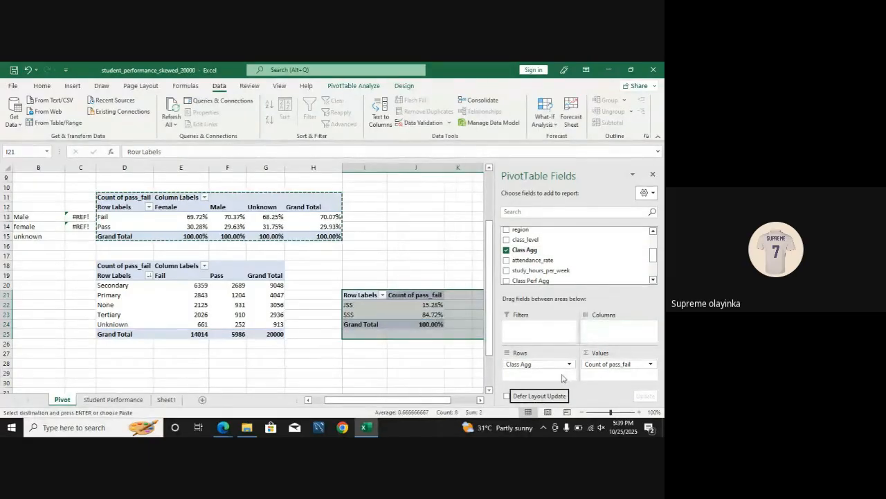
pyautogui.moveTo(600, 373); pyautogui.dragTo(348, 360)
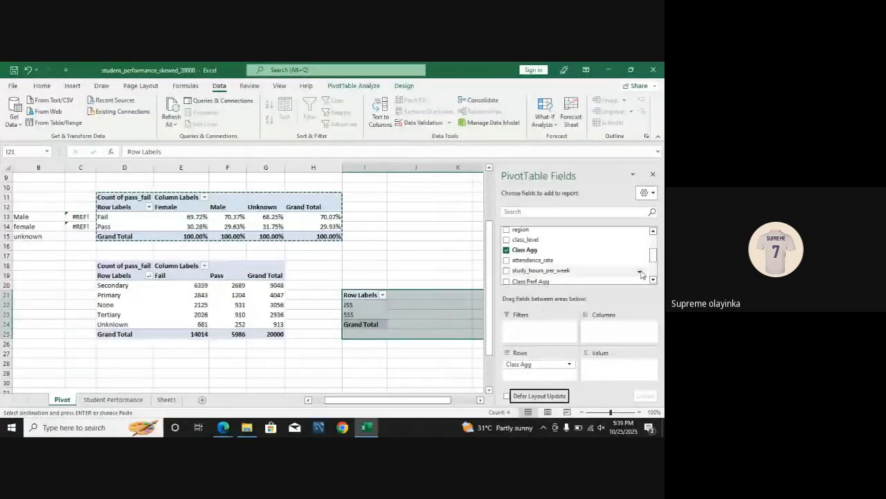
# Step: Add pass_fail to the I21 pivot table as both the column field and the counted values field
pyautogui.moveTo(653, 263); pyautogui.dragTo(615, 329)
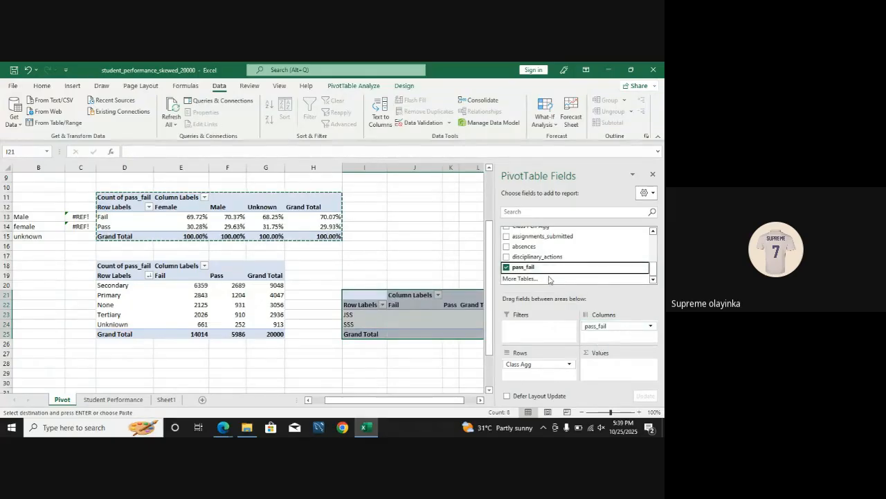
pyautogui.moveTo(547, 267); pyautogui.dragTo(618, 374)
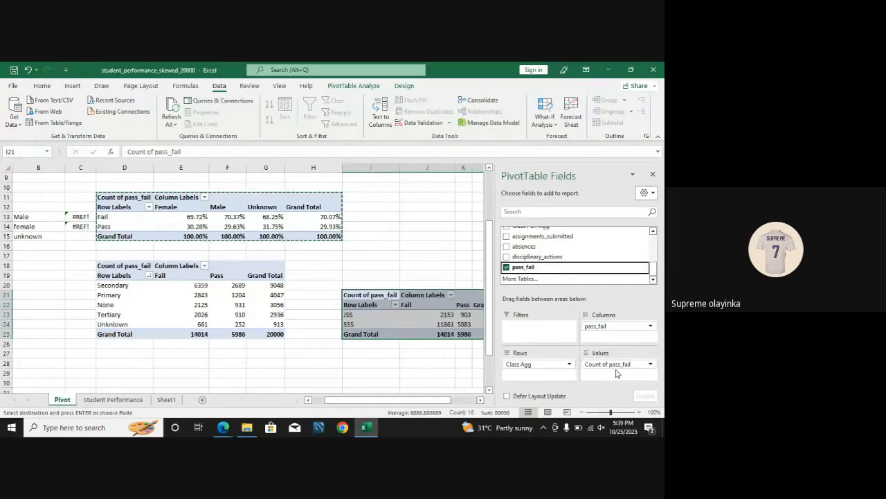
pyautogui.hscroll(2, 409, 400)
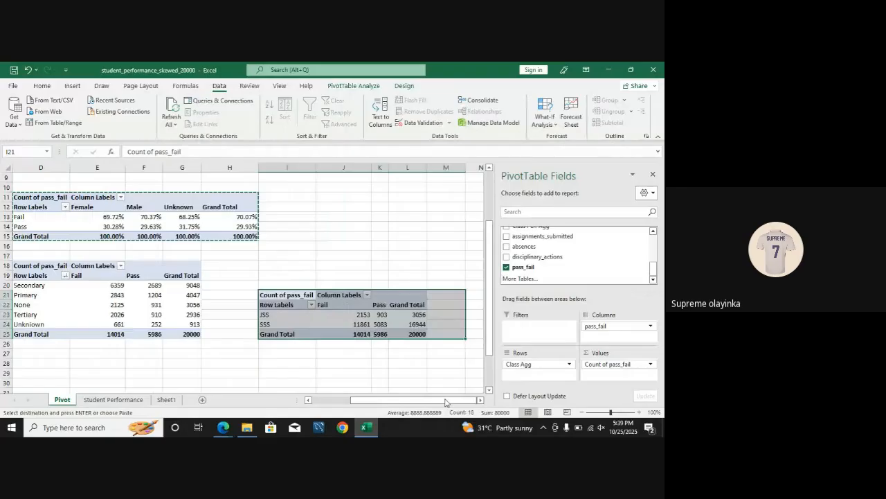
pyautogui.click(407, 373)
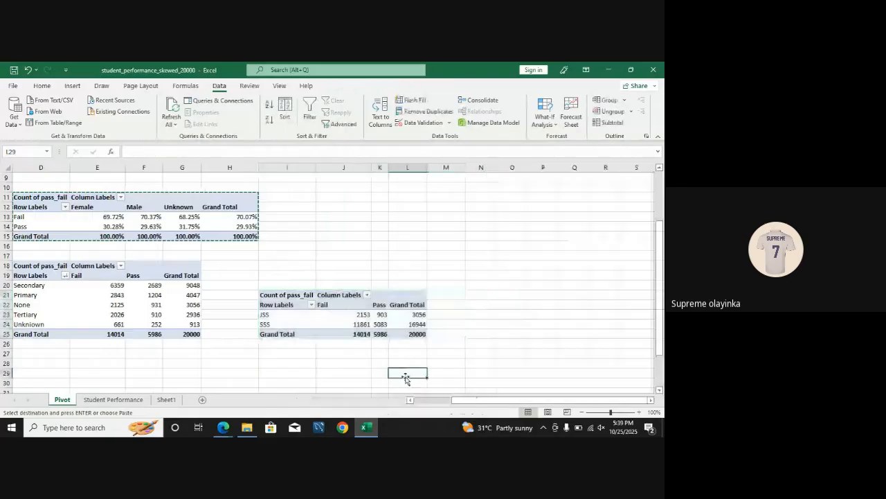
# Step: Examine the Fail counts and totals for JSS and SSS in the I21 pivot table
pyautogui.click(360, 315)
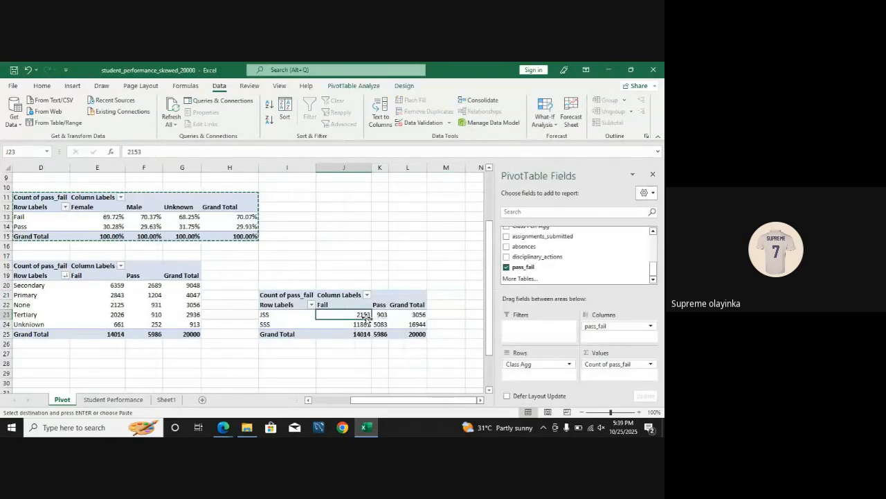
pyautogui.click(419, 315)
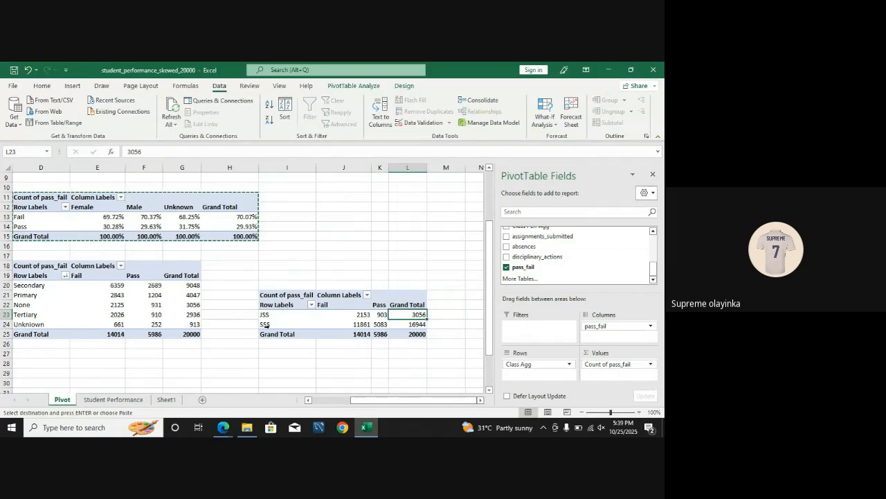
pyautogui.click(357, 323)
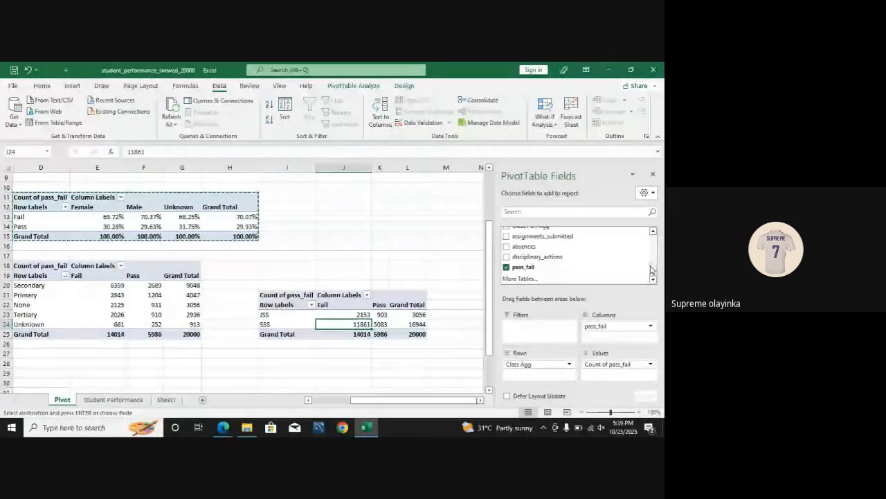
pyautogui.moveTo(652, 270); pyautogui.dragTo(651, 263)
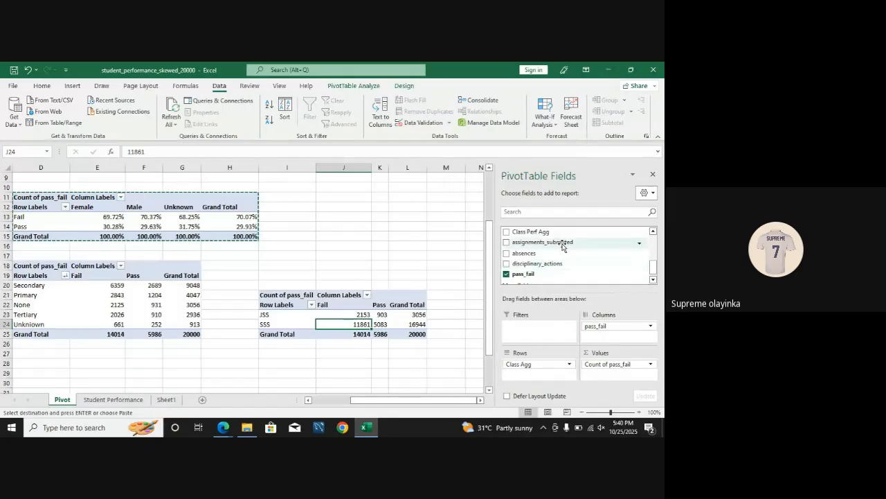
pyautogui.scroll(4, 623, 260)
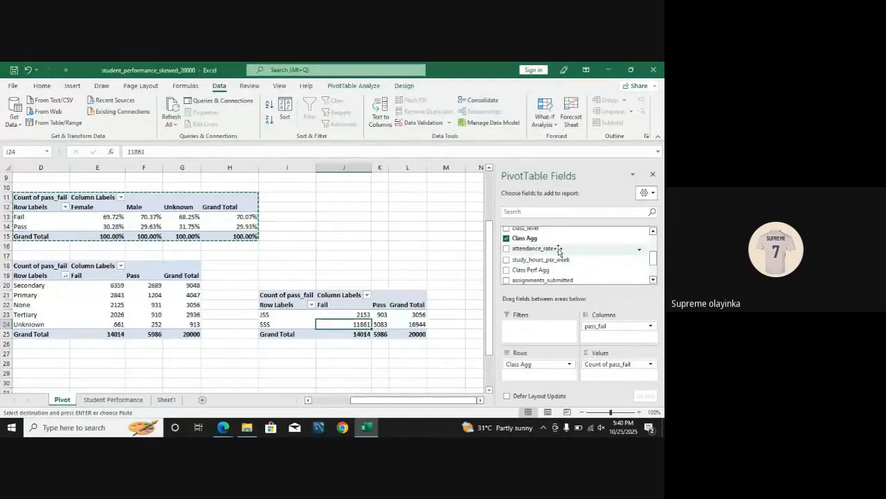
pyautogui.scroll(4, 547, 270)
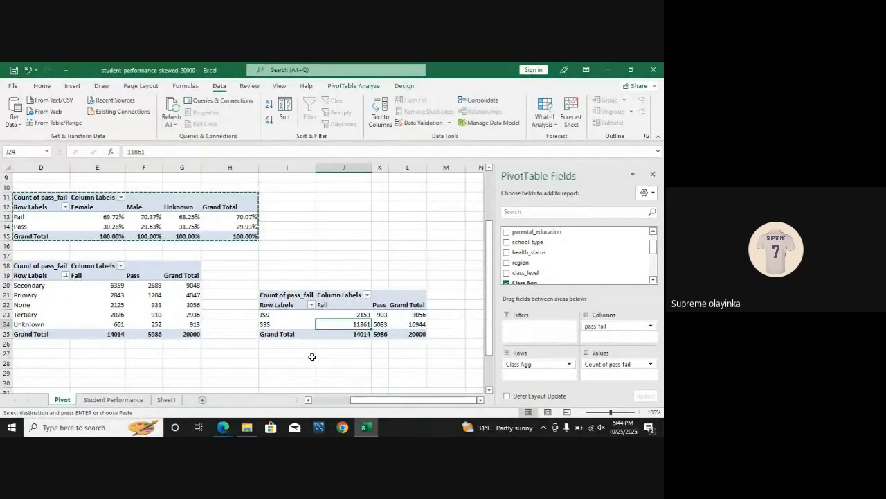
pyautogui.moveTo(400, 401); pyautogui.dragTo(331, 409)
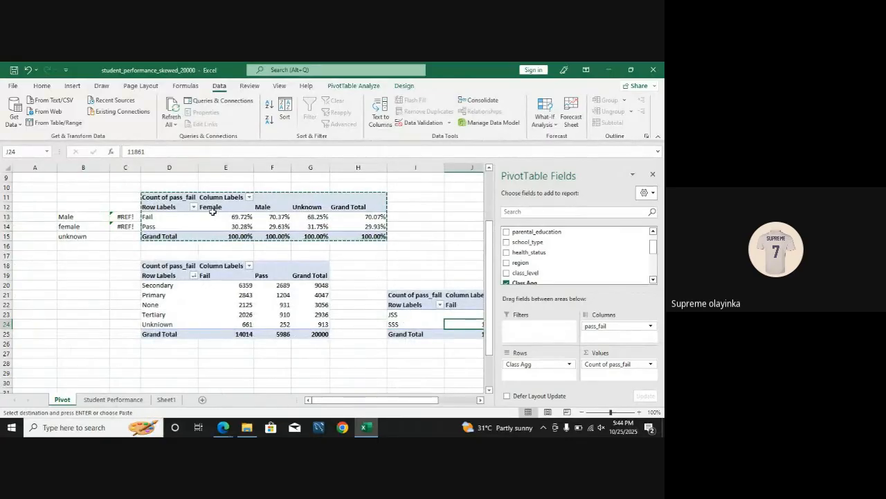
pyautogui.moveTo(490, 281); pyautogui.dragTo(483, 218)
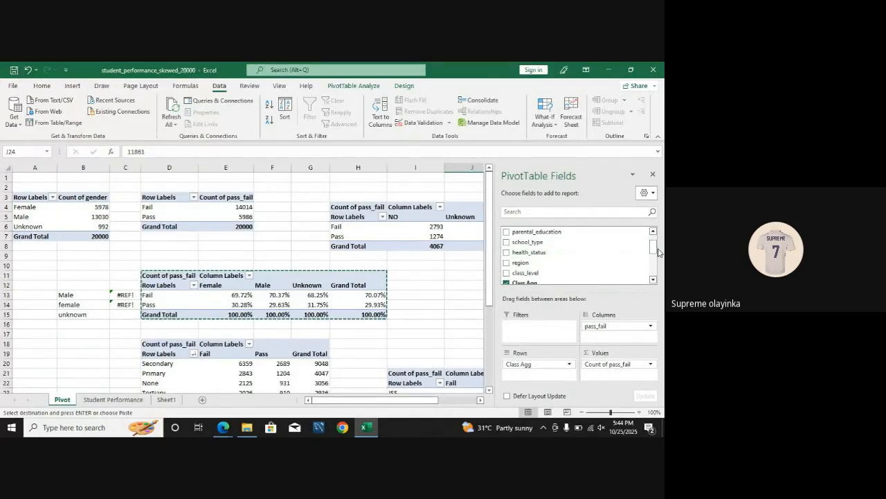
pyautogui.scroll(2, 653, 242)
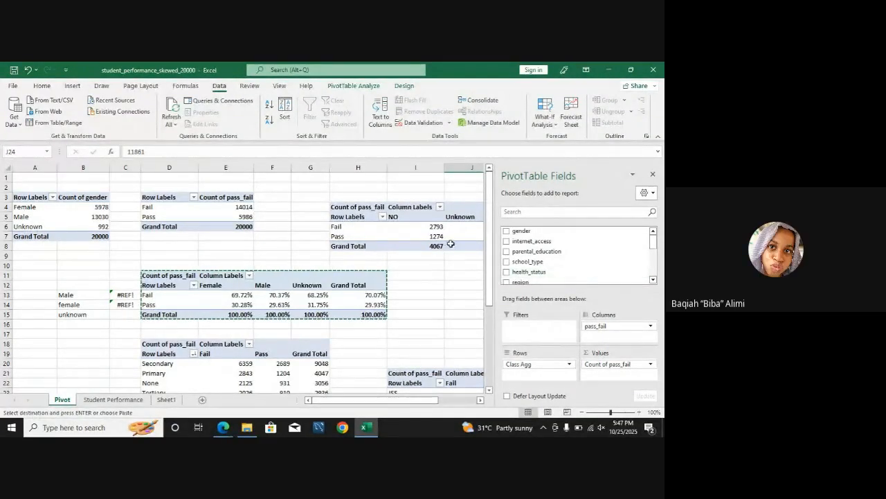
# Step: Autofit column K so the YES internet access counts fit in their cells
pyautogui.click(443, 298)
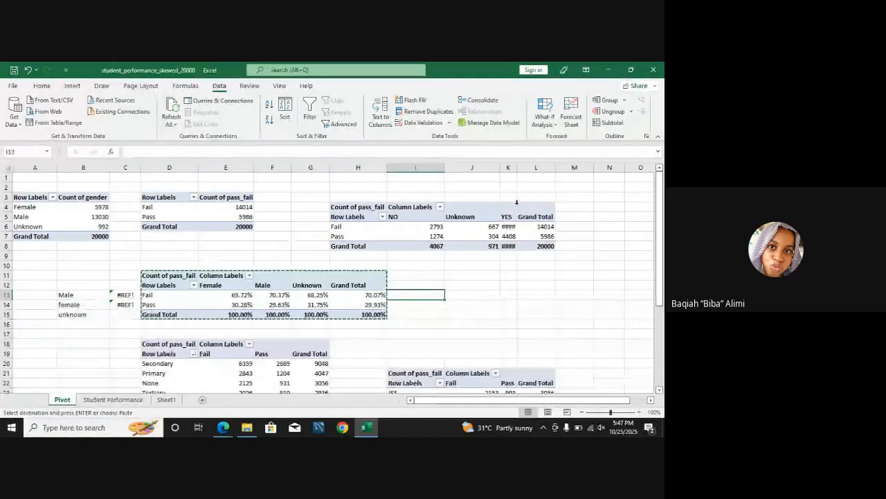
pyautogui.doubleClick(517, 168)
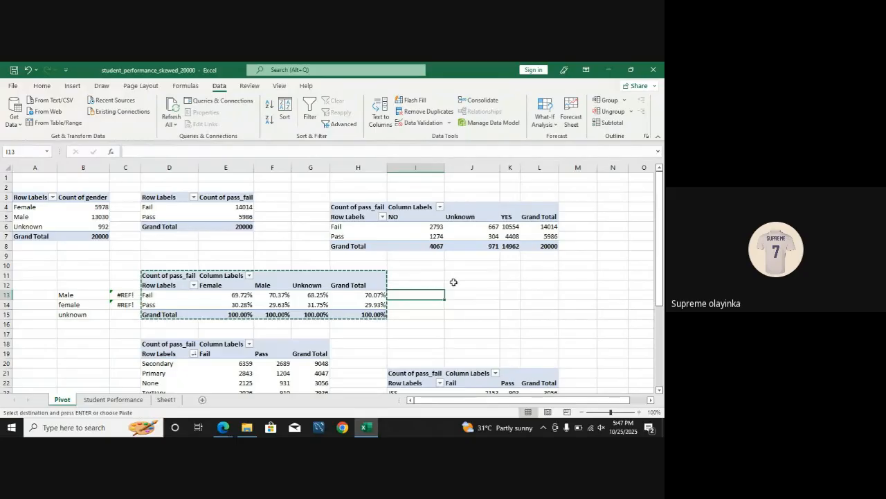
pyautogui.click(322, 295)
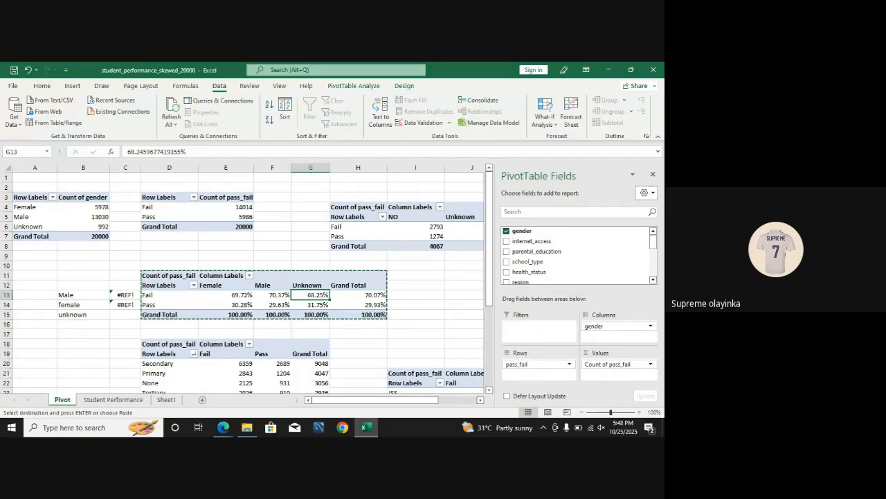
# Step: Switch to the Google Meet call in the browser and leave it without ending it for everyone
pyautogui.moveTo(246, 426)
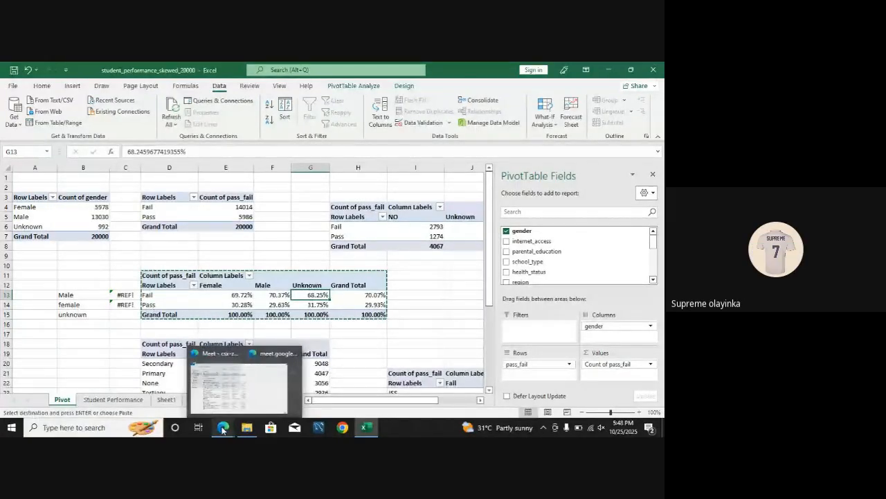
pyautogui.click(186, 404)
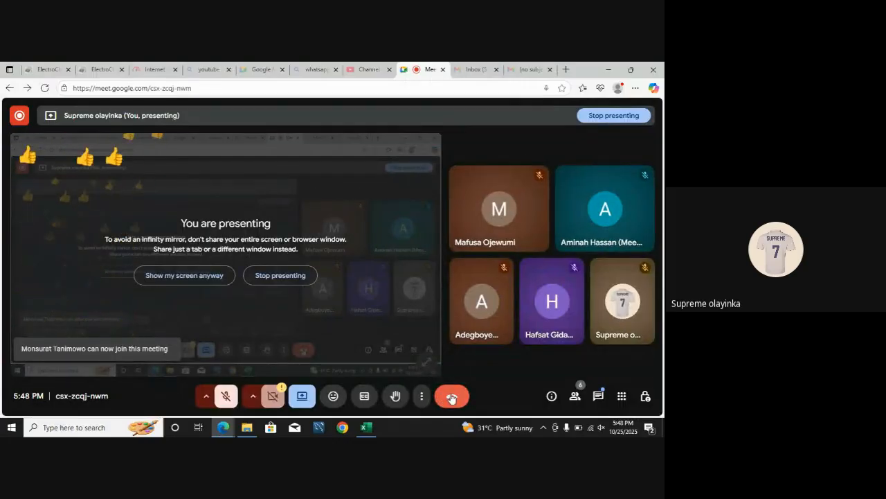
pyautogui.click(451, 397)
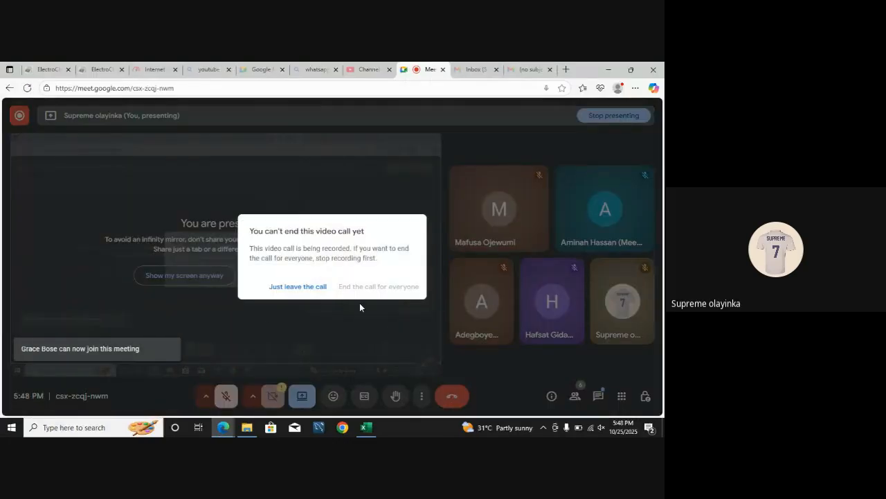
pyautogui.click(323, 290)
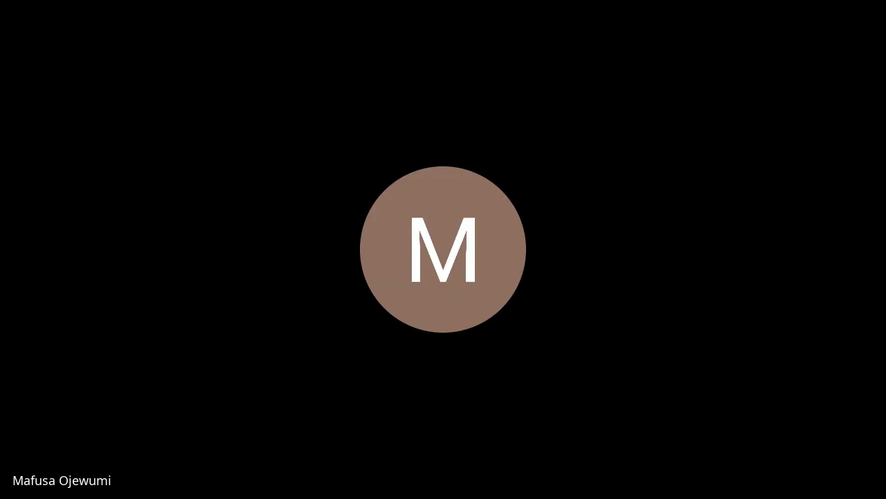